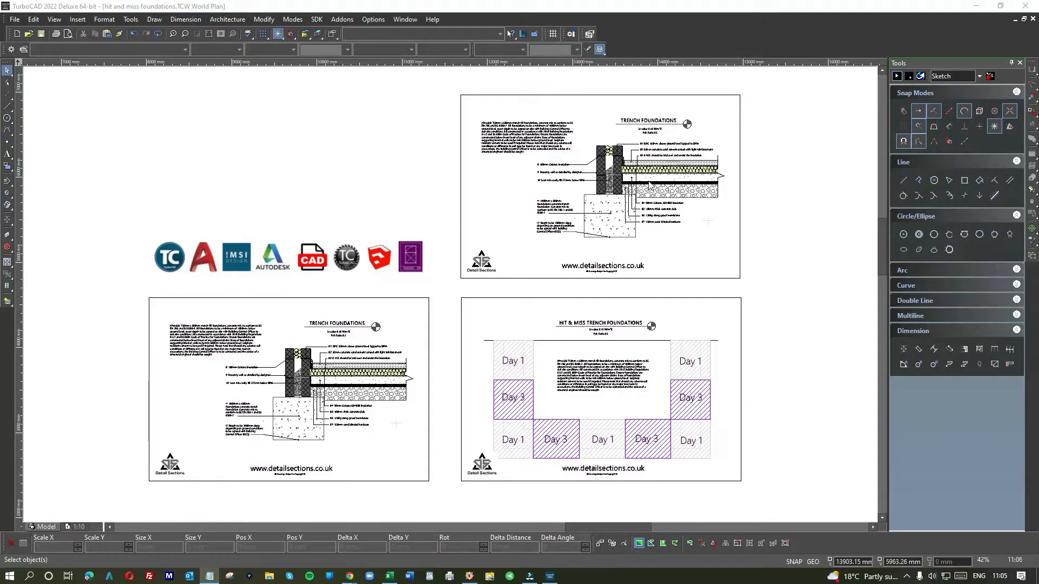
- Examine the trench foundation section and the hit and miss trench foundation layout with its Day 1 and Day 3 bays
scroll(649, 185, "up", 3)
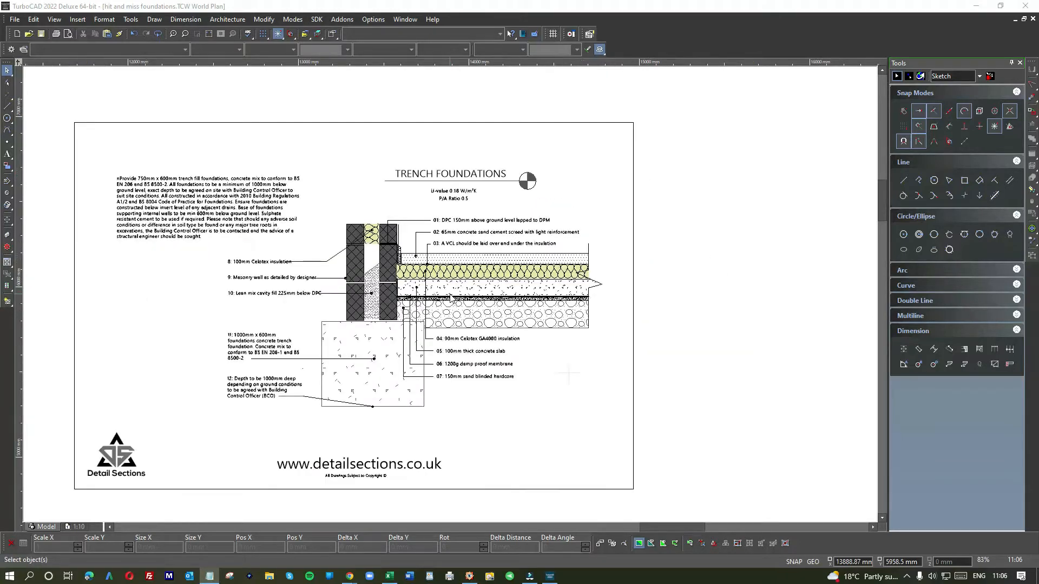
scroll(450, 296, "down", 3)
scroll(413, 365, "down", 3)
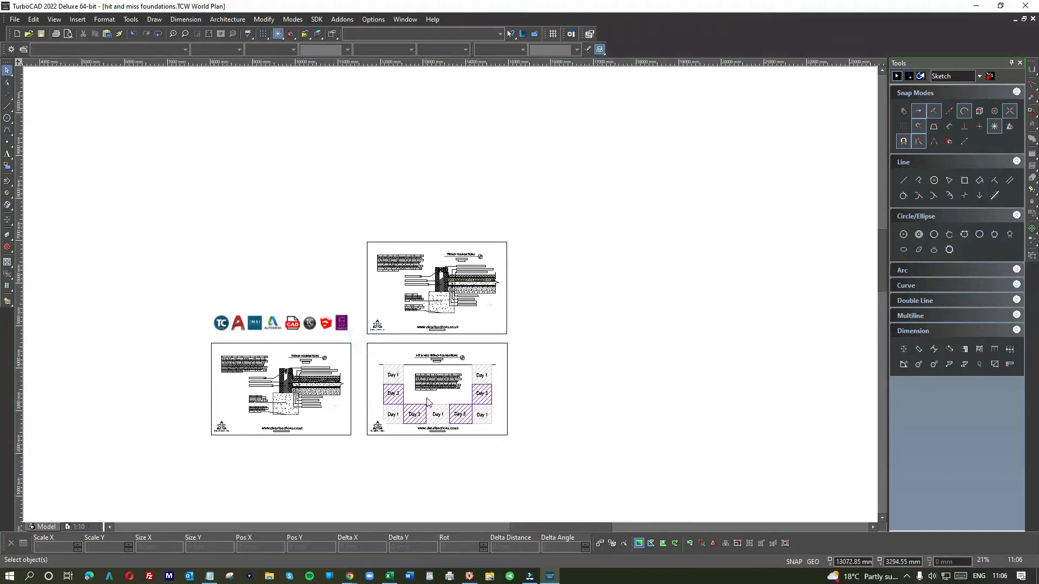
scroll(428, 402, "up", 3)
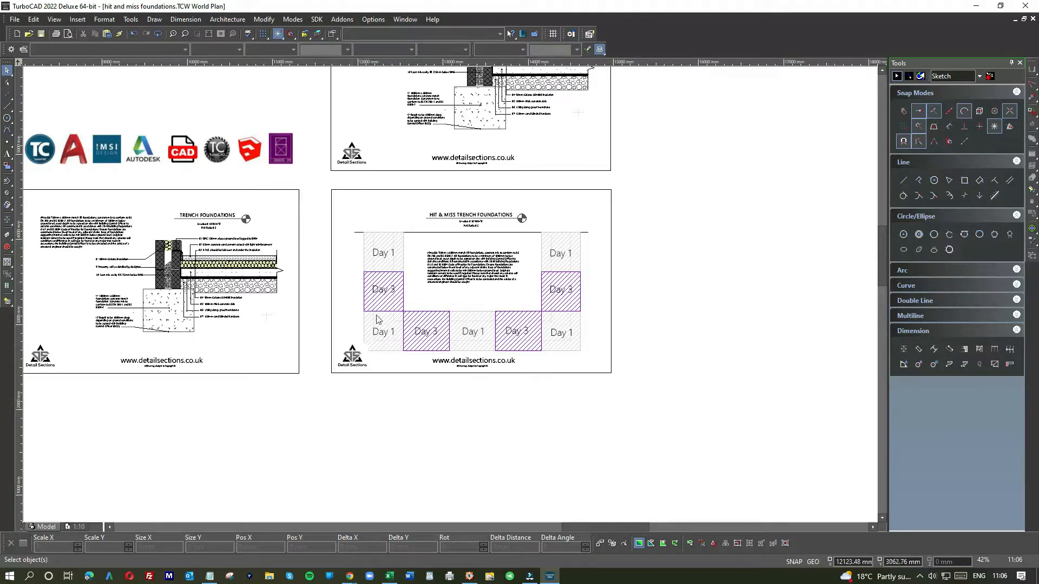
scroll(383, 292, "up", 2)
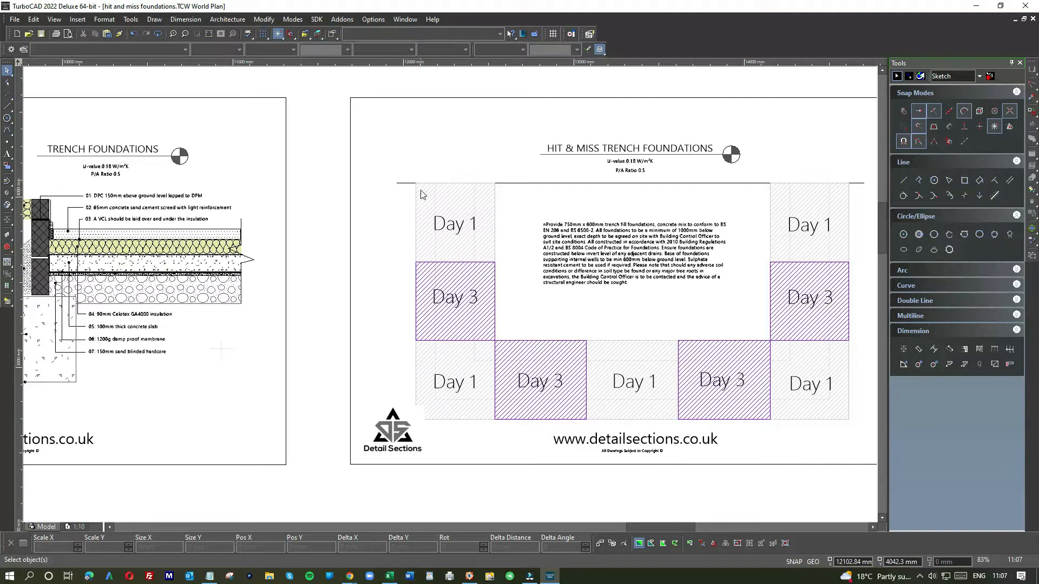
scroll(422, 195, "down", 3)
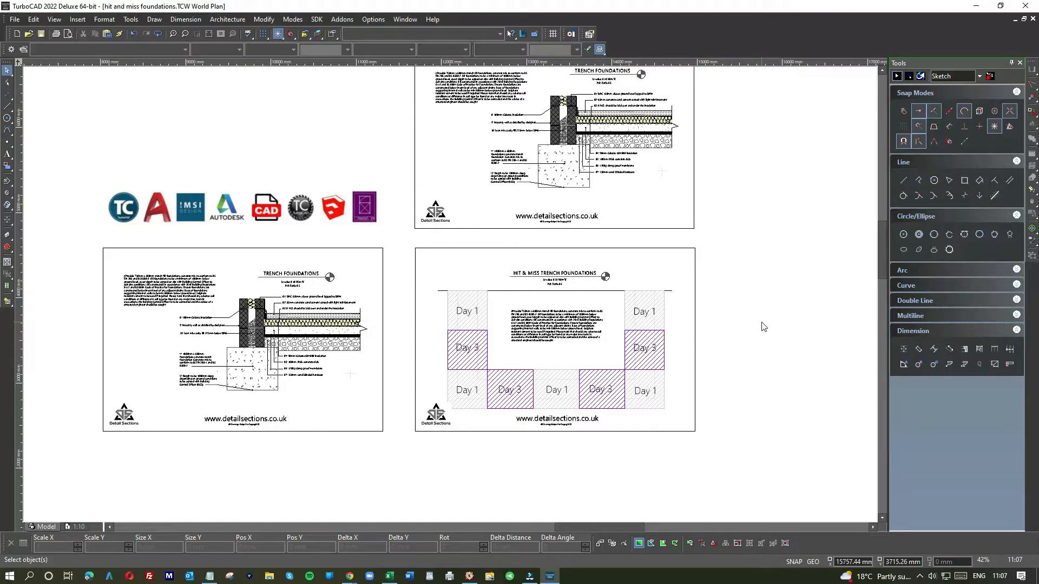
- Draw a 3000 mm vertical line in the empty area beside the detail sheets
scroll(762, 325, "down", 1)
left_click(7, 106)
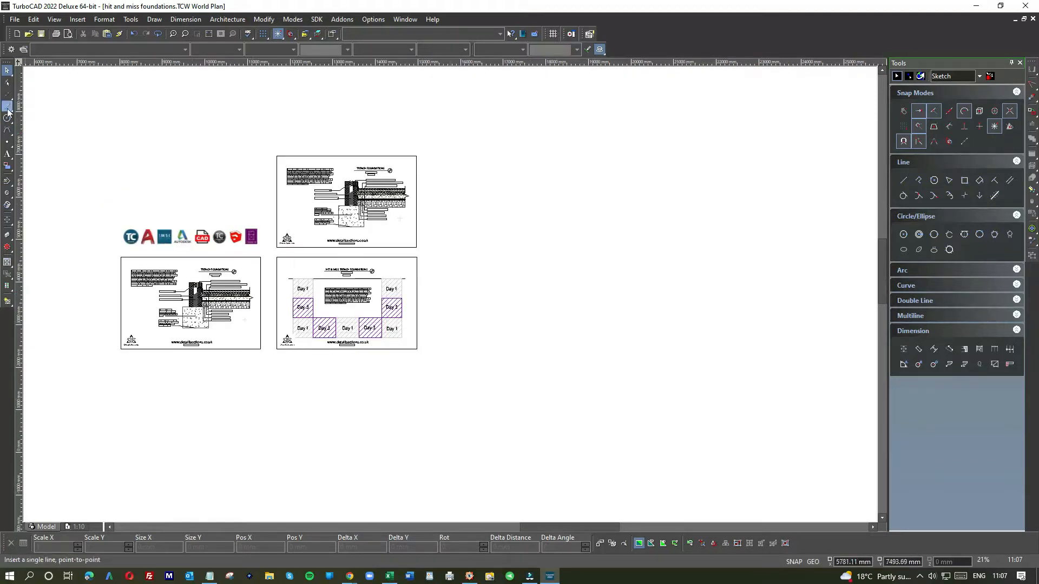
left_click(515, 213)
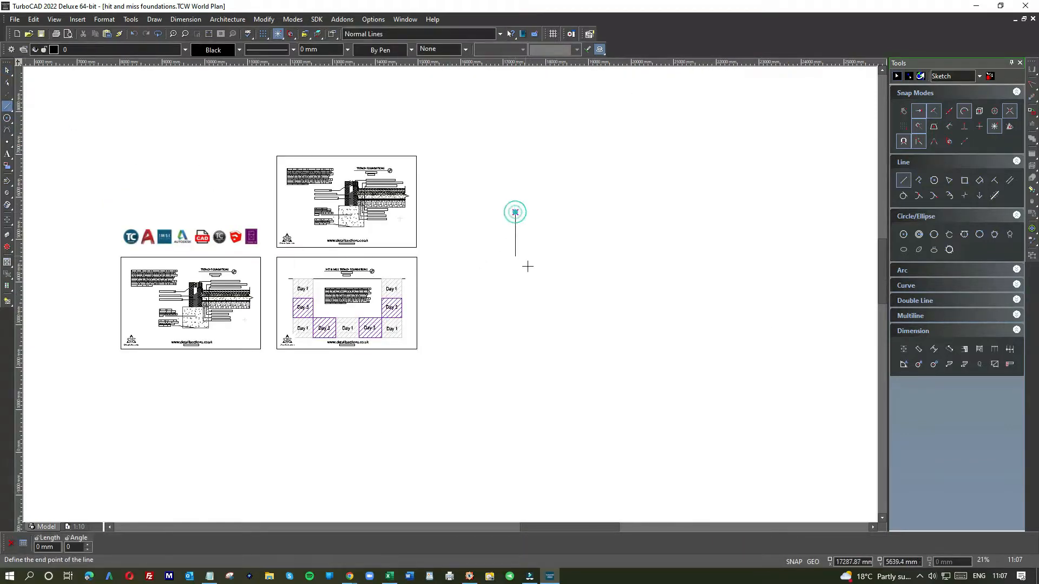
key("Tab")
type("3000")
key("Return")
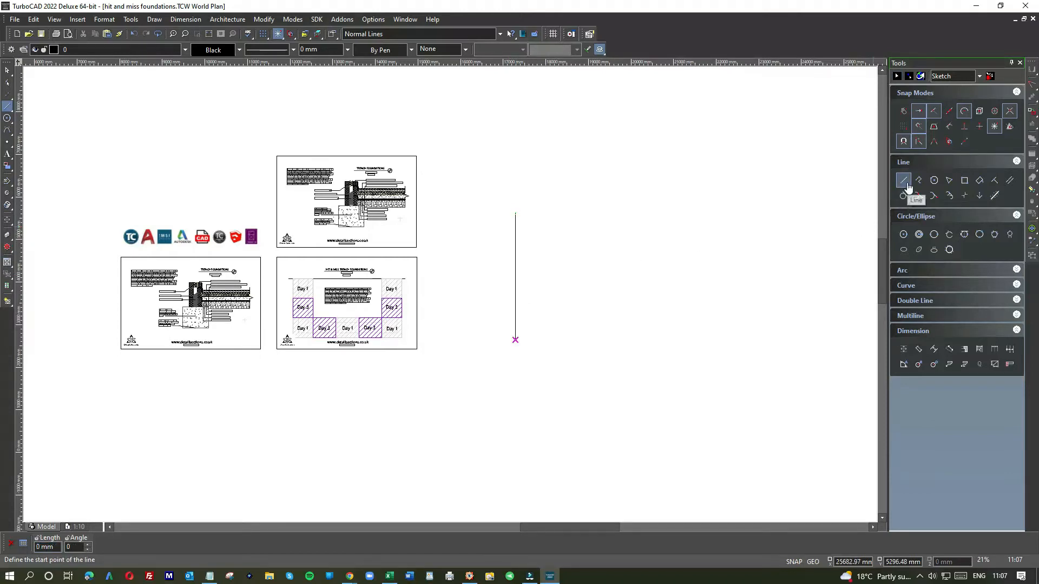
- Create a parallel copy of the vertical line, offset 300 mm on the side away from the detail sheets
left_click(1009, 180)
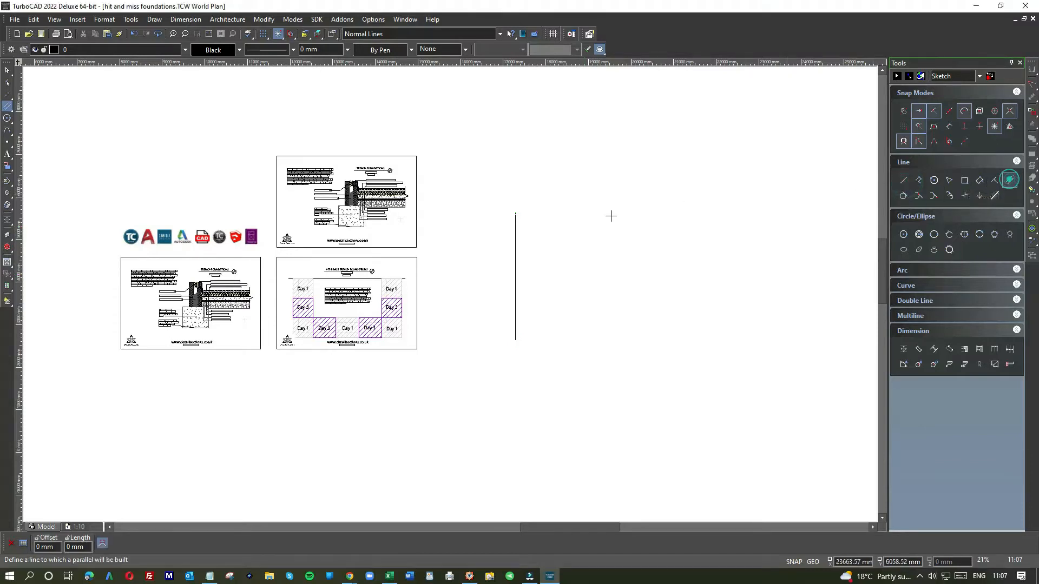
left_click(515, 278)
key("Tab")
type("300")
key("Return")
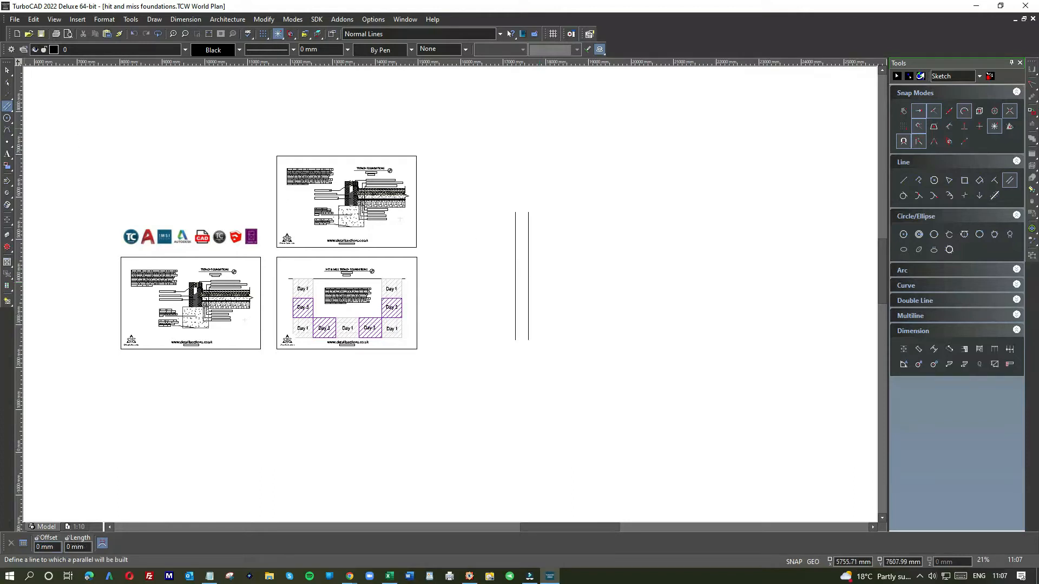
left_click(7, 70)
- Join the lower ends of the two parallel vertical lines with a short horizontal line
left_click(17, 112)
left_click(31, 113)
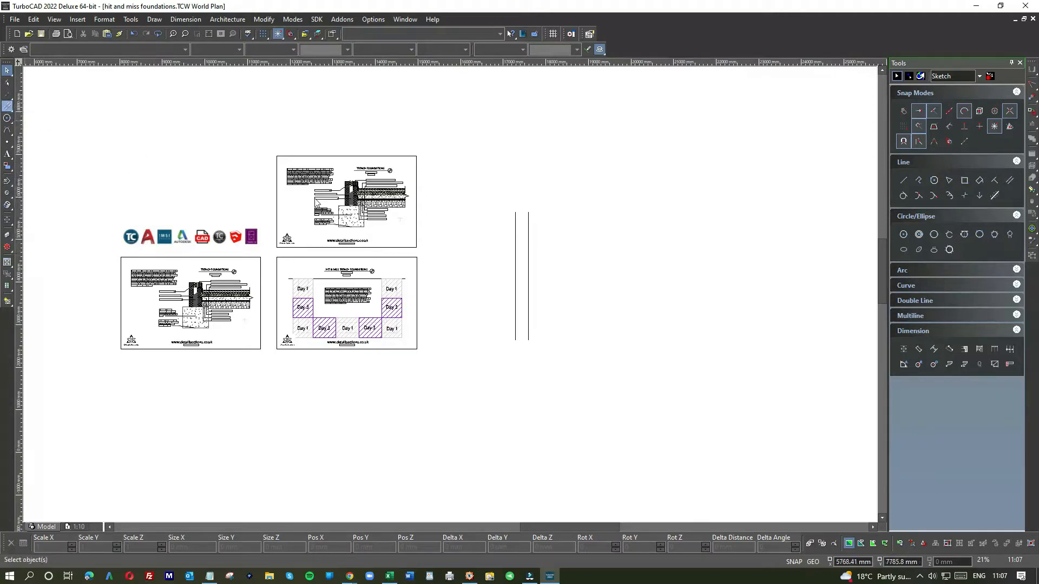
left_click(516, 340)
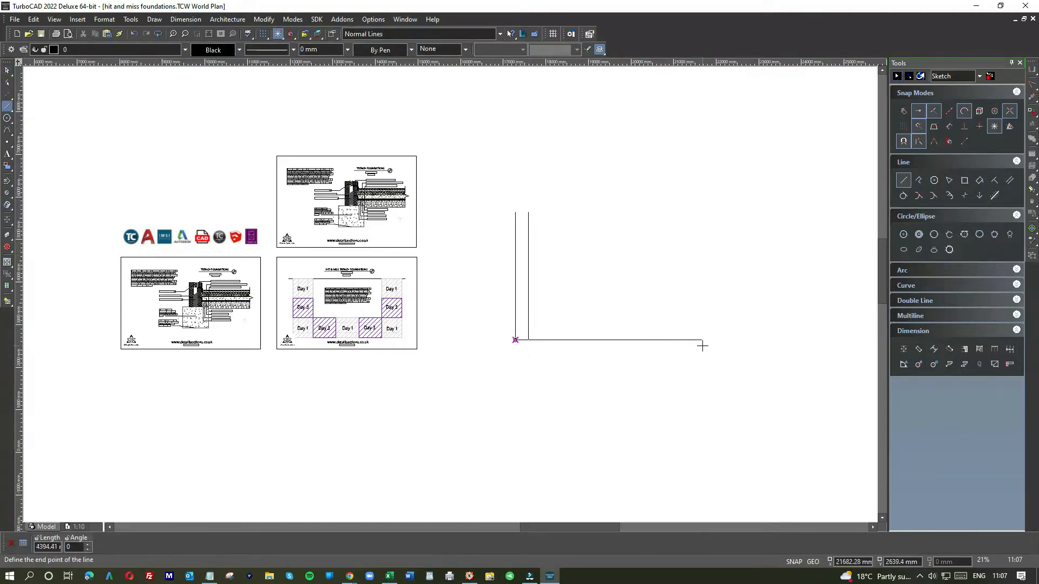
key("Tab")
type("3")
key("Return")
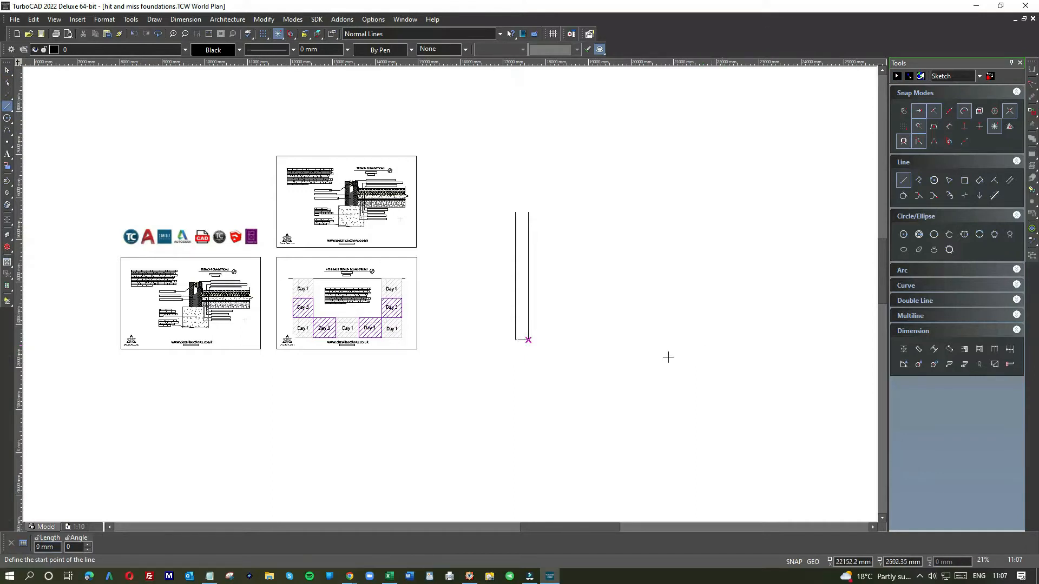
- Draw a 3000 mm horizontal line outward from the lower end of the inner vertical line
left_click(528, 340)
key("Tab")
type("3000")
key("Return")
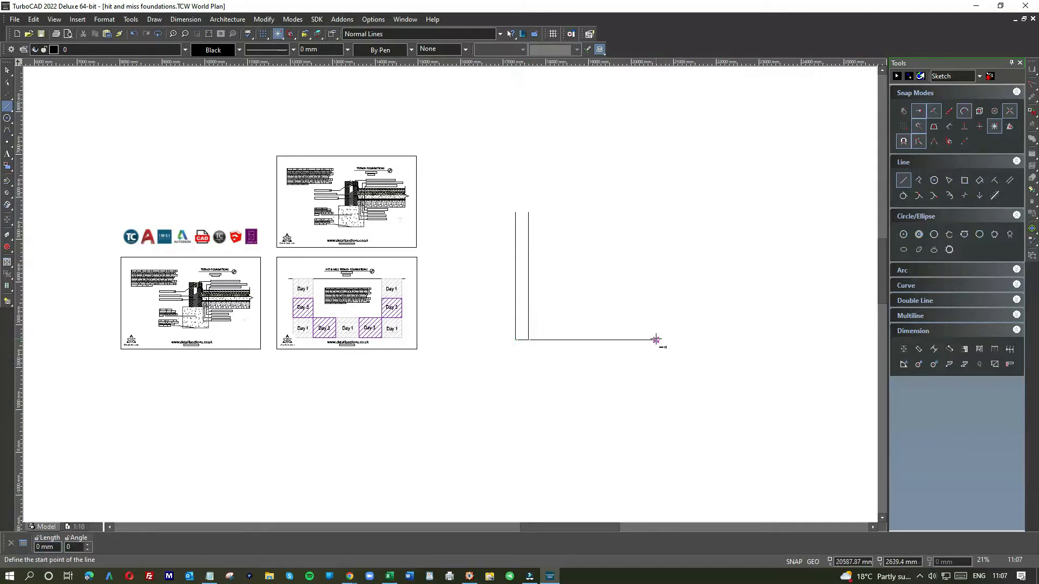
- Draw a 3000 mm vertical line upward from the far end of the horizontal line
left_click(657, 340)
type("3000")
key("Return")
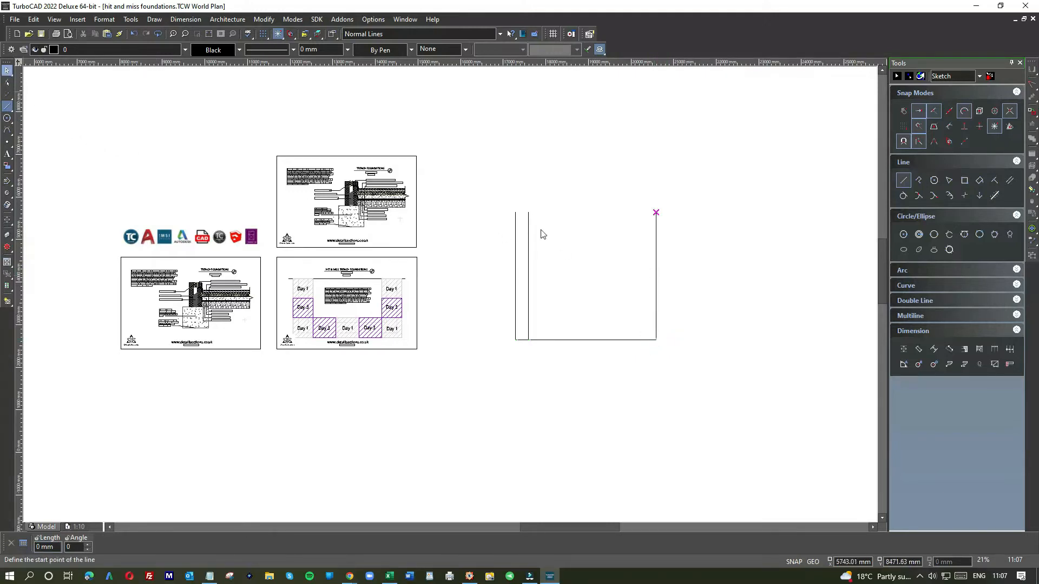
key("Escape")
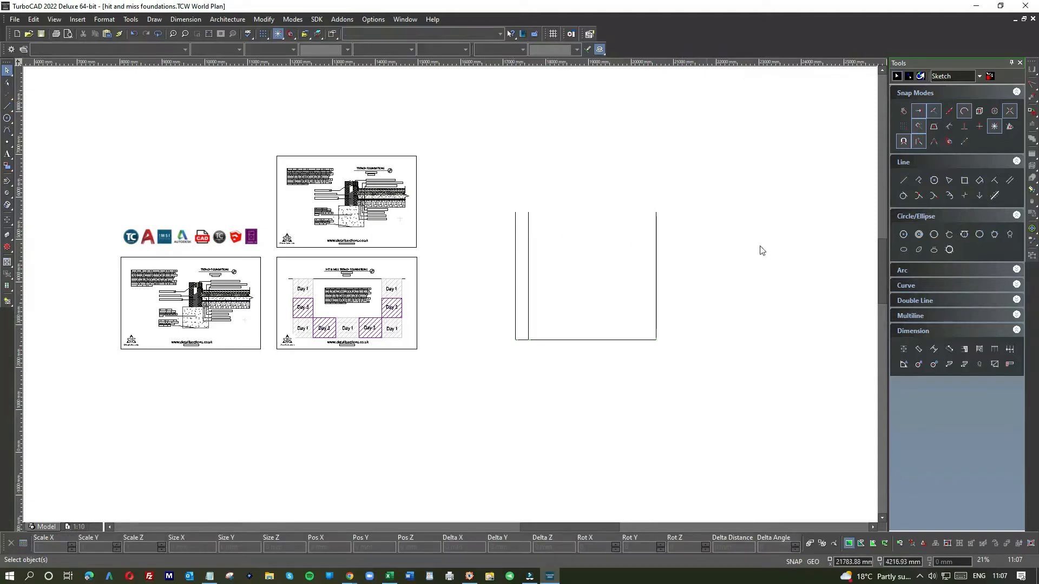
- Create a parallel line 300 mm outside the new vertical line to form the second side wall
left_click(1010, 182)
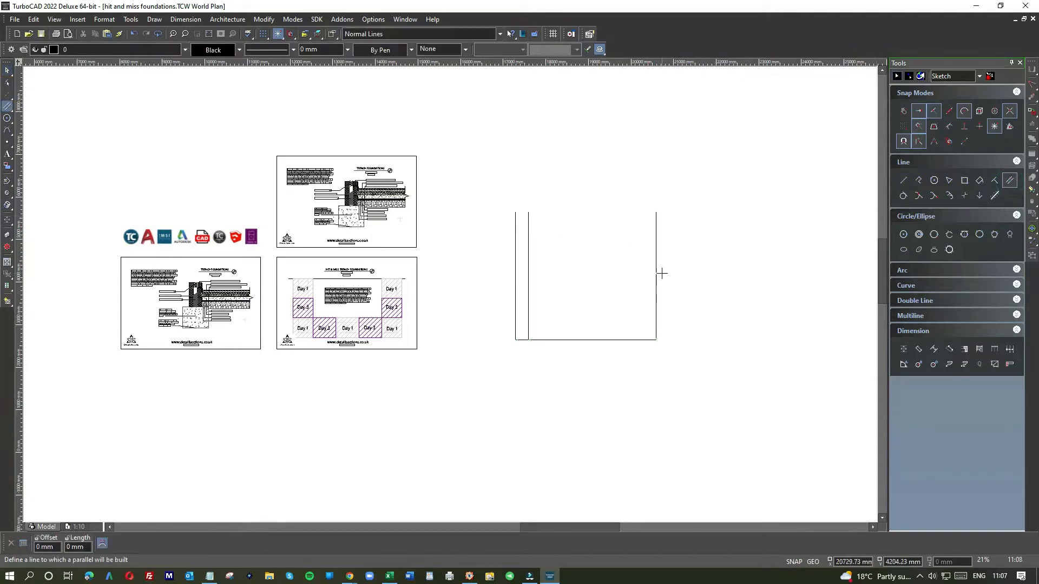
type("300")
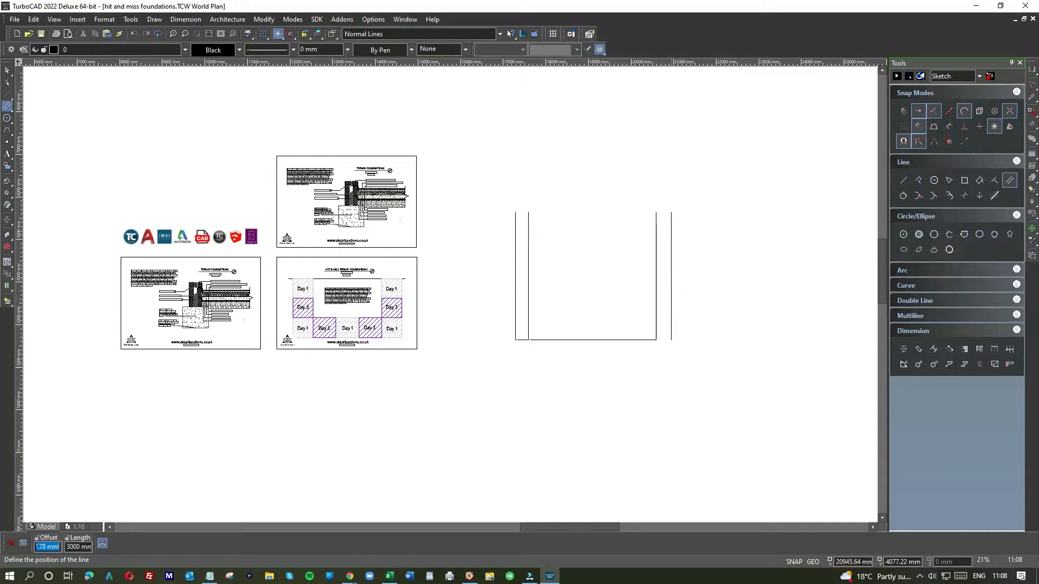
key("Return")
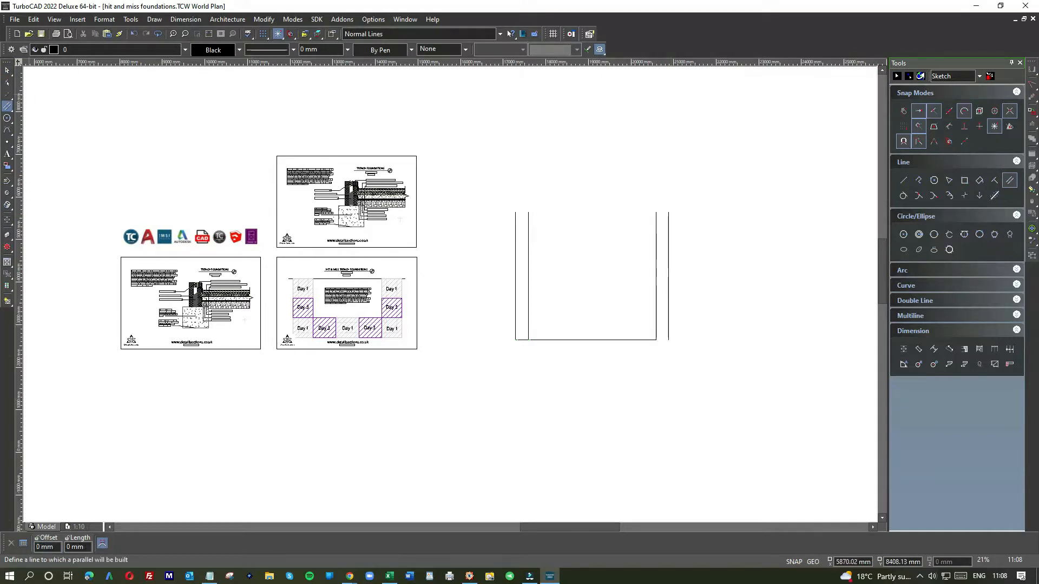
key("Escape")
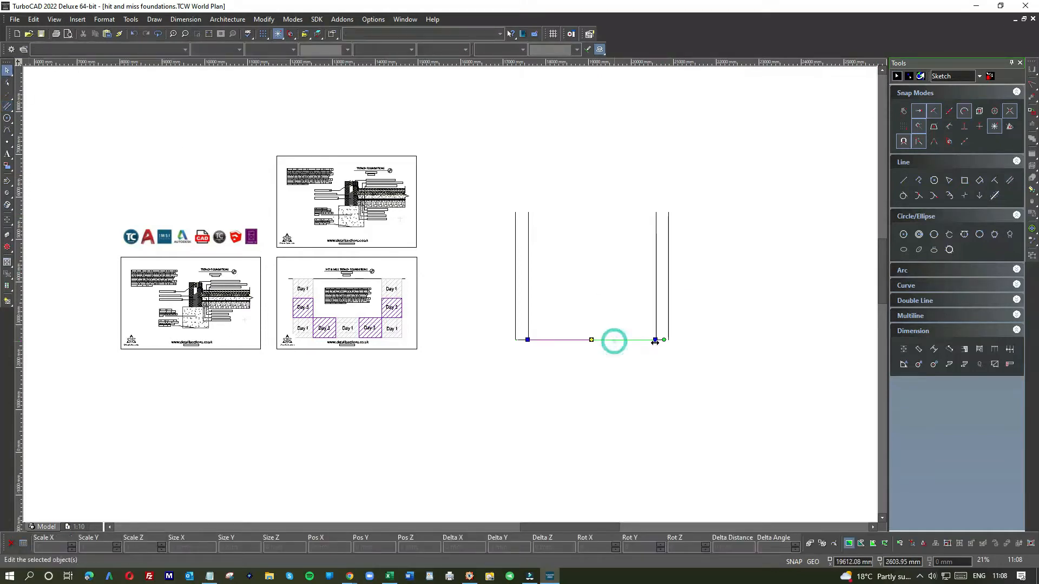
- Delete the short horizontal line joining the lower ends of the first pair of vertical lines
left_click(614, 339)
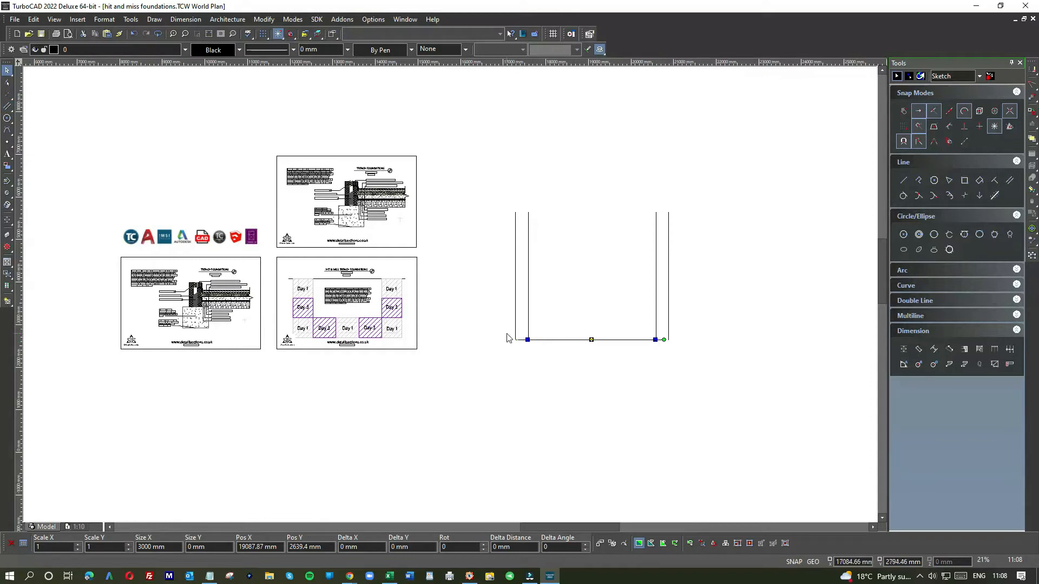
left_click(504, 335)
key("Delete")
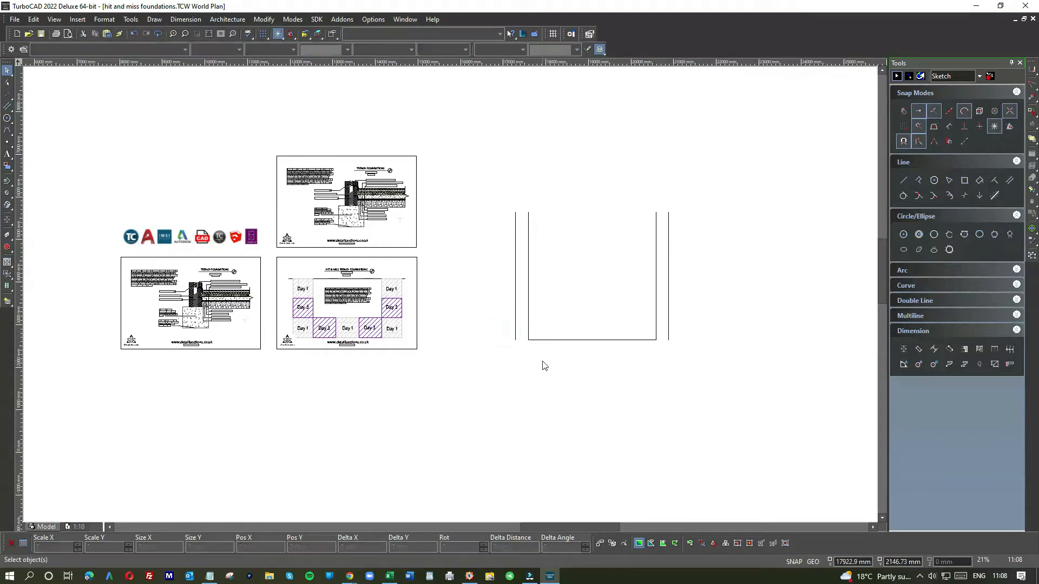
- Create a parallel line 300 mm below the horizontal base line, using an offset of -300
left_click(1010, 181)
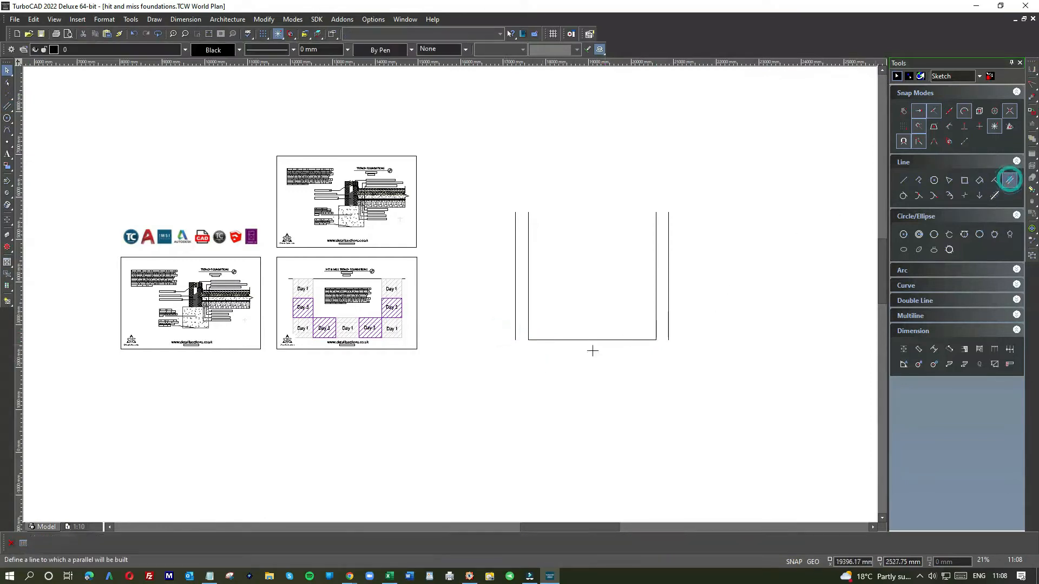
left_click(588, 339)
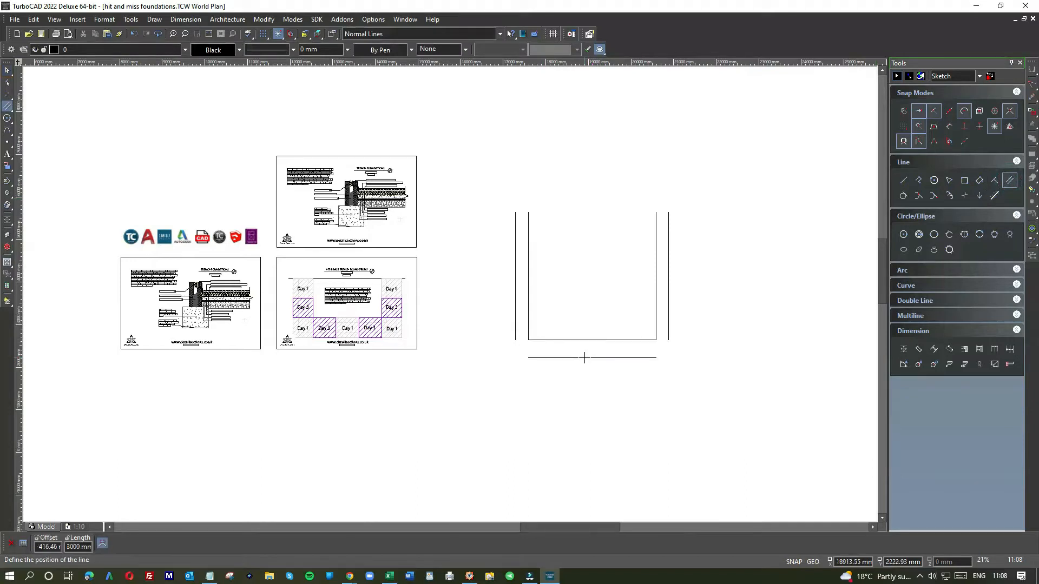
type("-300")
key("Return")
left_click(7, 69)
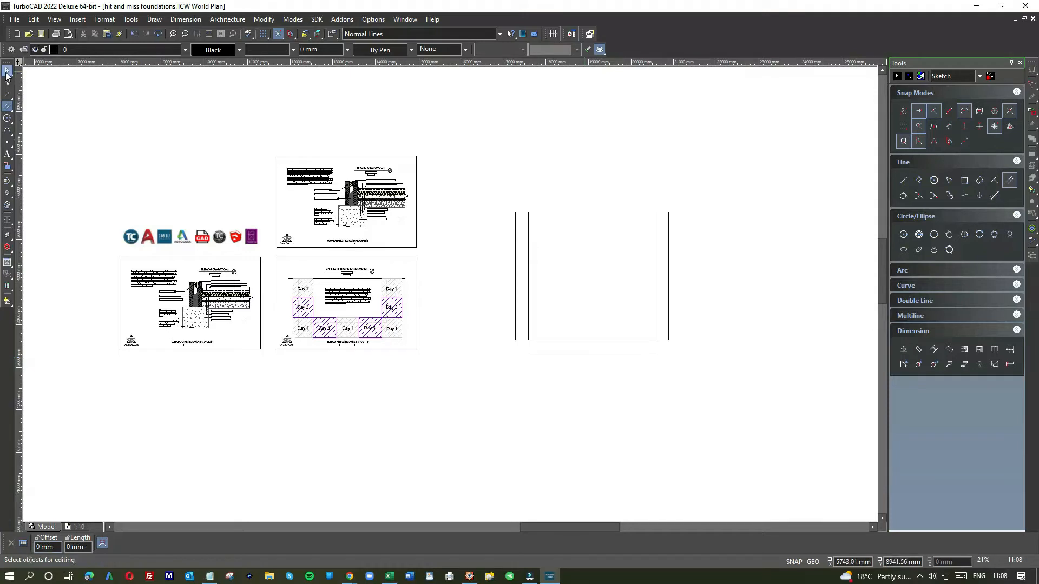
- Stretch both ends of the lowest horizontal line past the two outer vertical lines
left_click(544, 353)
left_click(523, 354)
left_click(532, 353)
left_click_drag(528, 353, 669, 354)
- Extend the lower ends of both outer vertical lines down to reach the lowest horizontal line
left_click(672, 330)
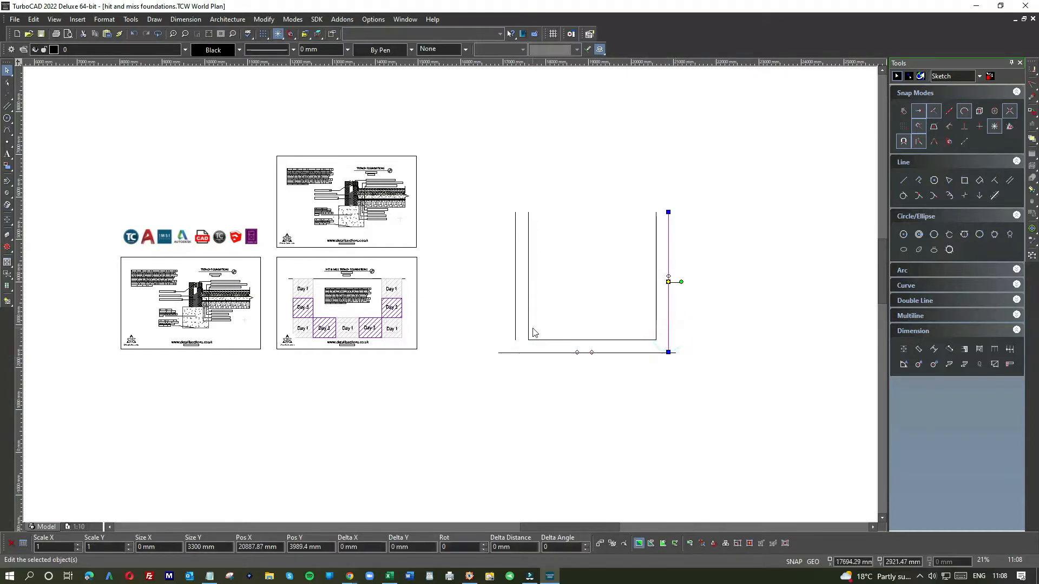
left_click(516, 324)
left_click_drag(516, 353, 515, 360)
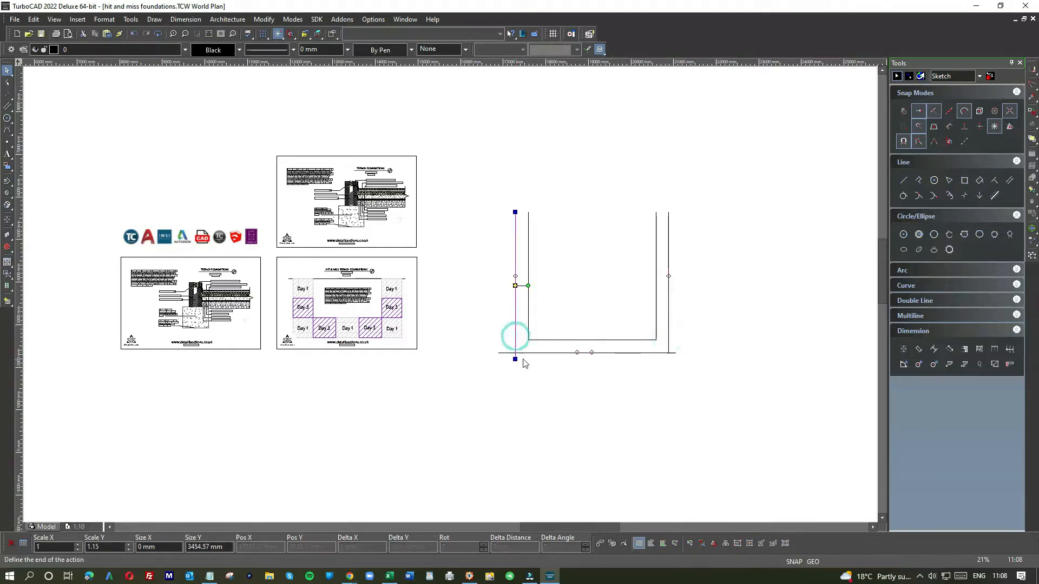
- Trim the overlapping outer lines so that they meet cleanly at both lower corners of the wall outline
right_click(565, 326)
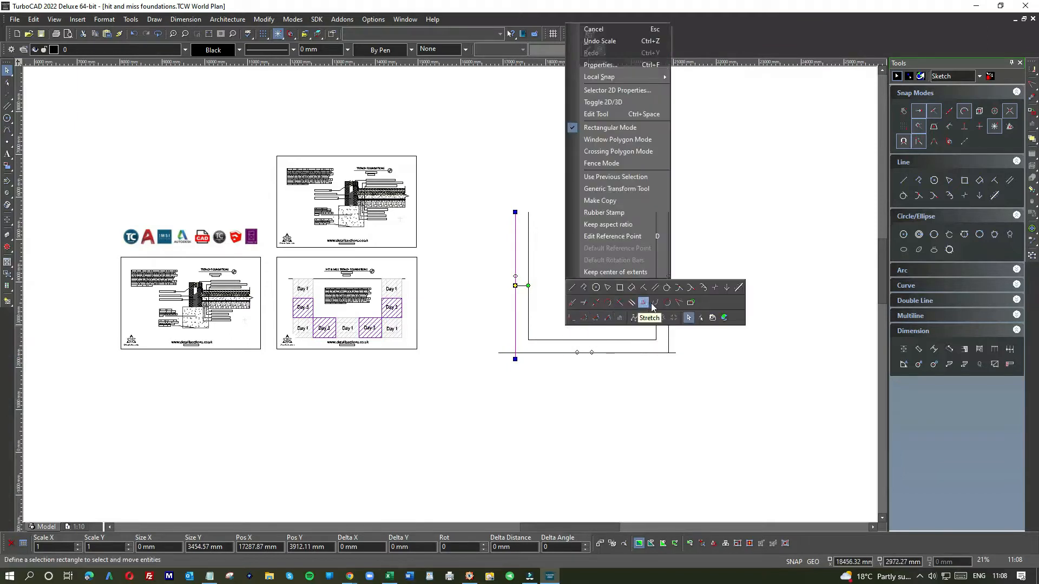
left_click(678, 303)
left_click(524, 352)
left_click(515, 343)
left_click(659, 353)
left_click(669, 340)
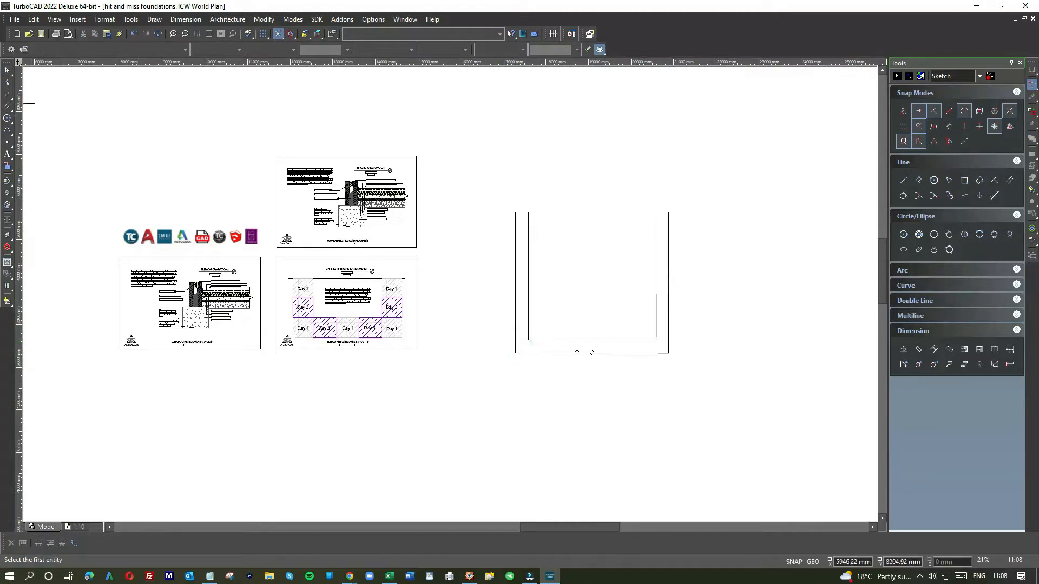
left_click(7, 70)
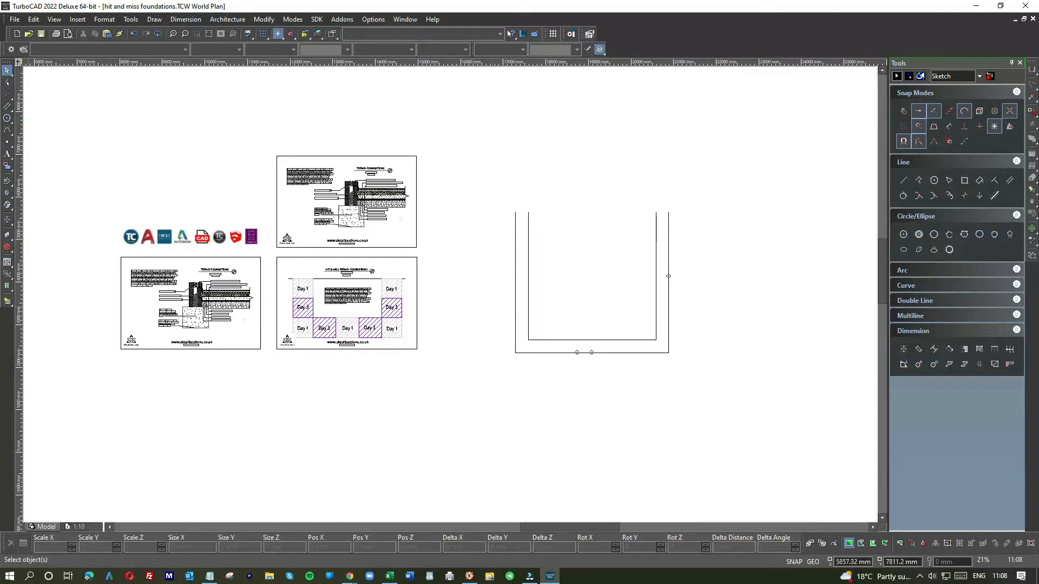
- Draw a horizontal line across all four vertical wall lines slightly above mid-height, overshooting both sides
left_click(907, 182)
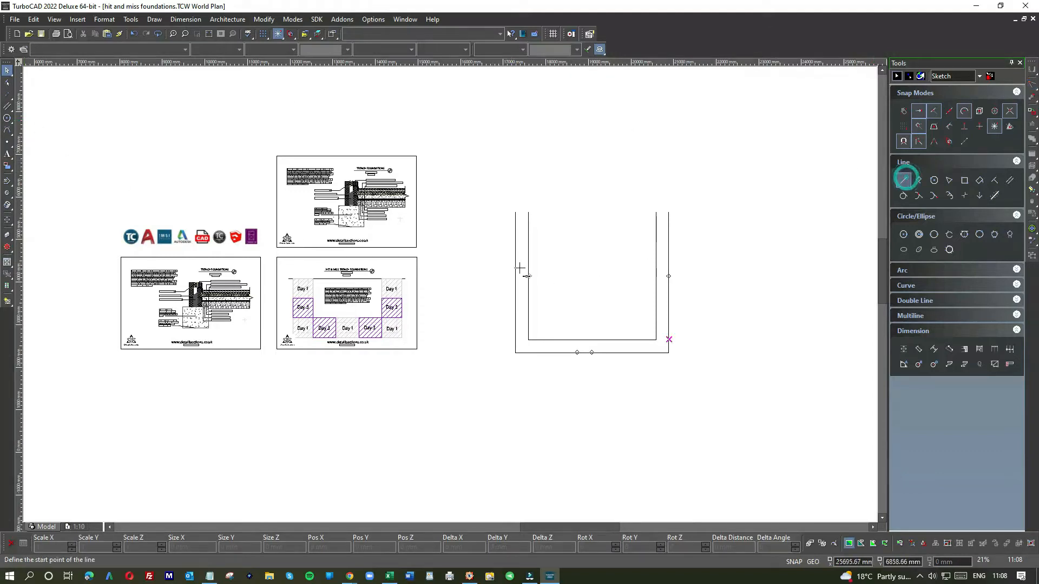
left_click(499, 268)
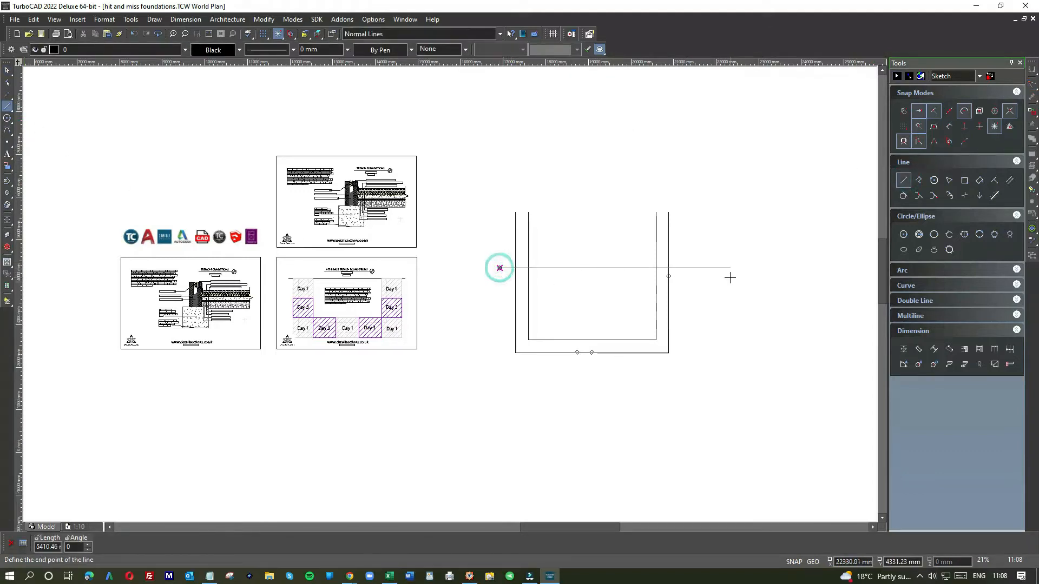
left_click(692, 269)
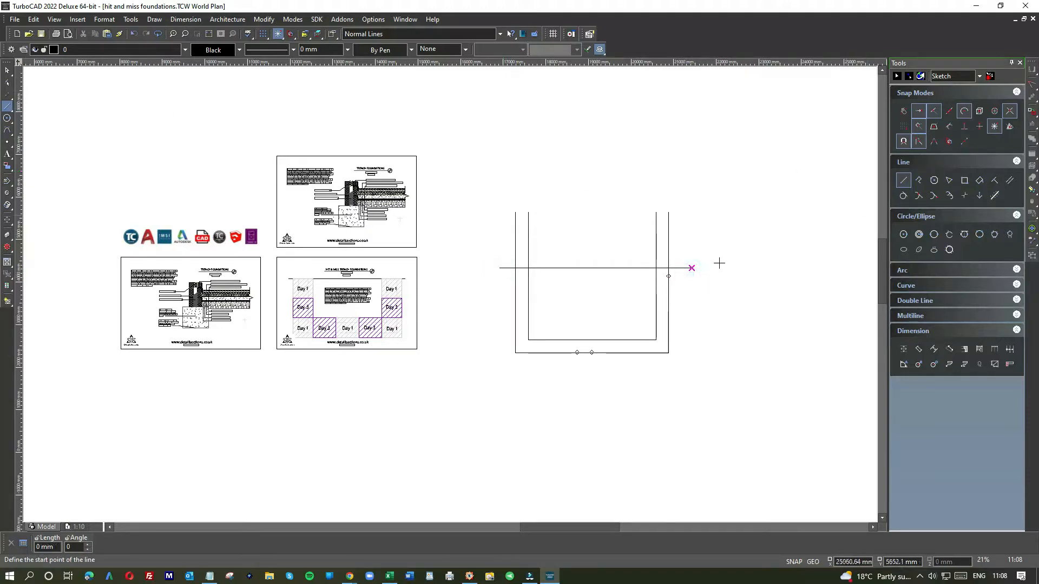
- Trim the four vertical wall lines back to the horizontal line so that nothing projects above it
right_click(626, 278)
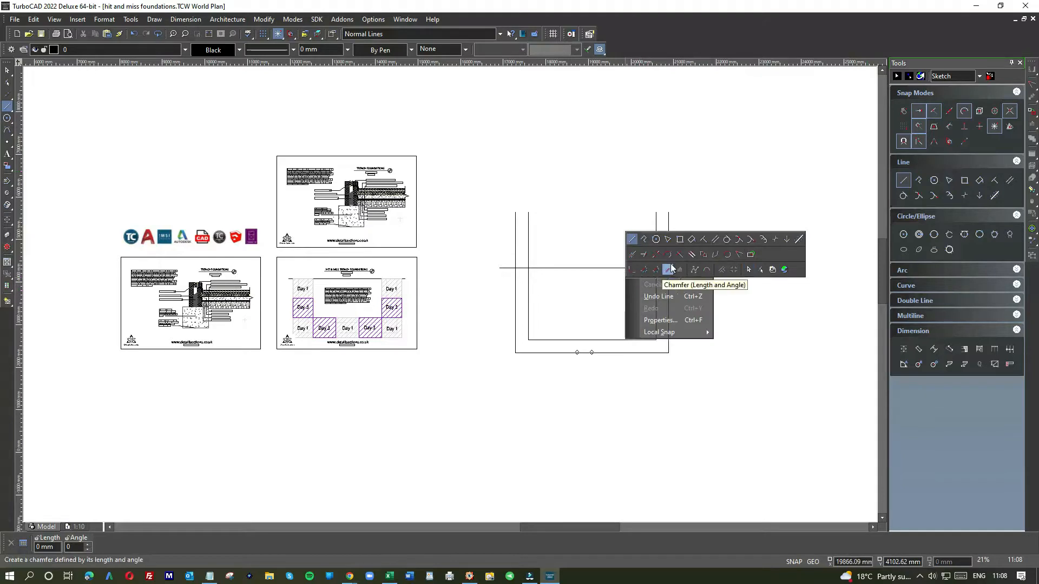
left_click(691, 258)
left_click(682, 243)
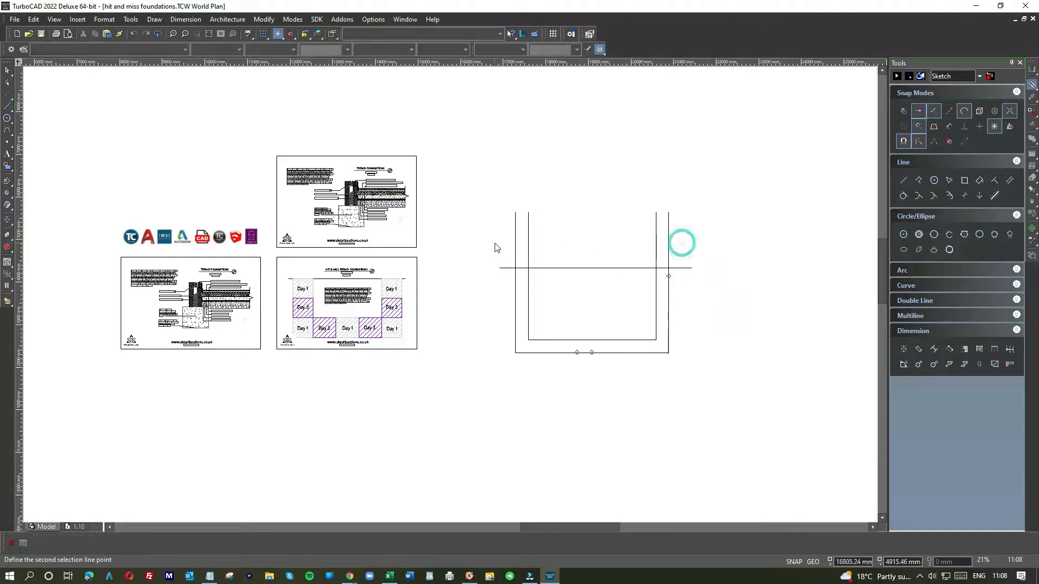
left_click(498, 247)
left_click(590, 269)
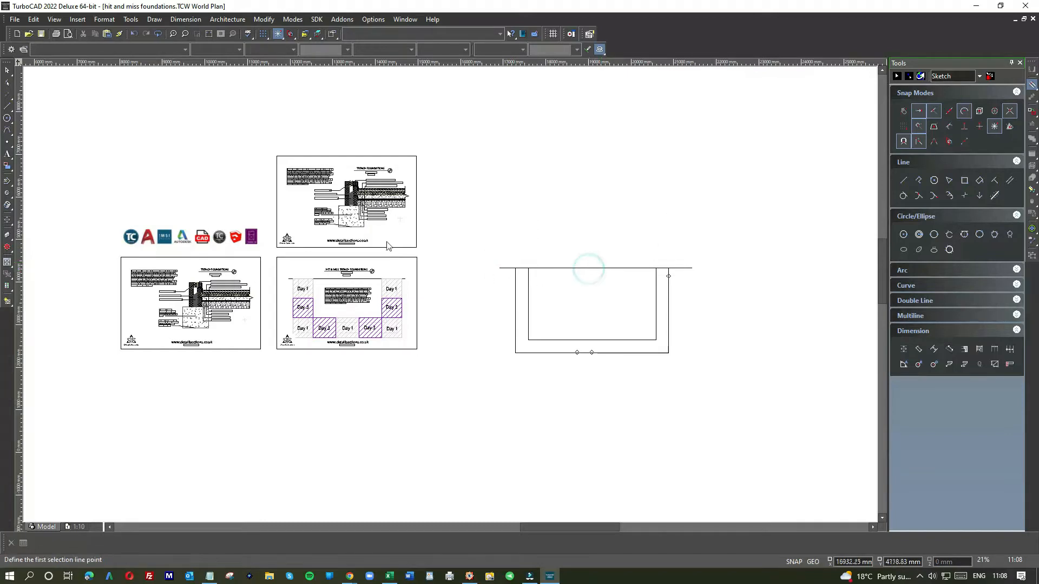
left_click(7, 71)
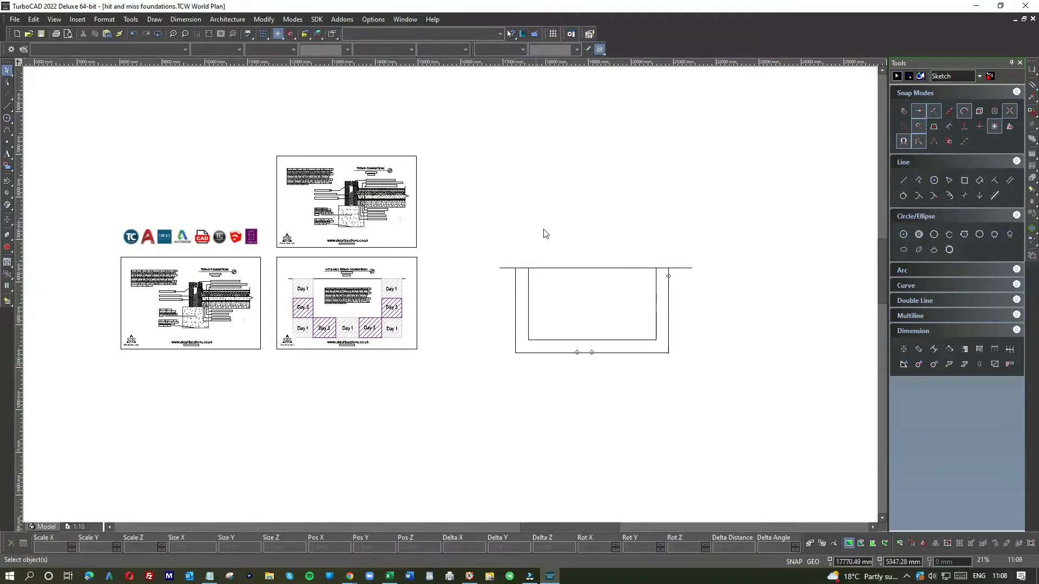
left_click(686, 269)
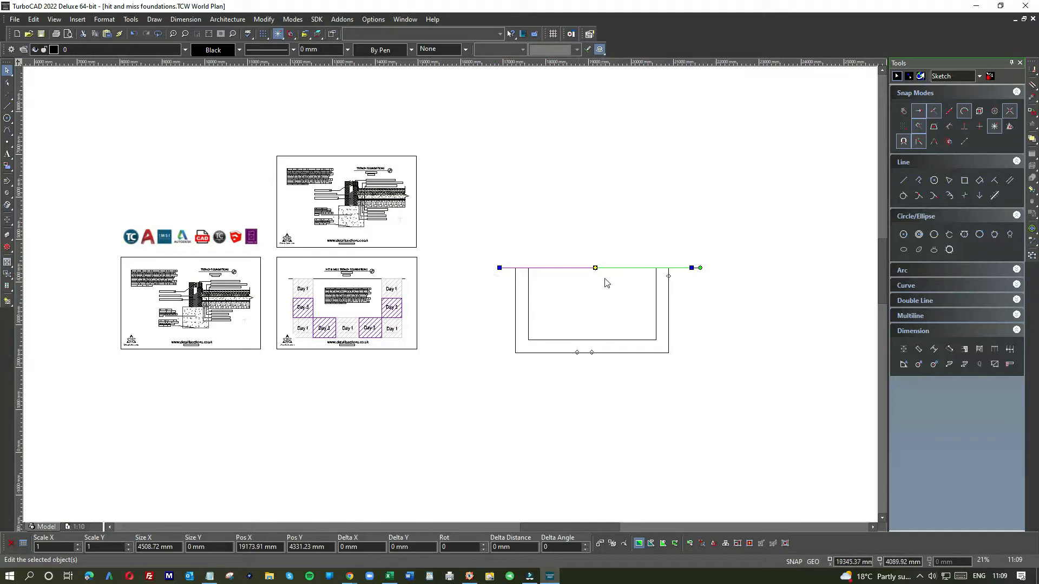
left_click(618, 285)
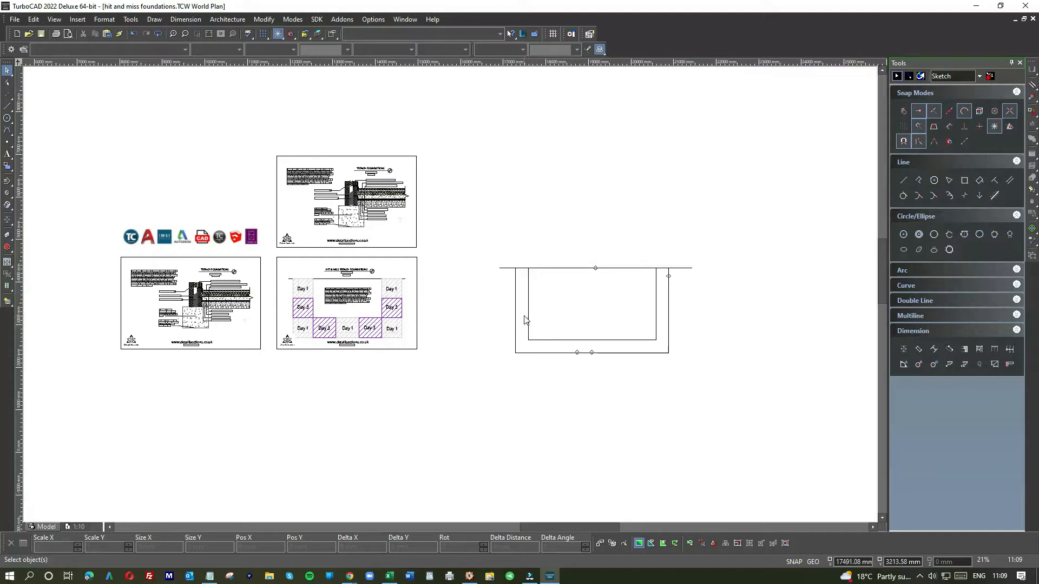
scroll(527, 298, "up", 1)
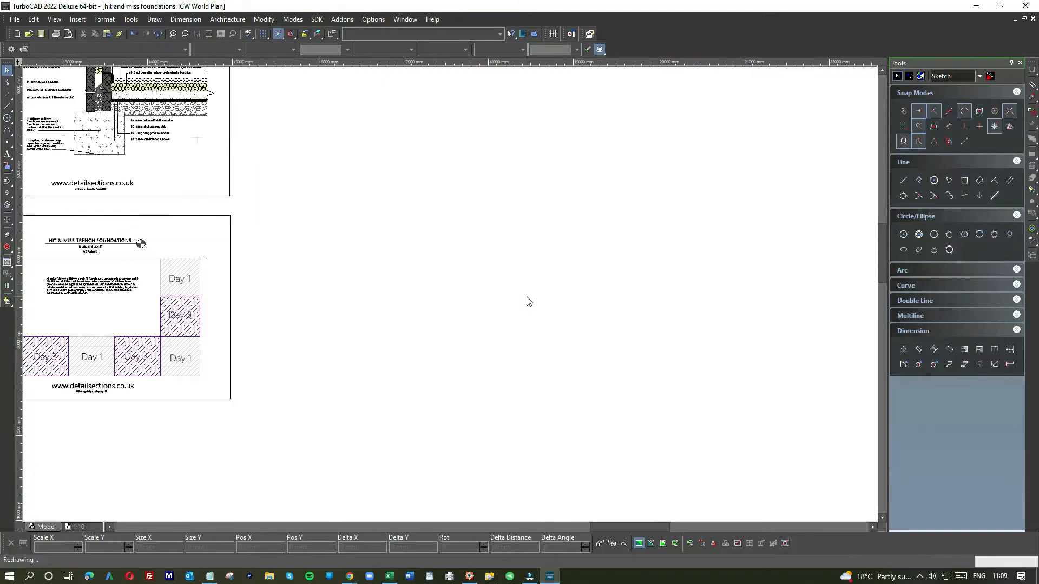
scroll(451, 294, "down", 1)
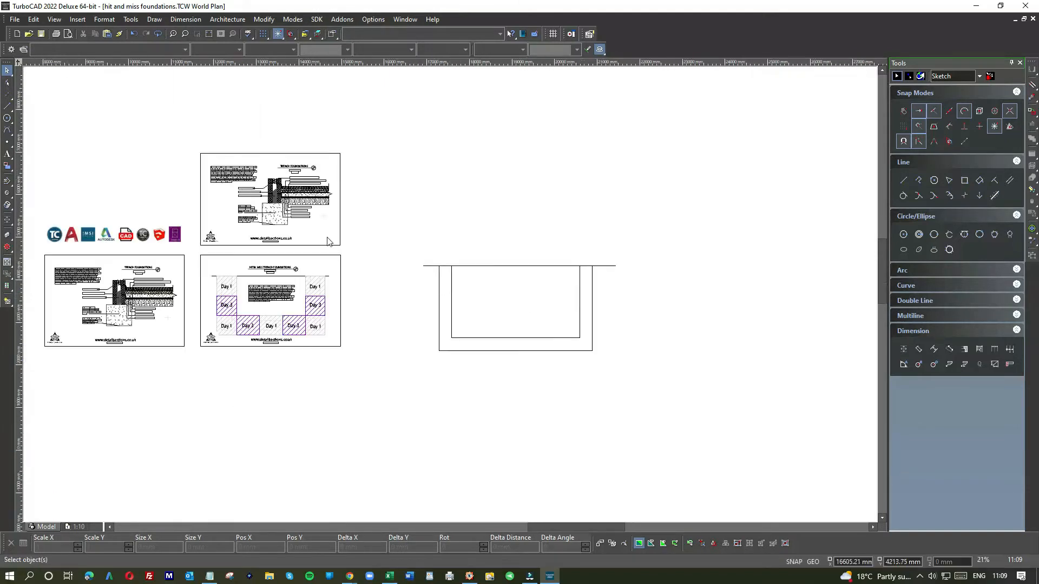
- Draw a line about 3240 mm down from the outer left wall's upper end and continue it horizontally to the left
left_click(7, 107)
left_click(435, 265)
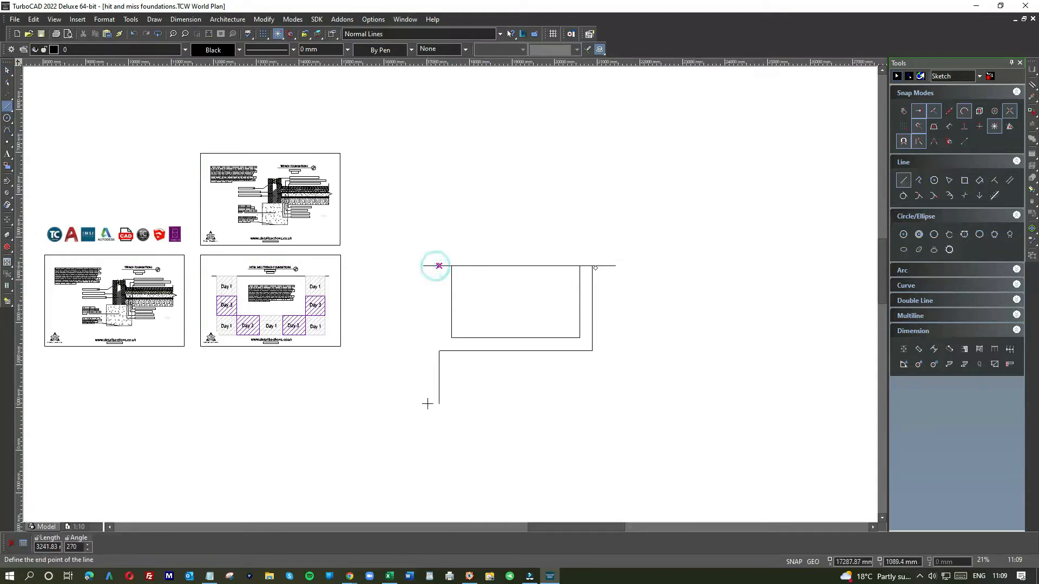
left_click(439, 403)
double_click(344, 403)
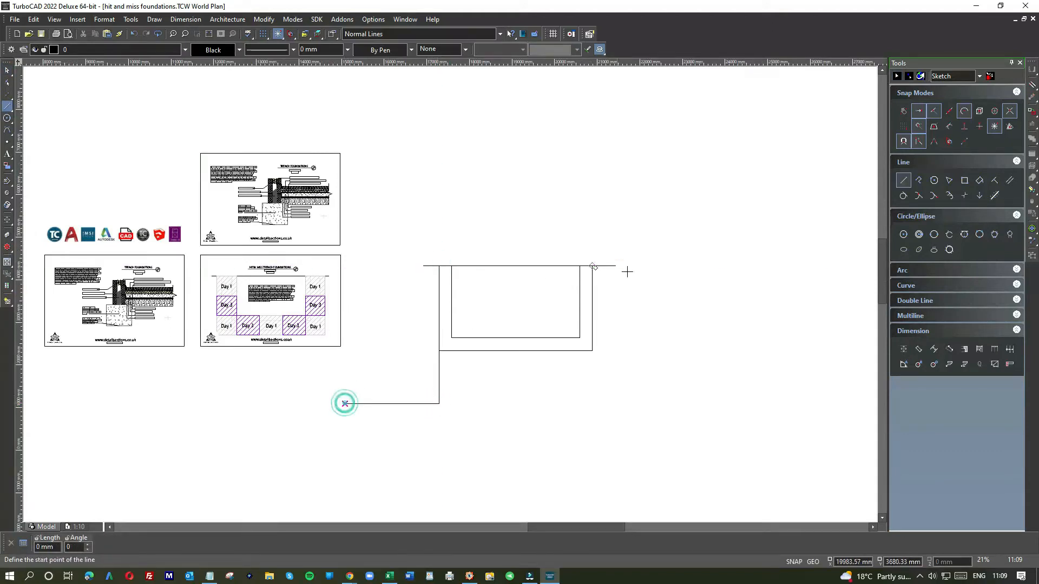
- Draw a second line about 2750 mm down from the horizontal line's left end, plus a leftward line about 1980 mm long near its foot
left_click(424, 266)
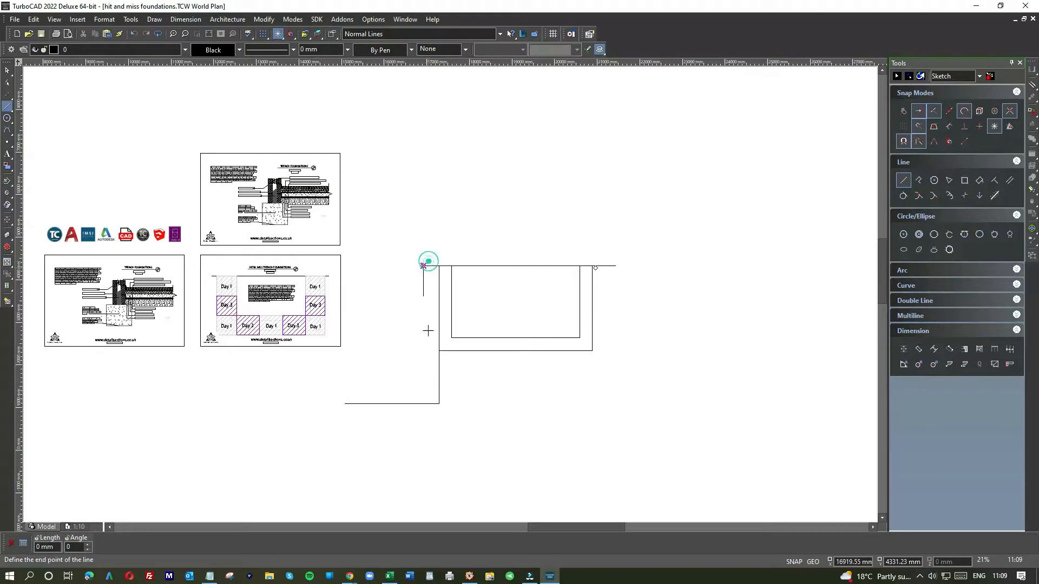
double_click(424, 382)
left_click(427, 387)
double_click(344, 387)
key("Escape")
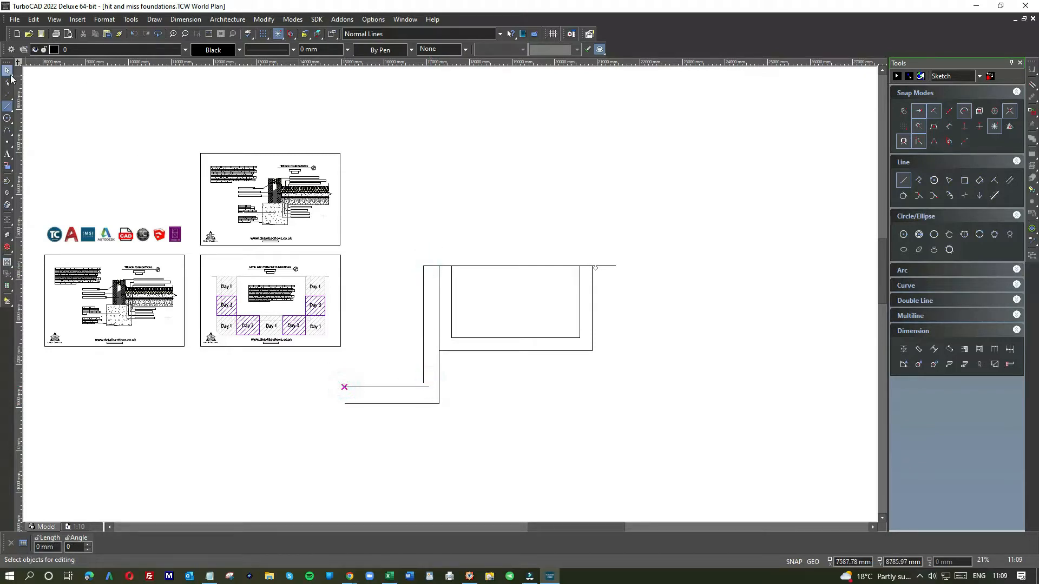
- Adjust the ends of the second vertical line and its adjoining horizontal line so that they meet in a clean lower corner
left_click(419, 349)
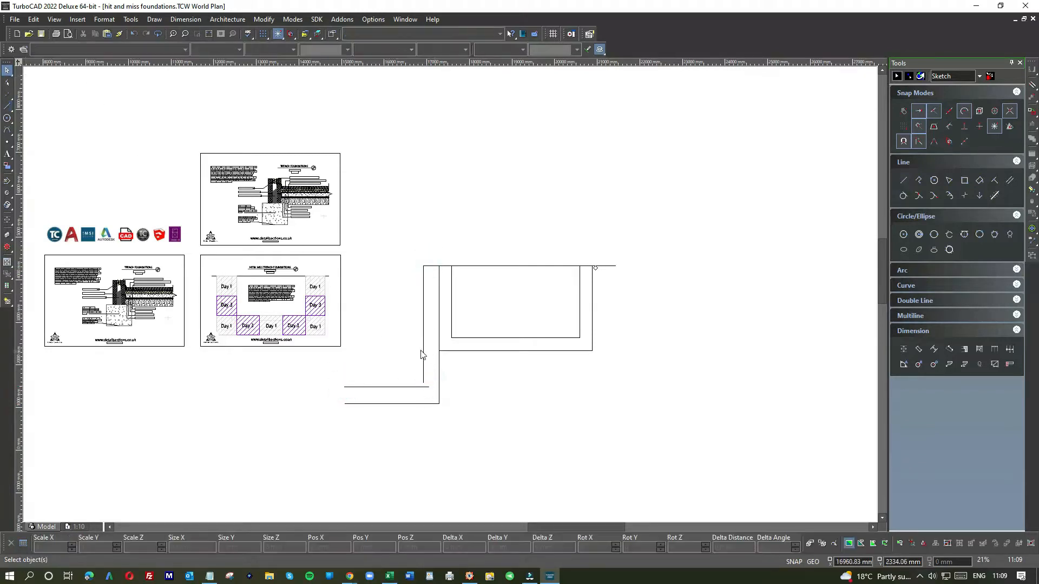
left_click(408, 386)
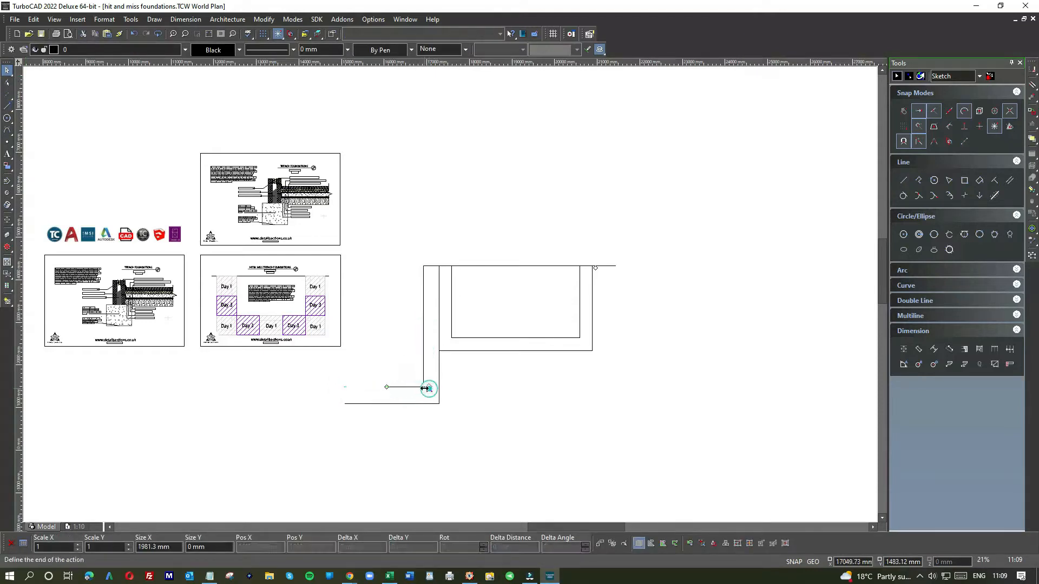
left_click(423, 379)
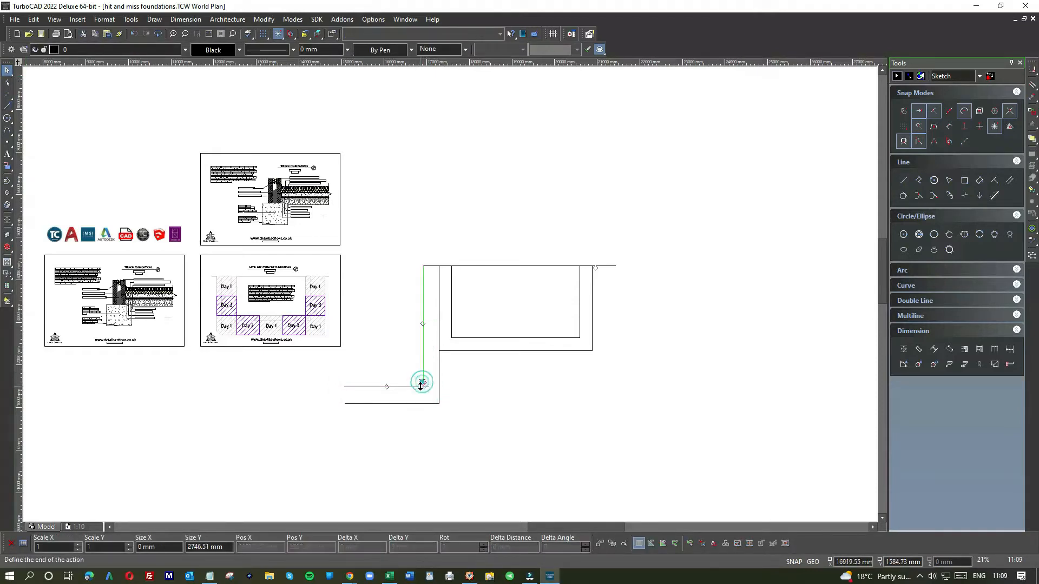
scroll(412, 389, "up", 5)
left_click(497, 293)
left_click(497, 310)
left_click(508, 310)
left_click(517, 311)
left_click(498, 310)
left_click(626, 297)
scroll(453, 299, "down", 2)
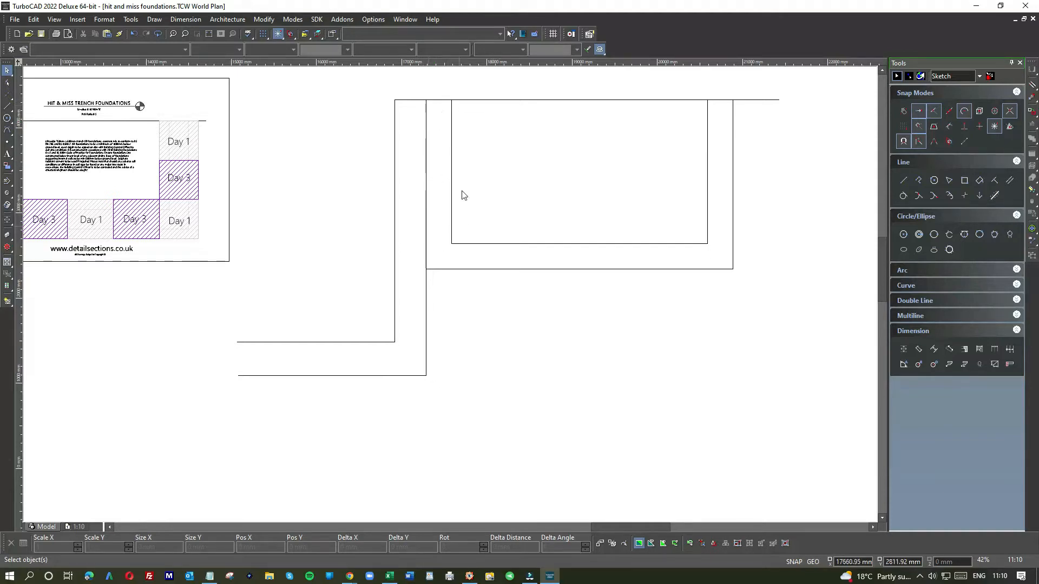
- Delete the two added vertical lines and the two horizontal lines branching off to the left of the wall plan
left_click(8, 106)
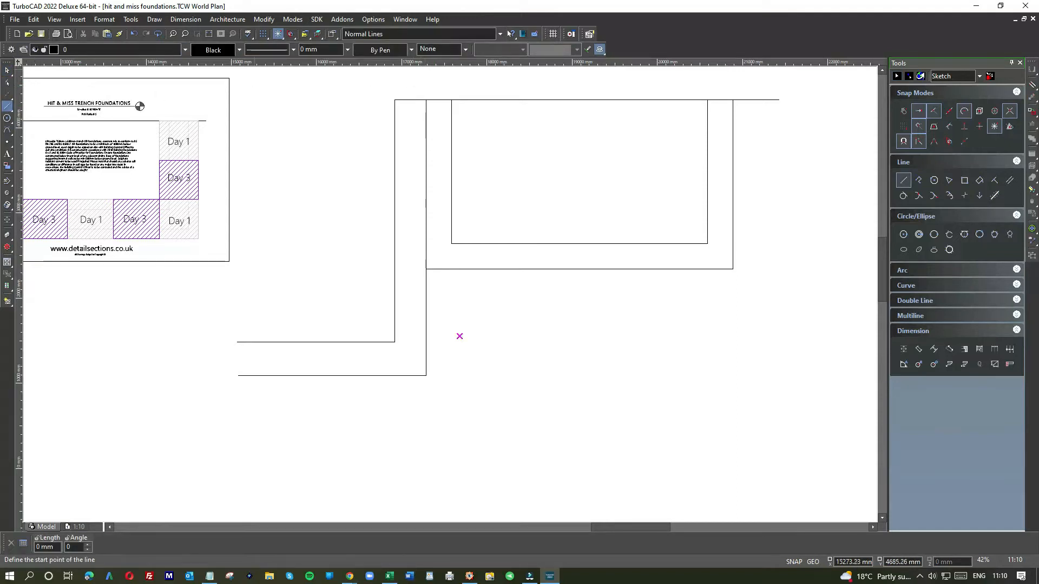
left_click(7, 72)
left_click_drag(471, 315, 358, 299)
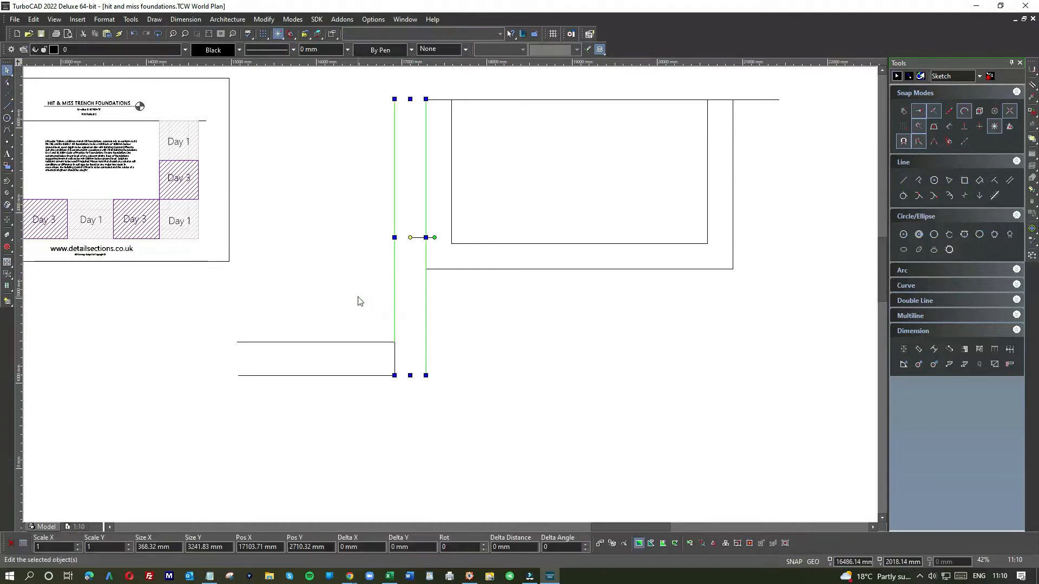
key("Delete")
left_click_drag(357, 404, 295, 321)
key("Delete")
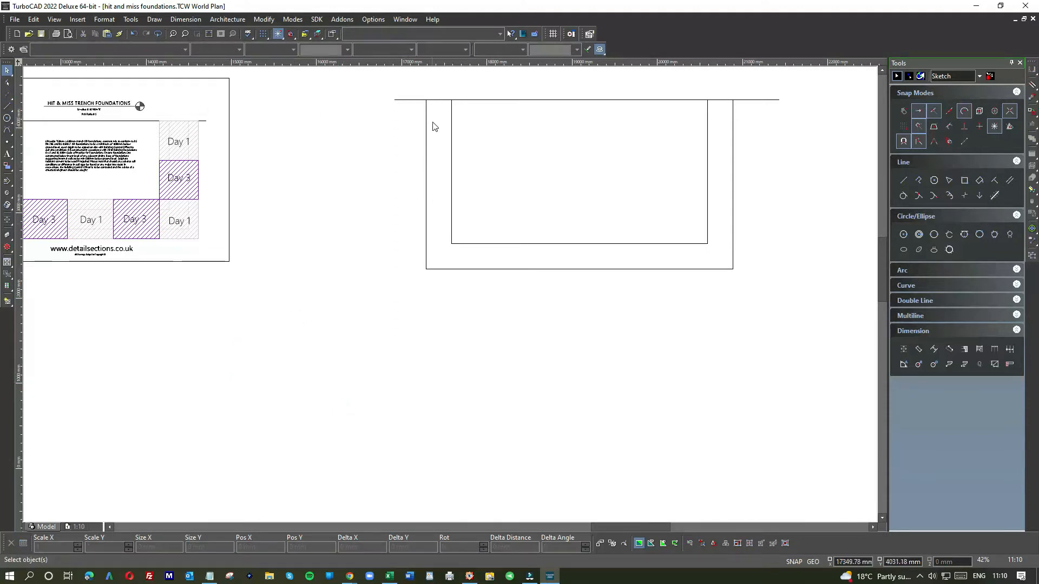
left_click(7, 107)
scroll(436, 239, "up", 5)
left_click(512, 310)
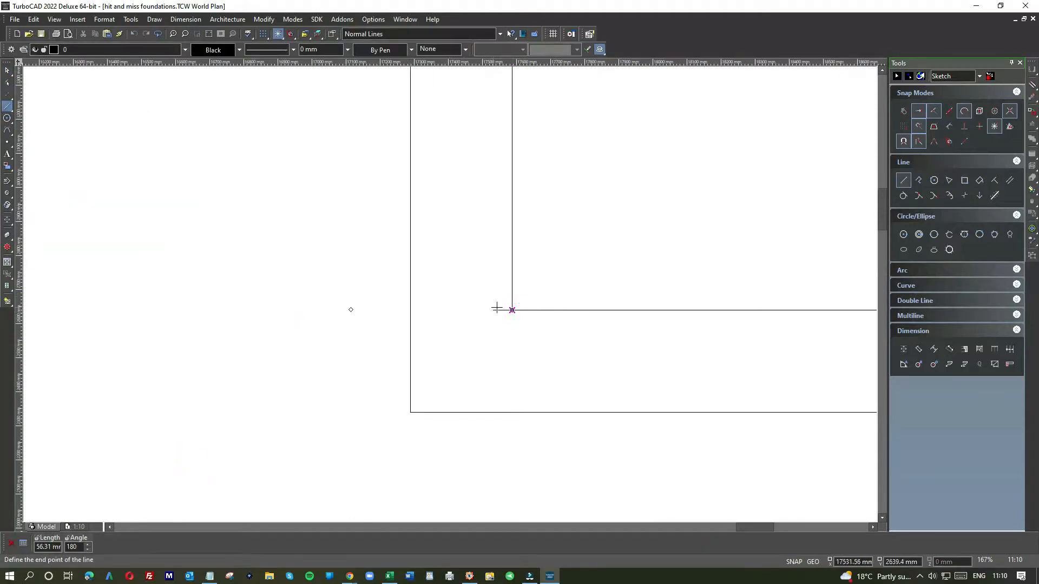
left_click(511, 310)
- Add parallel lines on both sides of the left wall, offset 150 mm outward from its outer line and 150 mm inward from its inner line
left_click(1011, 187)
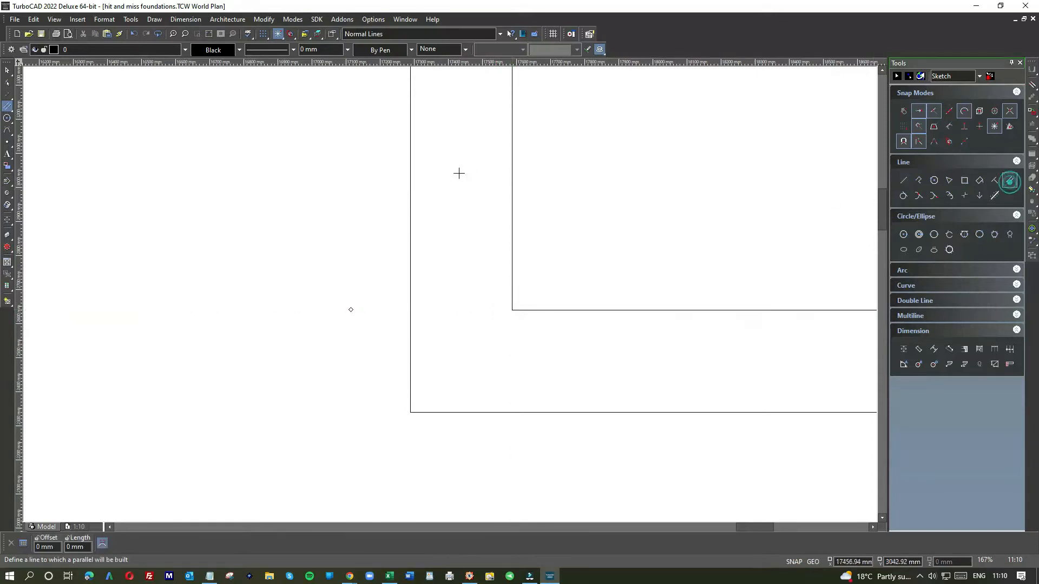
scroll(450, 292, "down", 2)
left_click(454, 261)
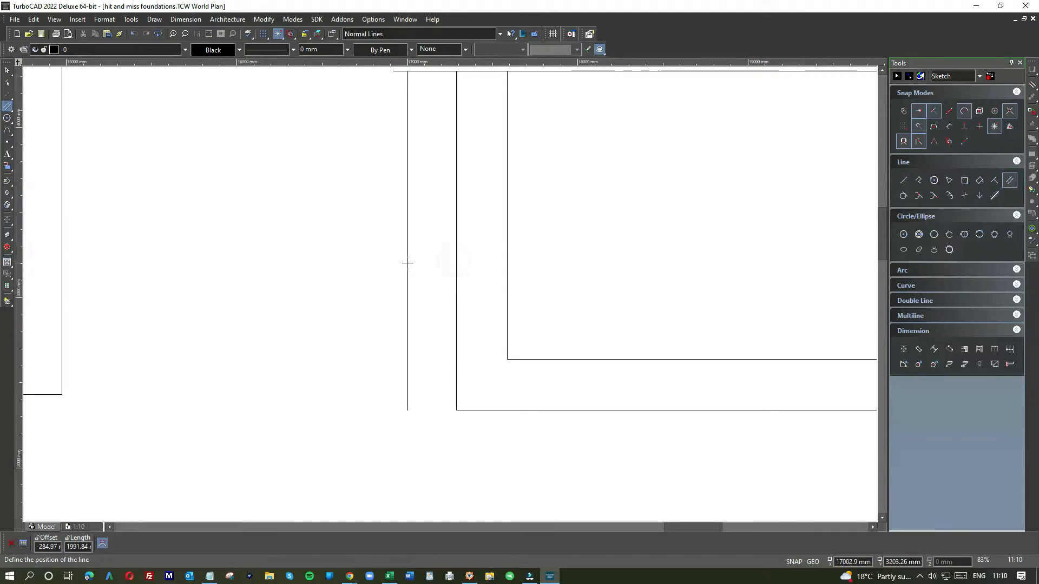
type("-15")
key("Return")
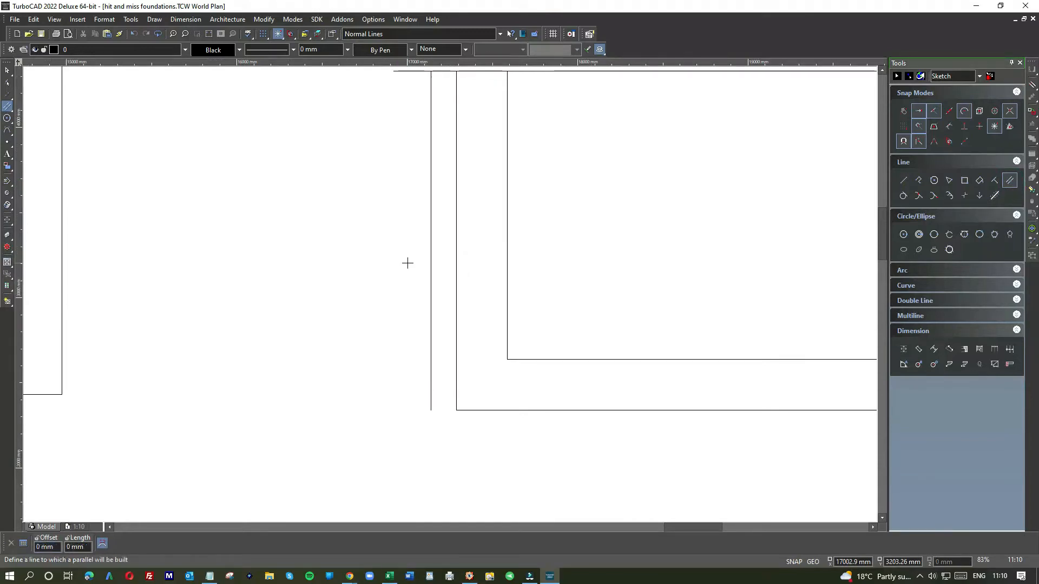
left_click(511, 236)
type("150")
key("Return")
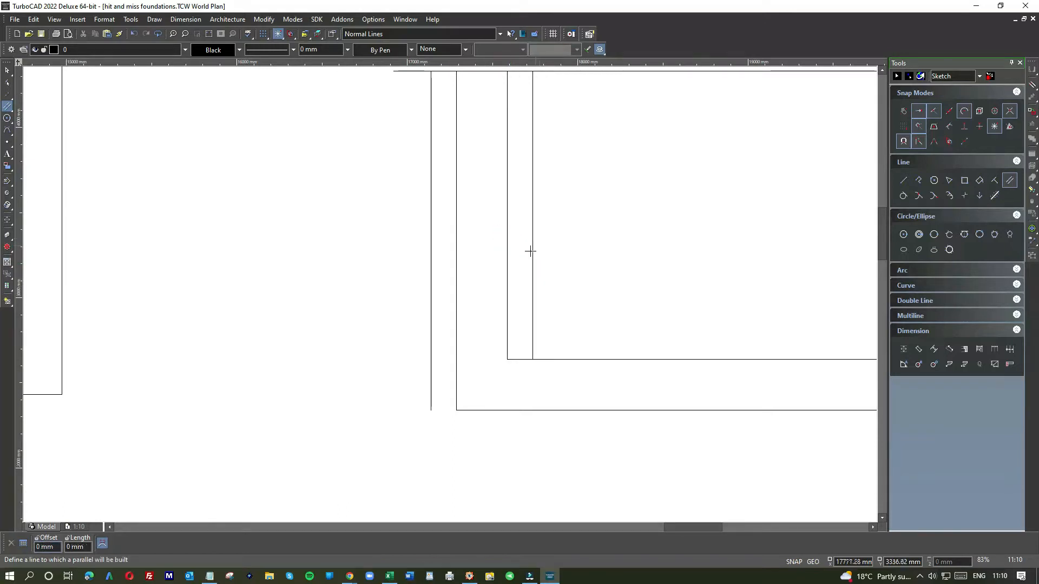
- Give both original left wall lines a dashed line pattern and a light gray colour
left_click(7, 71)
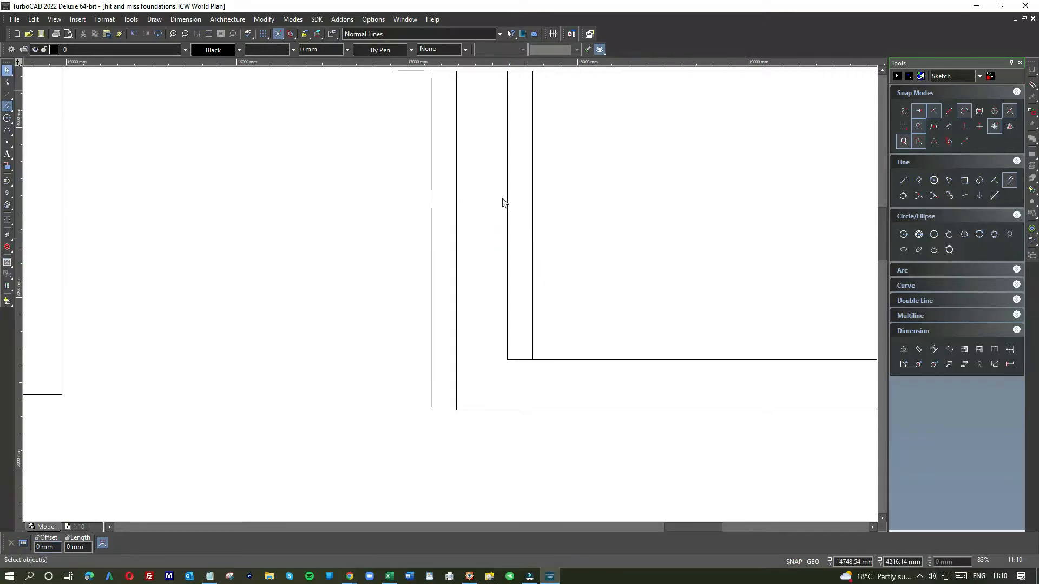
left_click(510, 199)
left_click(445, 197)
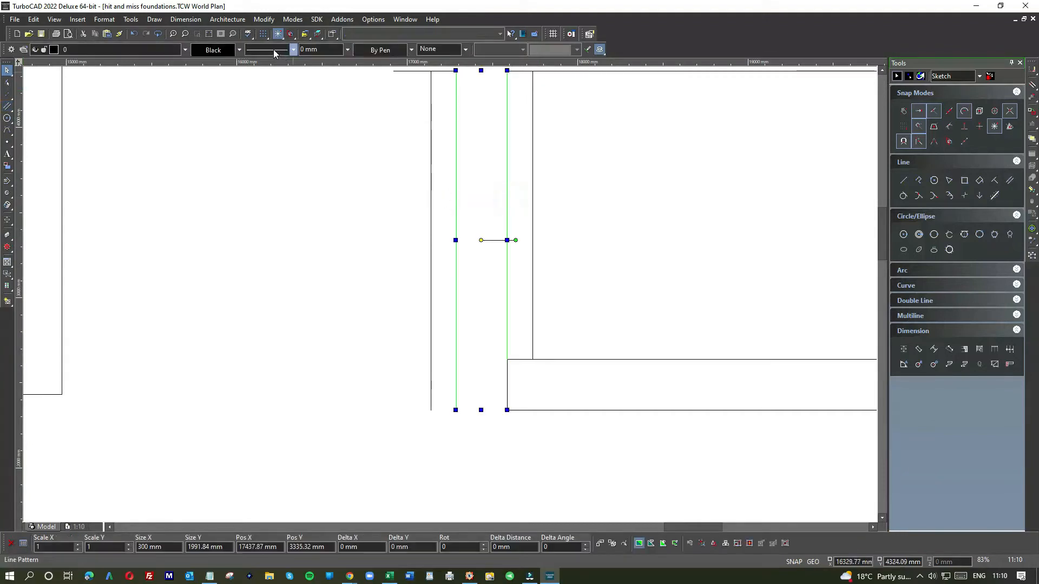
left_click(274, 50)
left_click(259, 166)
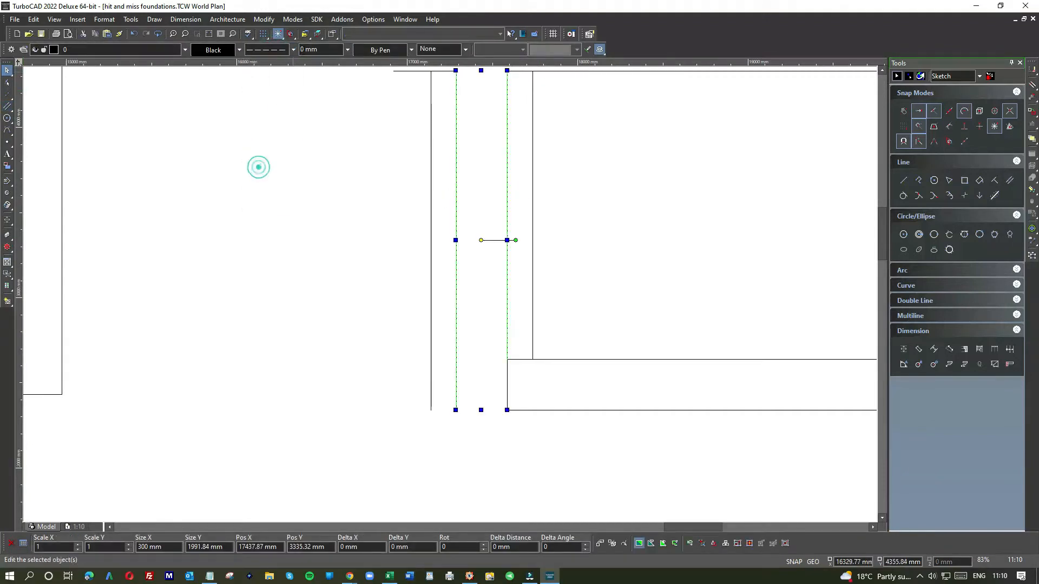
left_click(213, 54)
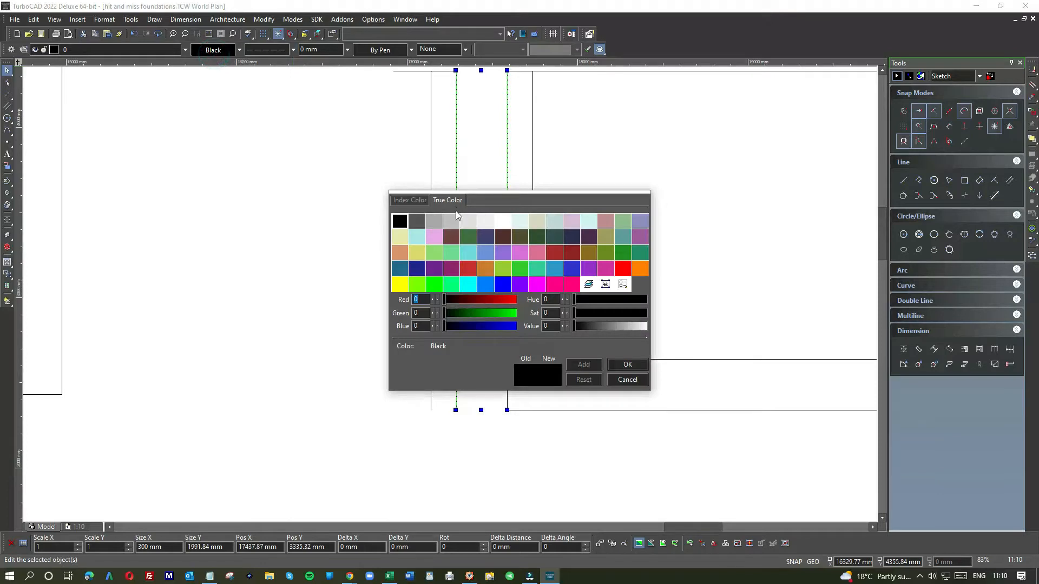
left_click(466, 225)
left_click(304, 245)
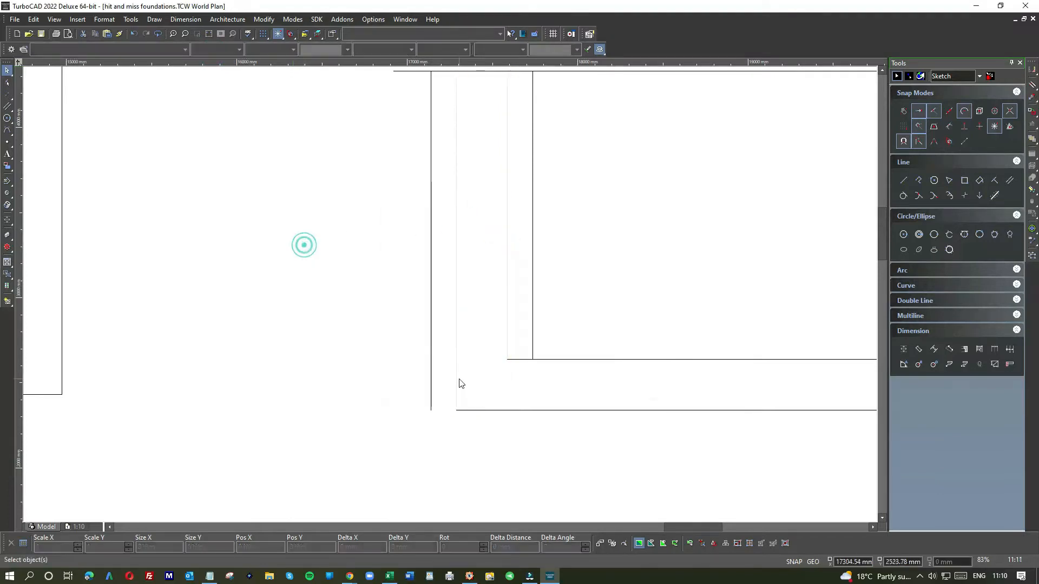
- Change the two vertical lines of the right wall to light gray with a dashed line pattern
scroll(459, 381, "down", 2)
left_click(617, 321)
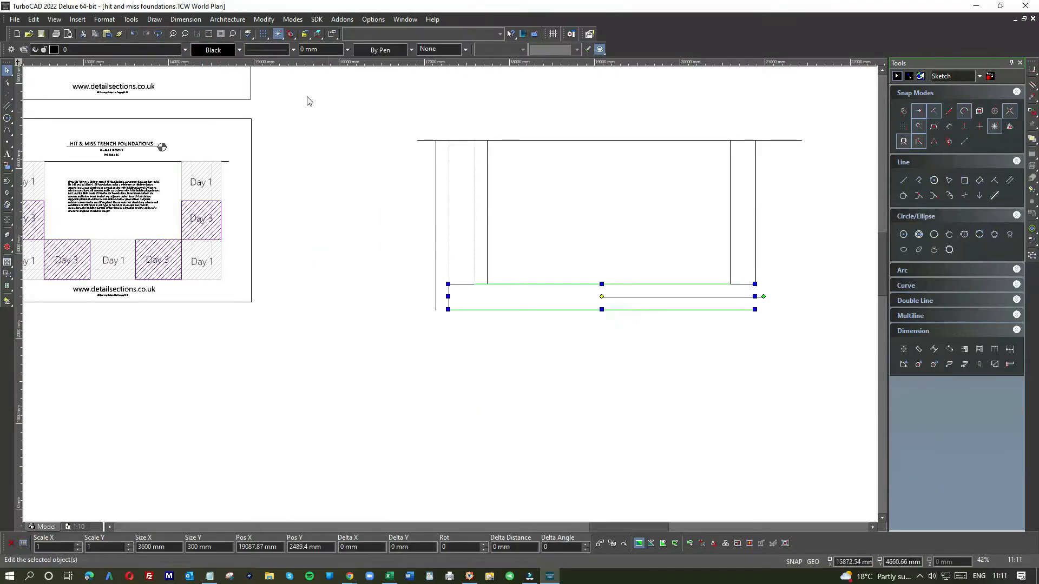
left_click(759, 200)
left_click(214, 50)
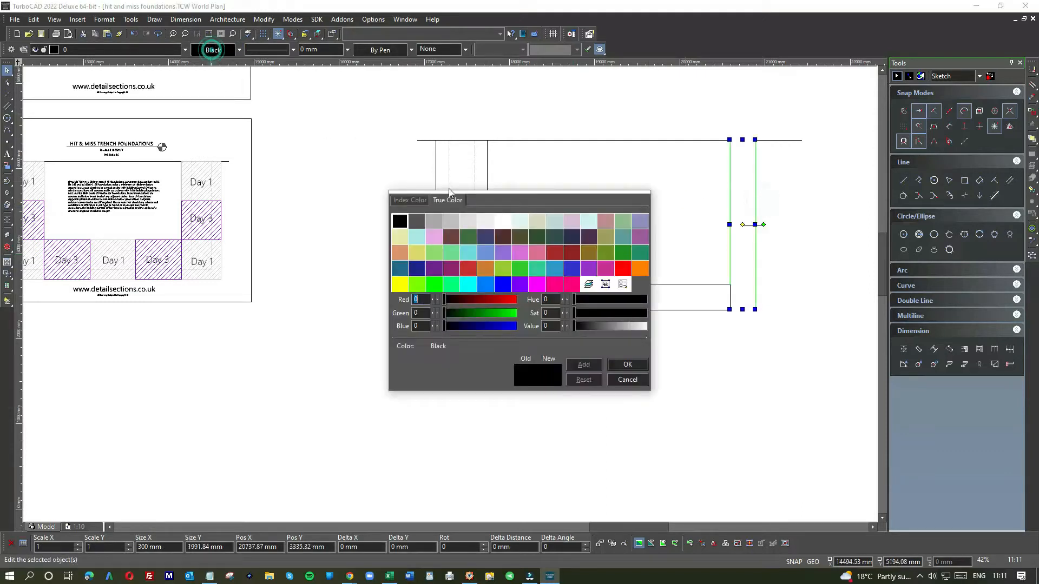
double_click(468, 224)
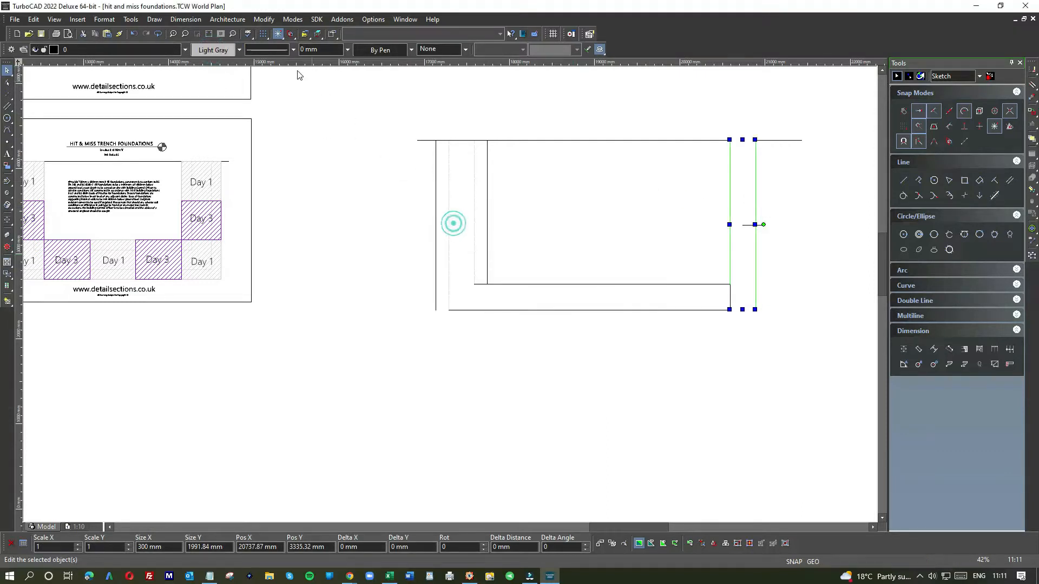
left_click(275, 51)
left_click(272, 167)
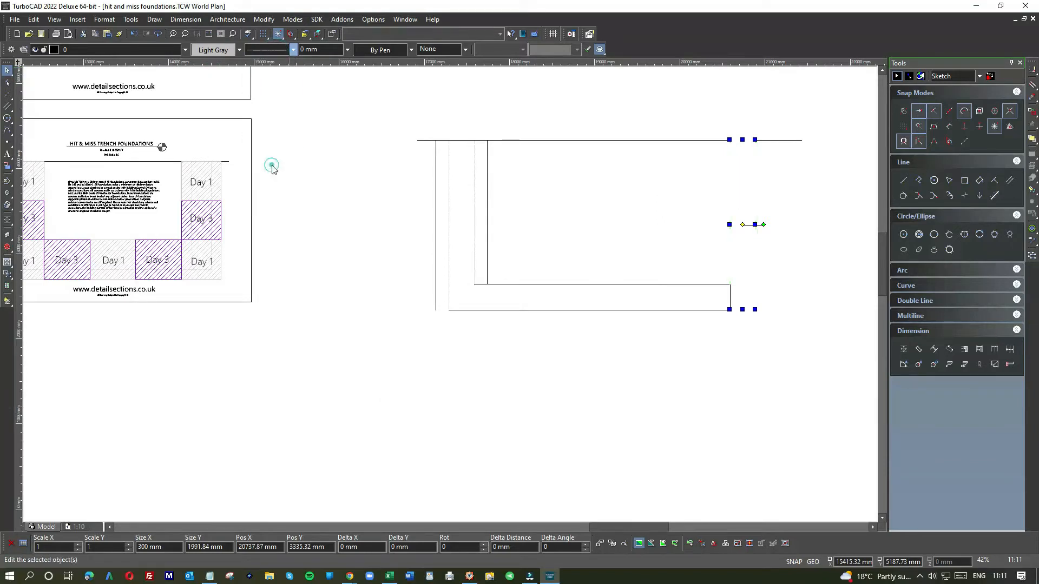
left_click(371, 286)
scroll(450, 297, "up", 2)
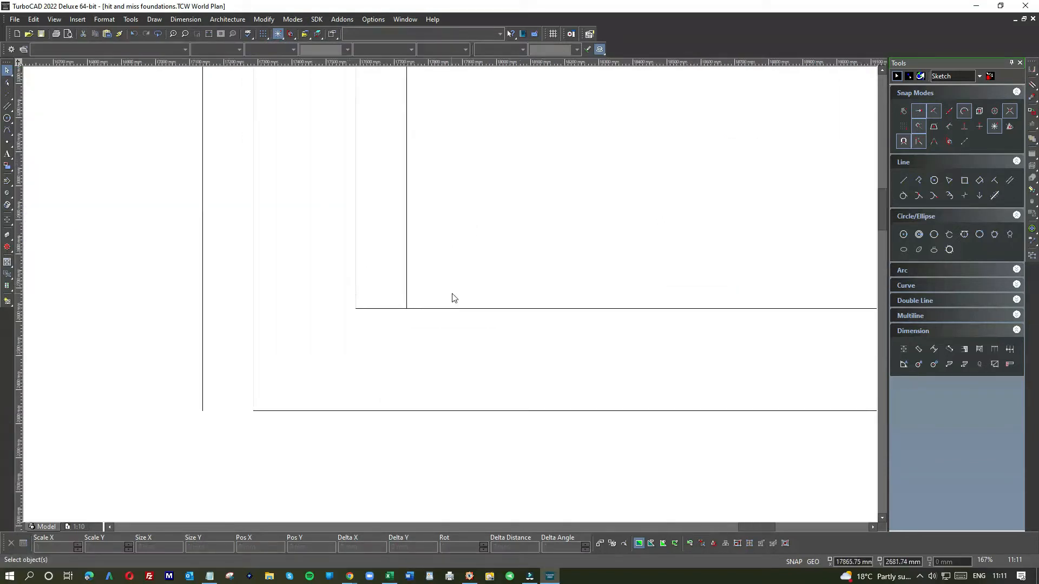
scroll(552, 307, "down", 2)
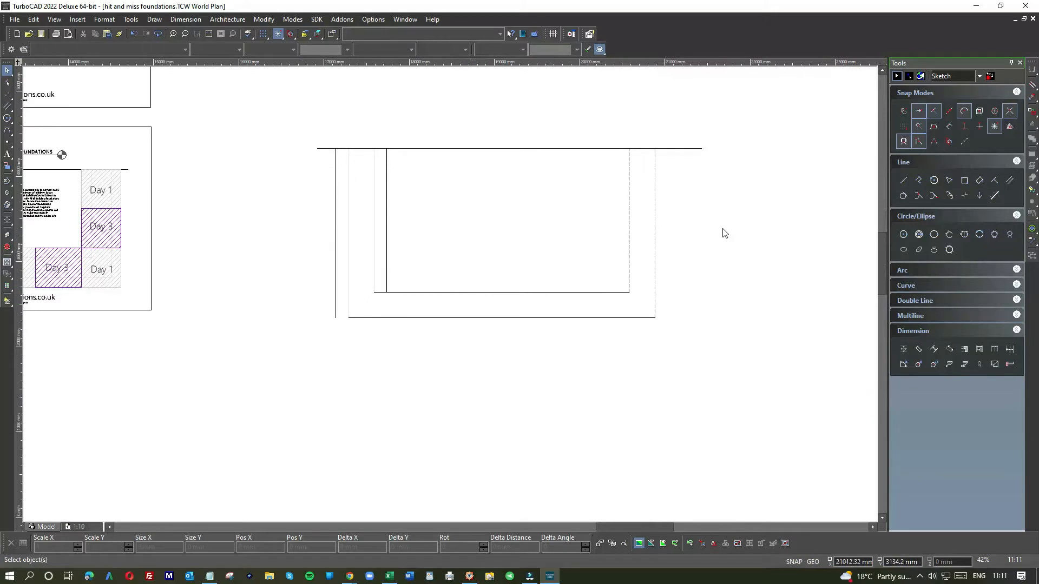
- Add parallel lines to the bottom wall, 150 mm inward from its inner line and 150 mm outward from its outer line
left_click(1010, 182)
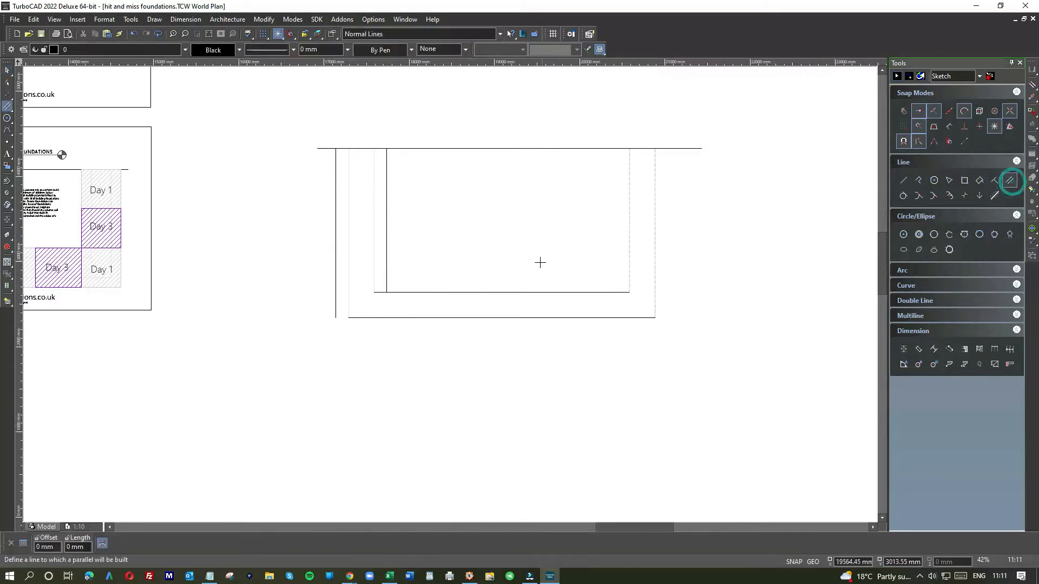
left_click(513, 293)
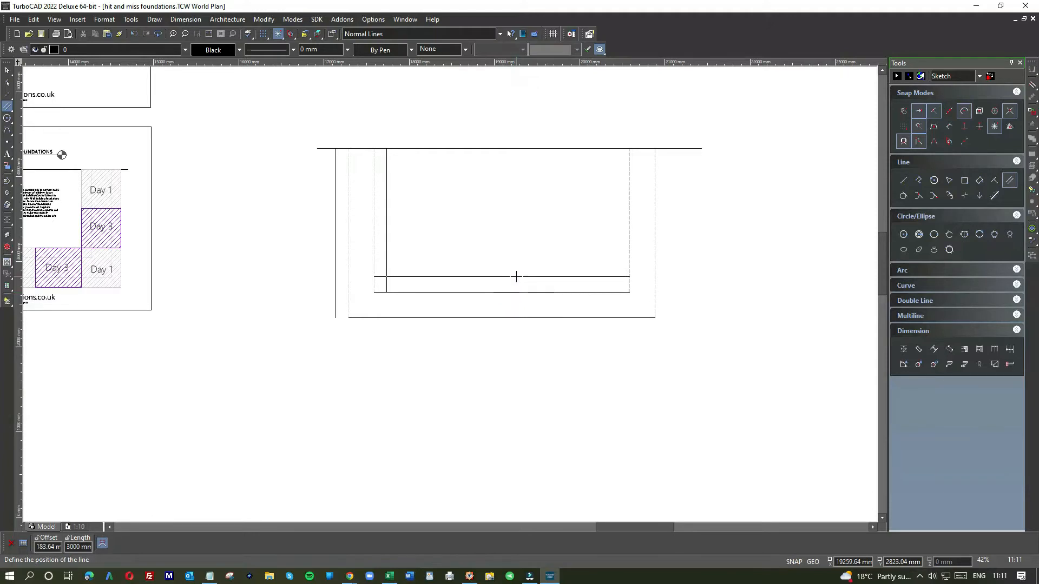
key("Tab")
type("150")
key("Return")
left_click(490, 319)
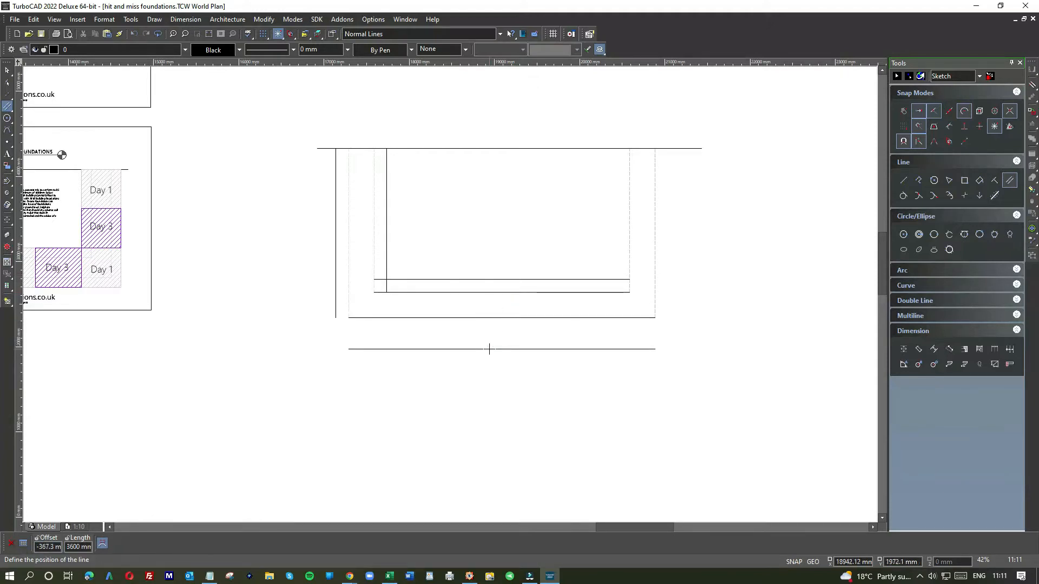
type("-150")
key("Return")
- Add a parallel line 150 mm inward from the right wall's inner line, and another 600 mm outward from that new line
left_click(629, 229)
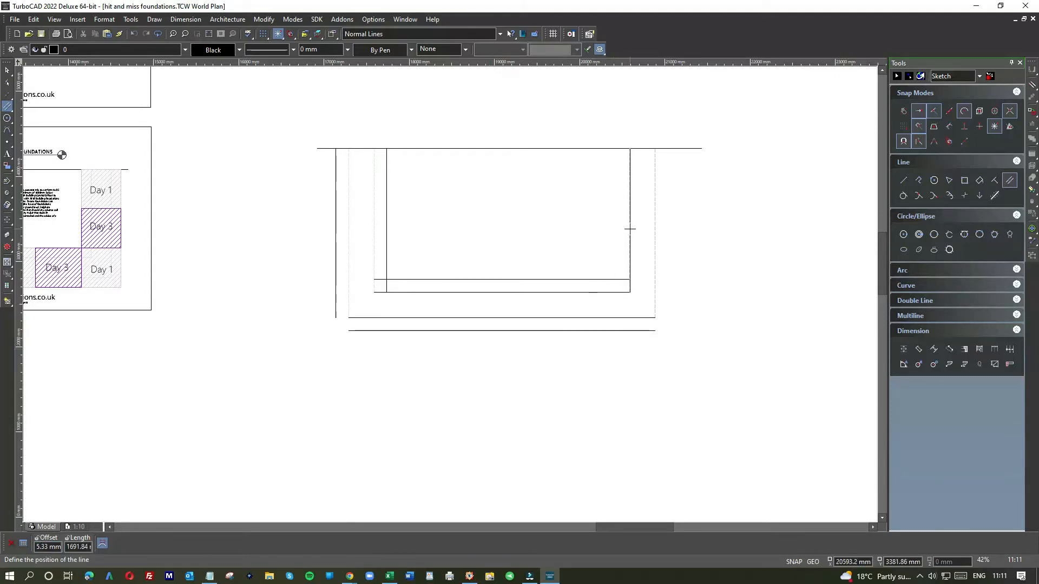
key("Tab")
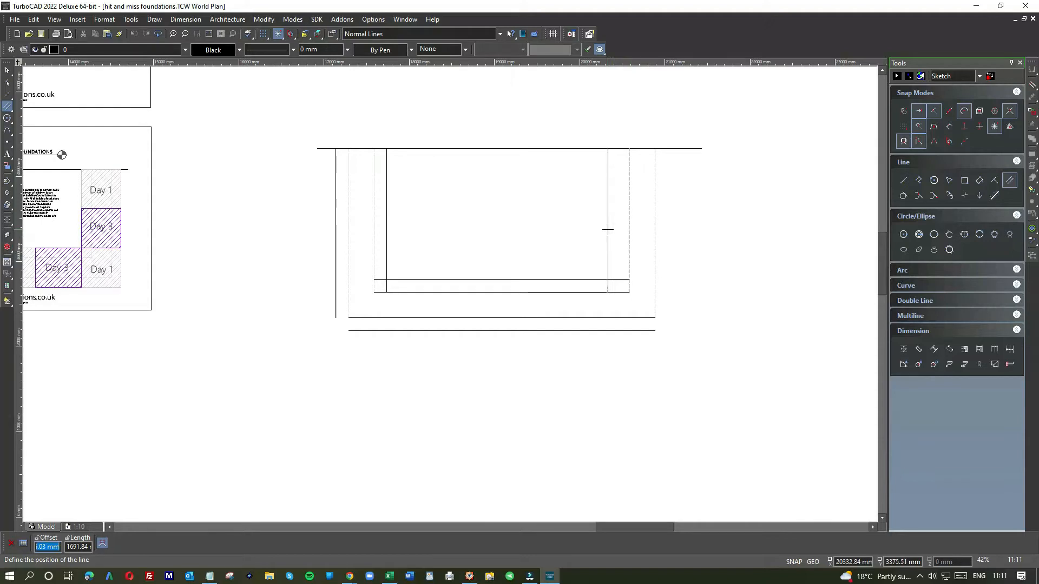
type("-150")
key("Return")
left_click(618, 213)
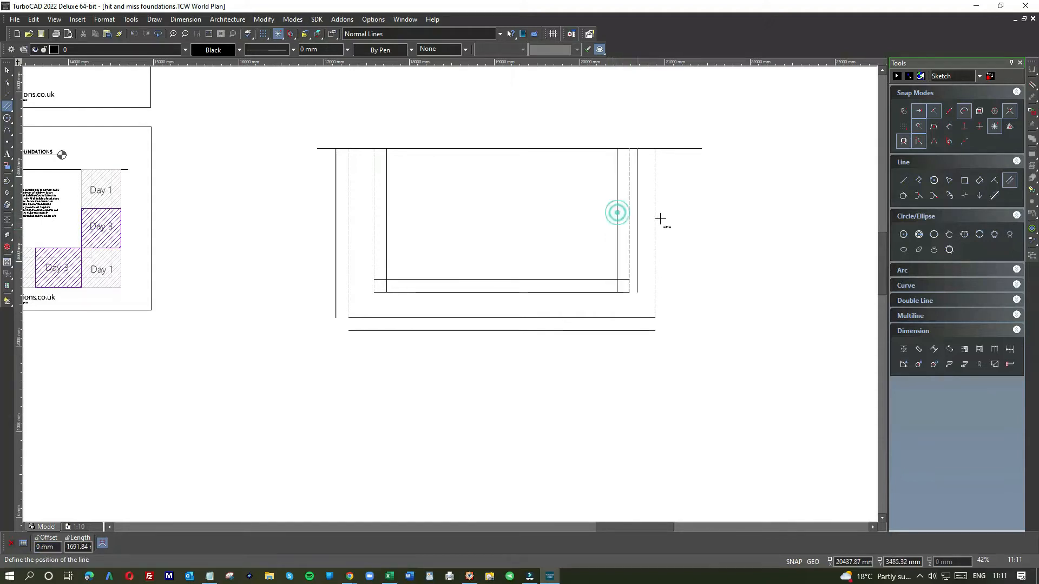
key("Tab")
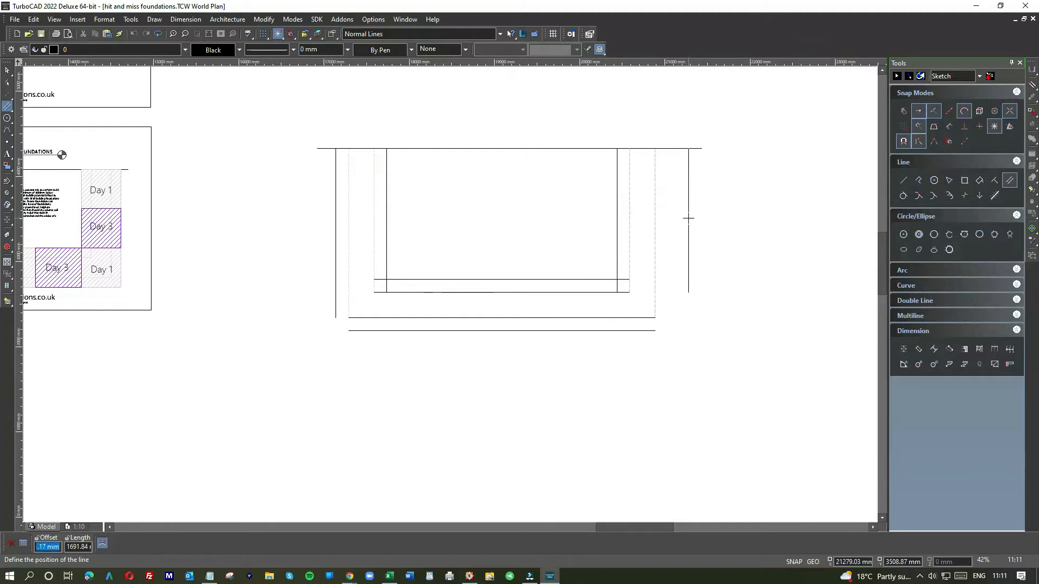
type("600")
key("Return")
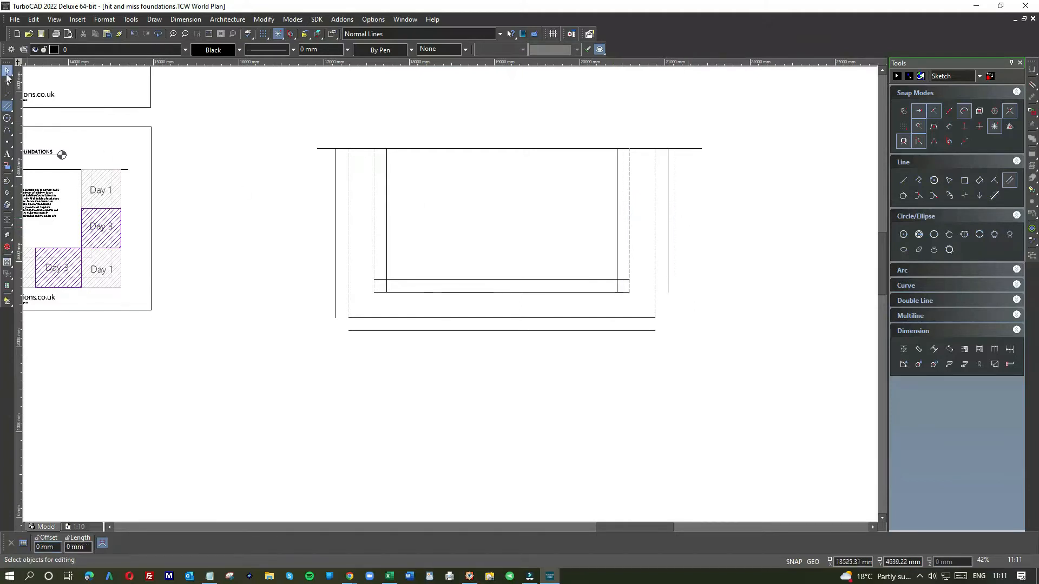
key("Escape")
- Change both original bottom wall lines to light gray (224,224,224) with a dashed line pattern
left_click(575, 317)
left_click(223, 50)
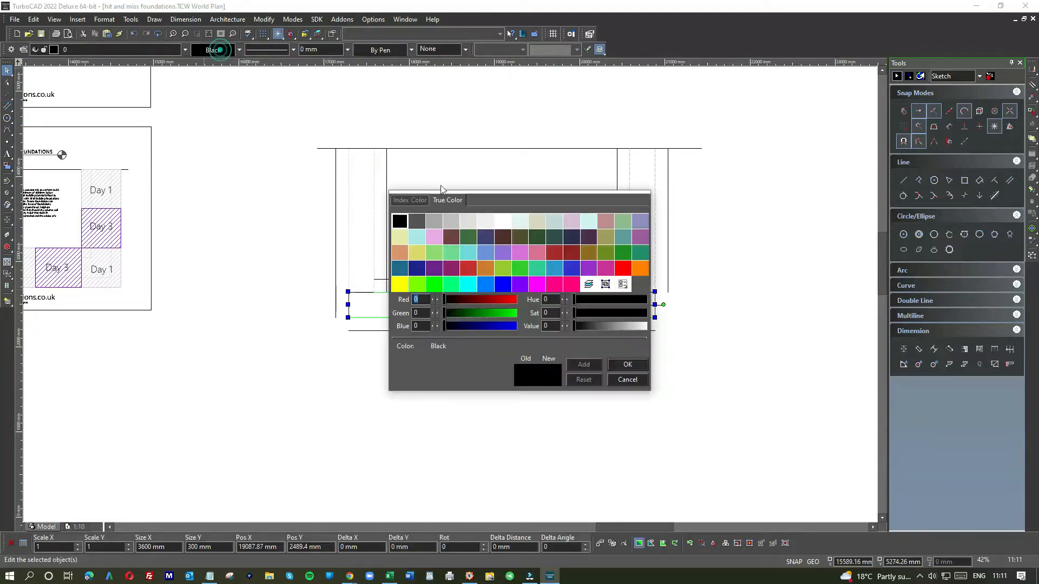
double_click(463, 222)
left_click(256, 48)
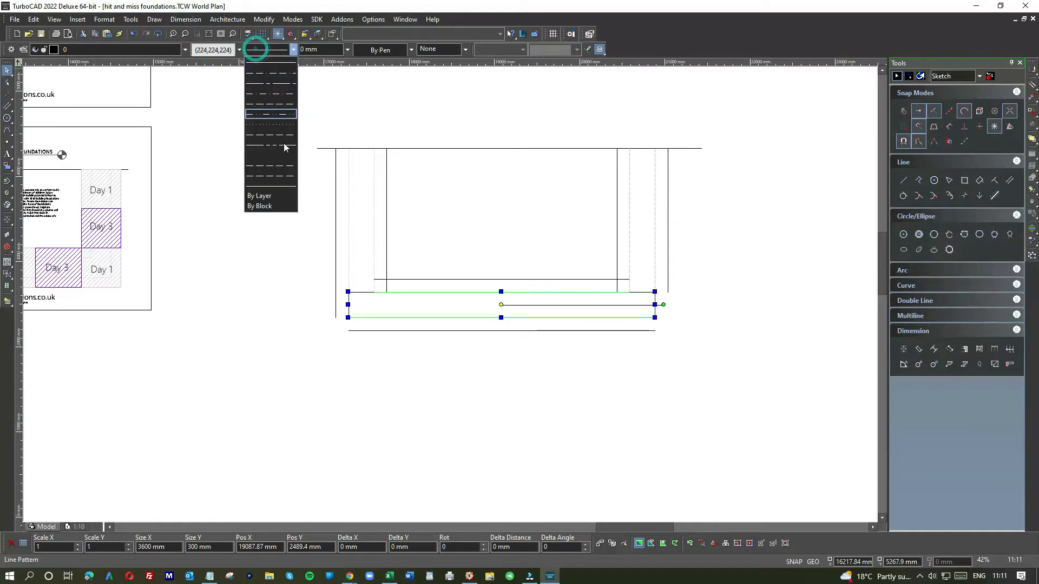
left_click(274, 164)
left_click(481, 381)
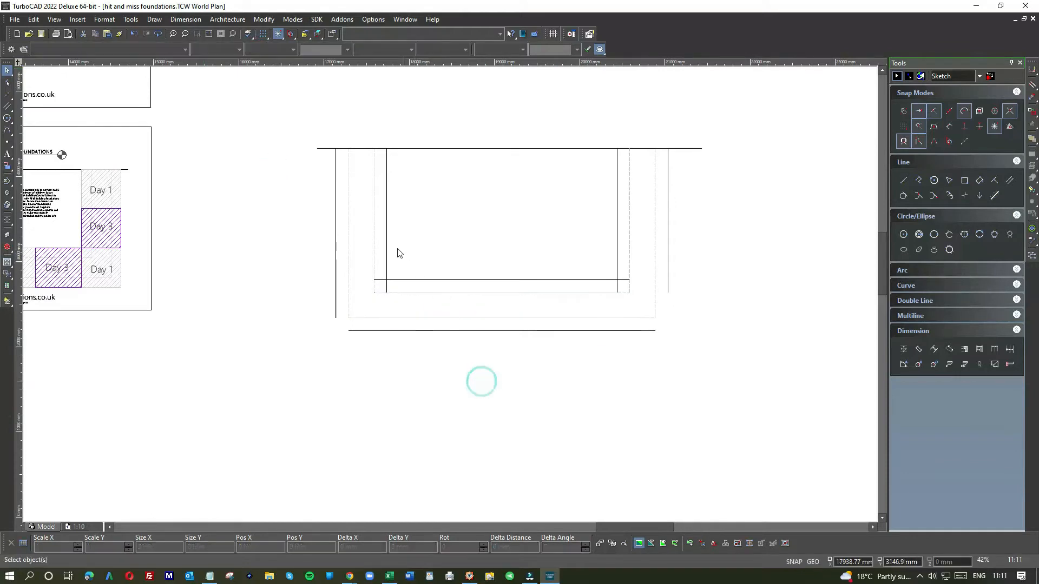
- Stretch the outer foundation lines towards the lower corners and bring the left and bottom lines' ends together at the lower left corner
left_click(667, 243)
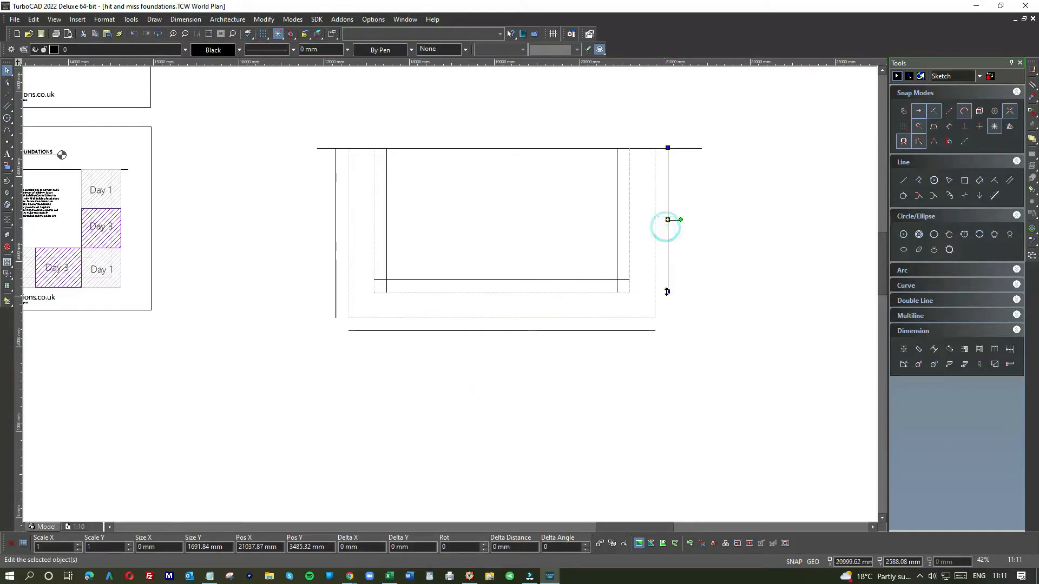
left_click(642, 330)
left_click_drag(644, 331, 667, 330)
left_click(335, 307)
left_click_drag(335, 305, 335, 330)
left_click(357, 330)
scroll(341, 339, "up", 4)
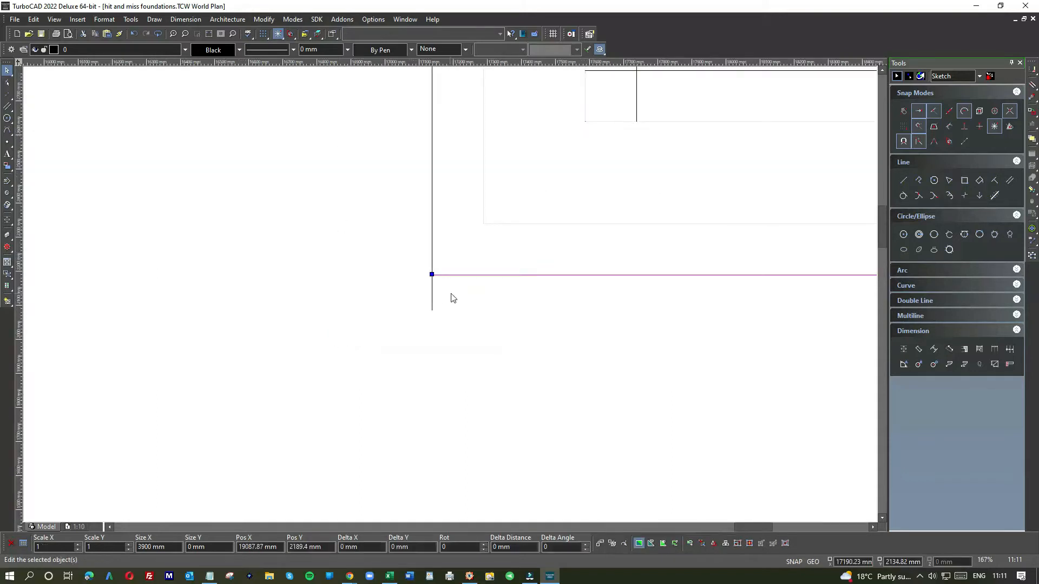
left_click(432, 294)
left_click_drag(432, 307, 432, 275)
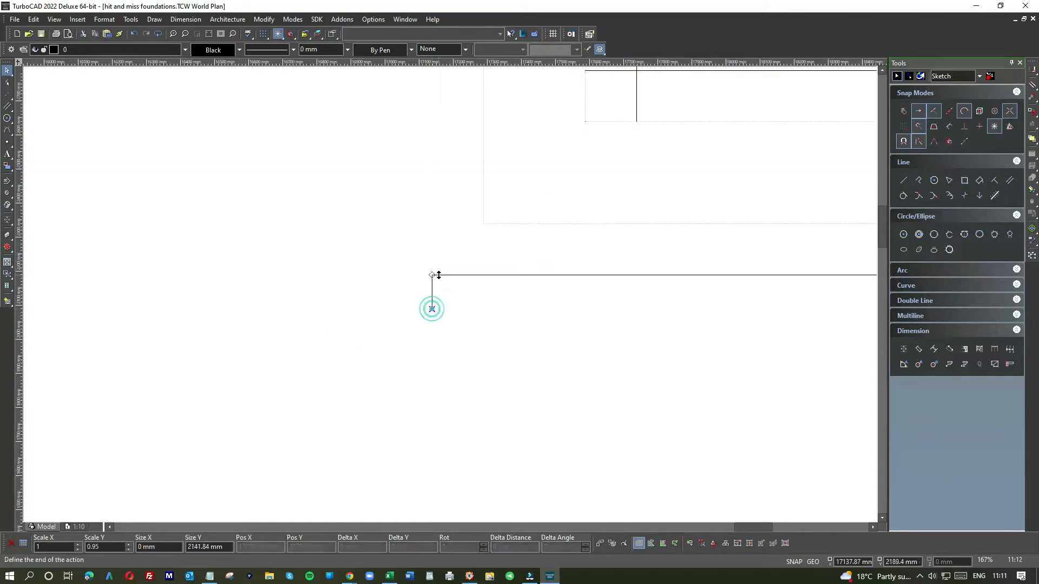
scroll(463, 263, "down", 2)
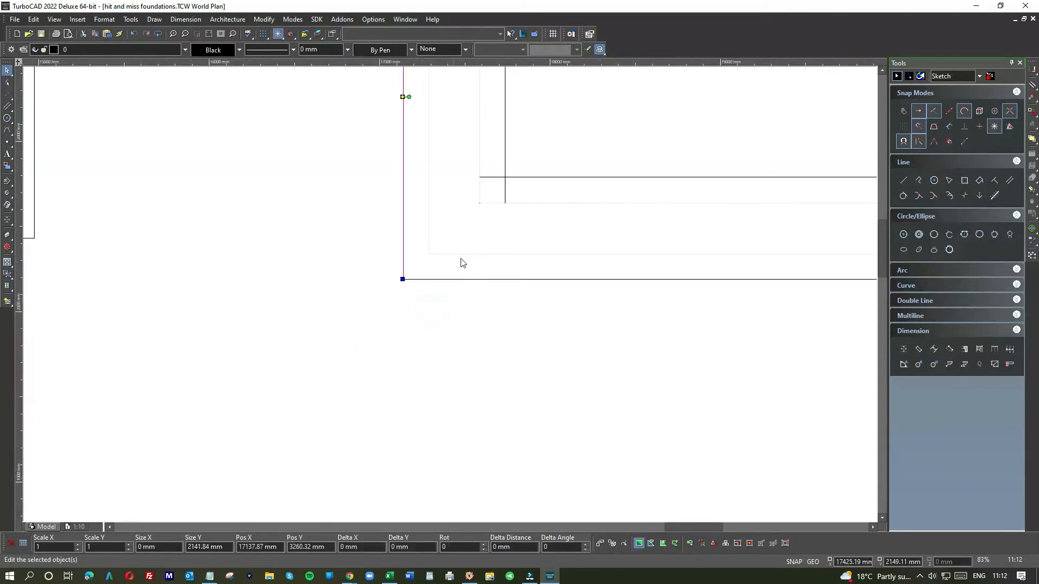
- Join the foundation lines into clean corners at both lower inner corners and the lower right outer corner
right_click(594, 149)
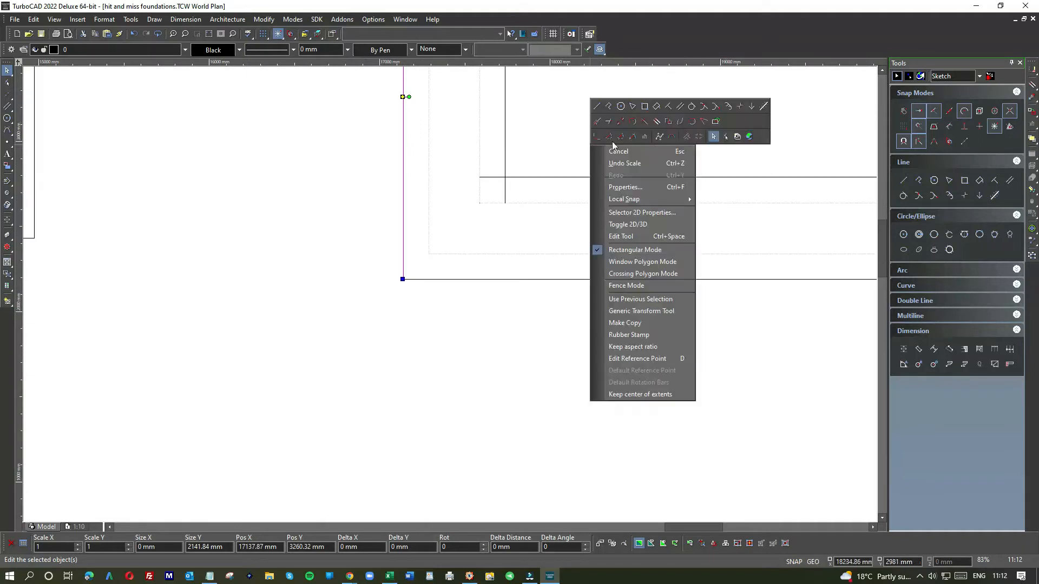
left_click(703, 122)
left_click(522, 173)
left_click(503, 158)
scroll(449, 293, "down", 4)
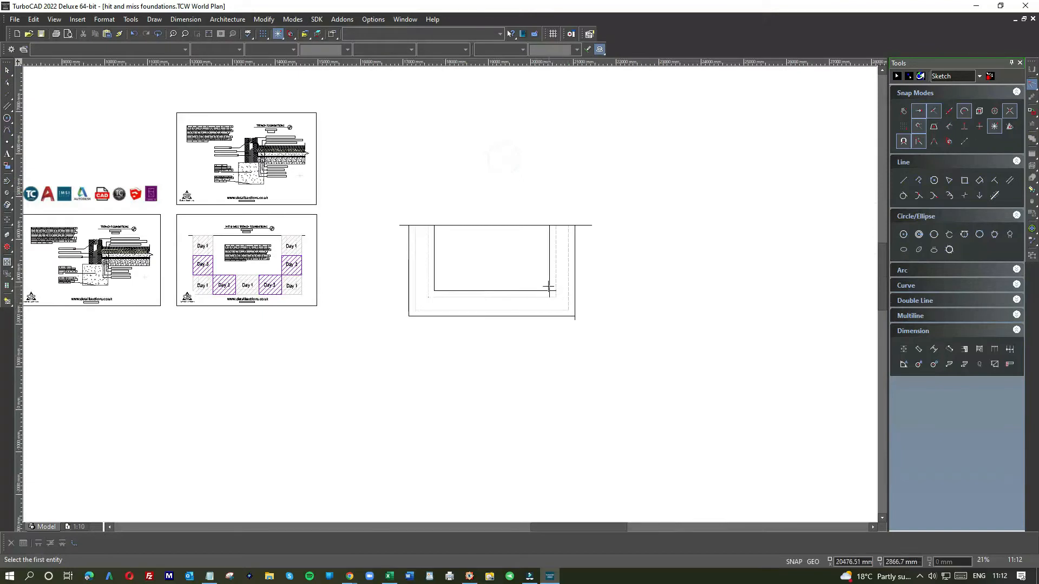
scroll(549, 287, "up", 4)
left_click(453, 252)
left_click(424, 310)
left_click(555, 377)
left_click(534, 411)
scroll(450, 294, "down", 4)
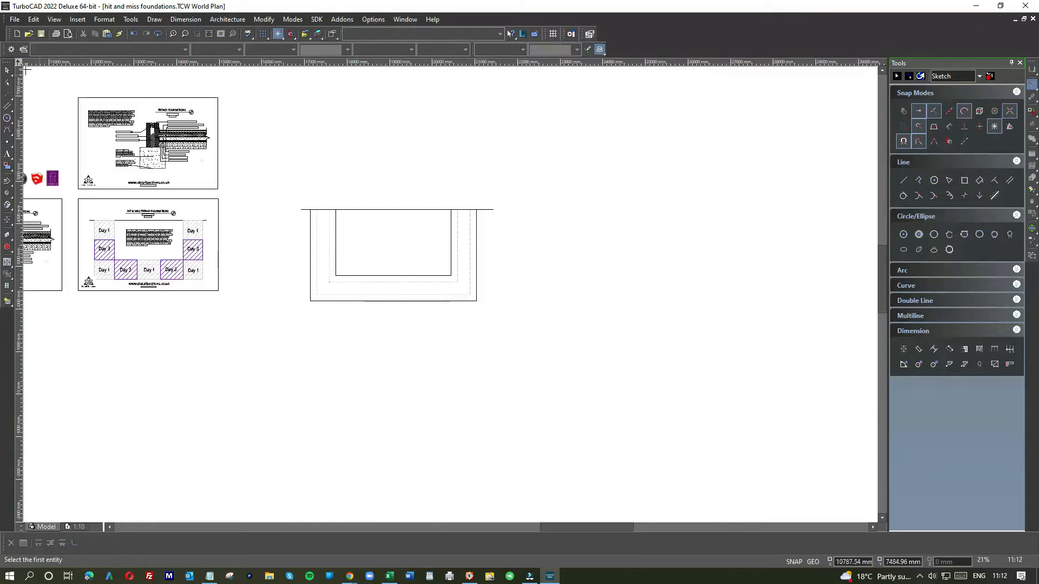
left_click(7, 70)
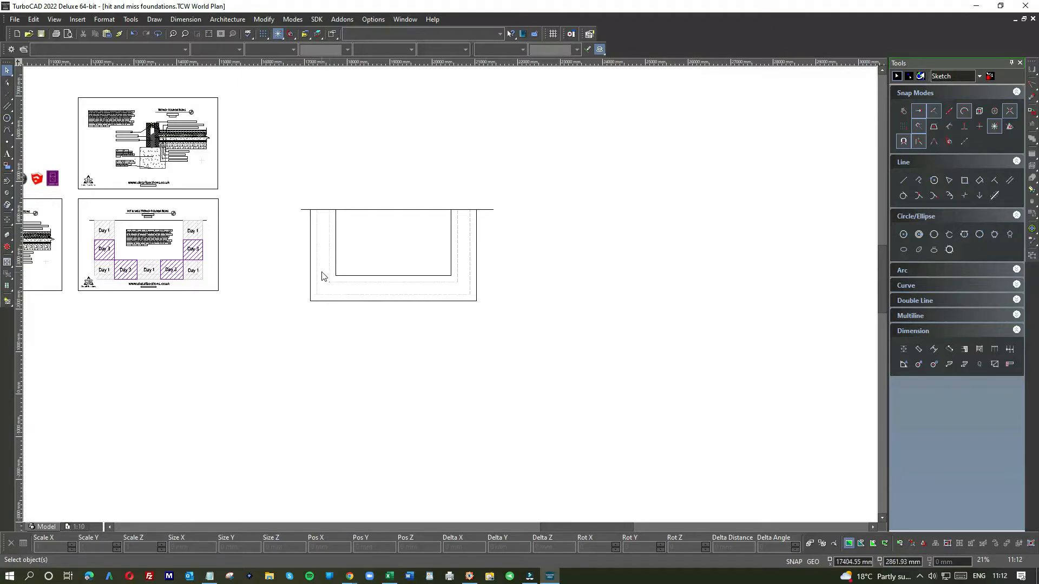
- Try a 600 by 1000 mm rectangle as a trench bay on the left foundation strip
scroll(316, 262, "up", 2)
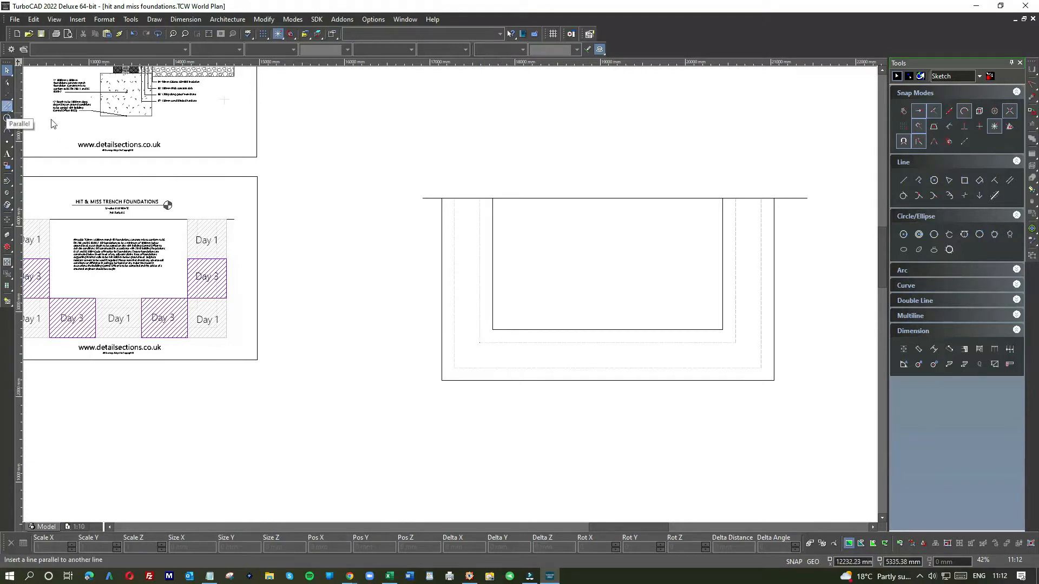
left_click(964, 180)
left_click(380, 131)
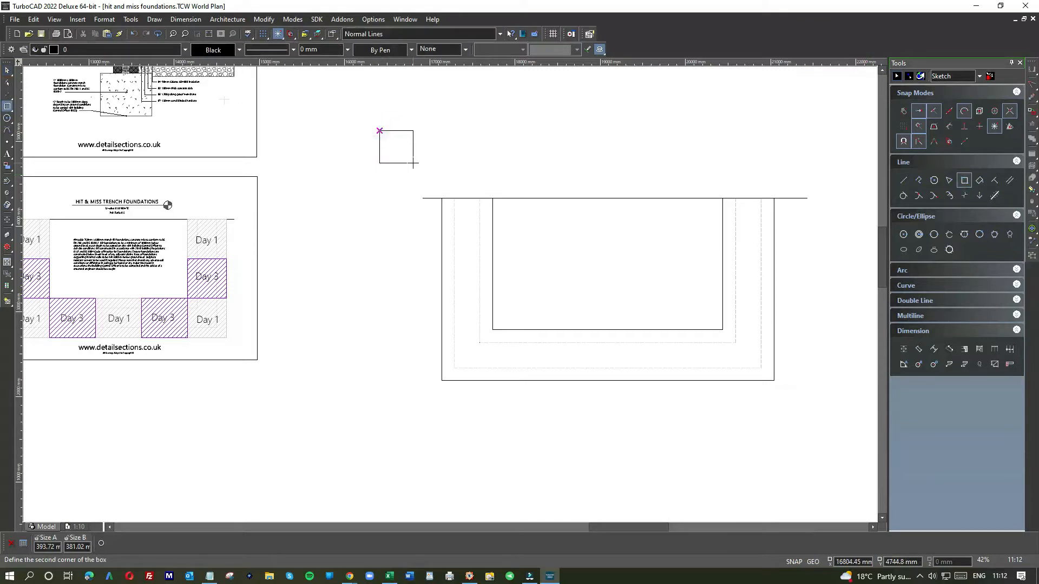
type("61000")
key("Return")
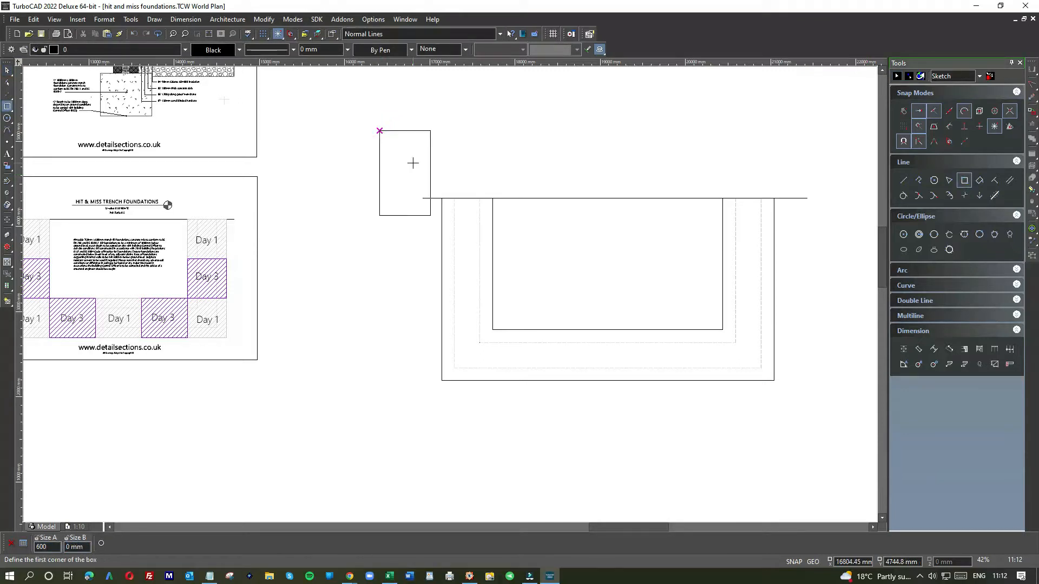
key("Escape")
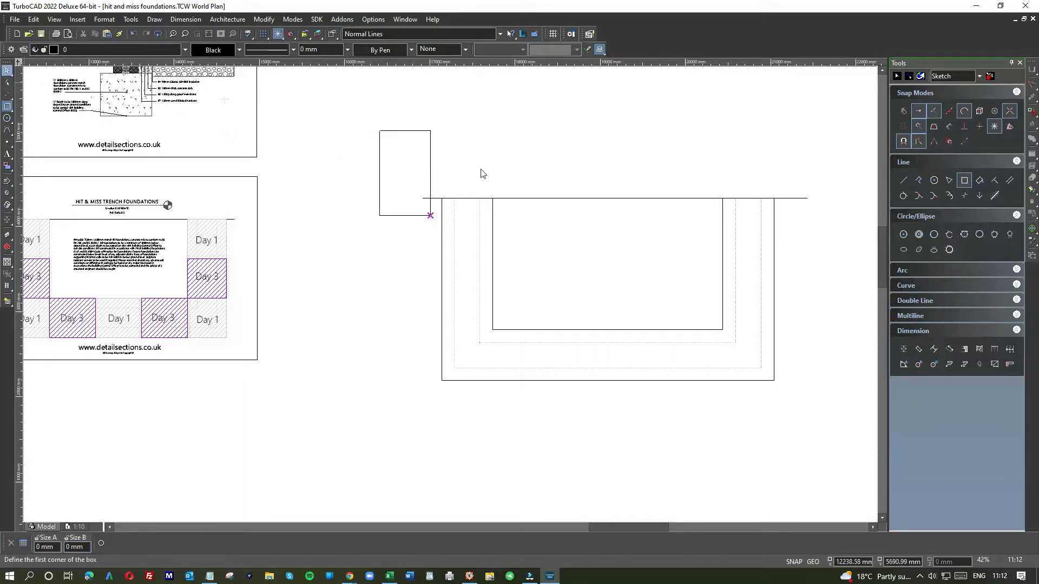
left_click(430, 152)
left_click_drag(402, 162, 453, 228)
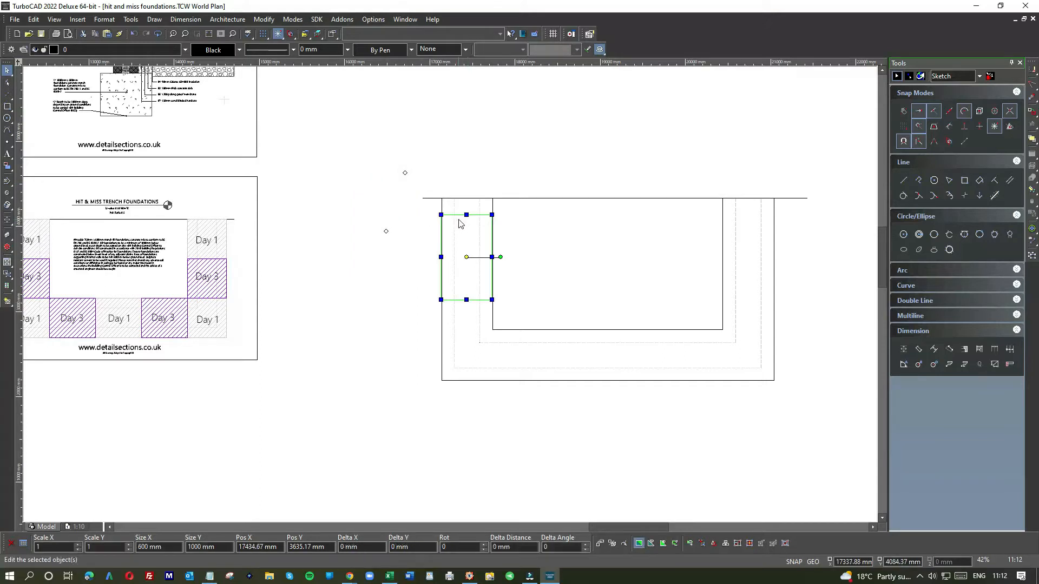
key("Delete")
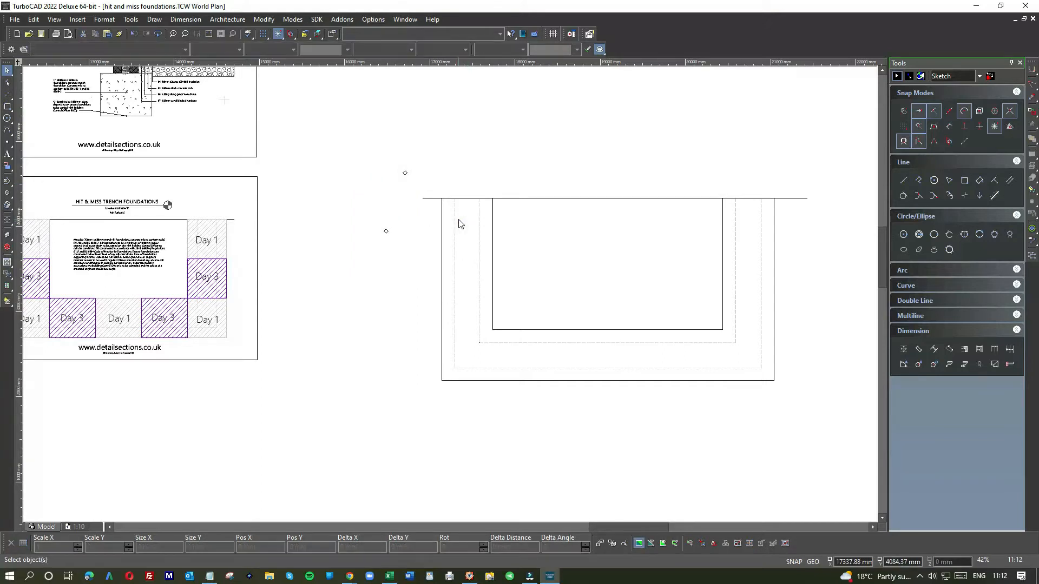
- Check the length of the left outer foundation line
left_click(7, 106)
left_click(10, 76)
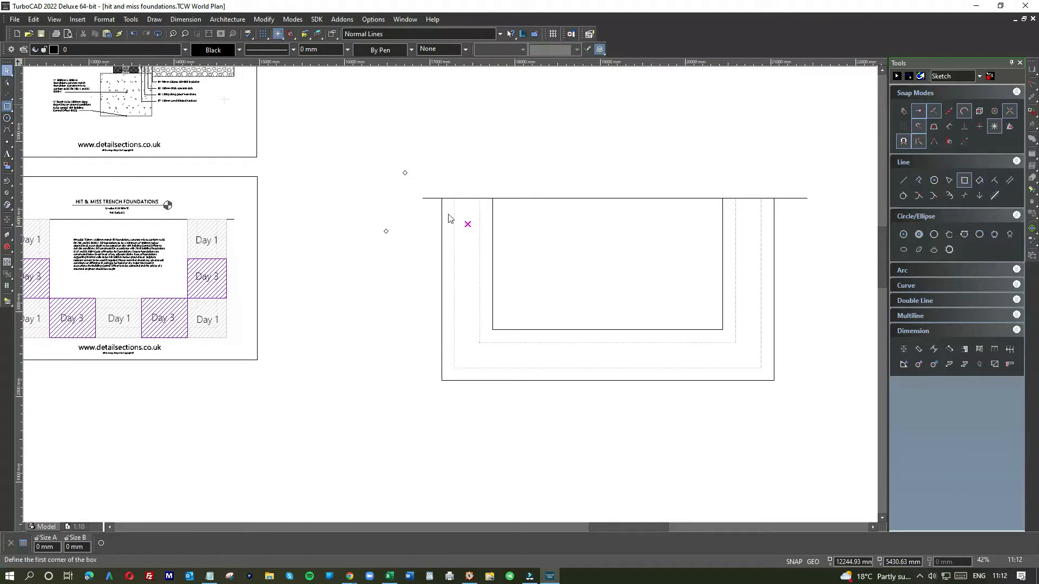
left_click(441, 259)
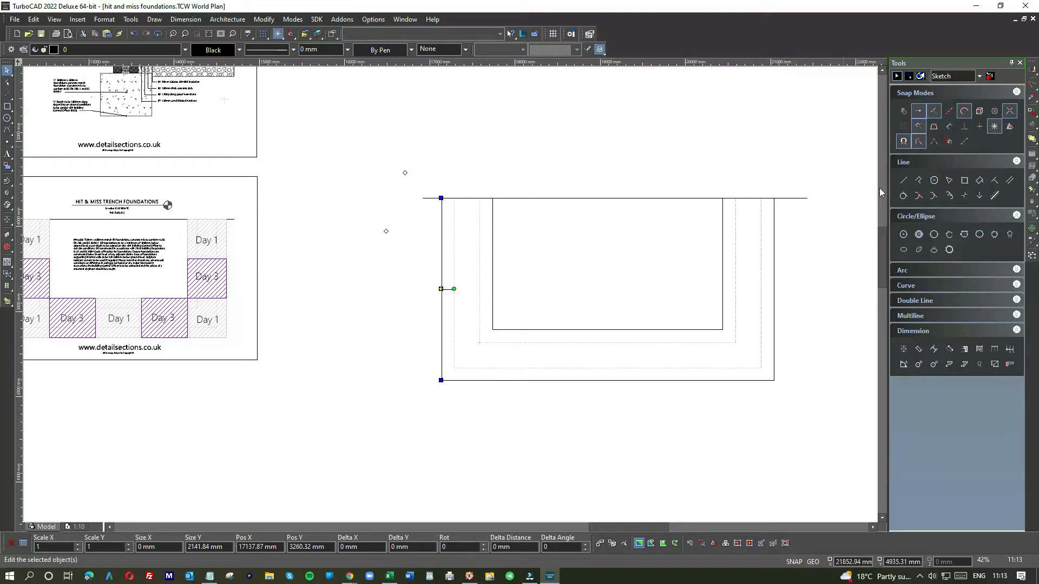
- Draw a 713 by 600 mm rectangle above the left end of the plan and rotate it 90° so it stands upright
left_click(964, 181)
left_click(381, 124)
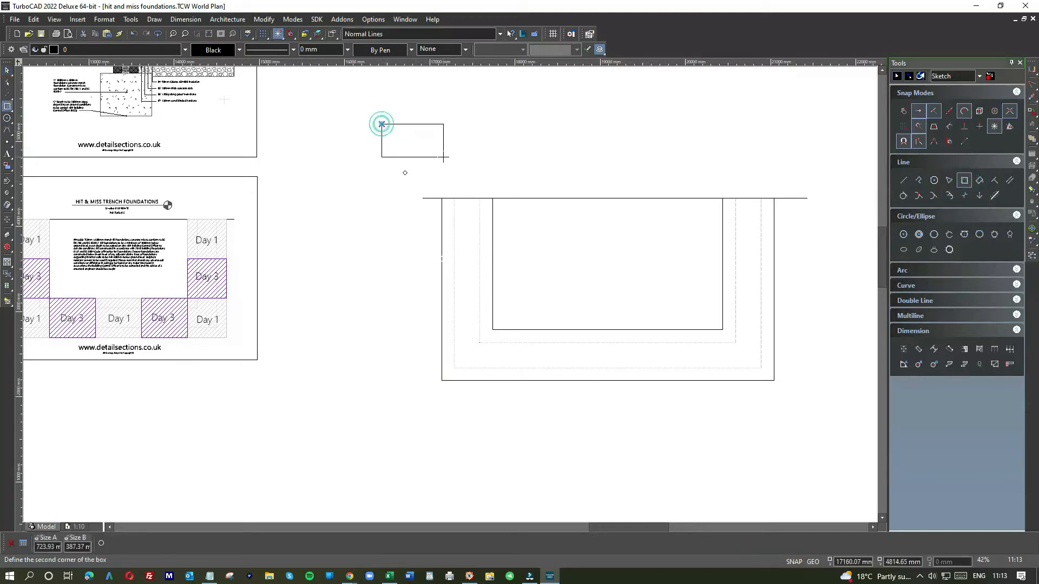
type("713")
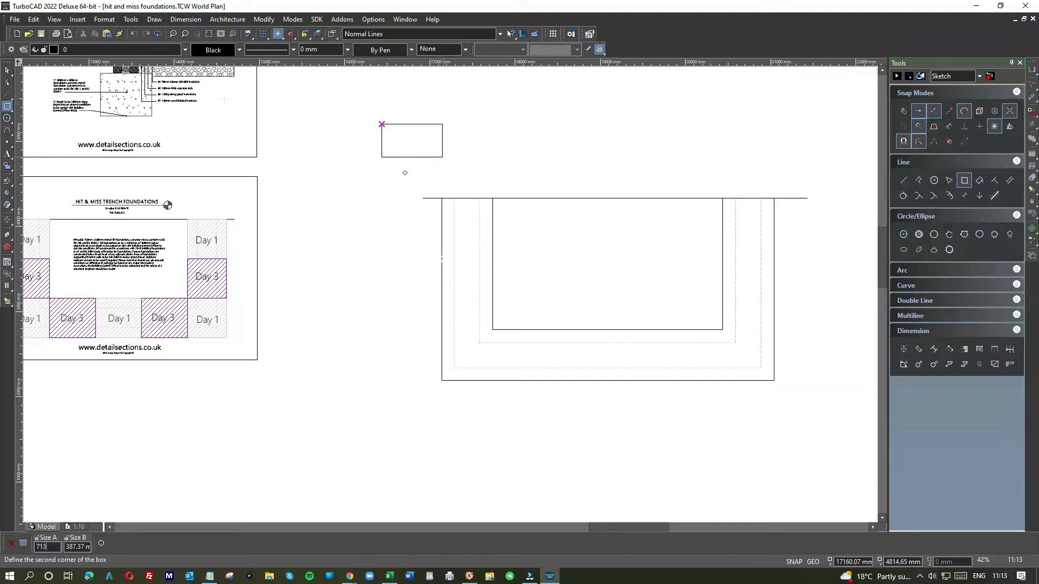
type("600")
key("Return")
left_click(7, 69)
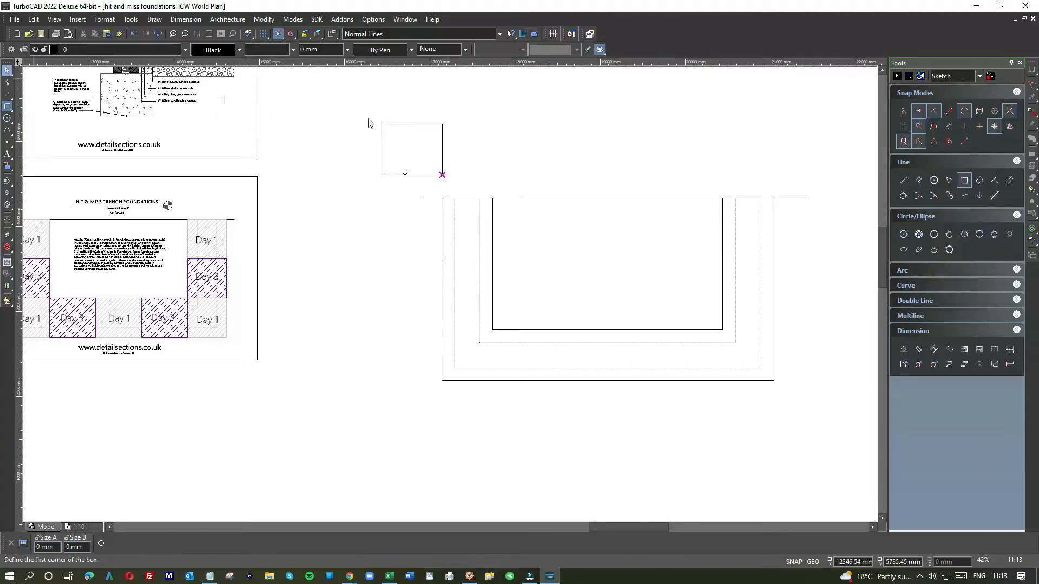
left_click(437, 124)
left_click_drag(451, 149, 412, 181)
- Fill the upright rectangle with the purple diagonal hatch and give its outline a dashed line pattern
left_click(419, 120)
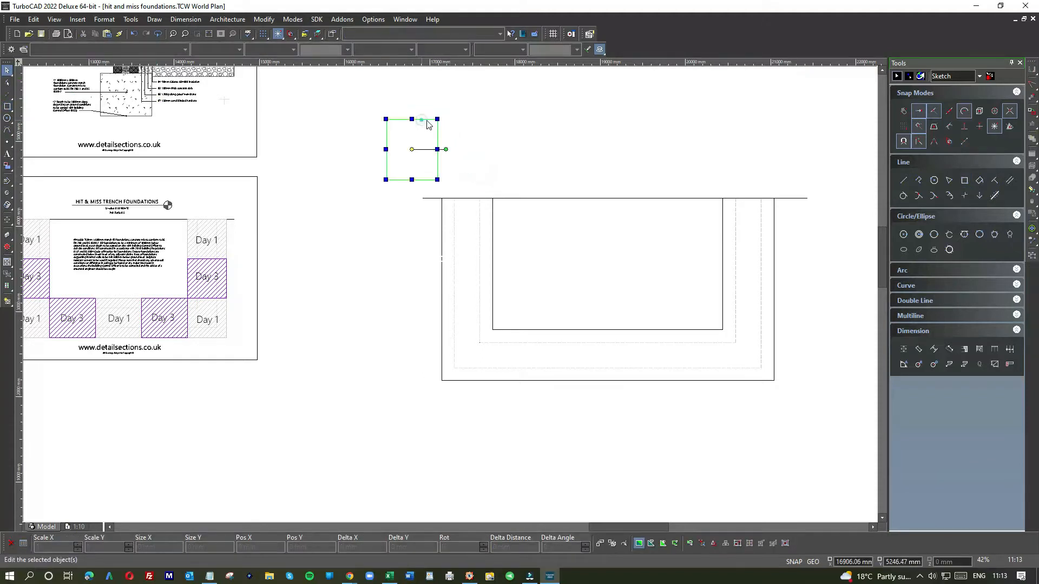
left_click(443, 47)
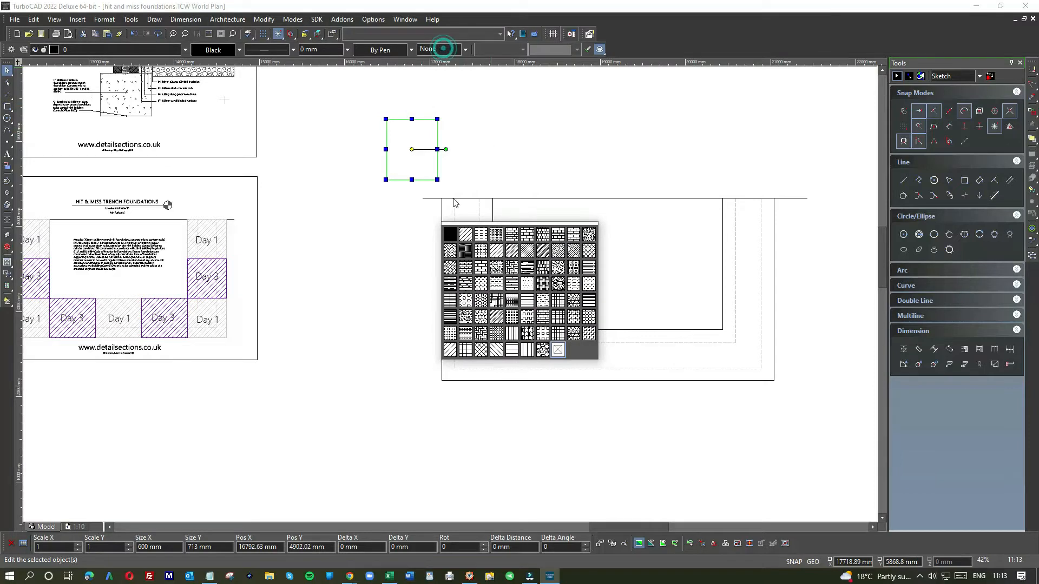
left_click(452, 355)
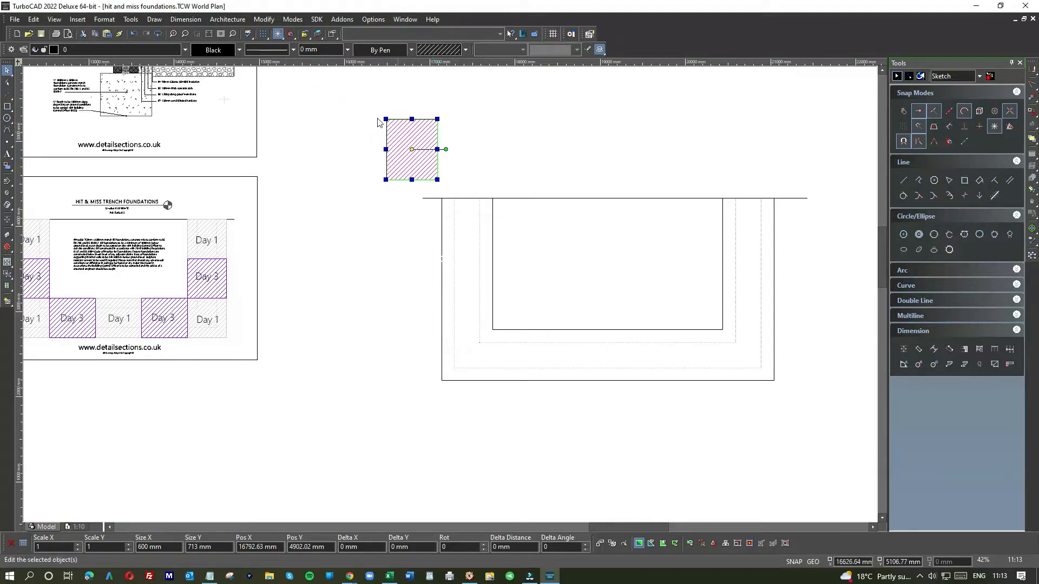
left_click(255, 50)
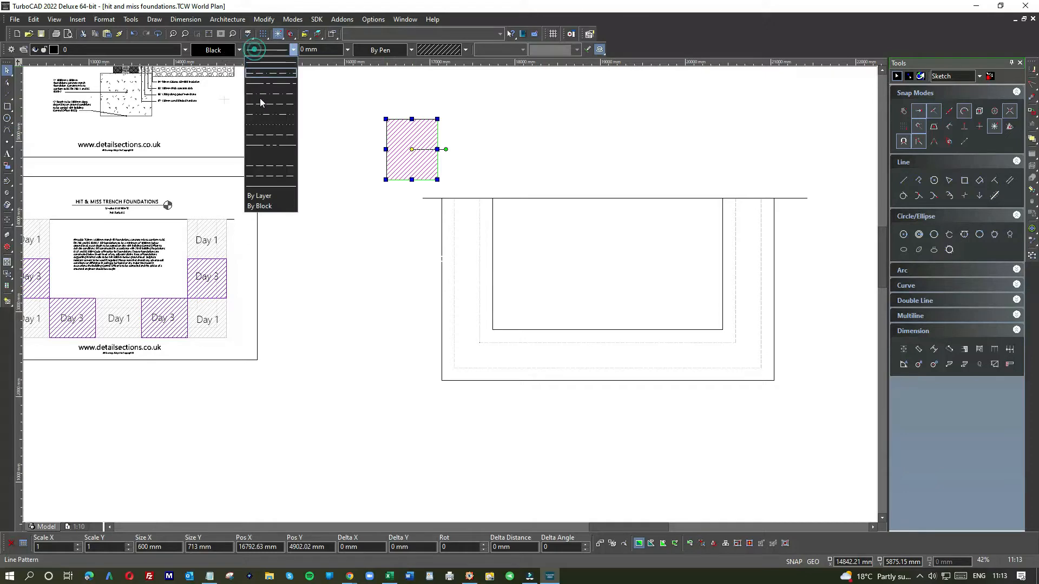
left_click(265, 155)
- Move the hatched rectangle by its upper-left corner onto the top-left corner of the left foundation strip
left_click_drag(402, 129, 514, 221)
scroll(493, 209, "up", 3)
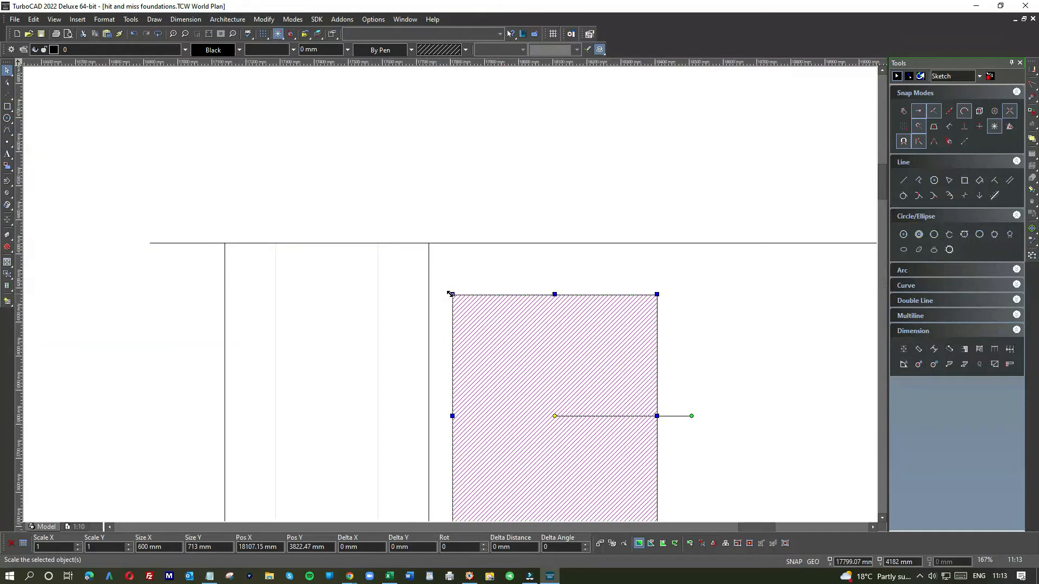
key("e")
left_click(454, 297)
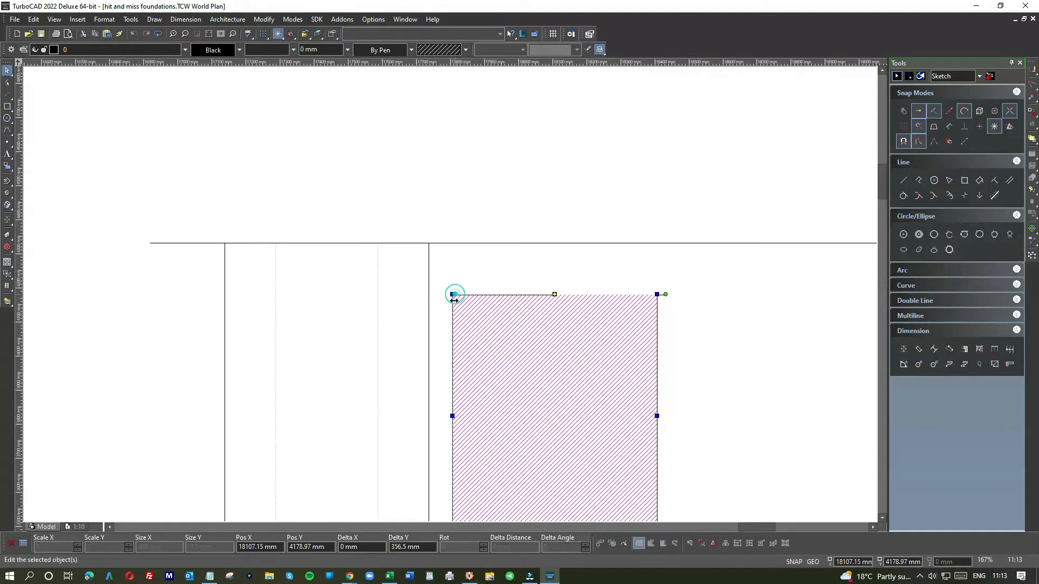
mouse_move(452, 295)
left_mouse_down()
mouse_move(295, 271)
mouse_move(227, 245)
left_mouse_up()
left_click(265, 192)
scroll(285, 284, "down", 1)
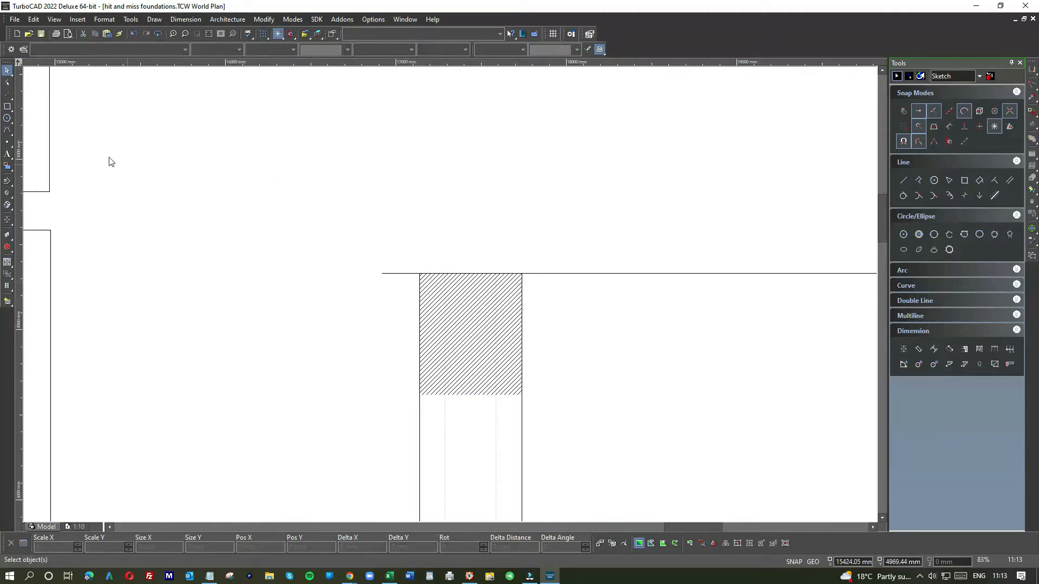
- Set the outline of the hatched bay to a continuous line pattern
left_click(444, 340)
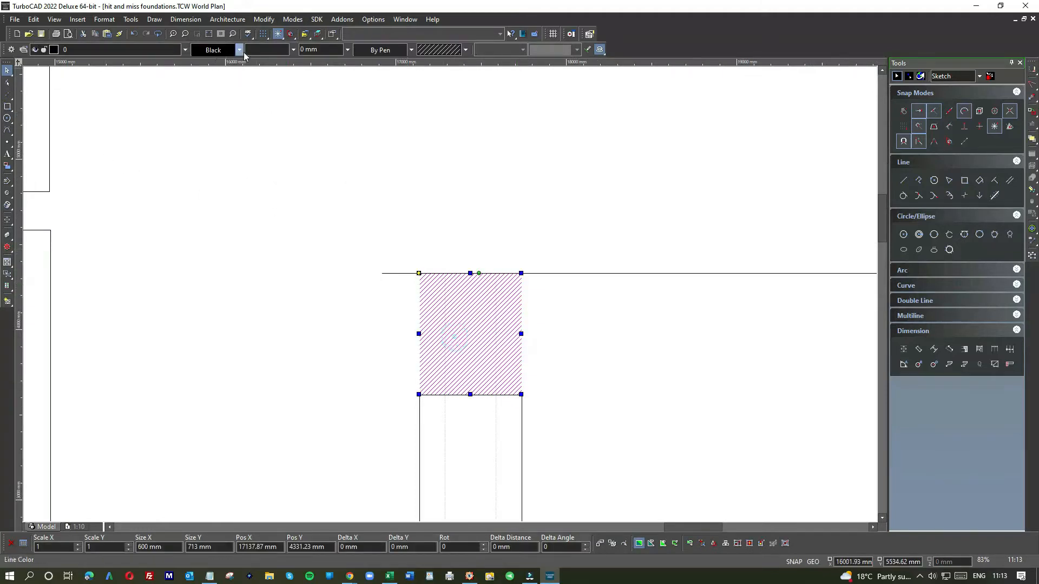
left_click(266, 52)
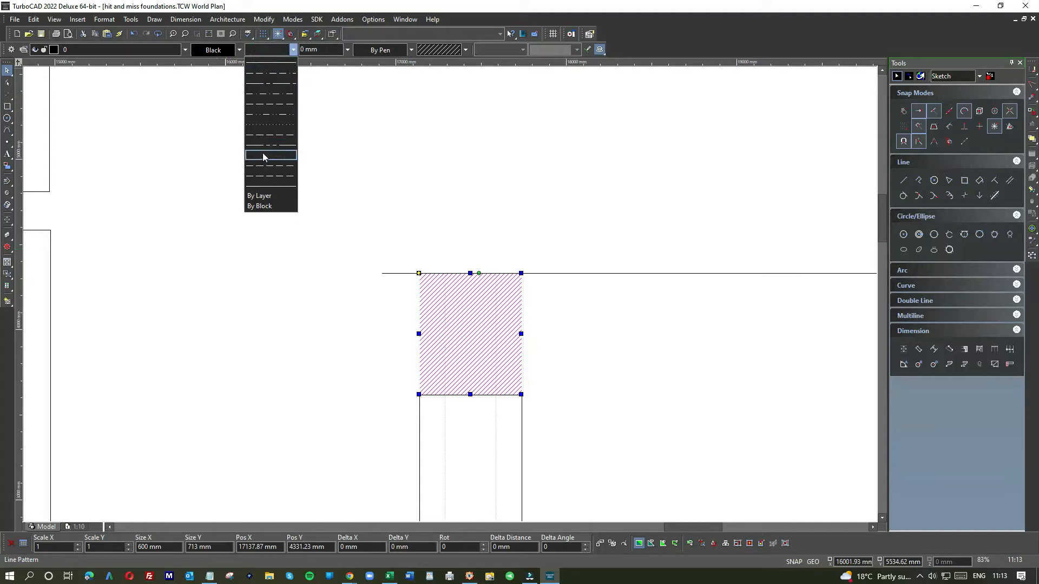
left_click(266, 68)
left_click(464, 241)
scroll(443, 303, "down", 1)
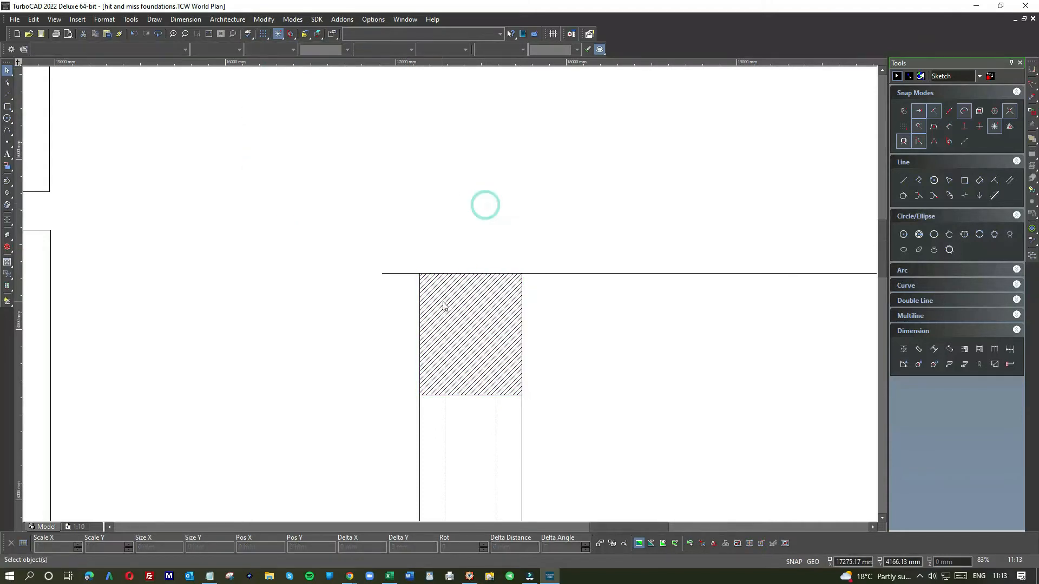
- Copy the hatched bay and snap the copy's lower-left corner to the bottom-left corner of the outer foundation line
scroll(450, 320, "up", 1)
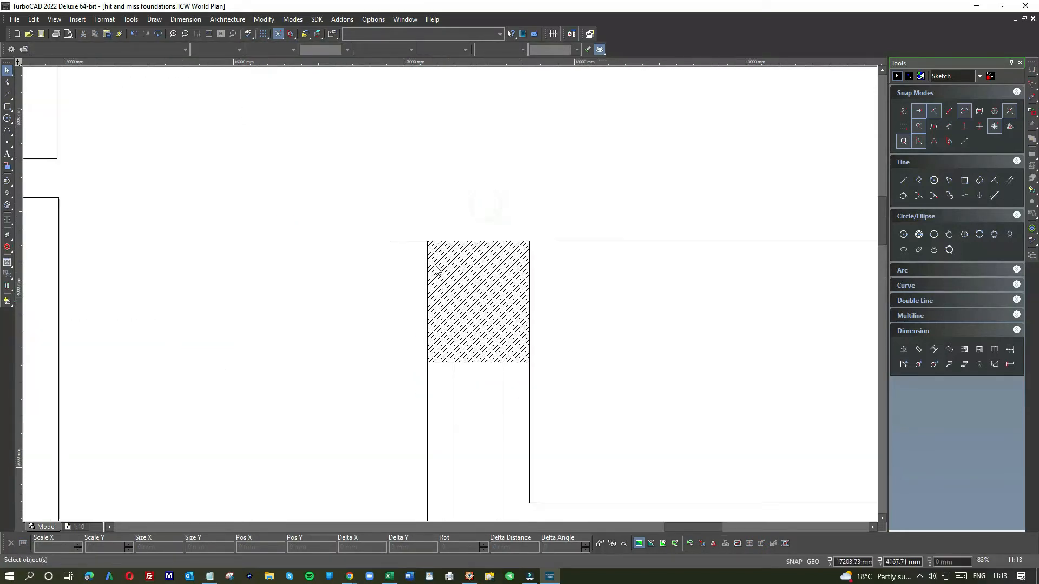
left_click(438, 270)
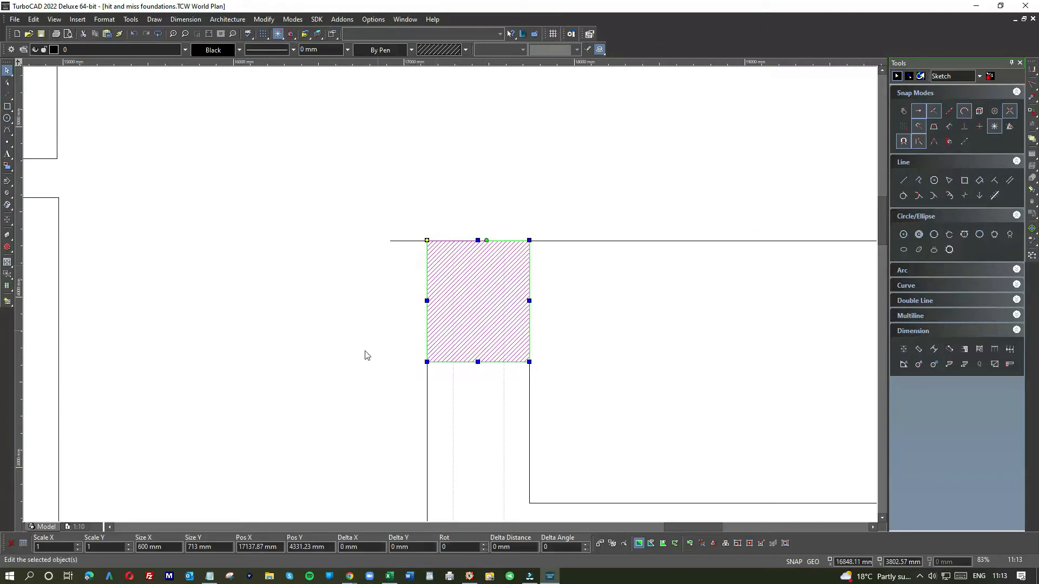
scroll(450, 297, "down", 1)
left_click(452, 380)
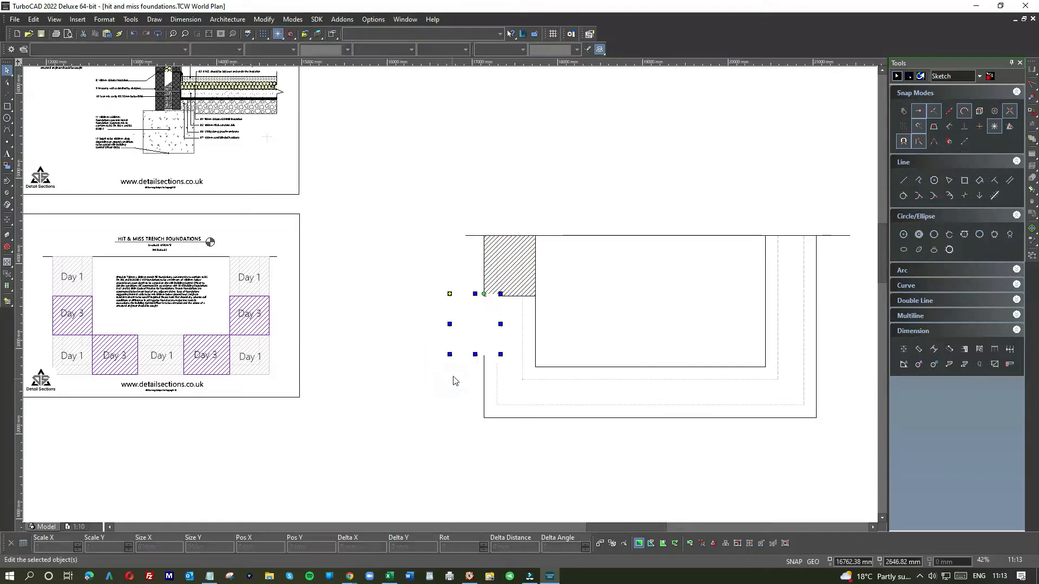
left_click(461, 343)
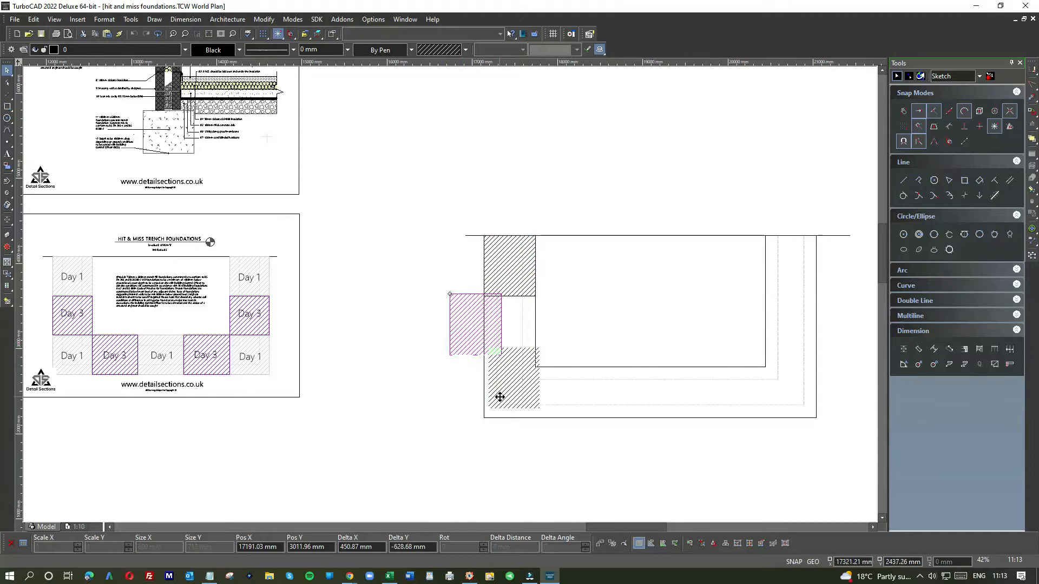
left_click(489, 413)
scroll(490, 413, "up", 2)
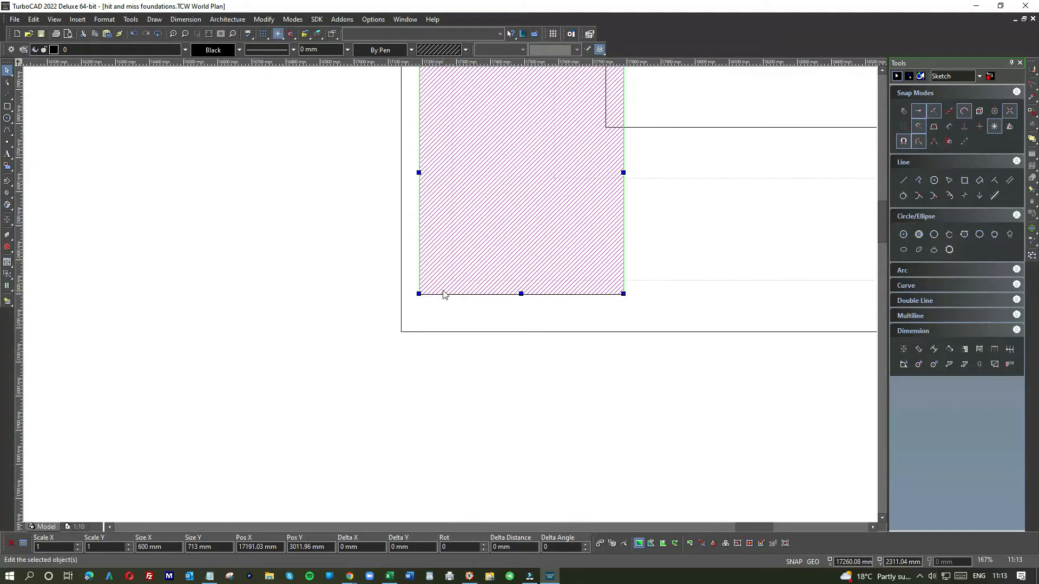
left_click(442, 294)
left_click(420, 294)
left_click(403, 332)
left_click(323, 308)
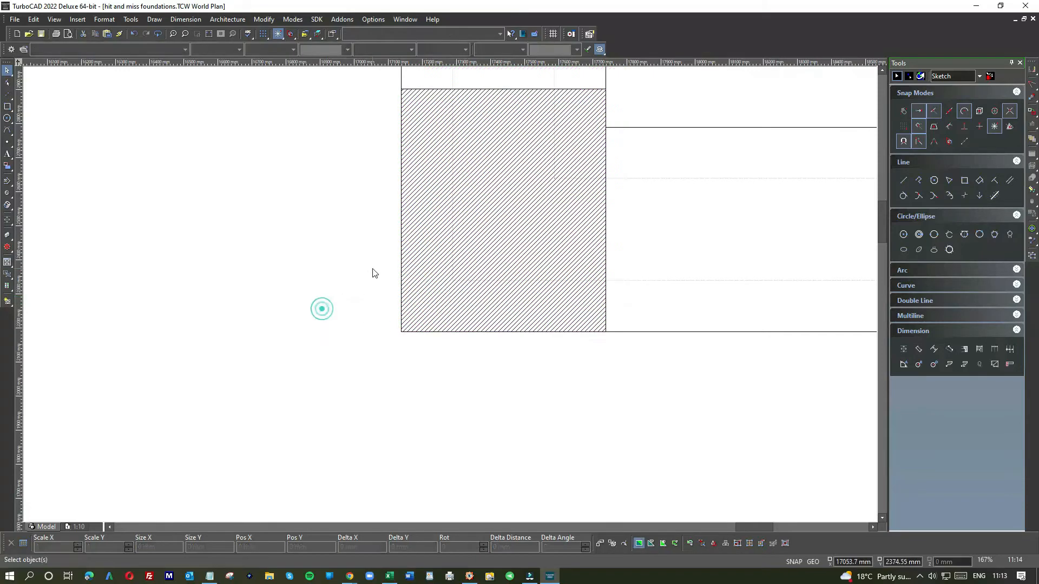
- Paste another hatched bay and fit it between the upper and lower bays on the left foundation strip
scroll(451, 297, "down", 2)
right_click(495, 227)
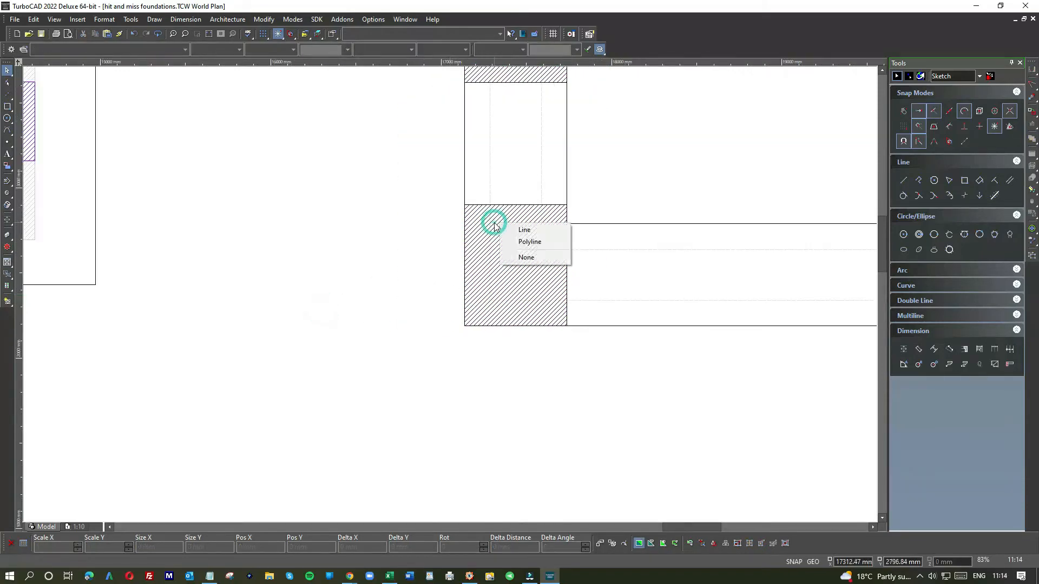
left_click(599, 152)
left_click(503, 299)
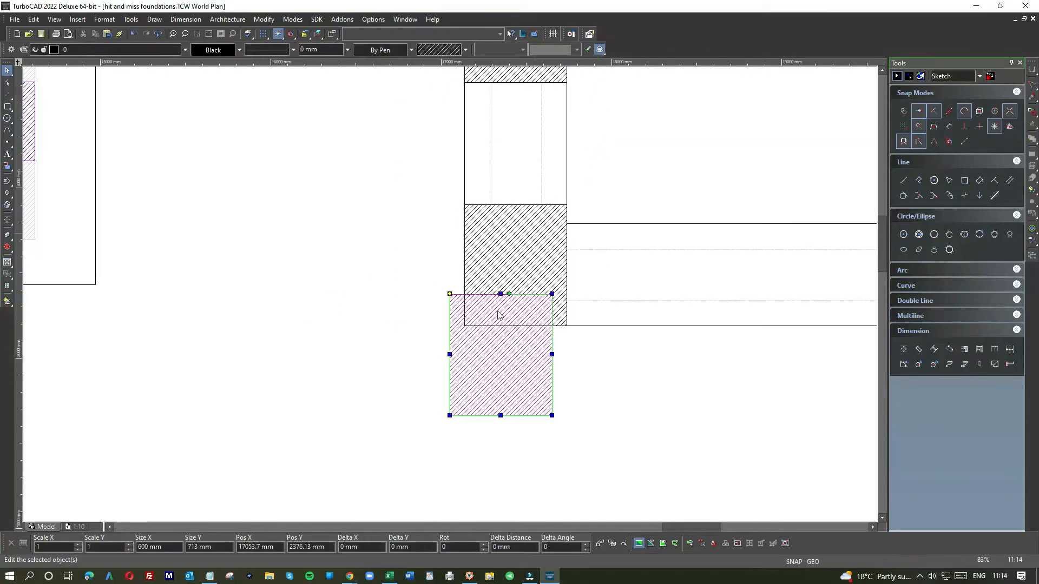
mouse_move(460, 335)
left_mouse_down()
mouse_move(490, 172)
mouse_move(462, 84)
left_mouse_up()
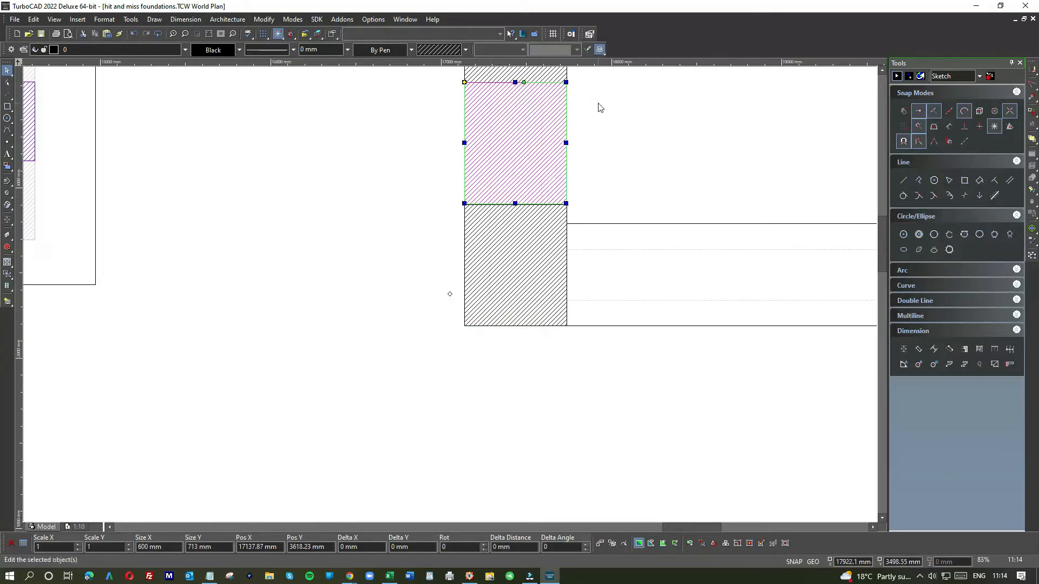
left_click(599, 103)
scroll(452, 298, "down", 2)
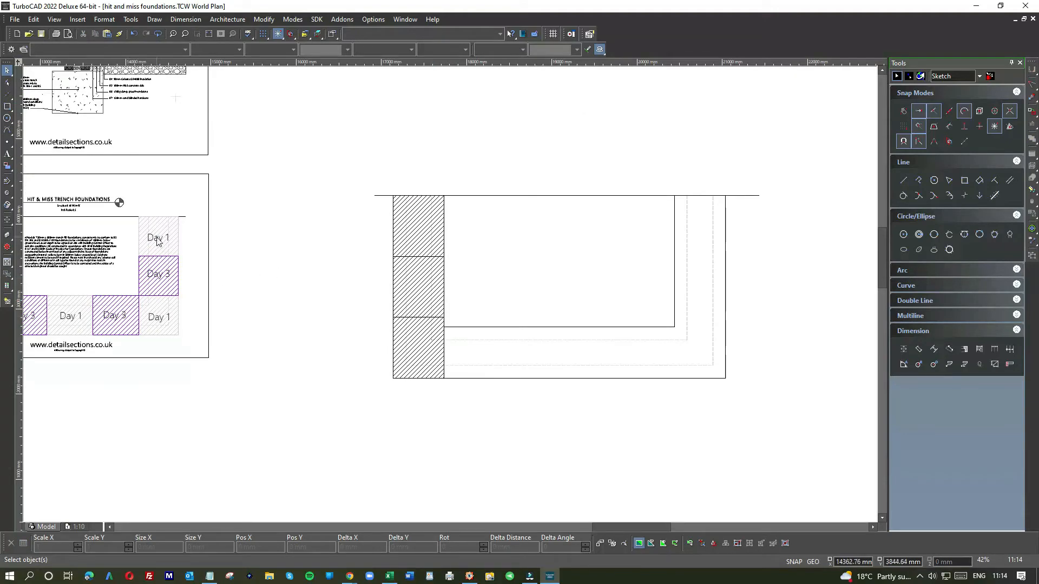
- Copy the "Day 1" label from the finished hit and miss drawing and paste it beside the new plan
scroll(159, 241, "up", 4)
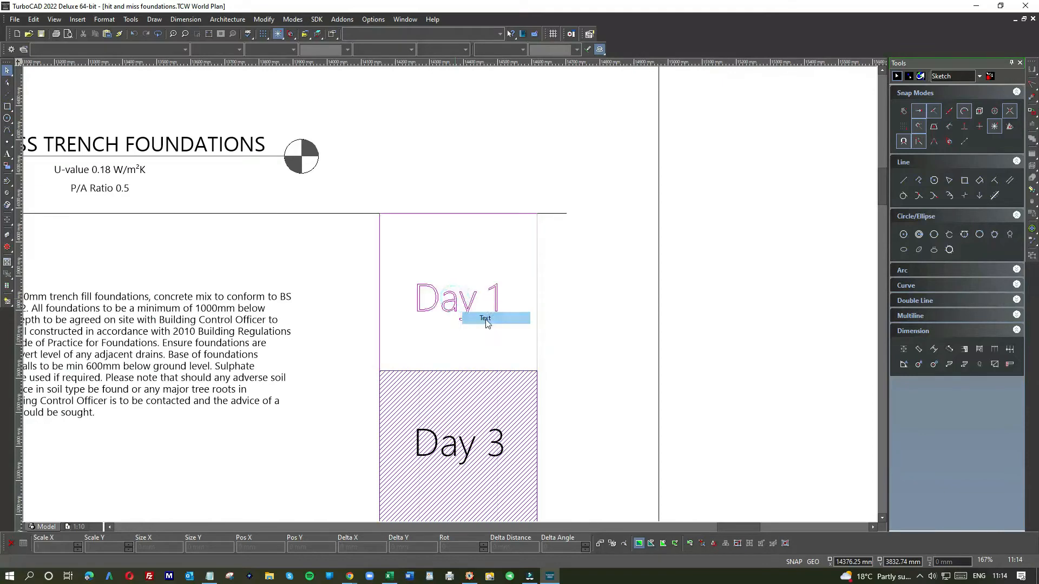
left_click(485, 319)
scroll(449, 297, "down", 2)
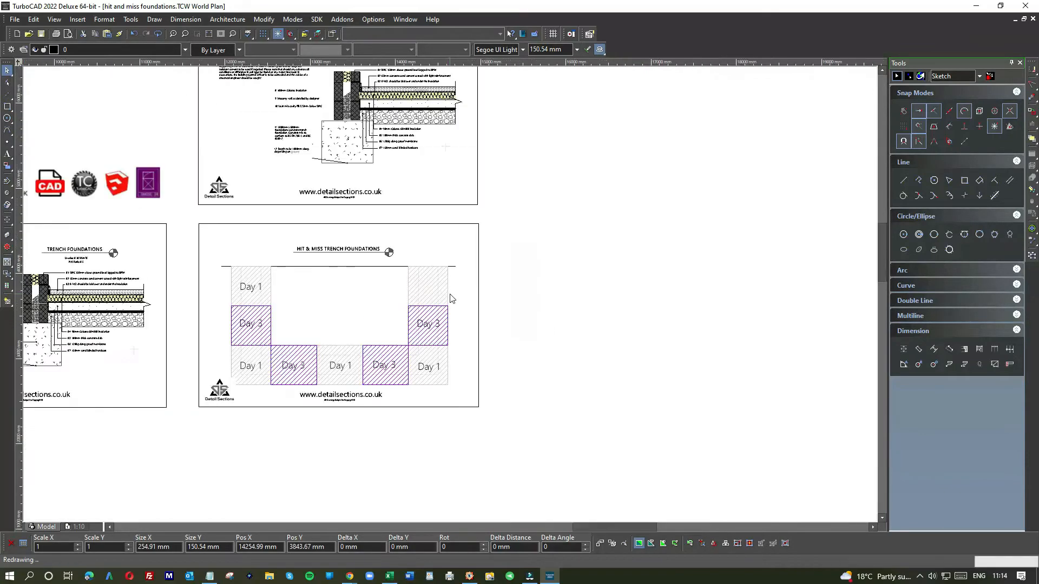
scroll(450, 295, "down", 1)
left_click(477, 278)
key("ctrl+v")
scroll(459, 297, "up", 1)
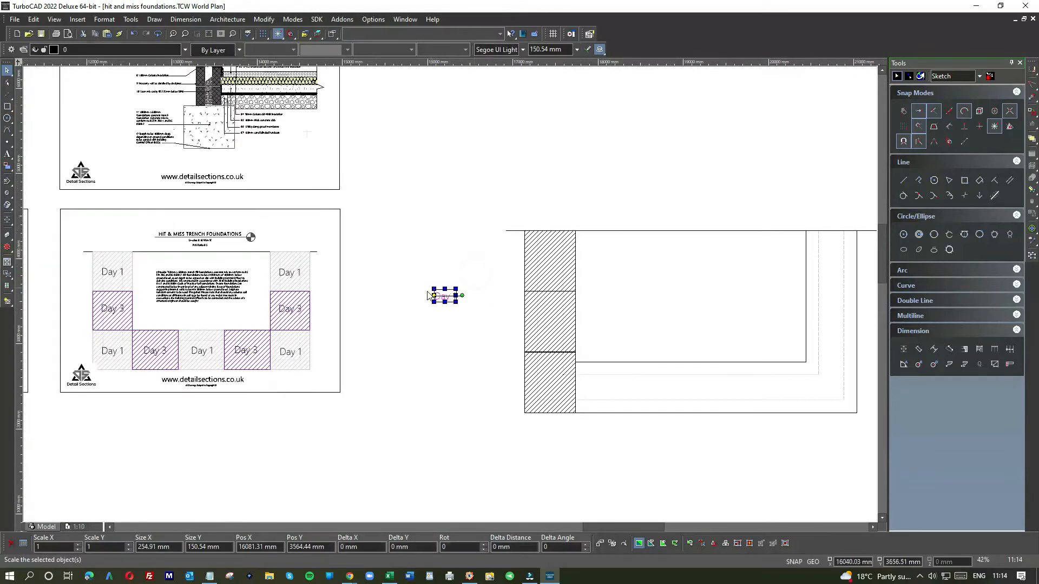
- Move the pasted "Day 1" label into the top bay of the left strip and centre it there
left_click(434, 296)
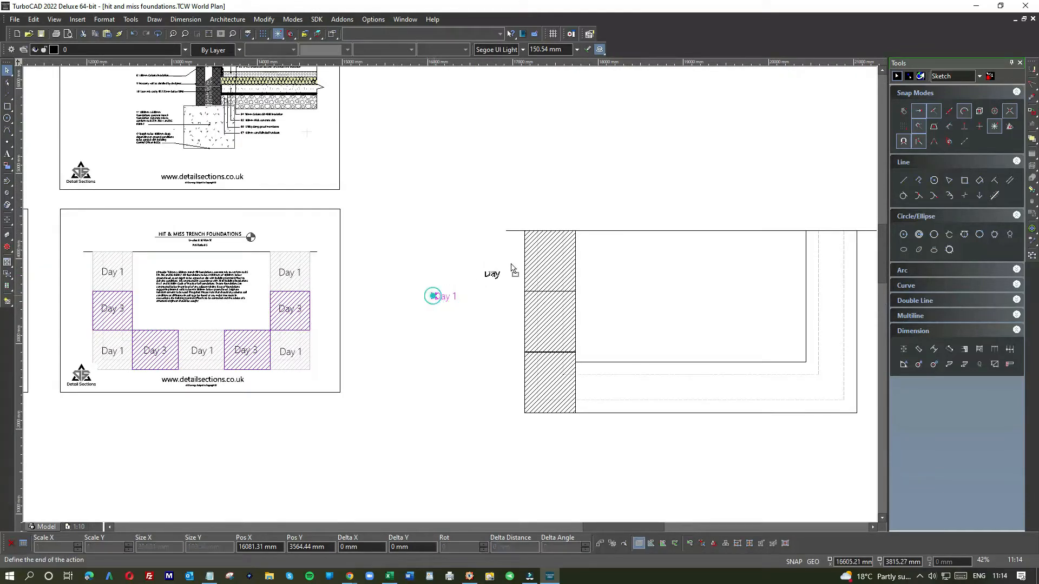
left_click(544, 263)
scroll(550, 257, "up", 3)
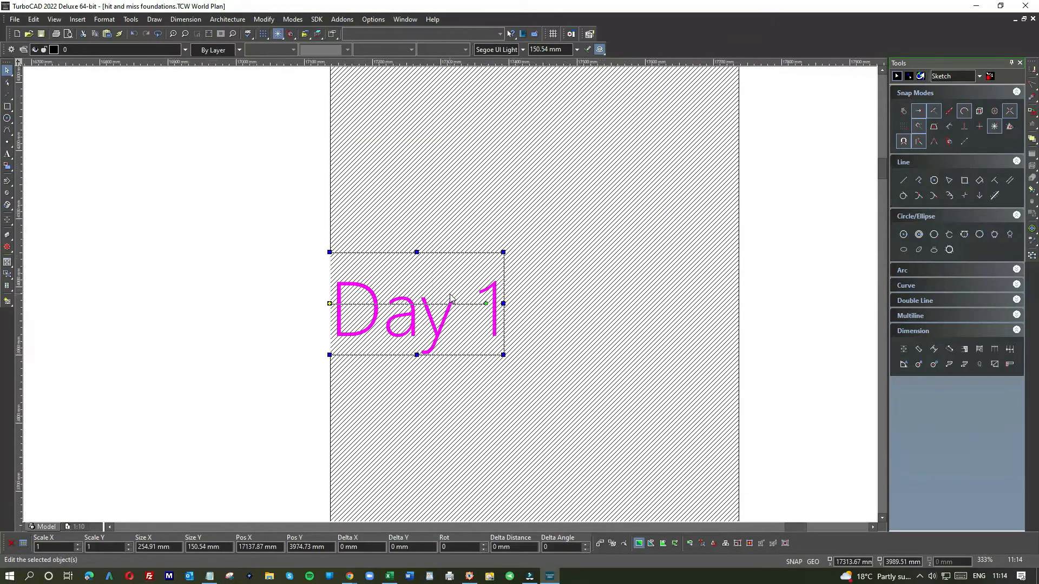
left_click(431, 284)
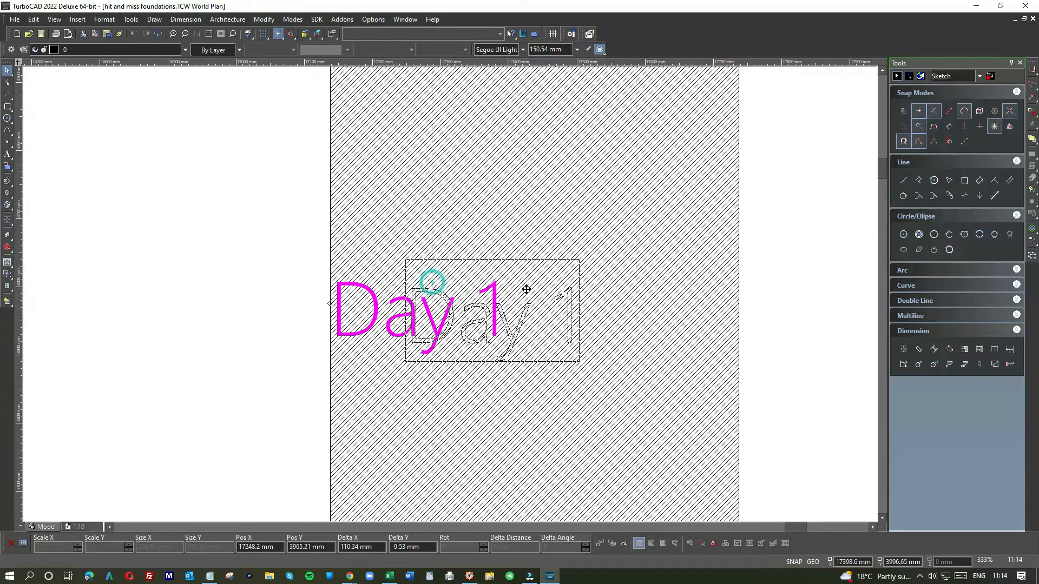
left_click(554, 283)
scroll(452, 298, "down", 3)
left_click(370, 332)
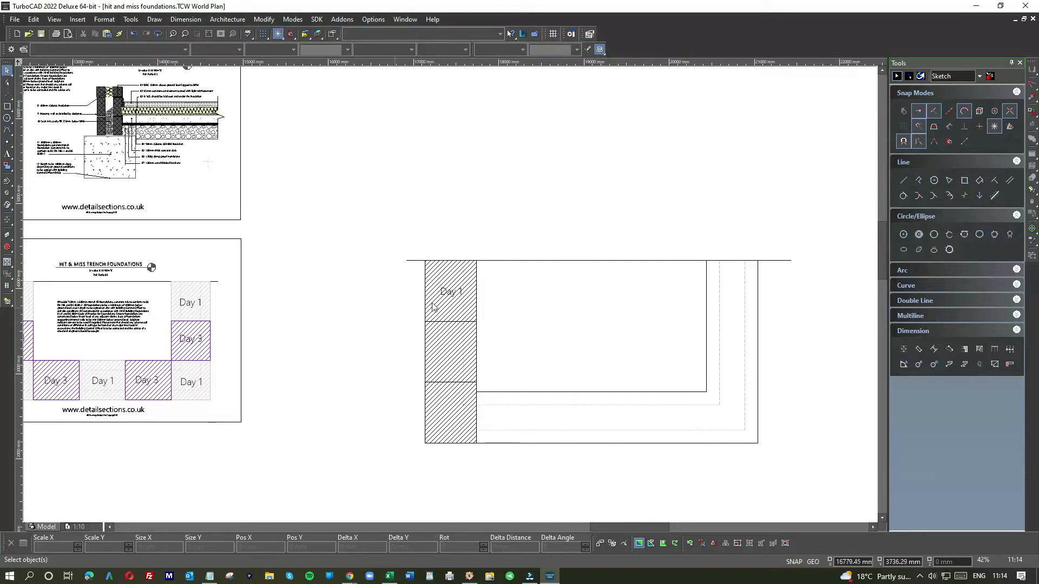
- Duplicate the top bay's "Day 1" label and place the copy in the clear area inside the plan
scroll(444, 291, "up", 10)
mouse_move(456, 283)
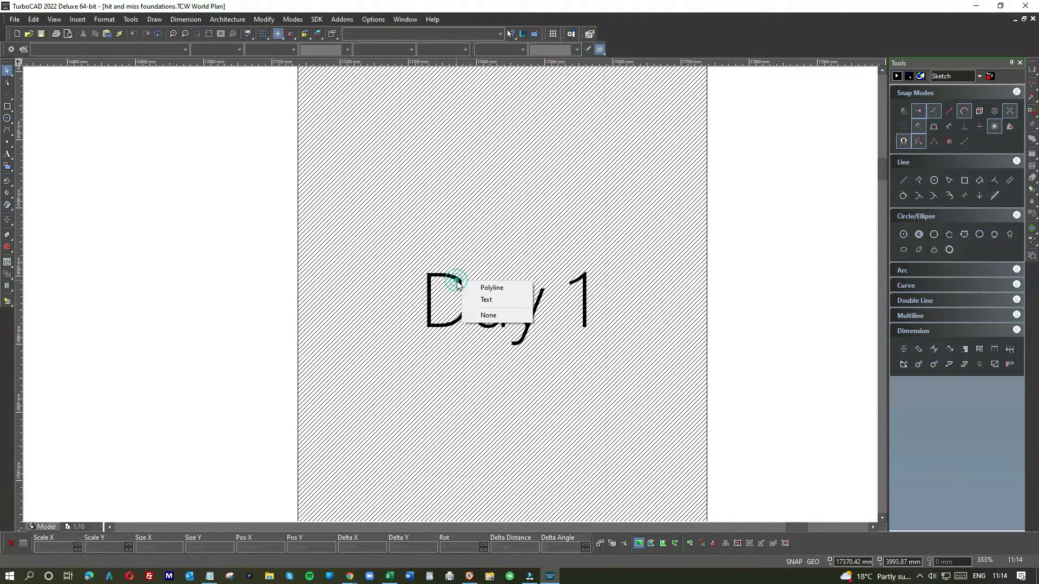
left_click(486, 299)
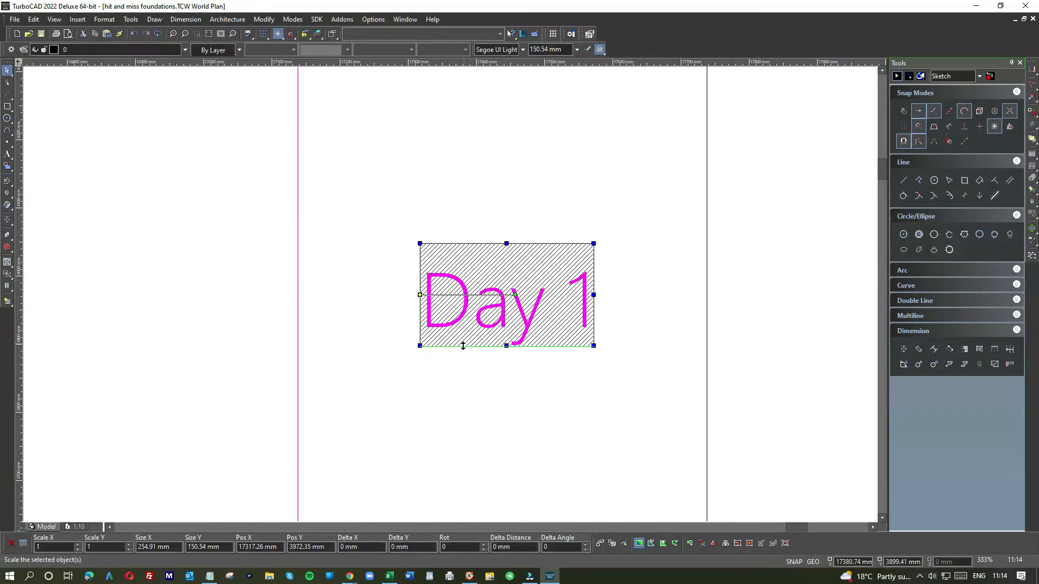
scroll(449, 293, "down", 10)
left_click(387, 348)
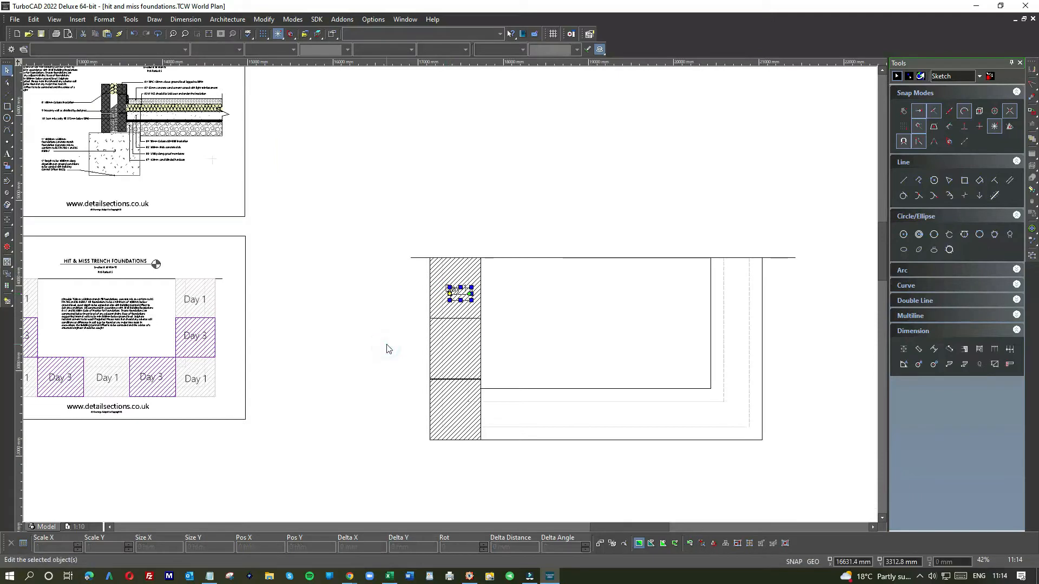
left_click(459, 294)
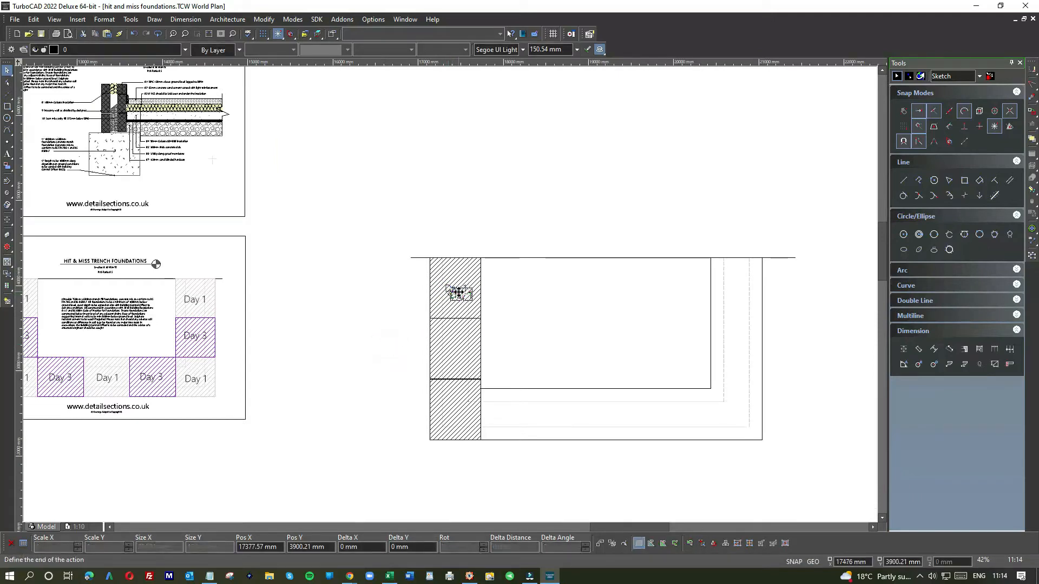
left_click(522, 294)
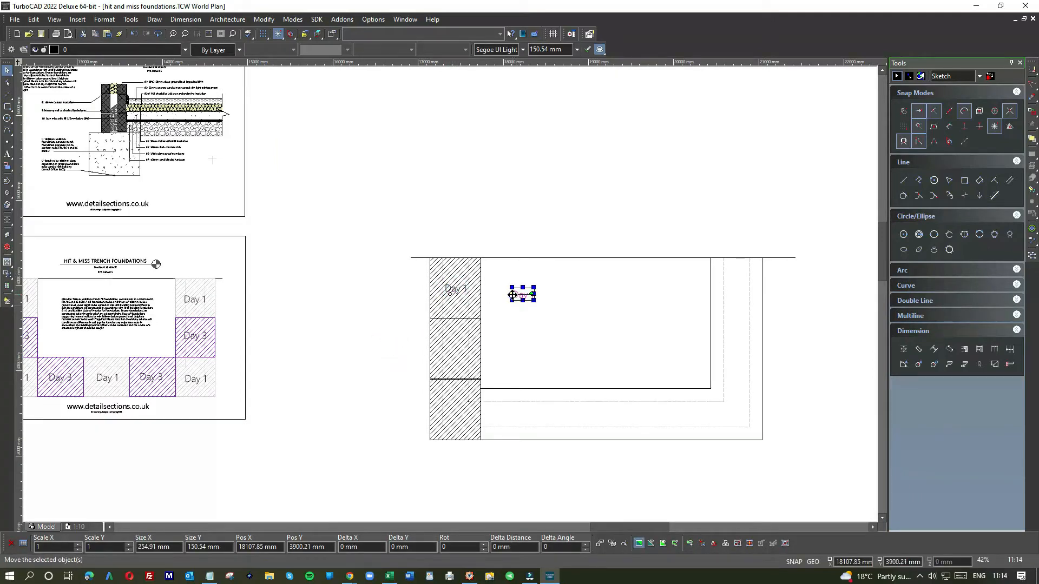
- Move the duplicated "Day 1" label into the middle bay of the left strip and centre it there
left_click(512, 295)
left_click(455, 348)
scroll(455, 348, "up", 1)
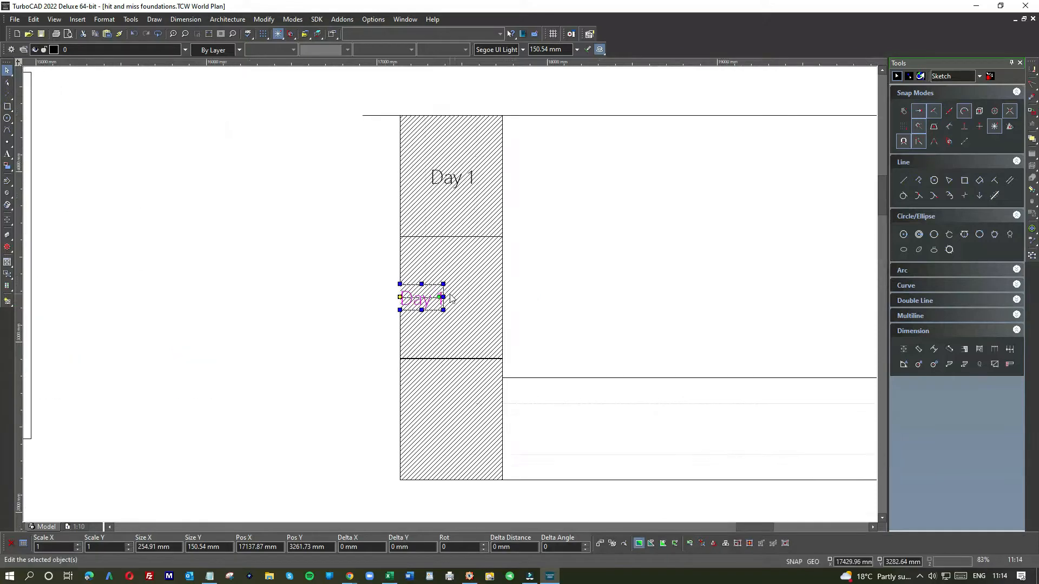
scroll(451, 299, "up", 2)
left_click(378, 274)
left_click(494, 273)
scroll(471, 290, "down", 3)
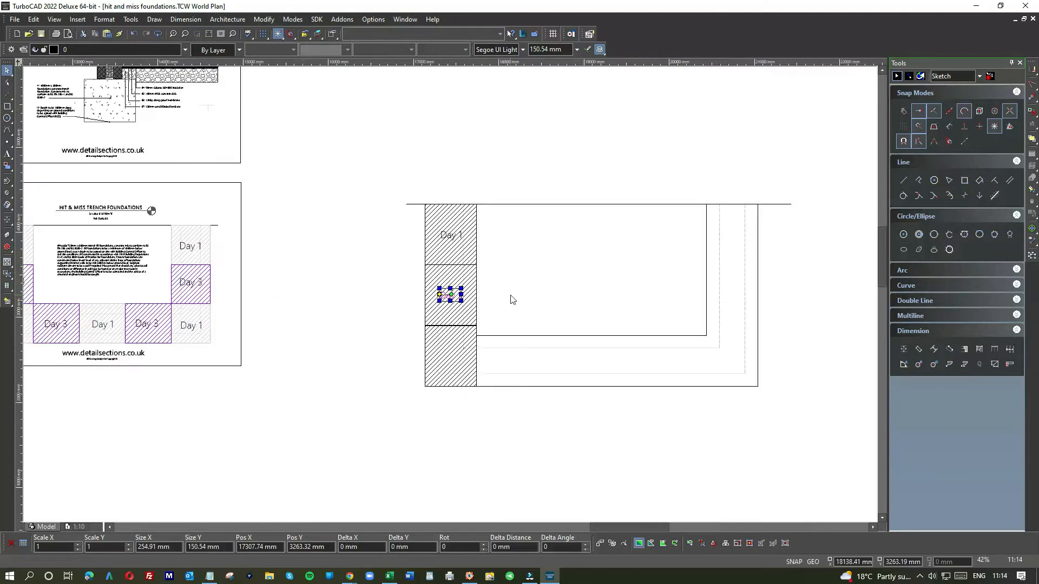
left_click(513, 299)
scroll(451, 299, "up", 2)
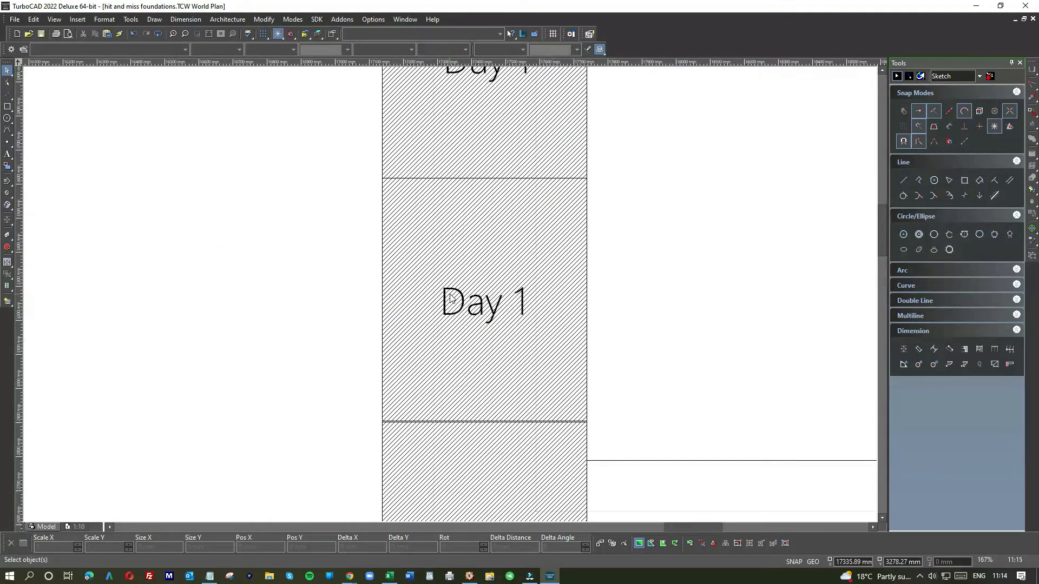
scroll(450, 298, "down", 1)
left_click(456, 297)
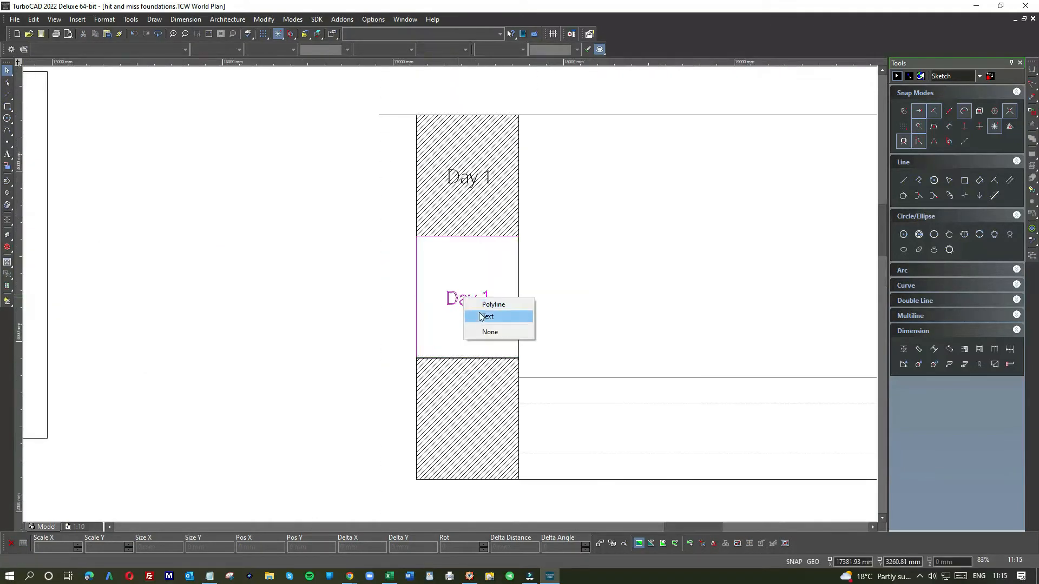
left_click(487, 316)
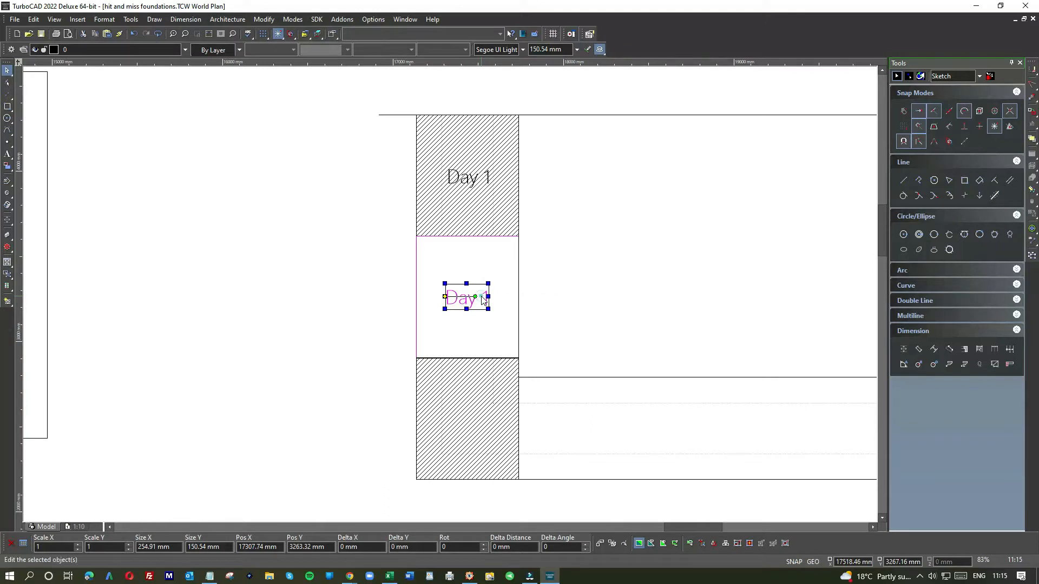
double_click(481, 296)
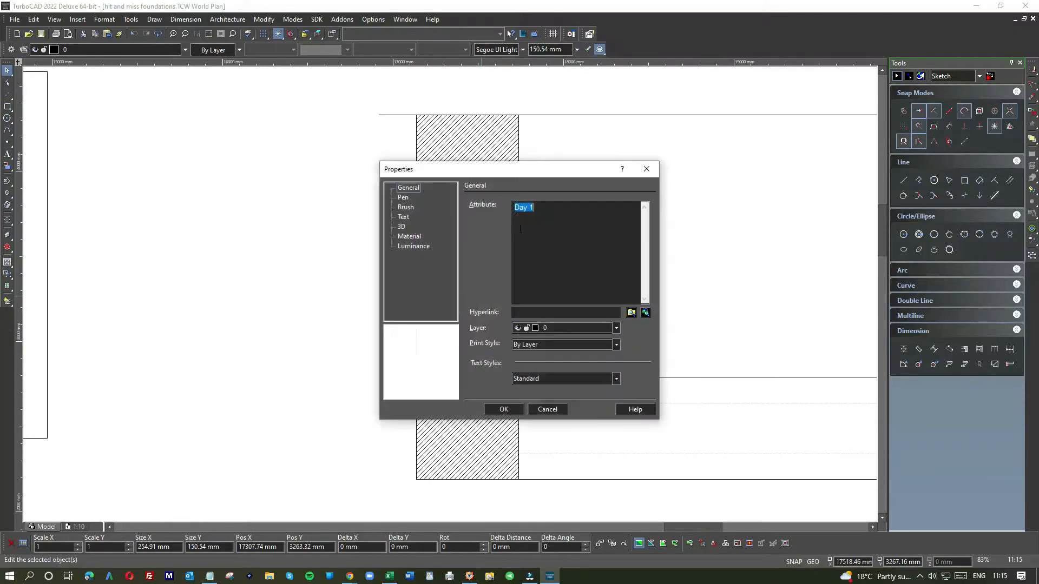
left_click(530, 208)
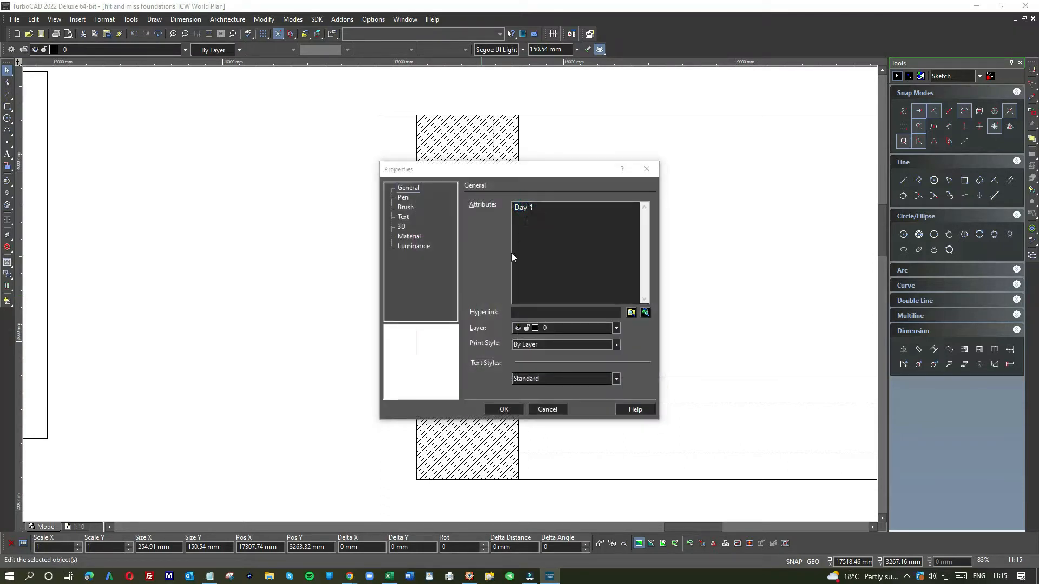
left_click(500, 408)
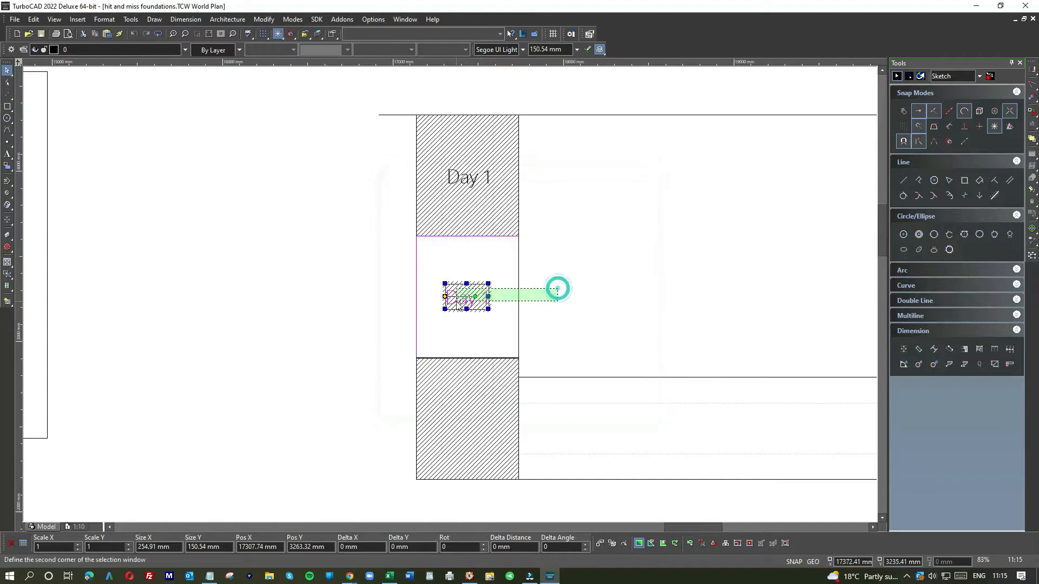
left_click(596, 307)
- Nudge the "Day 1" label in the left strip's middle bay slightly to the right to refine its centring
scroll(479, 298, "up", 3)
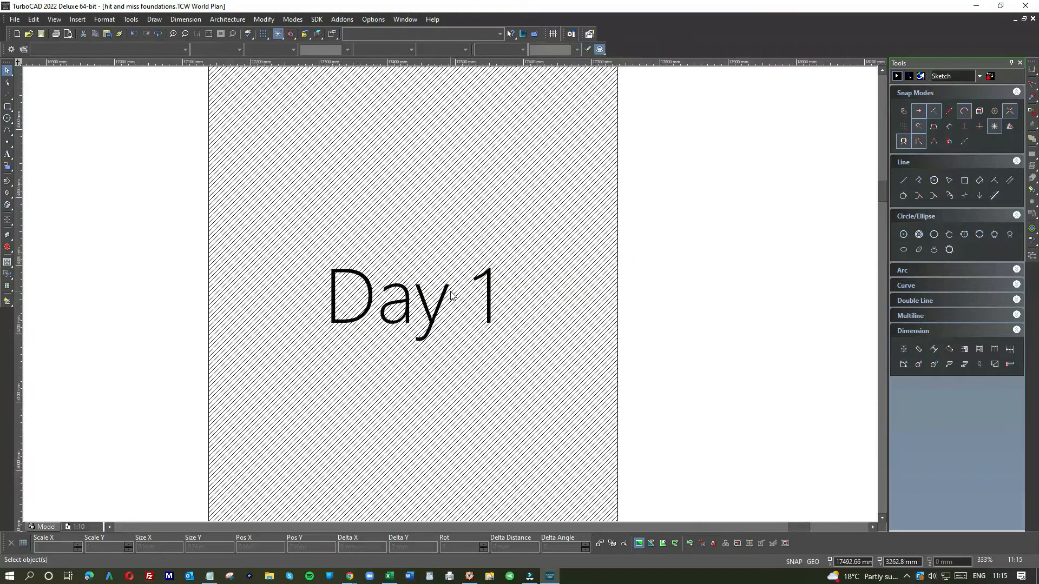
left_click(446, 295)
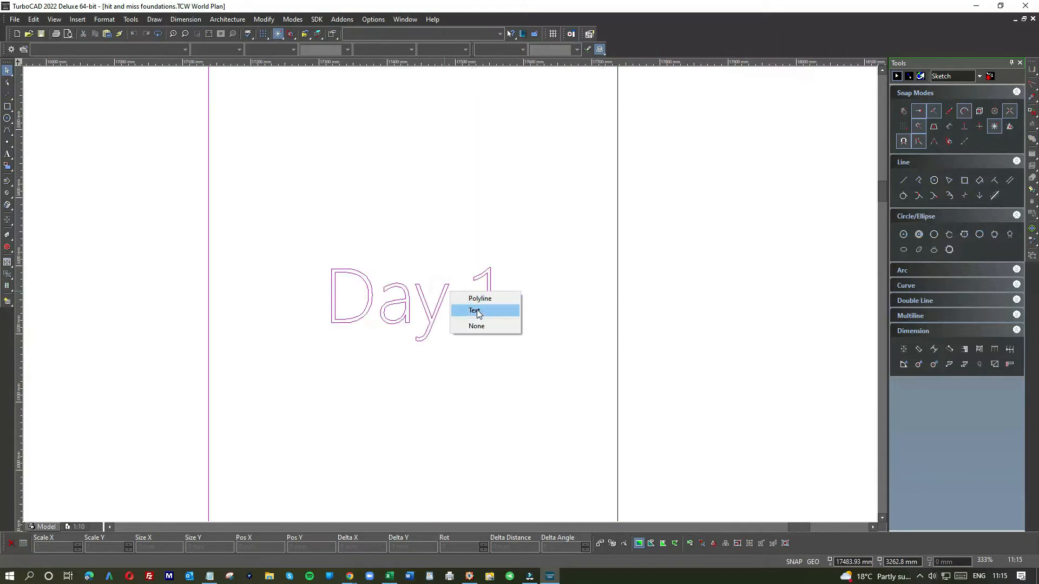
left_click(477, 309)
left_click_drag(455, 292, 460, 293)
left_click(645, 296)
scroll(449, 297, "down", 5)
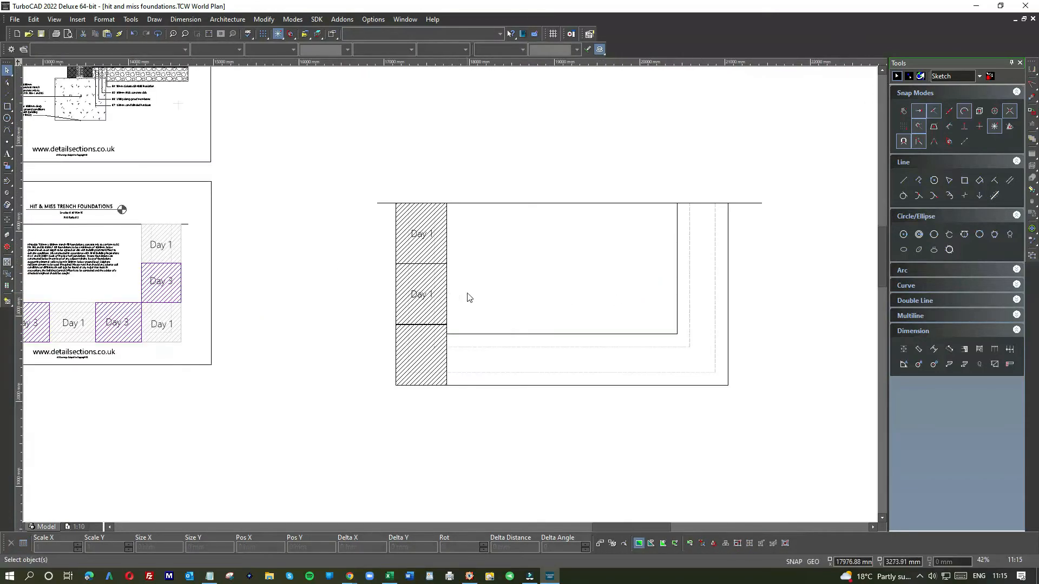
- Change the text of the label in the left strip's middle bay to "Day 3"
scroll(465, 296, "up", 5)
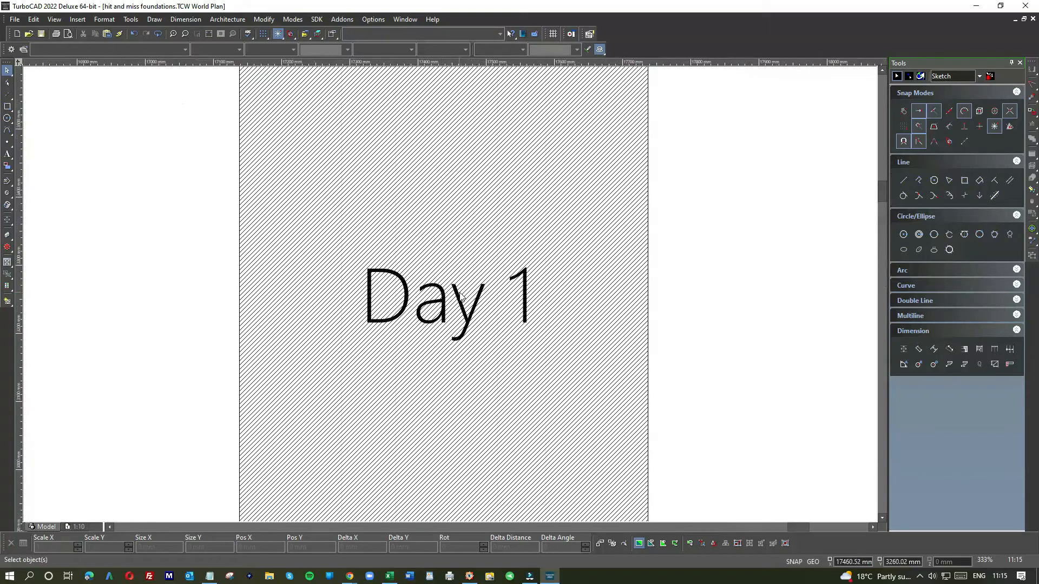
left_click(464, 293)
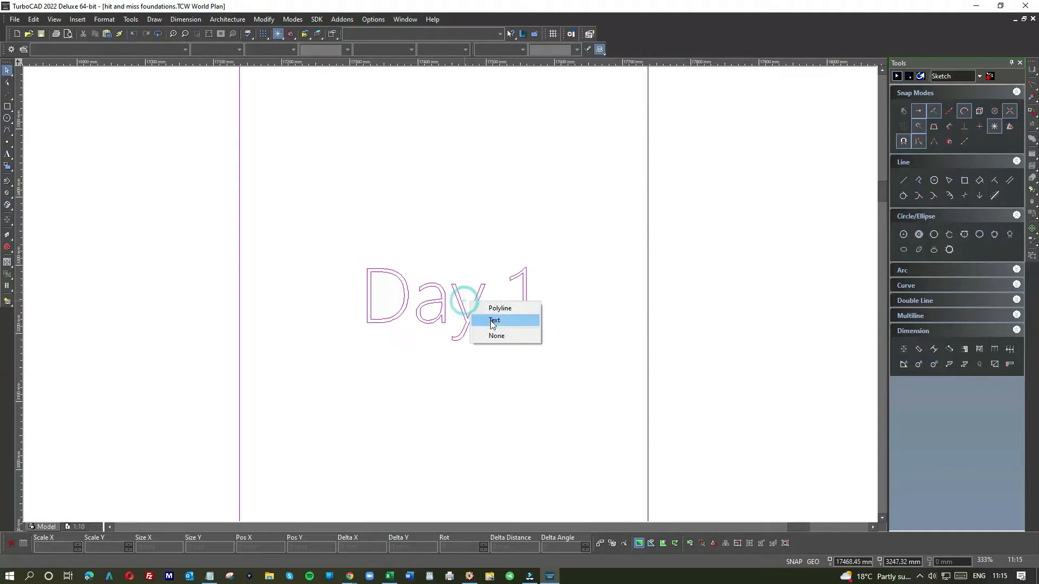
left_click(493, 324)
left_click(493, 324)
left_click(511, 340)
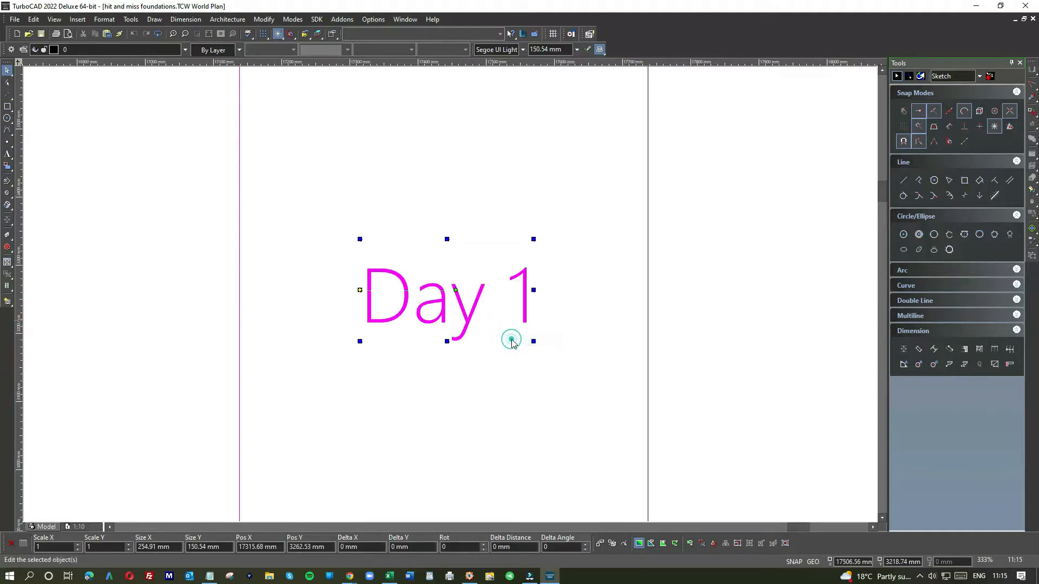
left_click(447, 309)
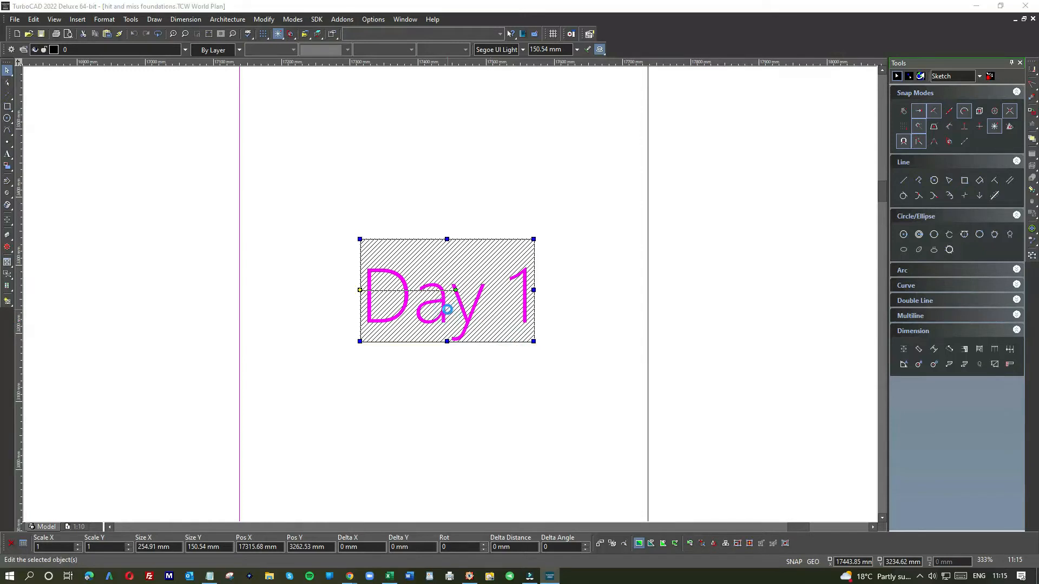
double_click(448, 313)
double_click(527, 207)
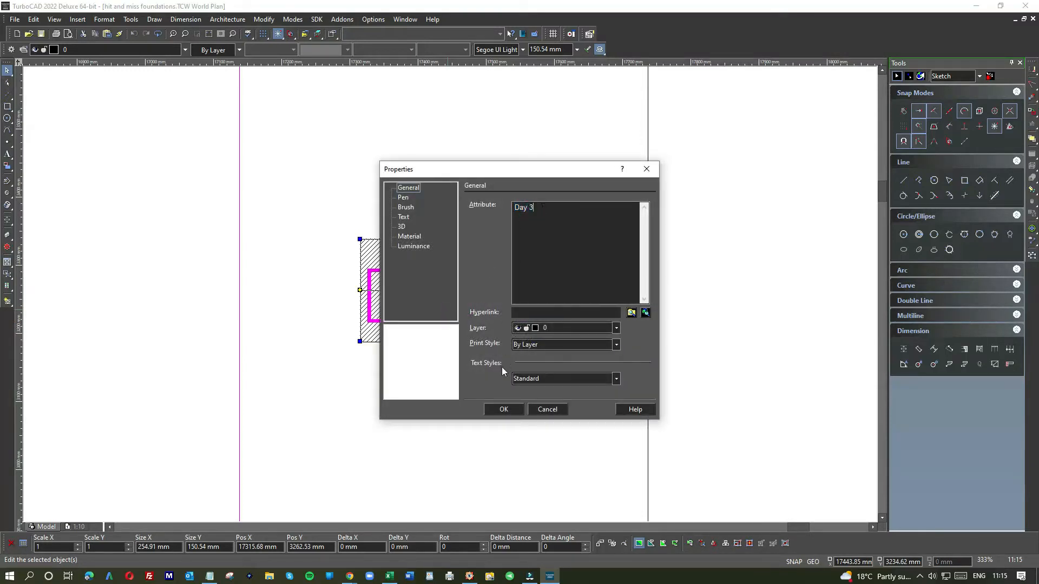
left_click(503, 409)
left_click(746, 331)
scroll(545, 359, "down", 5)
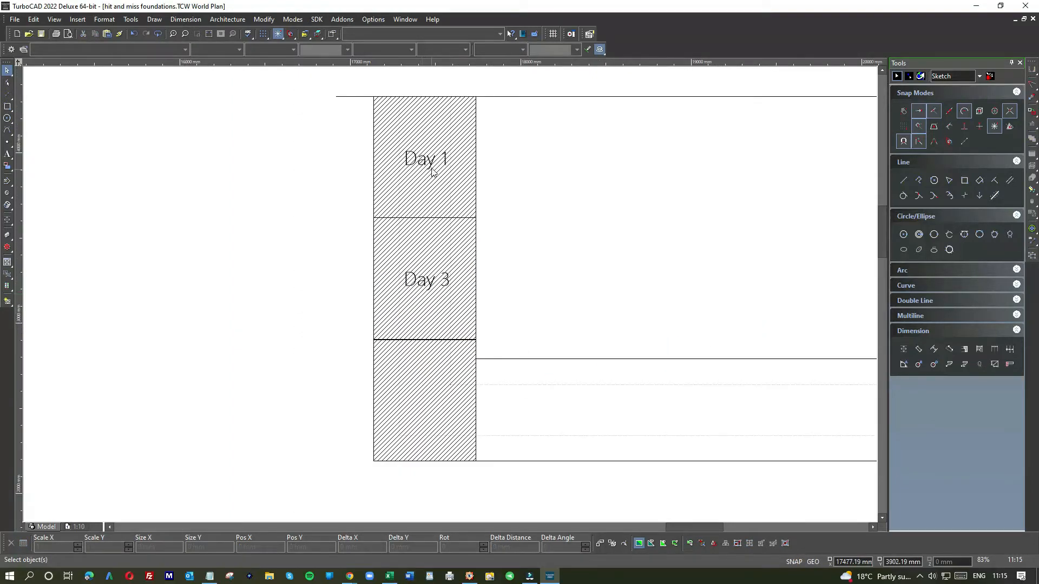
- Copy the top bay's "Day 1" label and centre the copy in the bottom bay of the left strip
left_click(433, 173)
left_click(448, 187)
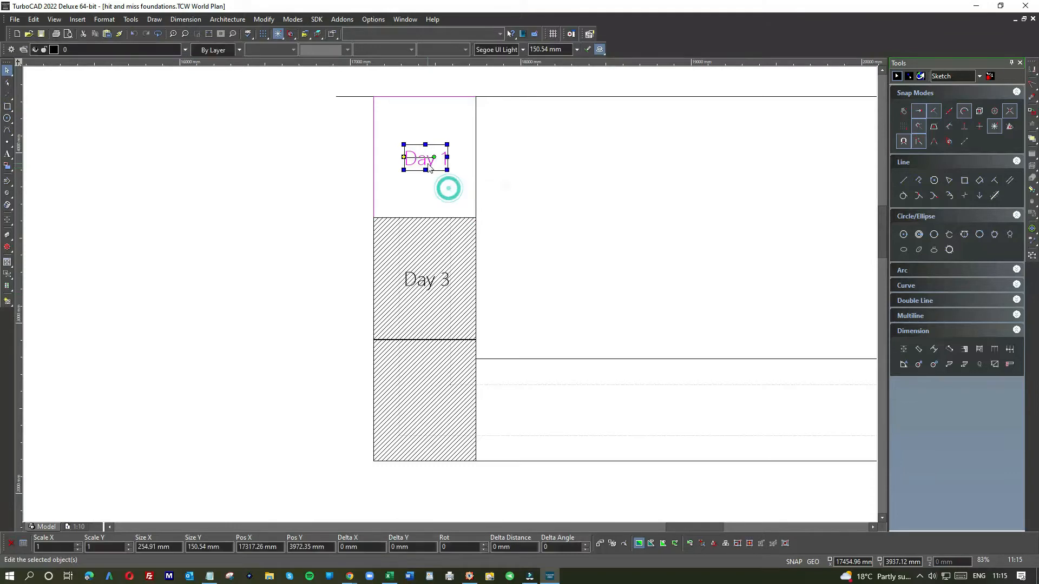
key("ctrl+c")
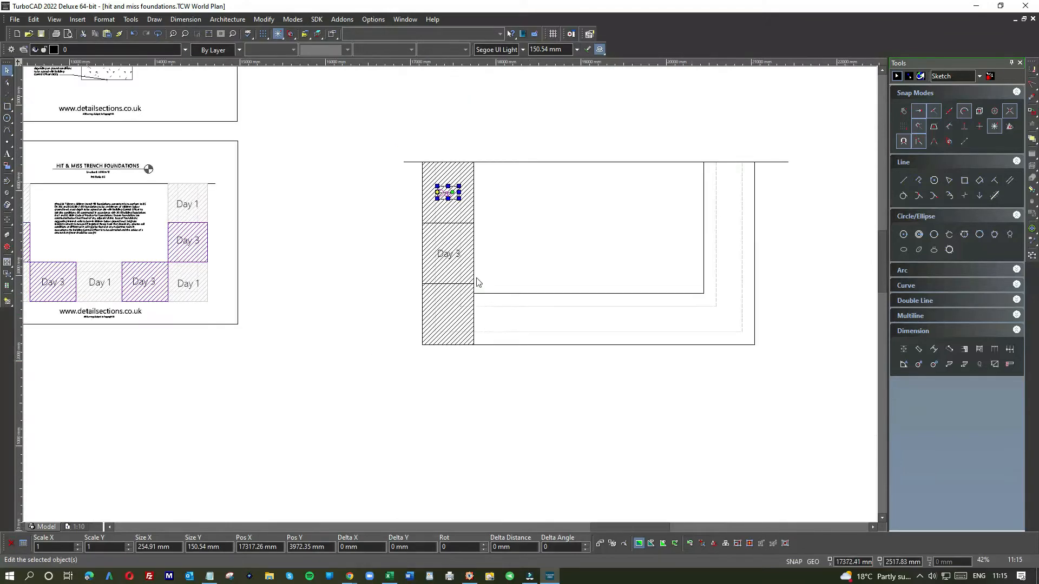
left_click(499, 247)
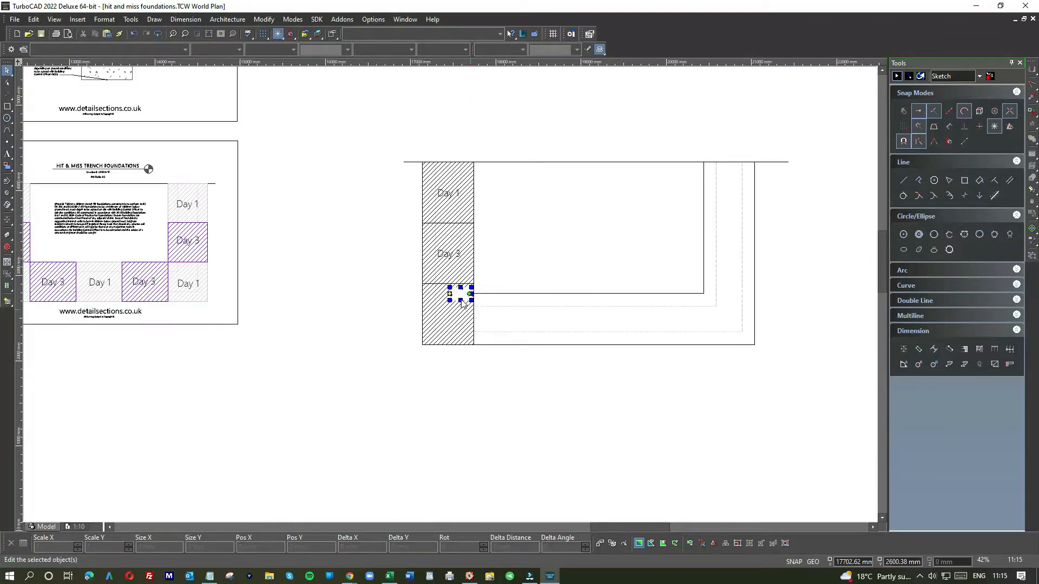
scroll(463, 295, "up", 3)
left_click_drag(454, 283, 358, 433)
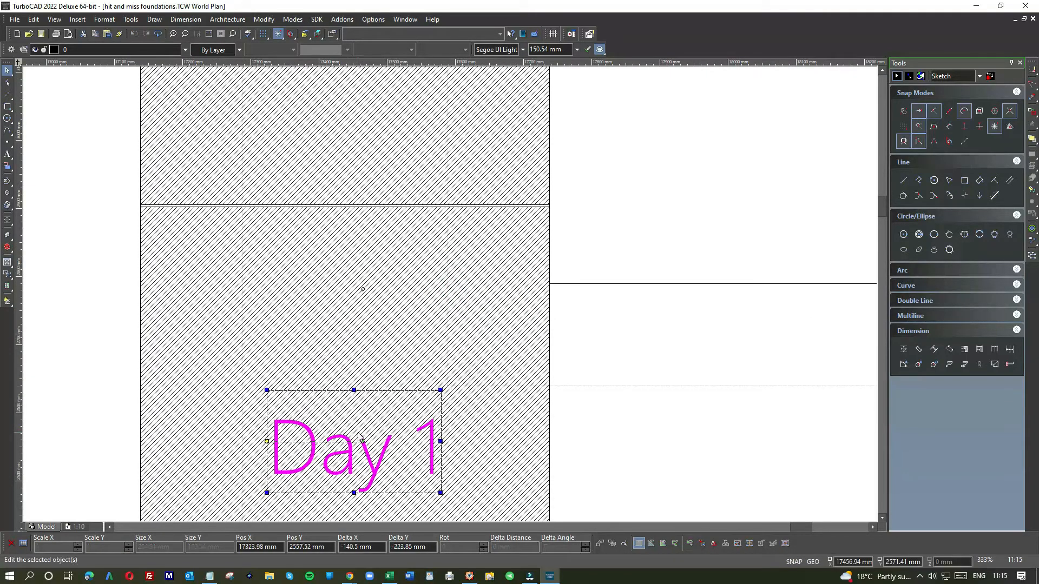
scroll(450, 296, "down", 1)
left_click(225, 269)
scroll(226, 268, "down", 1)
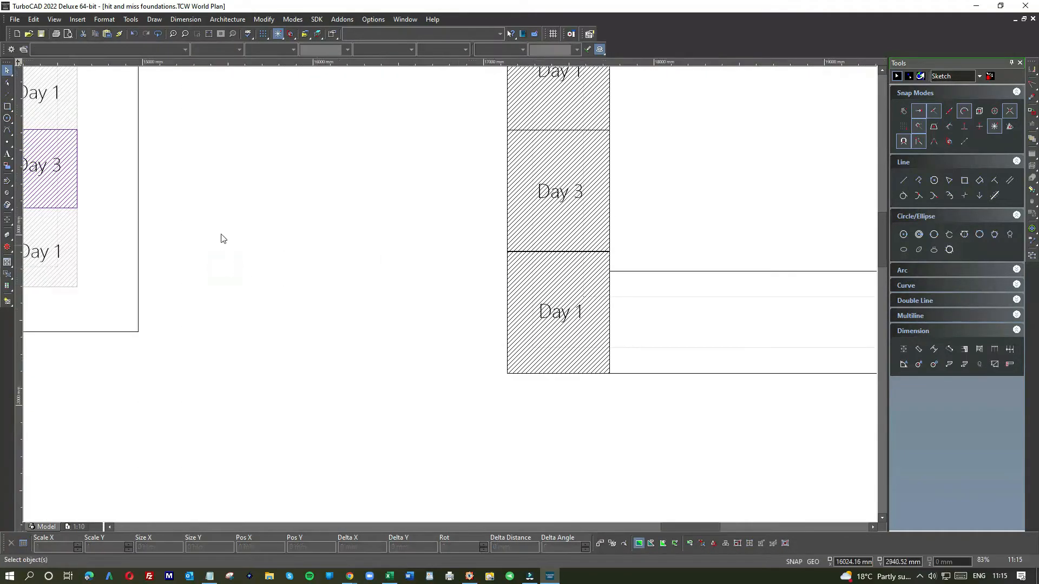
- Set both the hatch colour and the outline colour of the "Day 3" bay to Plum
scroll(135, 226, "down", 1)
scroll(648, 295, "up", 2)
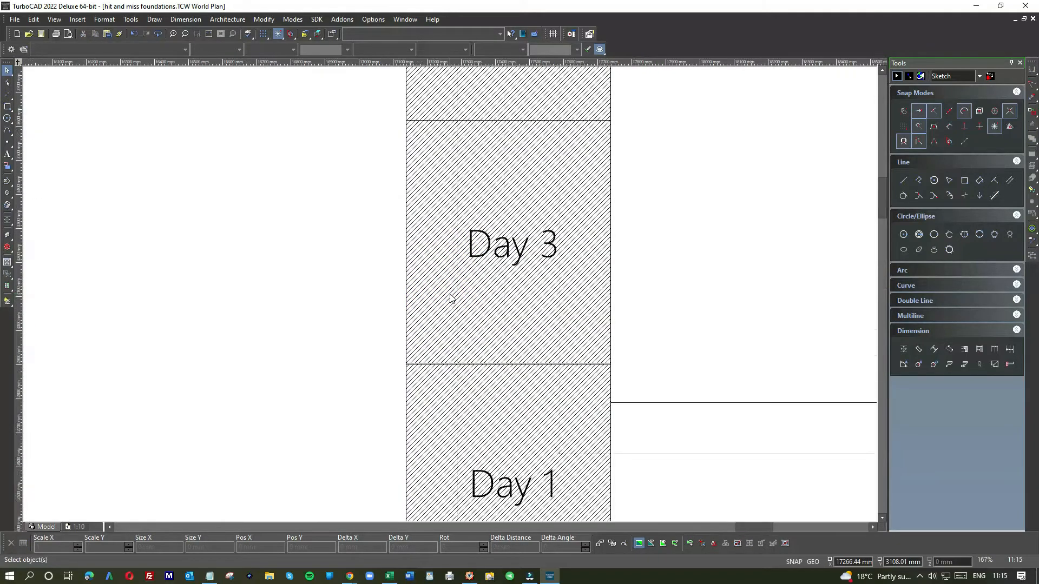
left_click(474, 200)
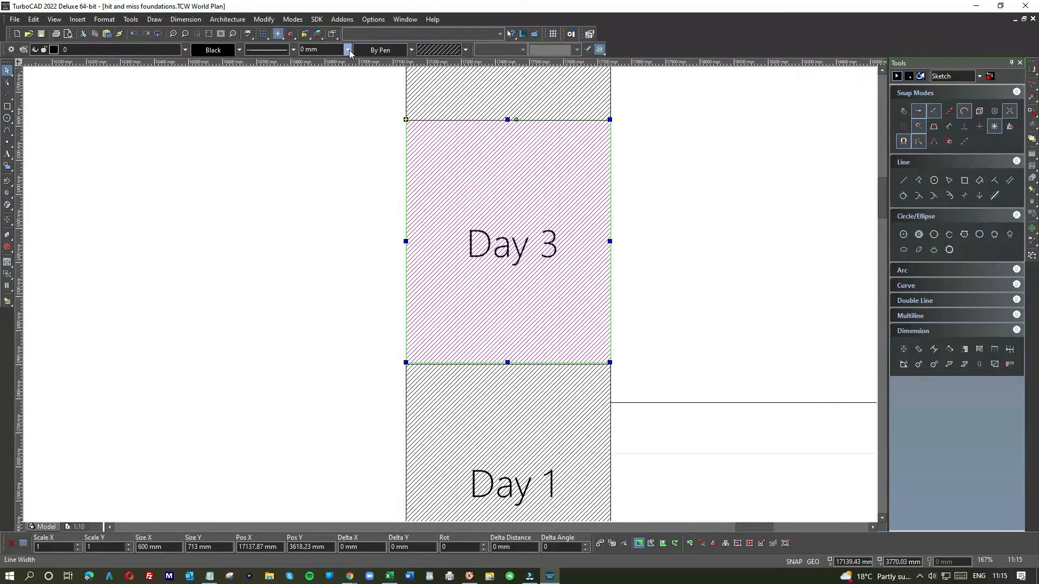
left_click(377, 51)
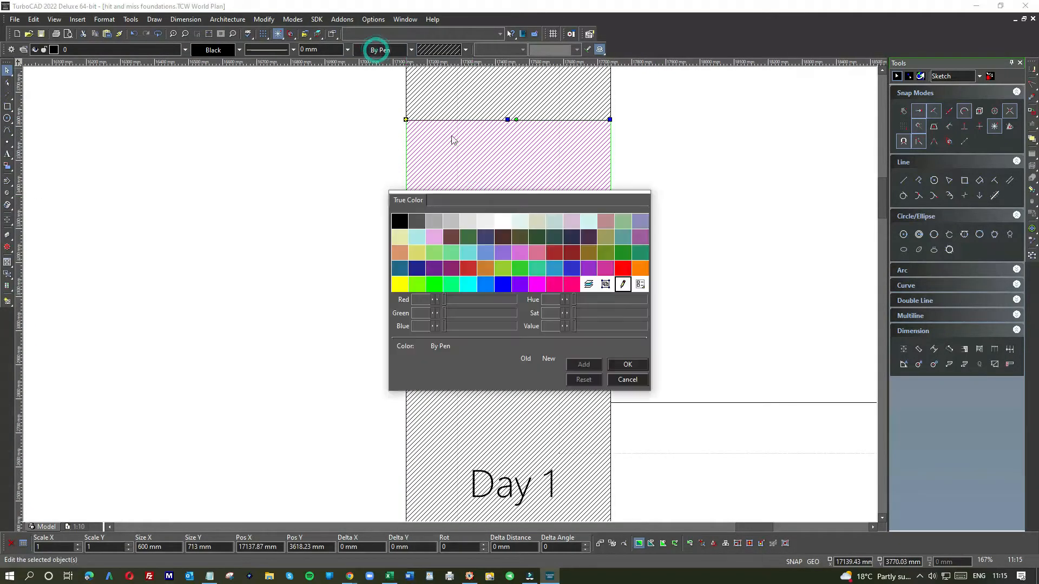
left_click(434, 238)
left_click(213, 49)
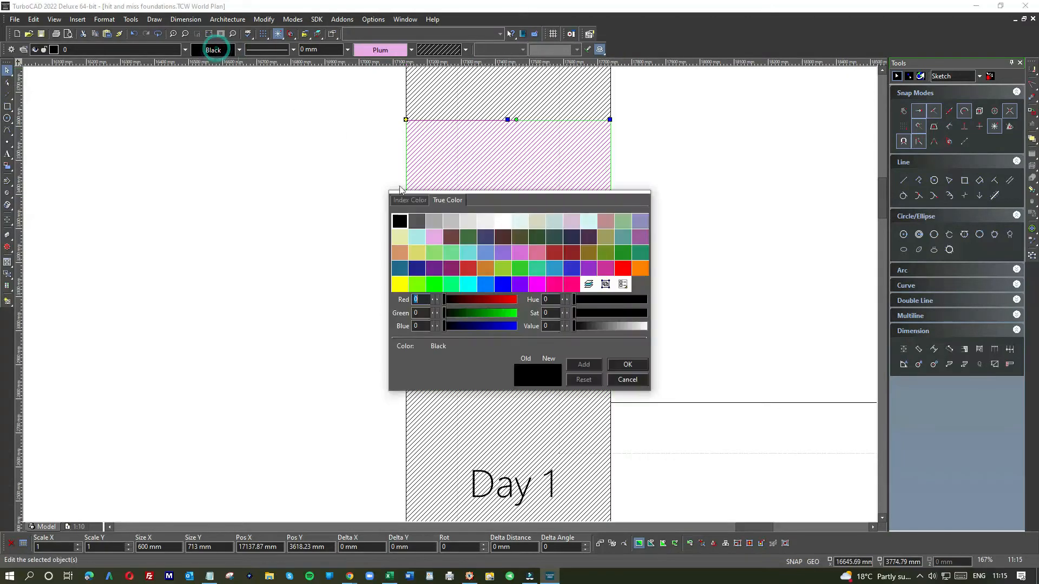
left_click(430, 235)
left_click(279, 233)
- Compare the labelled bays of the left strip with the finished hit and miss trench foundations drawing
scroll(285, 239, "down", 2)
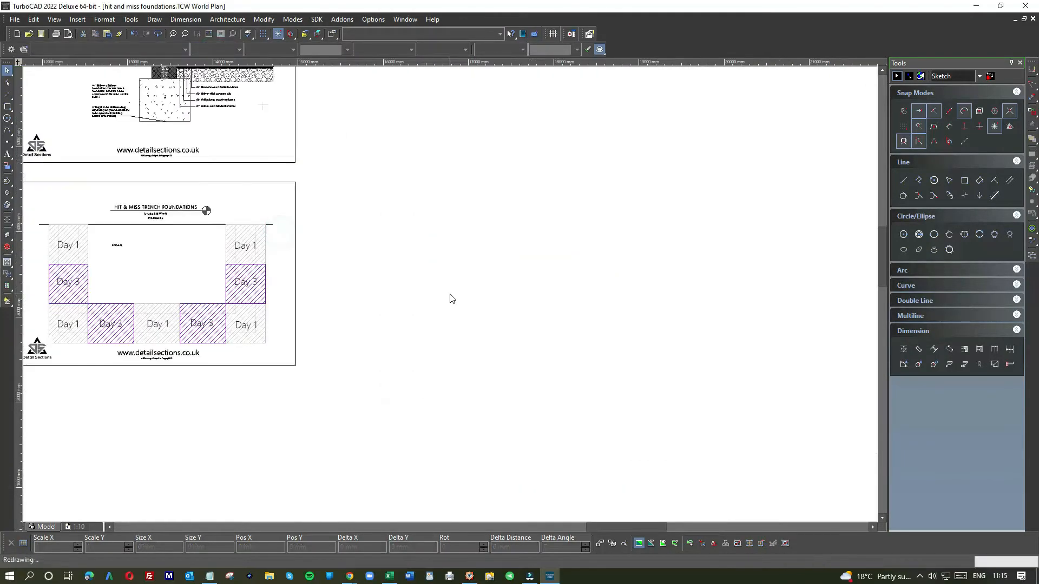
left_click(552, 291)
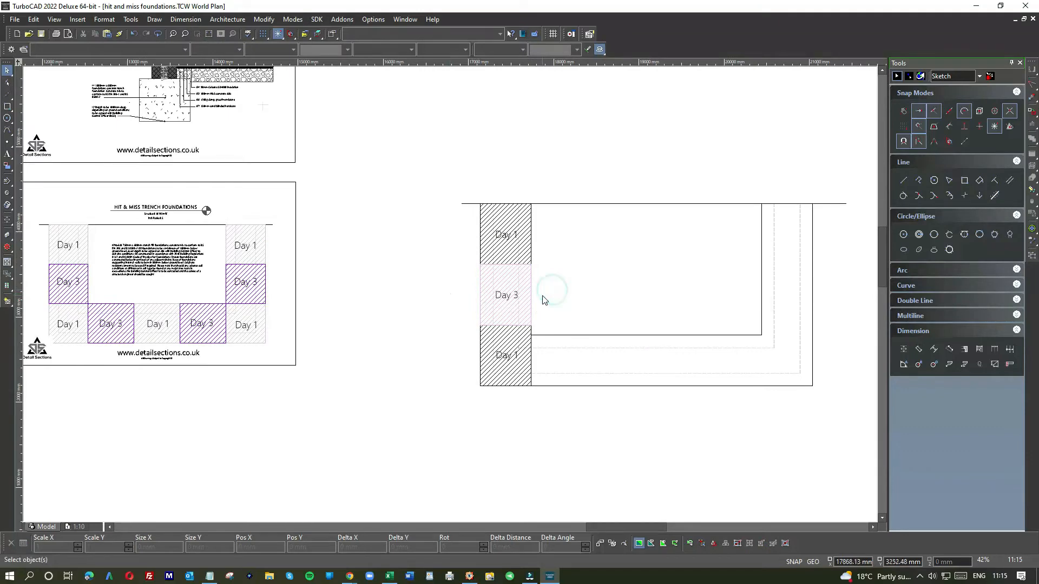
scroll(545, 300, "up", 1)
scroll(452, 298, "down", 1)
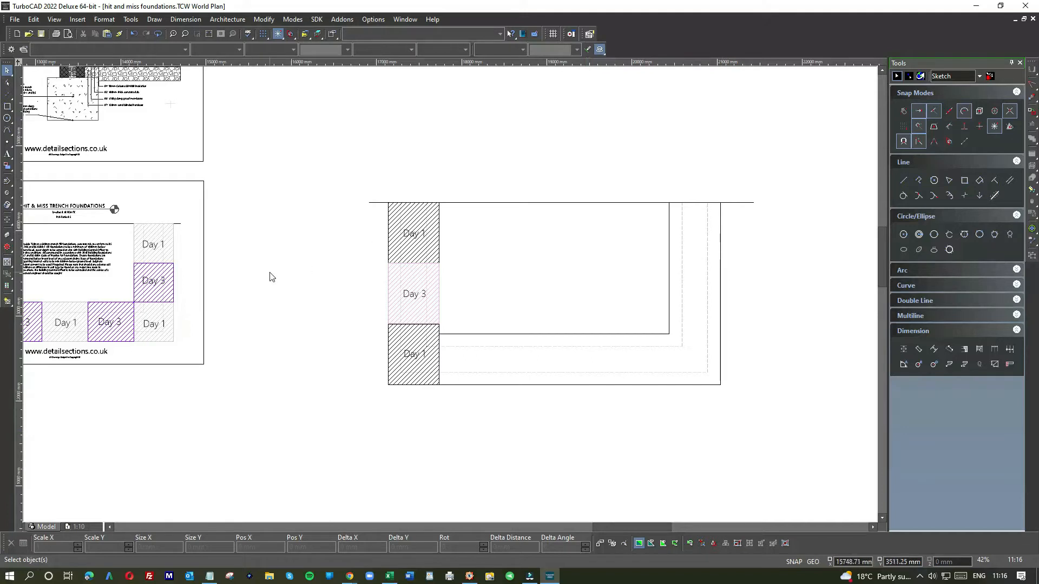
scroll(272, 277, "down", 2)
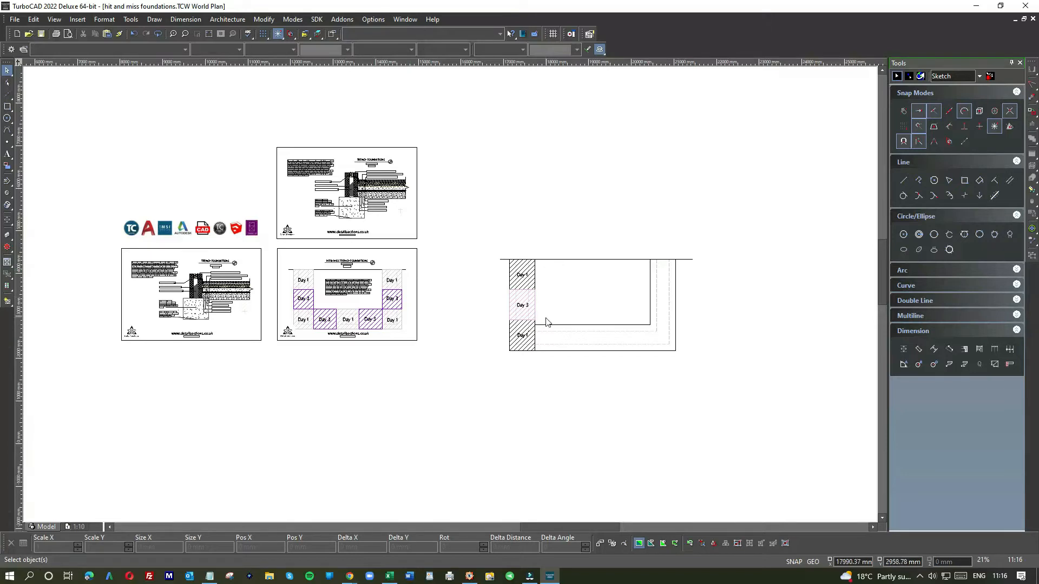
scroll(564, 331, "up", 2)
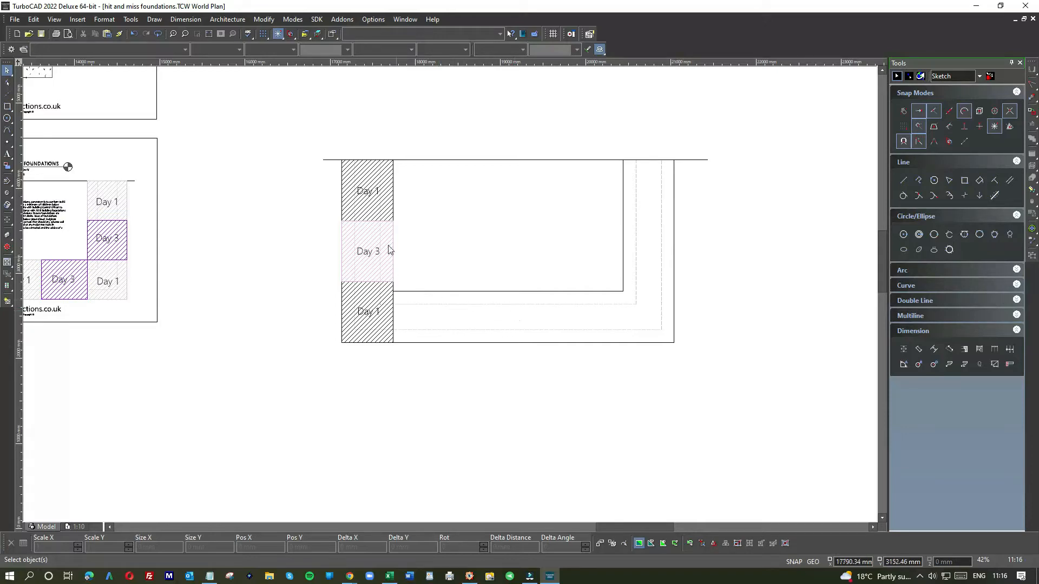
scroll(367, 285, "up", 3)
scroll(451, 297, "up", 3)
scroll(452, 298, "down", 3)
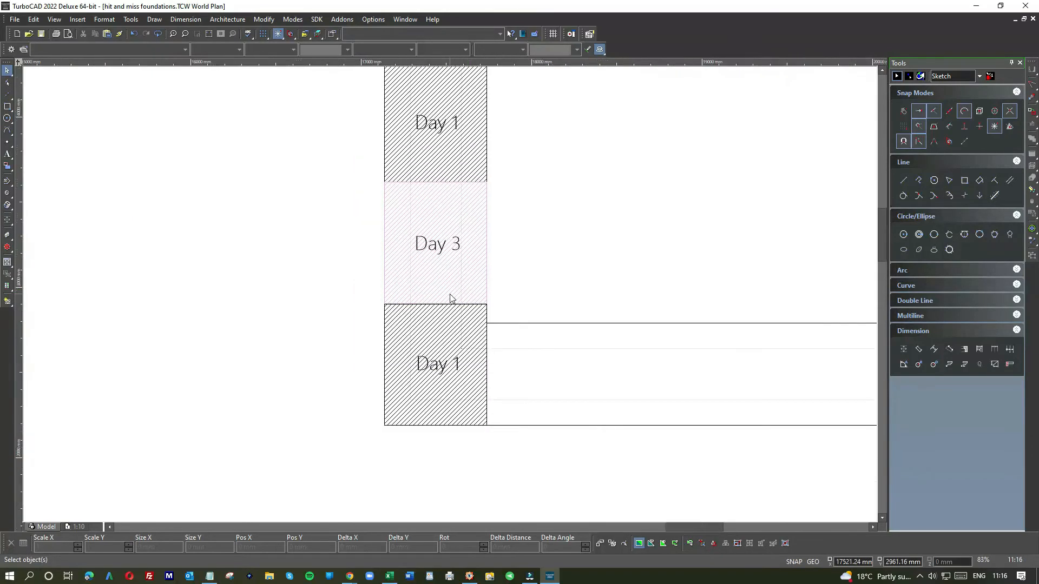
- Duplicate the left strip's bottom hatched bay without its label and place the copy in the clear area inside the plan
left_click(451, 317)
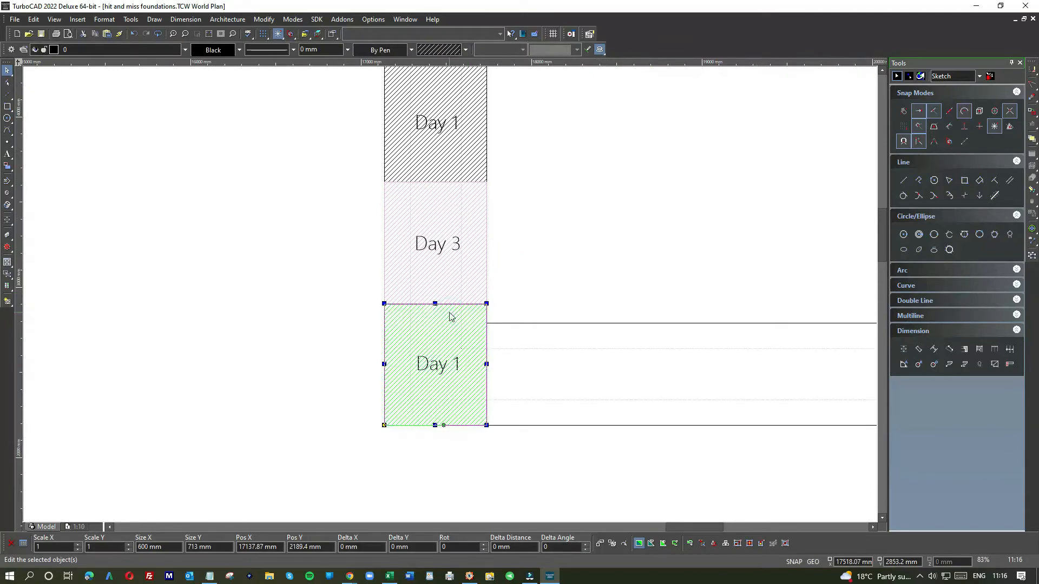
left_click(655, 218)
left_click_drag(513, 209, 631, 205)
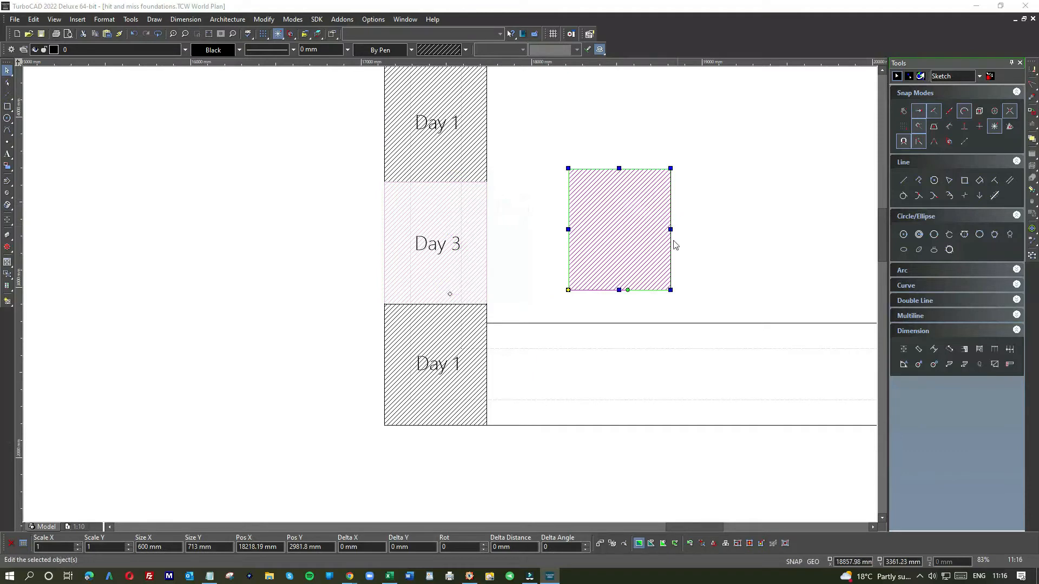
- Rotate the unlabelled hatched bay copy by 270 degrees so its longer side runs horizontally
left_click(626, 291)
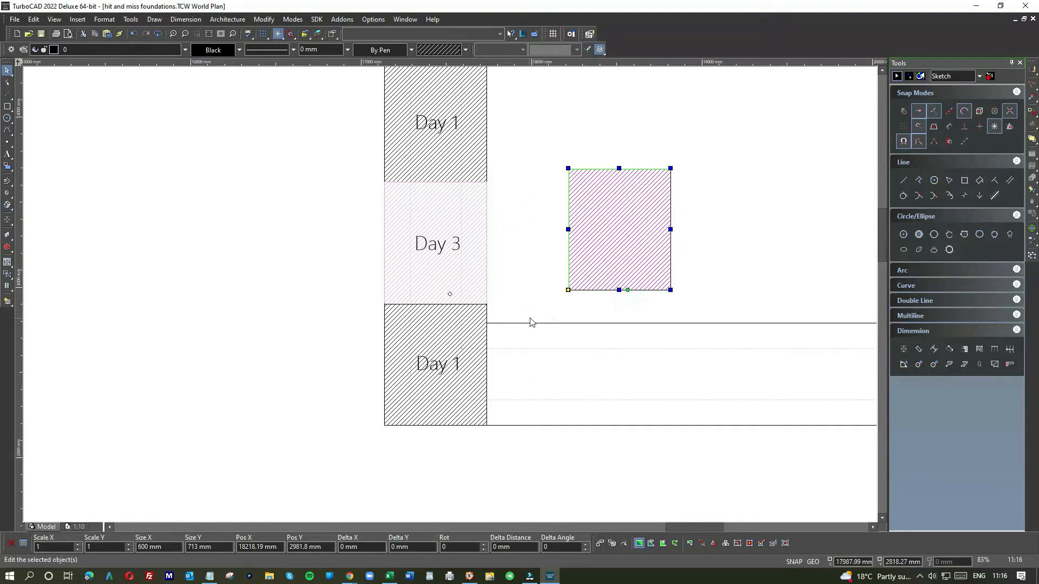
left_click_drag(627, 291, 593, 325)
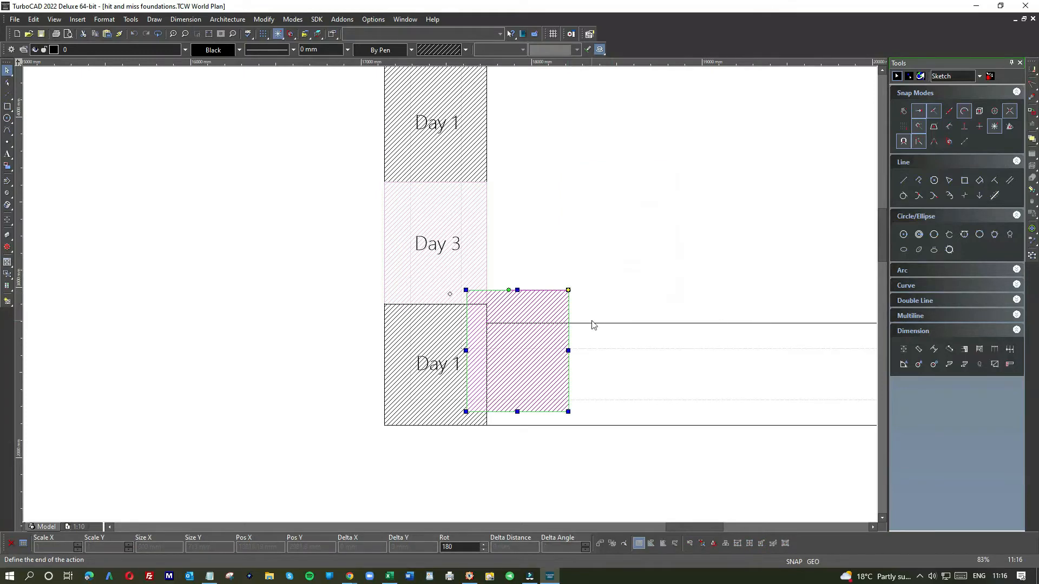
mouse_move(539, 305)
left_mouse_down()
mouse_move(672, 201)
mouse_move(700, 213)
mouse_move(667, 260)
left_mouse_up()
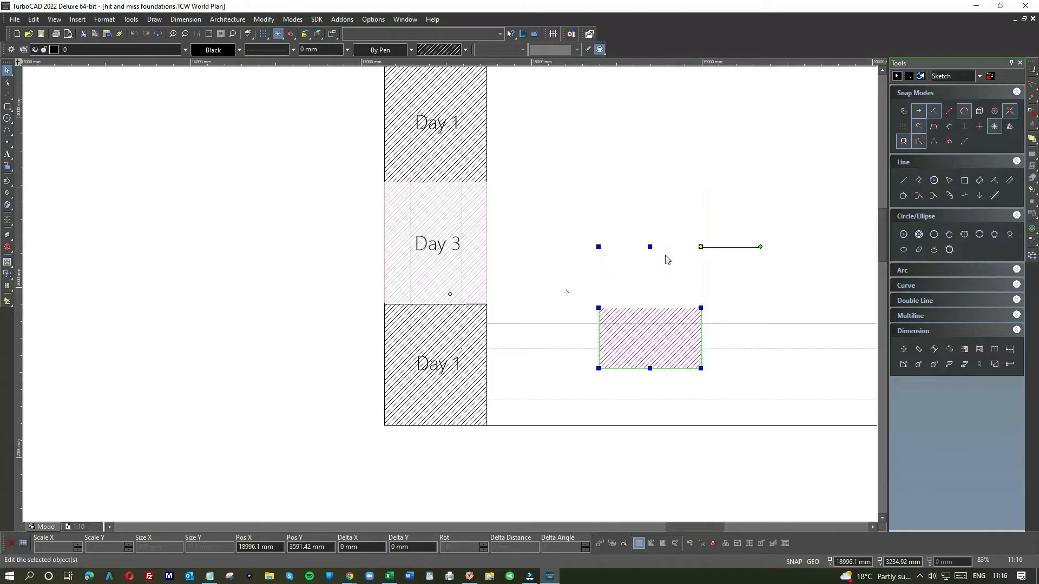
left_click(760, 246)
left_click(730, 301)
- Move the rotated bay into the bottom strip, snapping its upper corner where the inner wall line meets the "Day 1" bay
left_click_drag(610, 198, 536, 373)
scroll(427, 276, "up", 5)
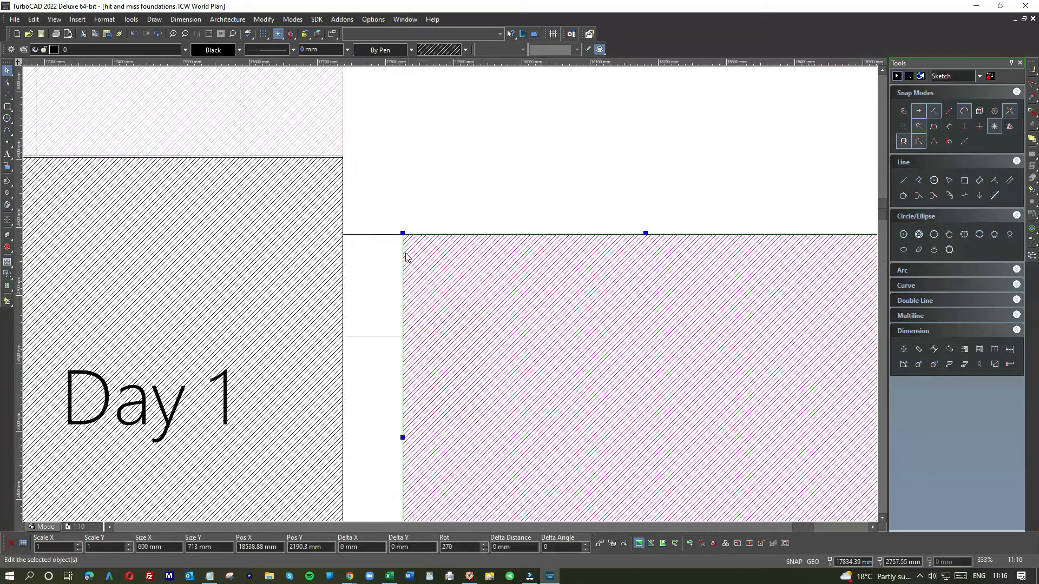
left_click_drag(407, 255, 410, 242)
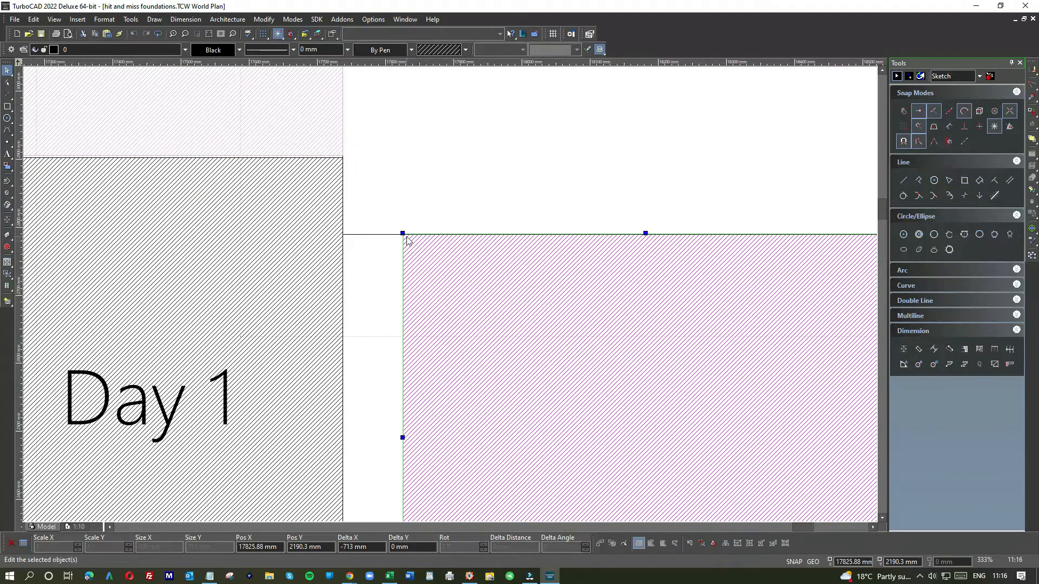
left_click(403, 235)
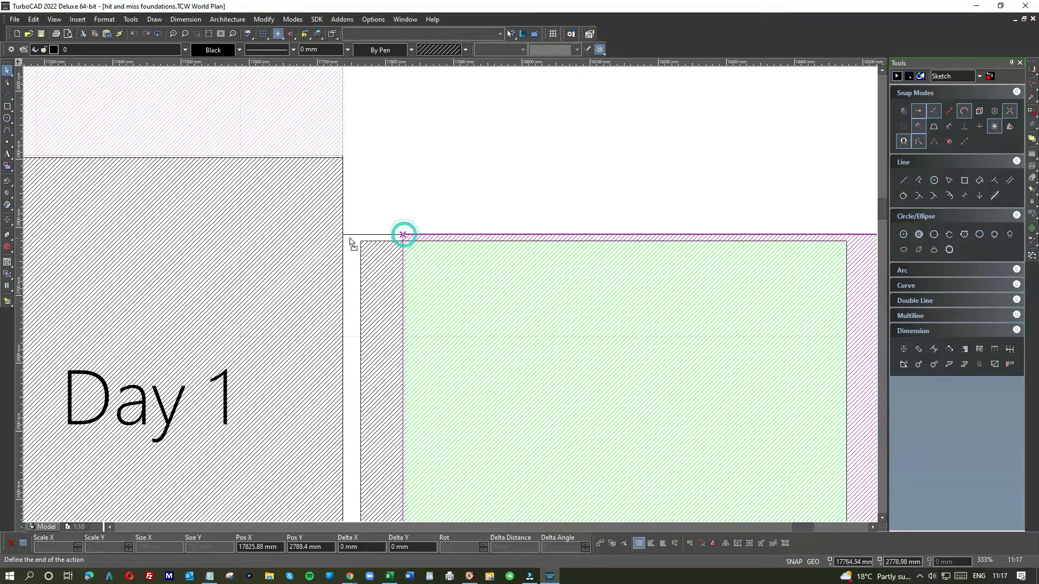
left_click(343, 234)
scroll(432, 191, "down", 5)
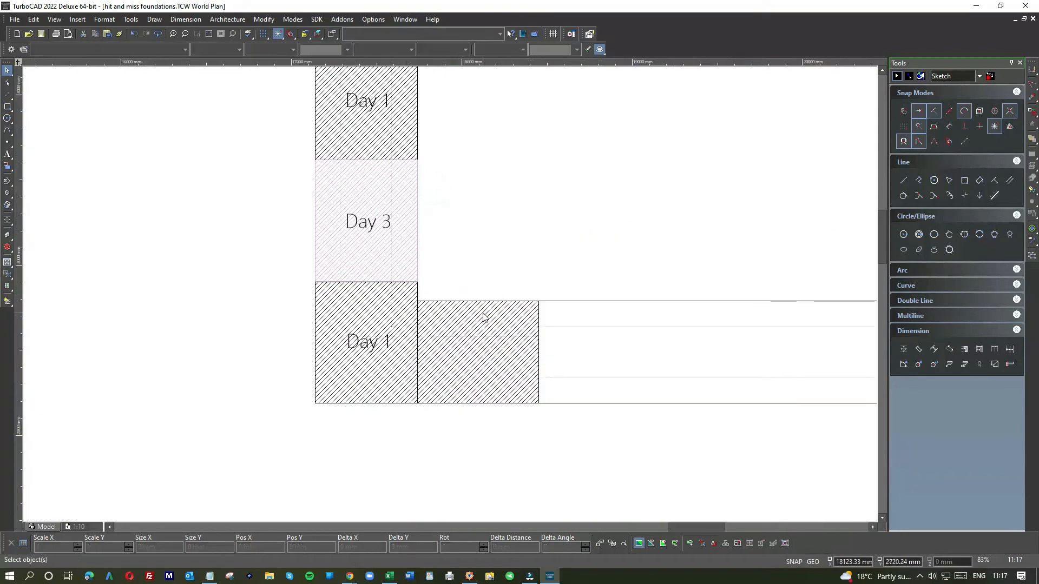
- Stretch the bay along the bottom strip to 2700 mm long, ending at the right strip's inner line
left_click(527, 320)
left_click(538, 348)
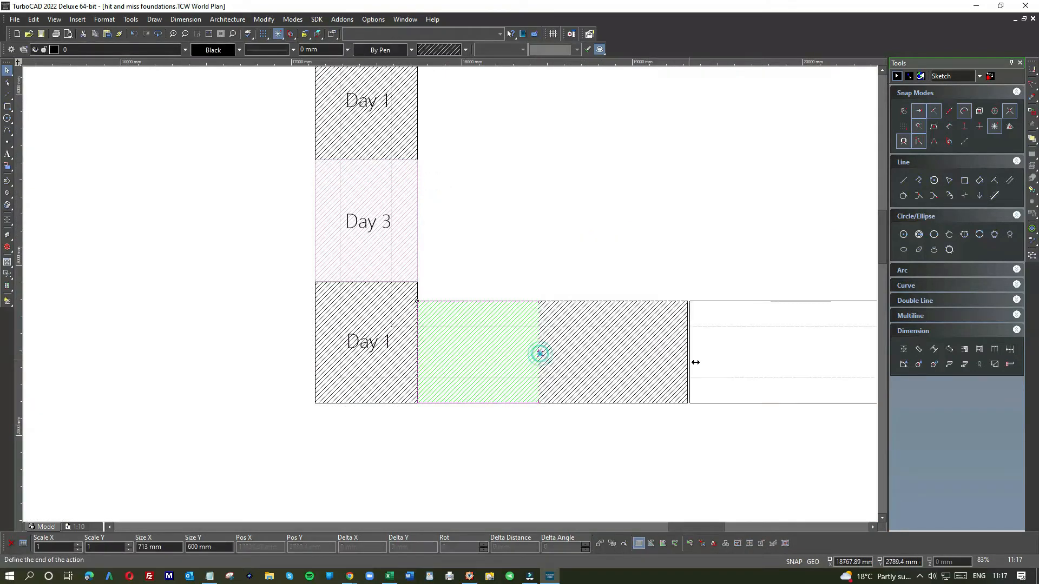
scroll(449, 293, "down", 3)
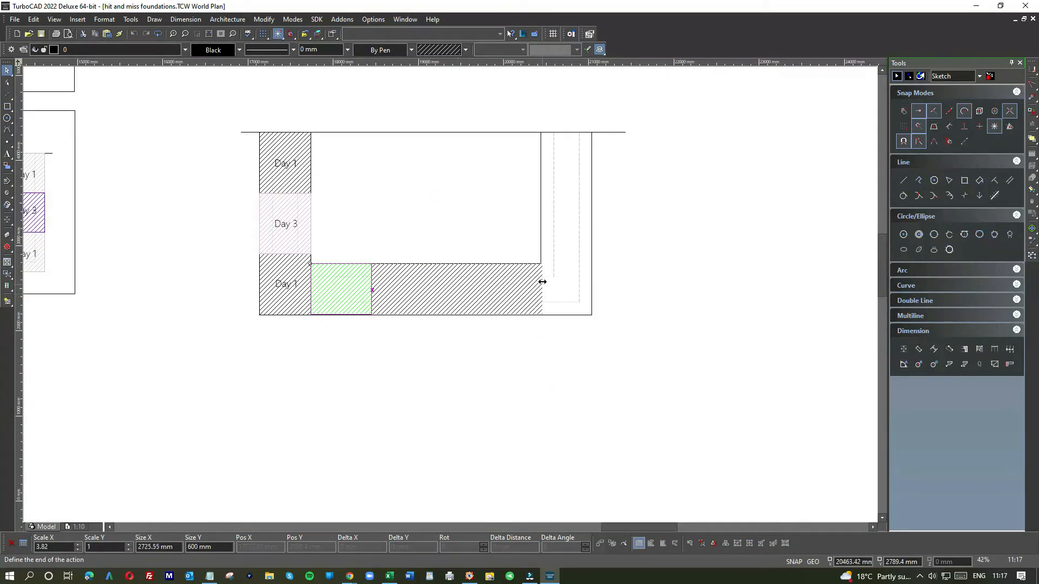
left_click(540, 265)
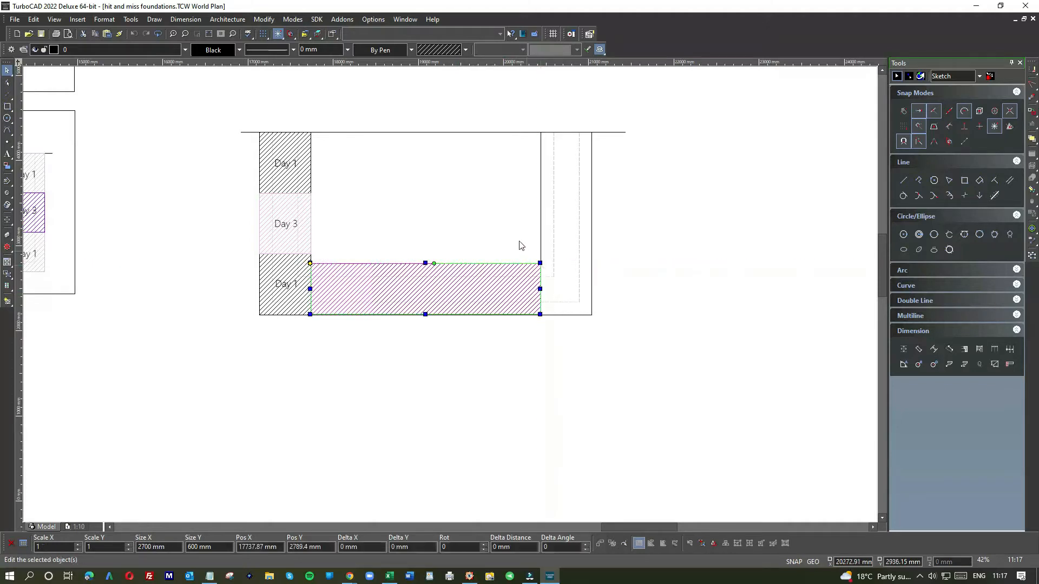
left_click(519, 242)
- Try Forest Green and Magenta as the colour of the long hatched bay in the bottom strip
left_click(429, 290)
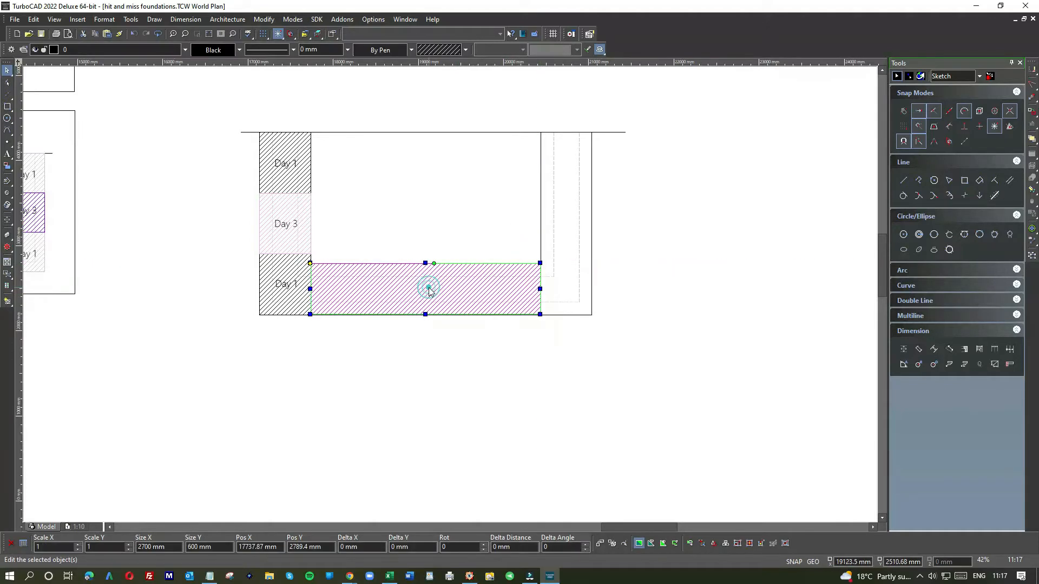
left_click(222, 49)
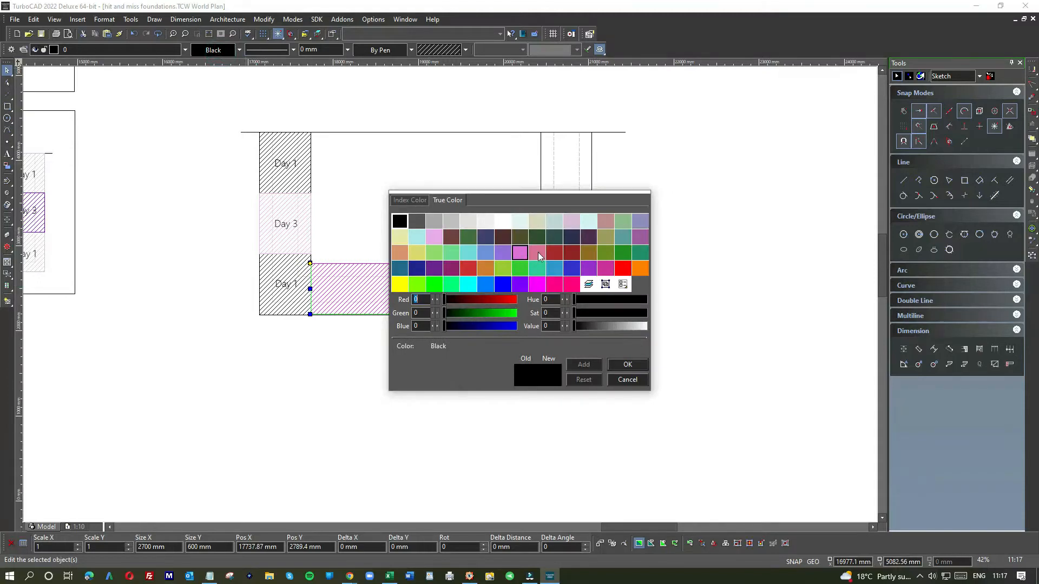
double_click(622, 252)
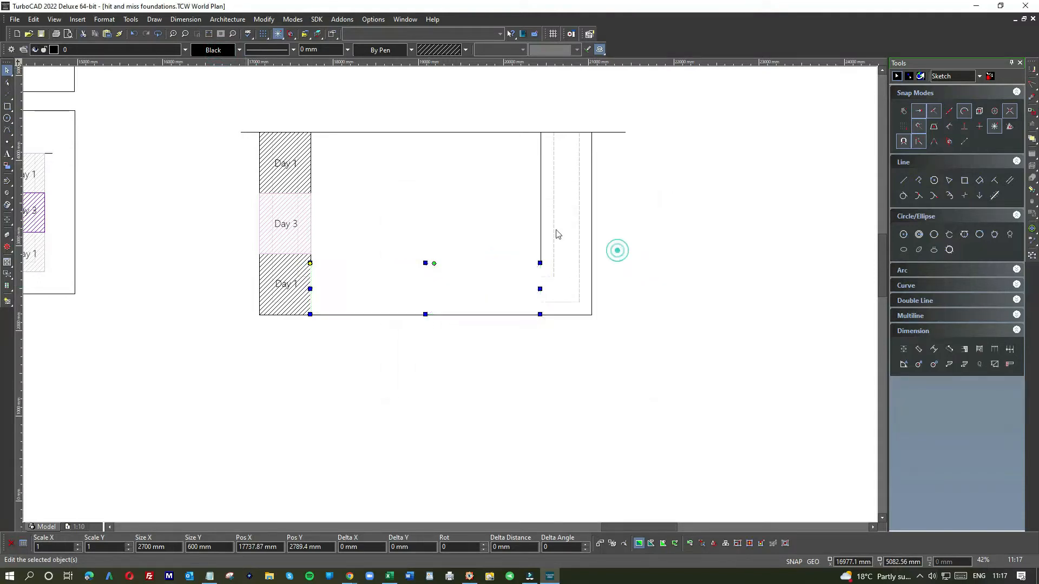
left_click(684, 227)
left_click(395, 287)
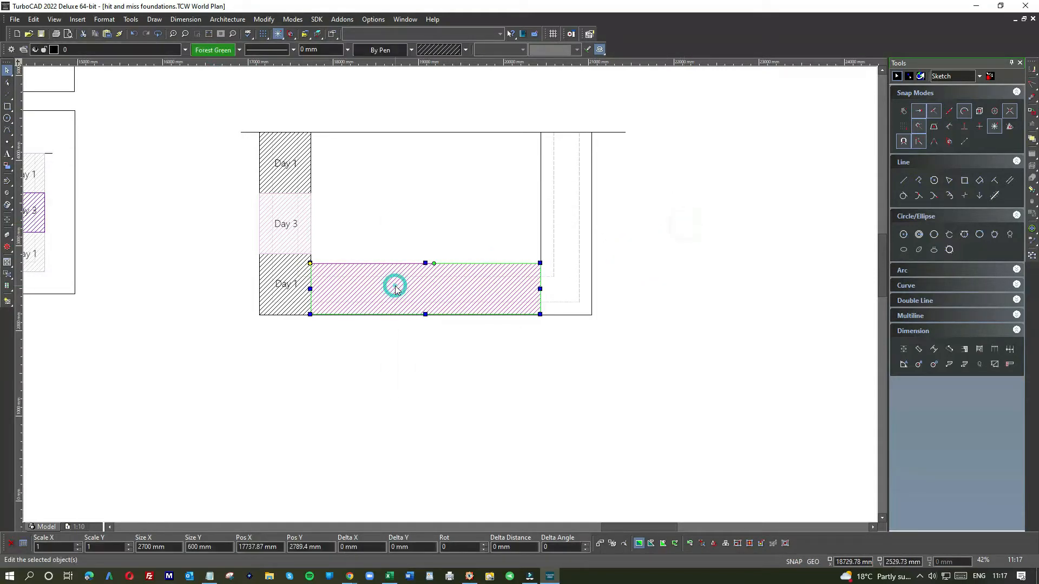
left_click(222, 53)
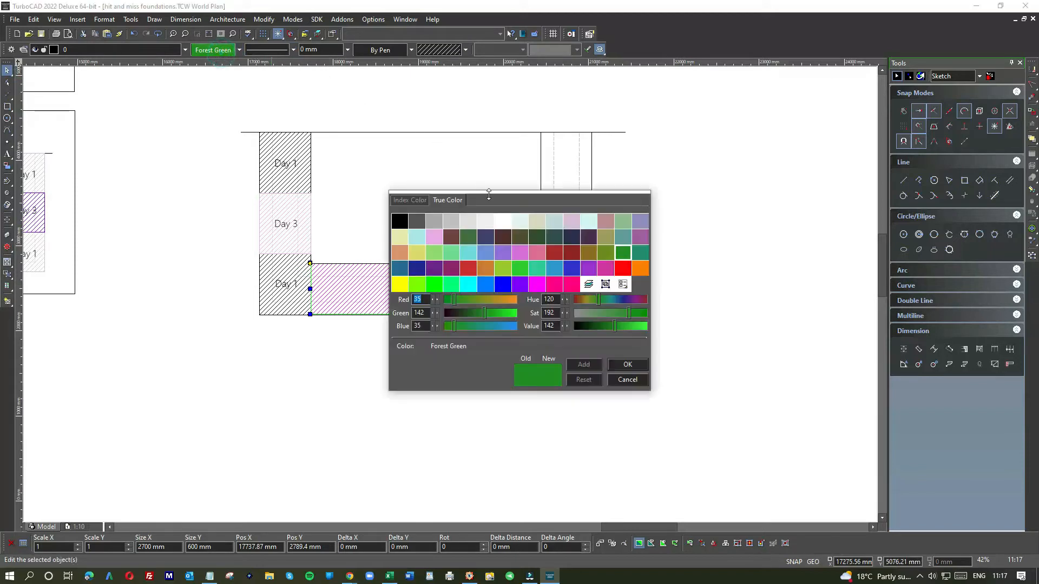
double_click(548, 282)
left_click(697, 279)
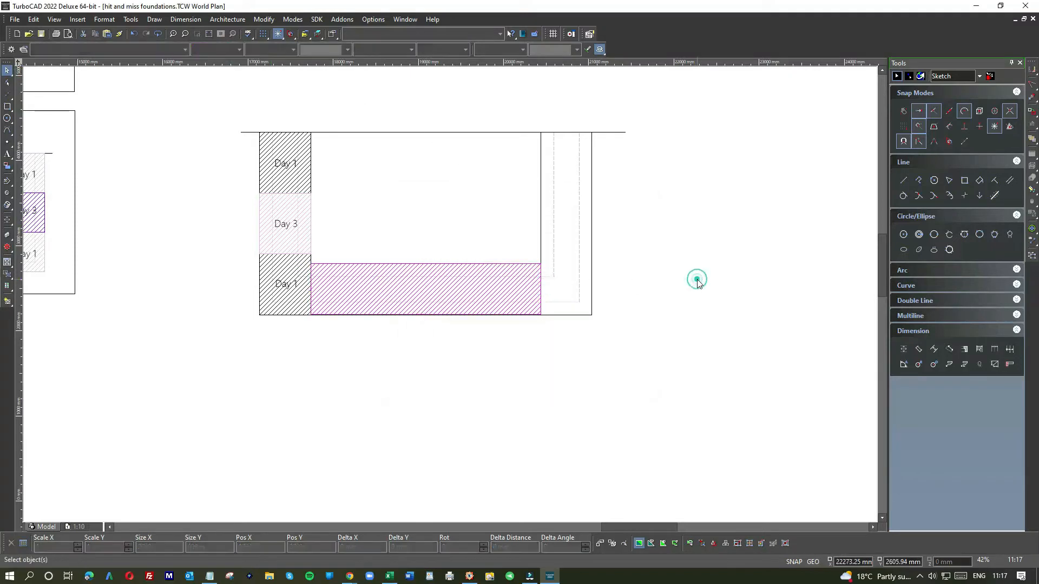
- Set the colour of the long hatched bay in the bottom strip to Sky Blue
left_click(410, 287)
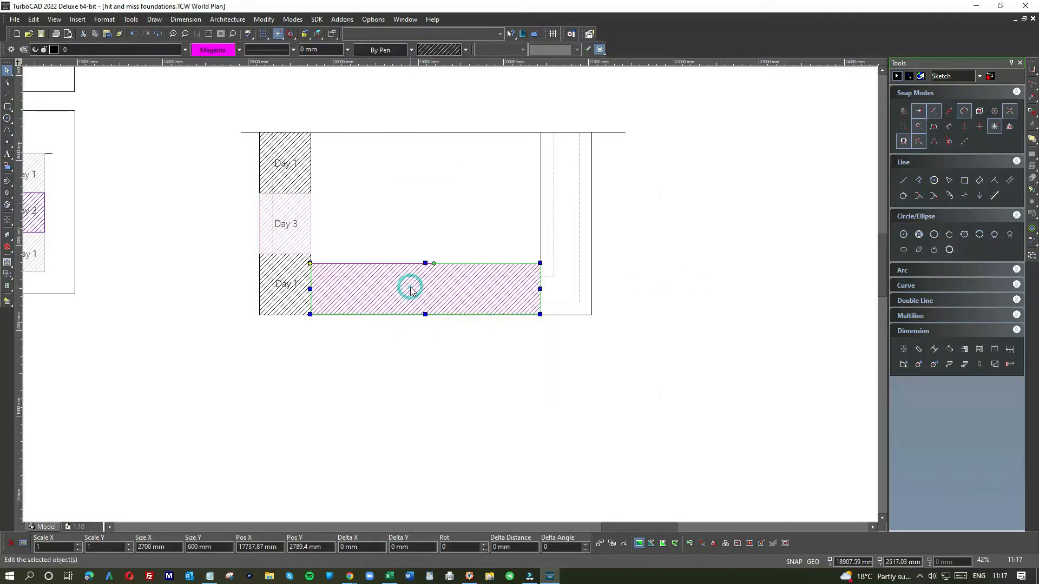
left_click(216, 48)
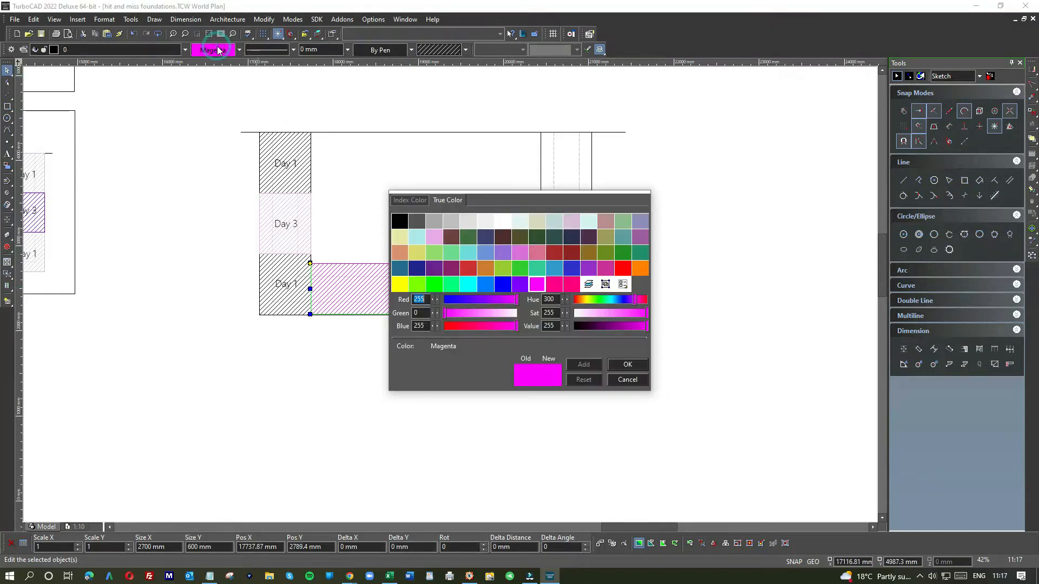
double_click(554, 268)
left_click(698, 275)
- Duplicate the Sky Blue bottom bay and rotate the copy by 270 degrees to stand vertically
left_click(414, 294)
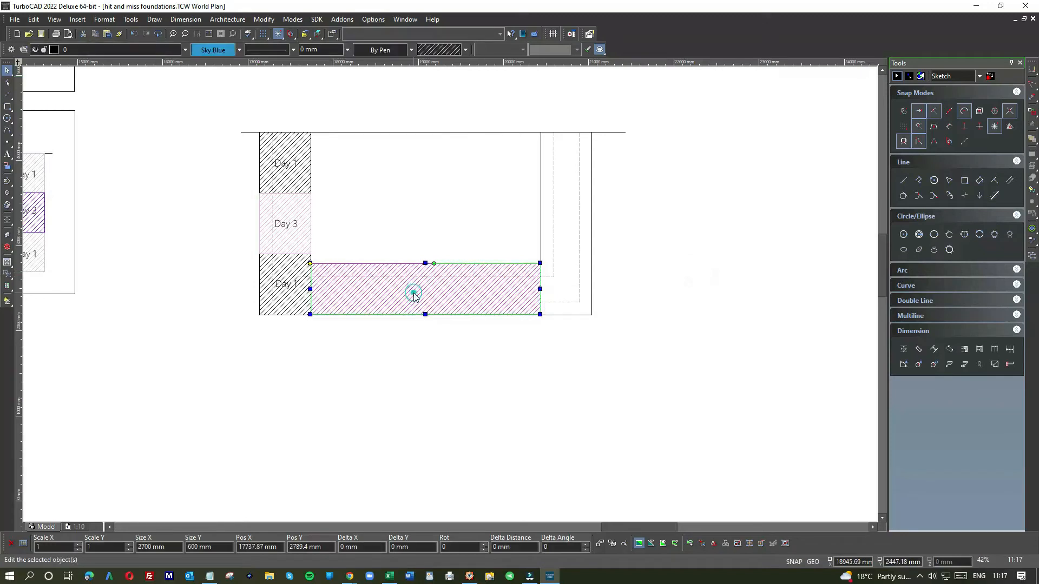
key("ctrl+c")
left_click(713, 265)
key("ctrl+v")
mouse_move(611, 315)
left_mouse_down()
mouse_move(700, 223)
mouse_move(758, 227)
left_mouse_up()
mouse_move(668, 210)
left_mouse_down()
mouse_move(598, 311)
mouse_move(590, 303)
left_mouse_up()
- Move the vertical bay into the right strip, snapping its upper outer corner to the strip's top outer corner
mouse_move(528, 212)
left_mouse_down()
mouse_move(557, 164)
mouse_move(573, 162)
left_mouse_up()
scroll(573, 163, "up", 5)
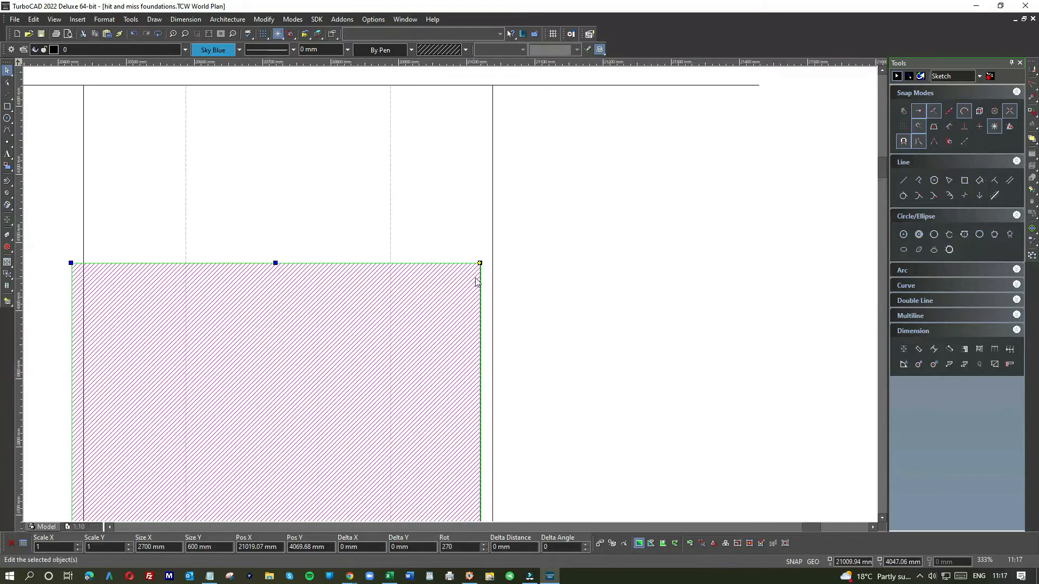
mouse_move(477, 280)
left_mouse_down()
mouse_move(486, 273)
mouse_move(476, 204)
mouse_move(492, 85)
left_mouse_up()
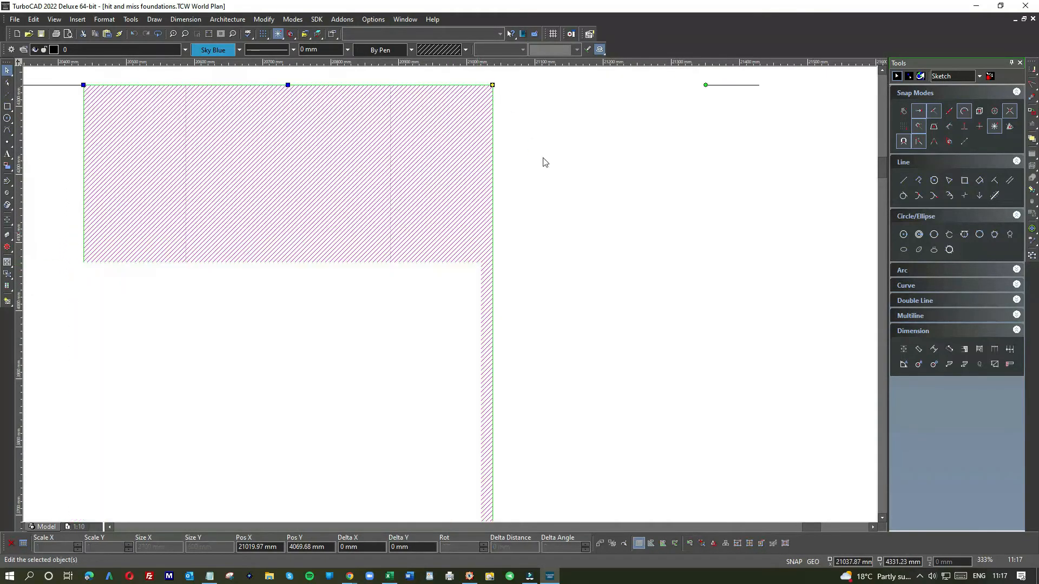
left_click(547, 320)
scroll(547, 320, "down", 5)
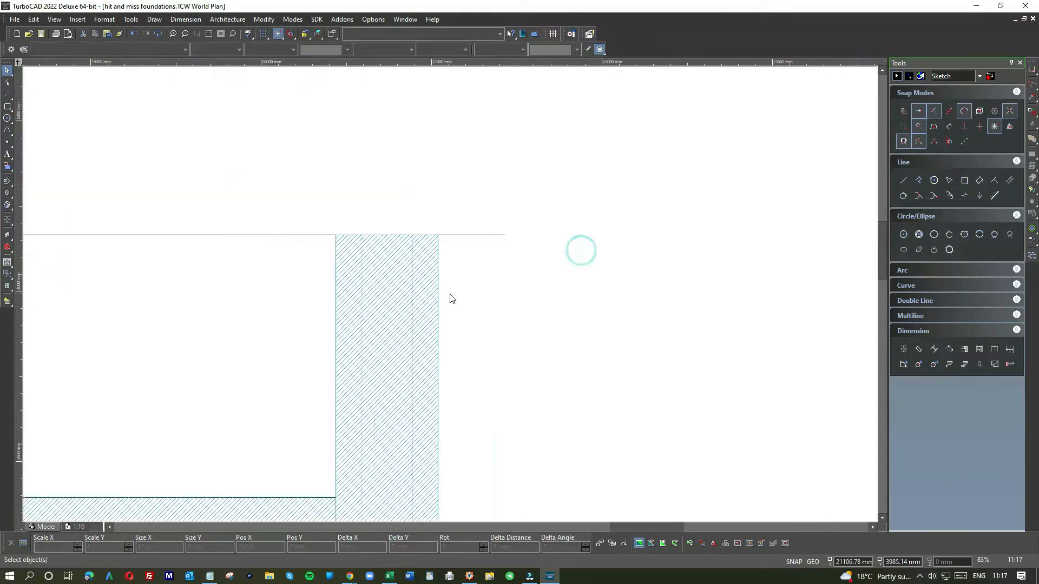
- Resize the right strip's Sky Blue bay vertically so it ends at the plan's bottom outer edge
left_click(405, 481)
left_click(416, 495)
left_click(447, 449)
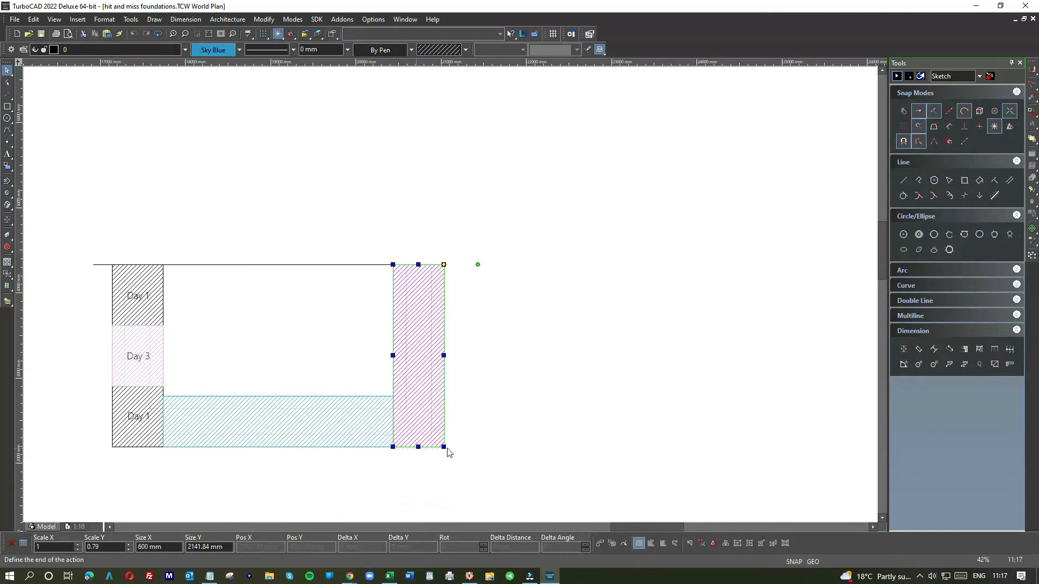
left_click(504, 448)
- Copy the "Day 1" label from the left strip's bottom bay and centre the copy in the long bottom bay
scroll(162, 433, "up", 4)
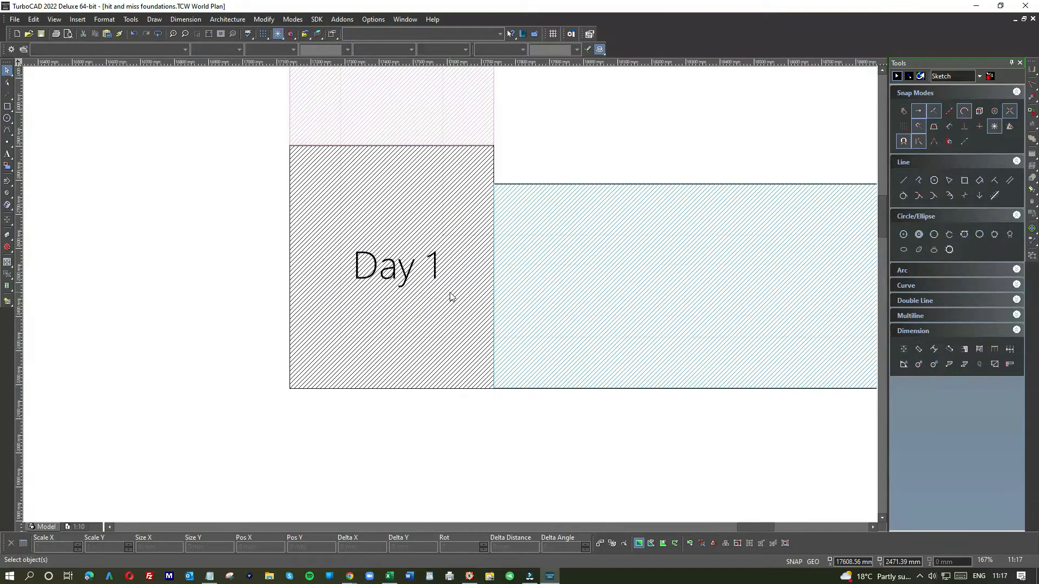
left_click(412, 275)
left_click(414, 289)
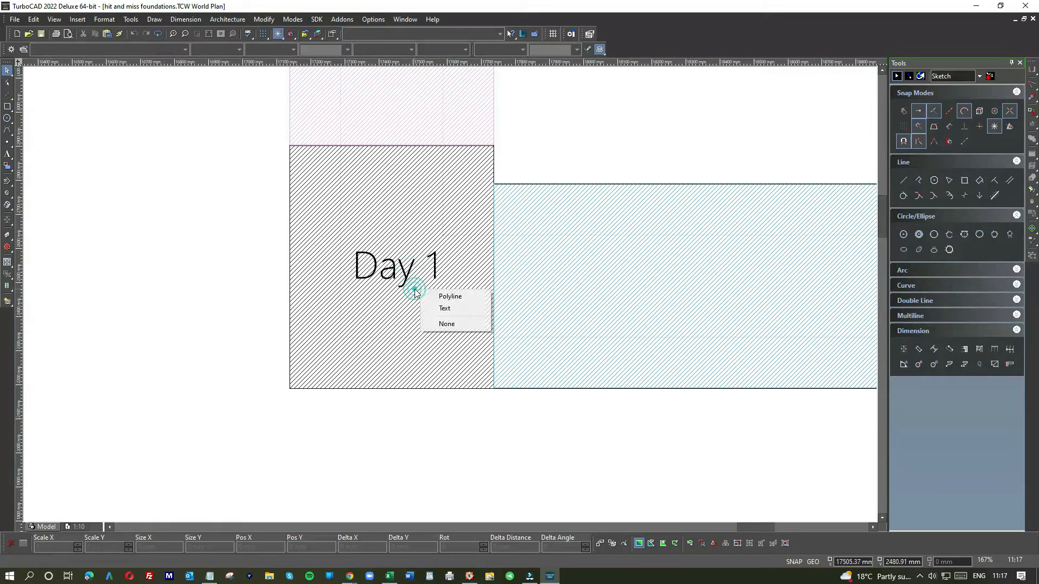
left_click(439, 307)
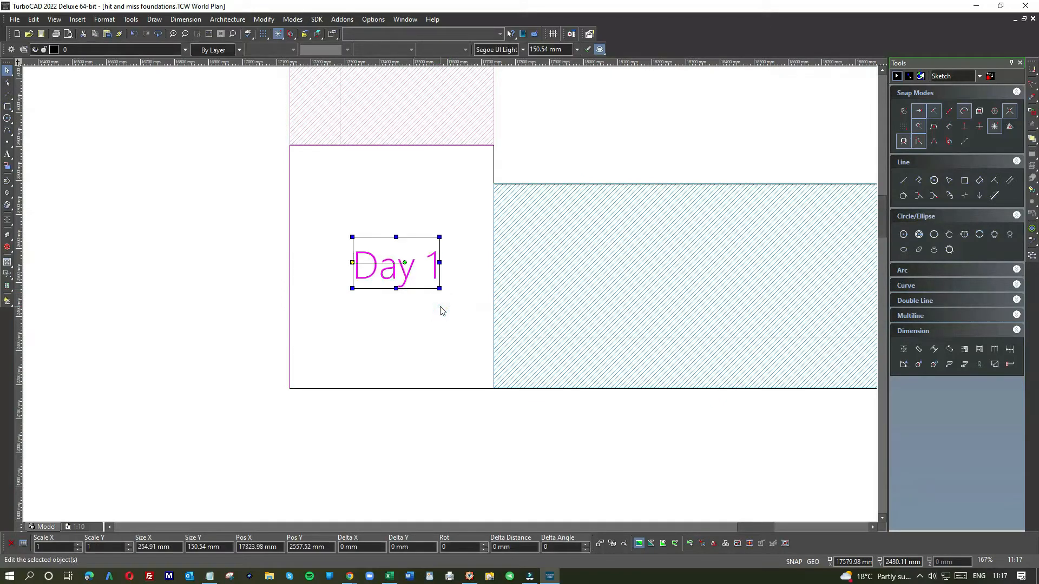
left_click(685, 407)
scroll(685, 407, "down", 4)
left_click(515, 315)
left_click(450, 294)
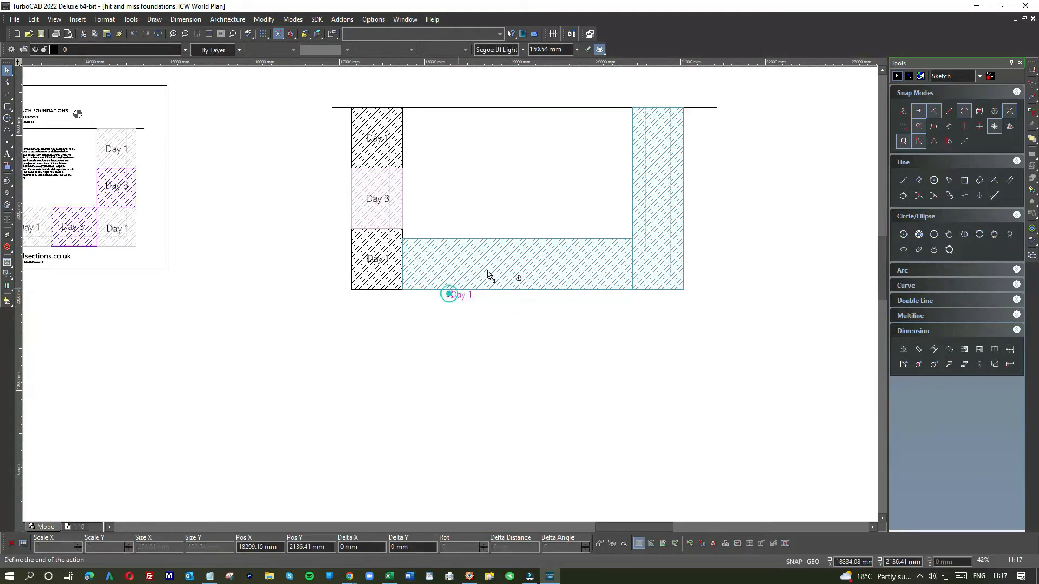
scroll(508, 261, "up", 4)
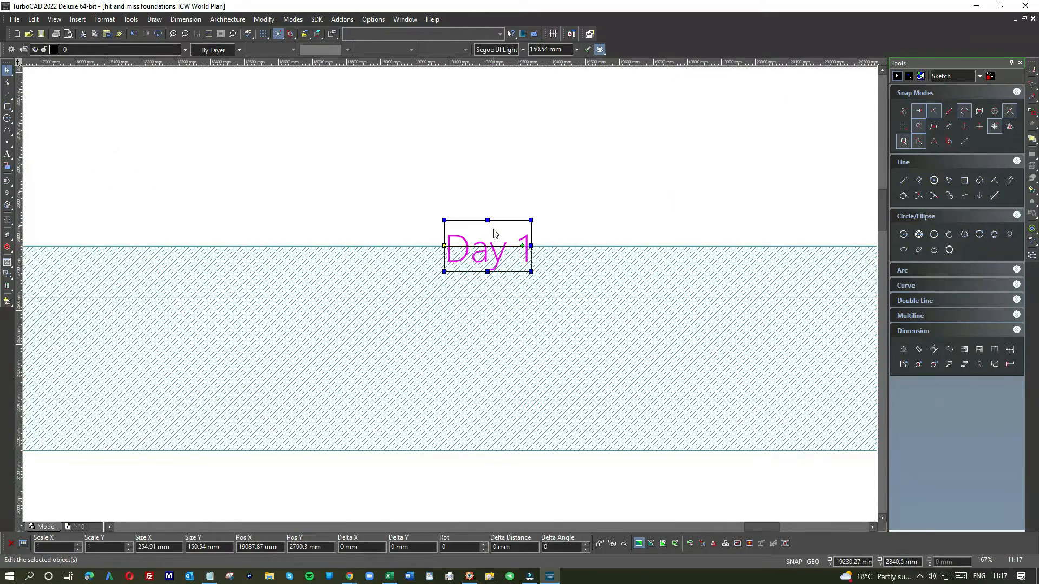
left_click(459, 331)
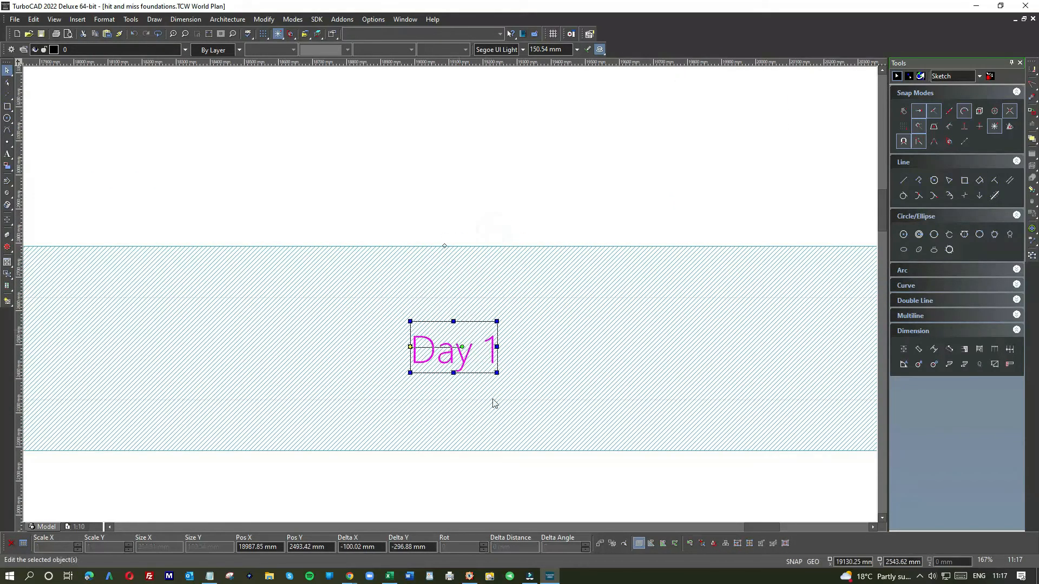
left_click(548, 499)
- Change the text of the long bottom bay's label to "Day 3"
left_click(454, 356)
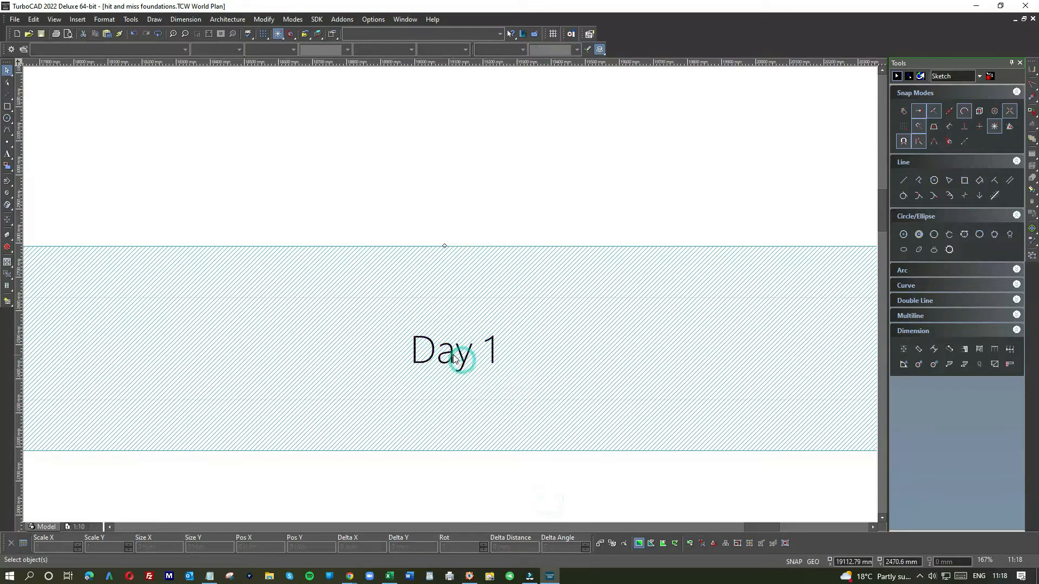
left_click(470, 361)
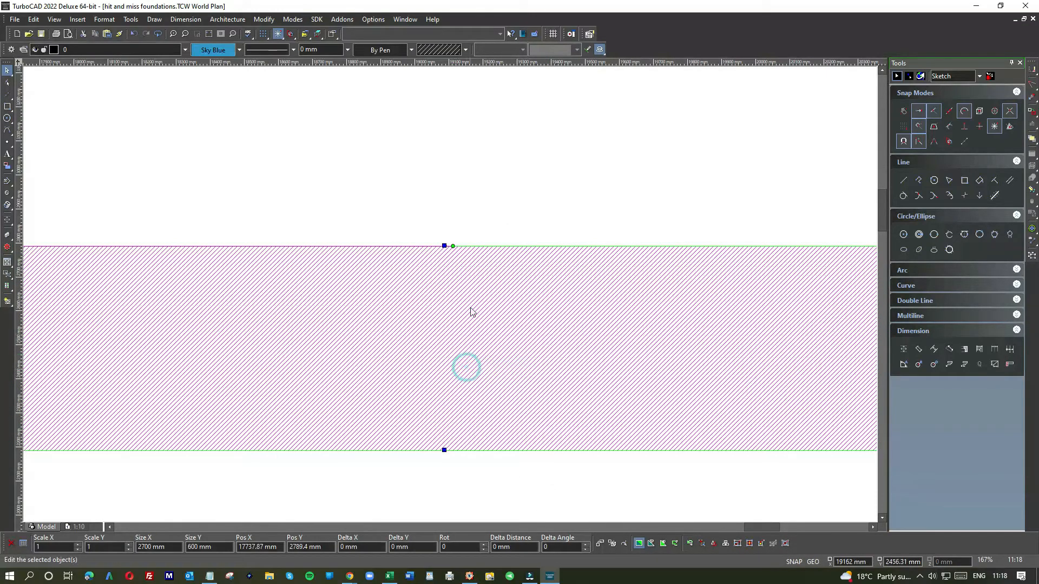
left_click(469, 239)
left_click(457, 349)
left_click(477, 360)
double_click(474, 355)
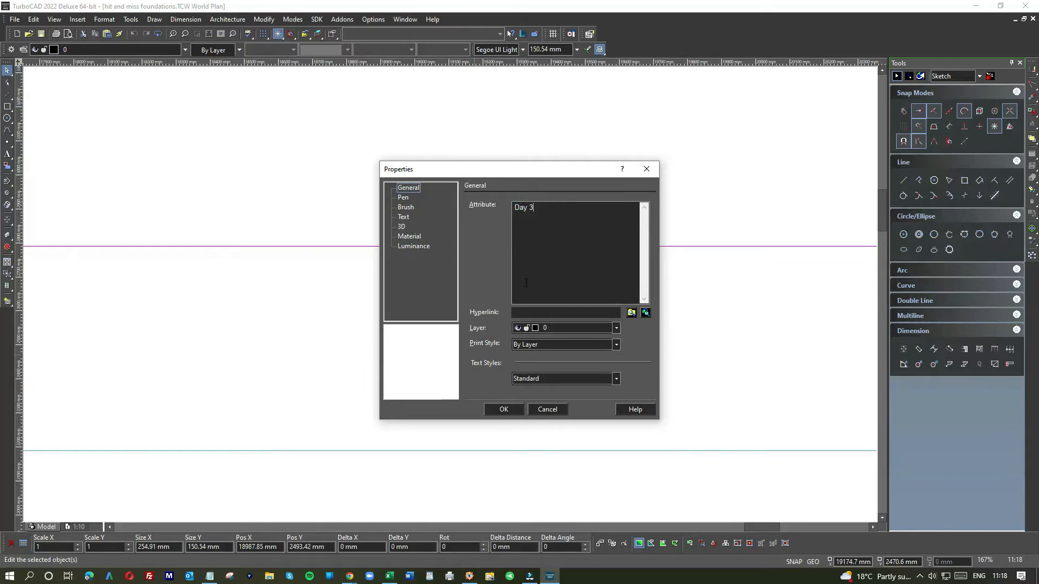
left_click(509, 410)
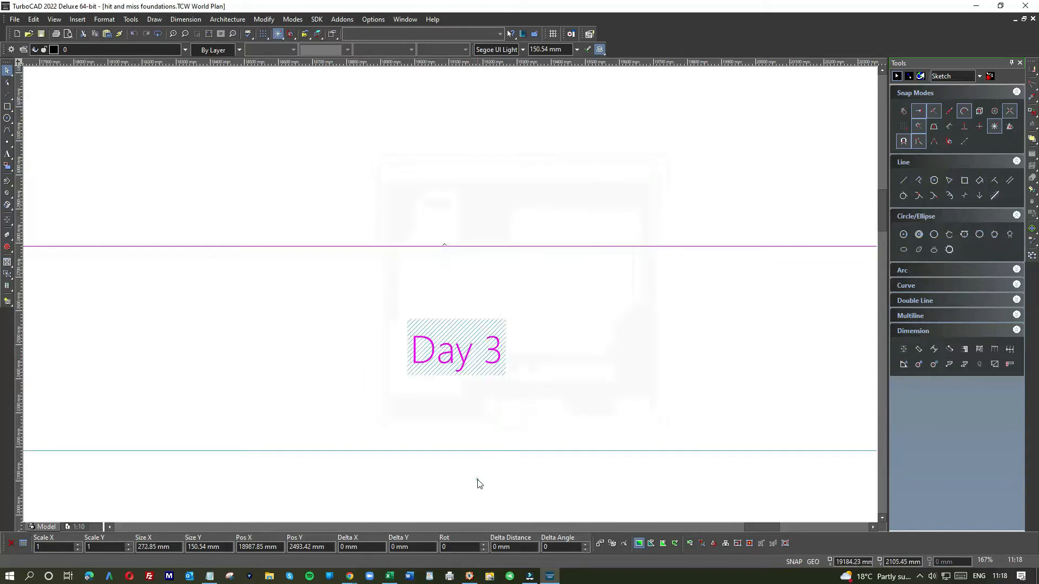
left_click(478, 479)
- Copy the "Day 3" label from the long bottom bay and centre the copy across the right strip
scroll(445, 435, "down", 1)
left_click(458, 251)
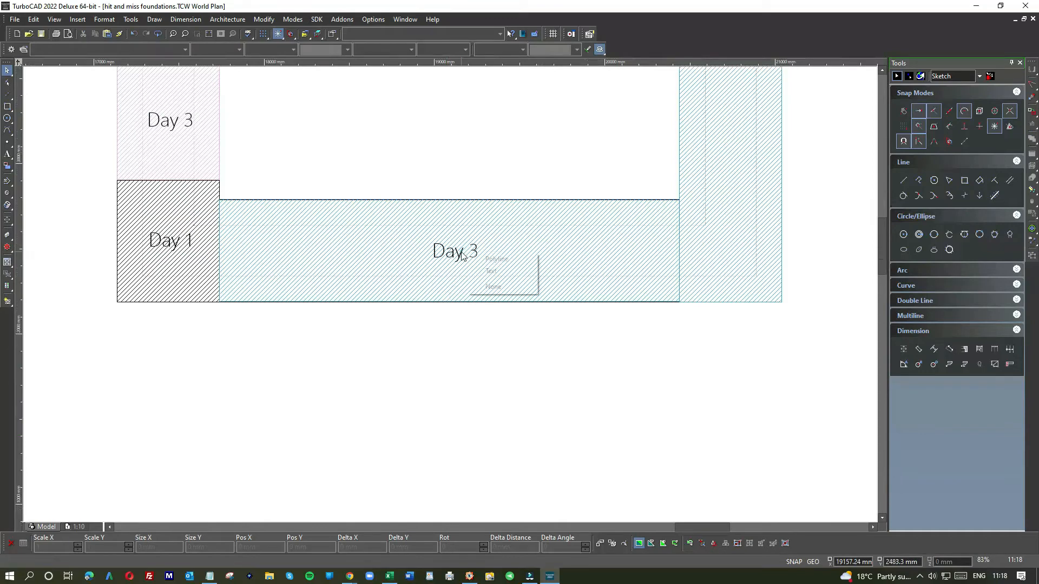
left_click(491, 275)
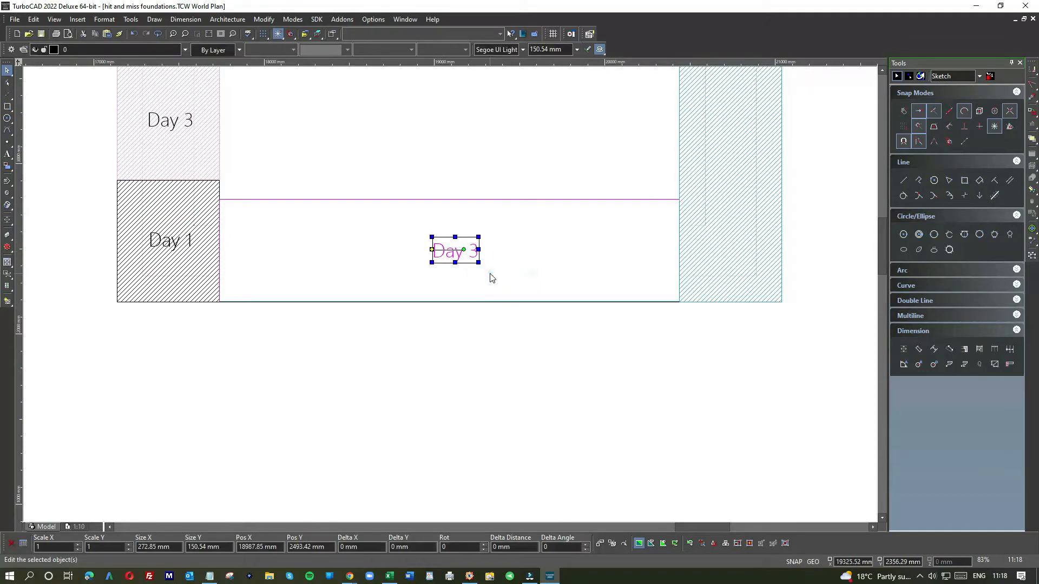
scroll(578, 253, "down", 1)
left_click(599, 229)
left_click(461, 294)
mouse_move(461, 294)
left_mouse_down()
mouse_move(438, 294)
mouse_move(503, 248)
mouse_move(518, 213)
left_mouse_up()
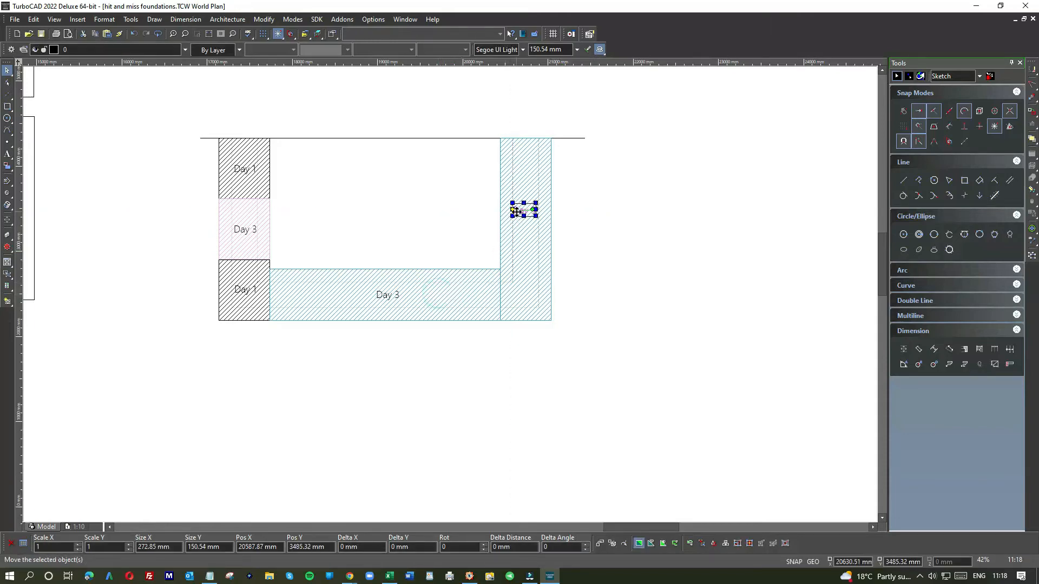
scroll(526, 200, "up", 3)
left_click_drag(489, 273, 501, 331)
left_click(767, 273)
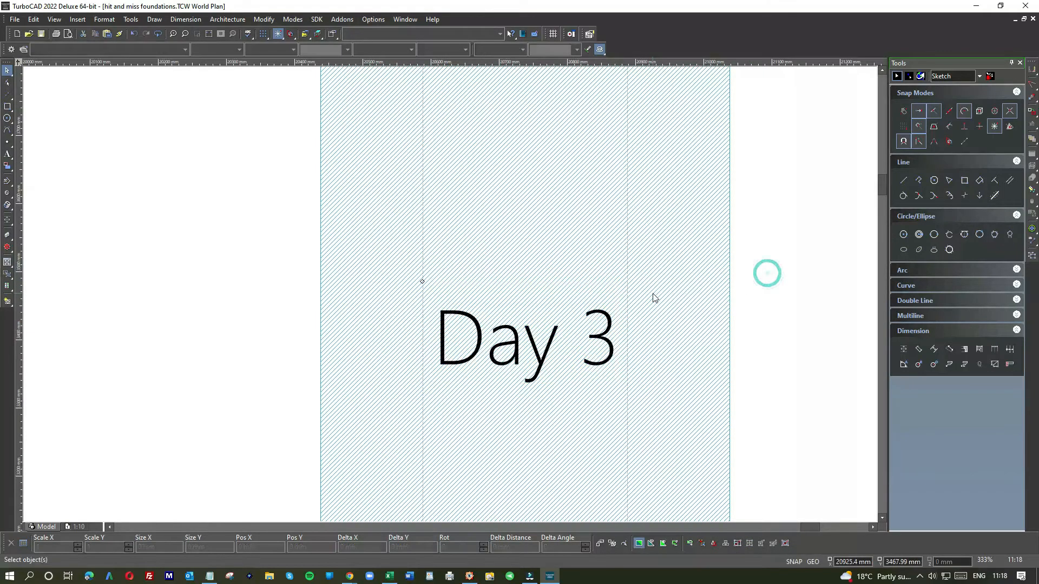
- Set the right strip's Sky Blue bay to the blank line pattern to hide its own outline
left_click(652, 293)
left_click(246, 51)
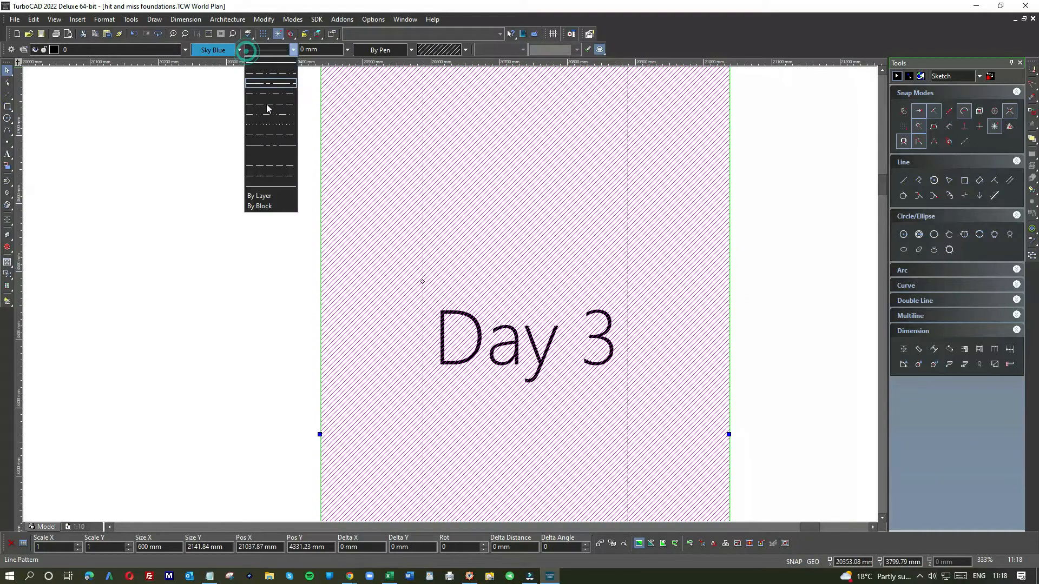
left_click(267, 153)
left_click(223, 238)
scroll(448, 341, "down", 3)
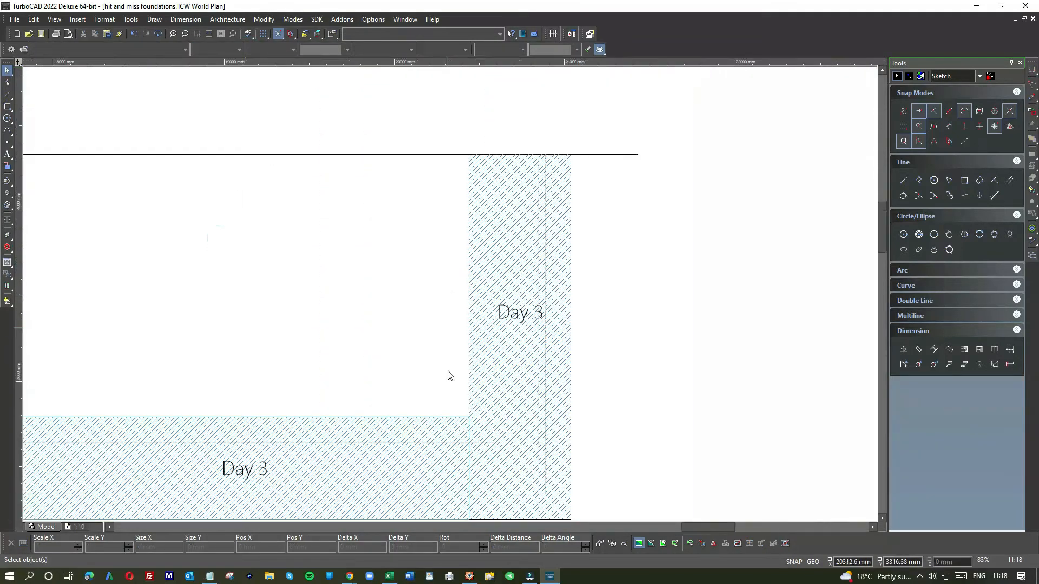
- Apply the blank line pattern to the long bottom bay's Sky Blue outline
left_click(417, 469)
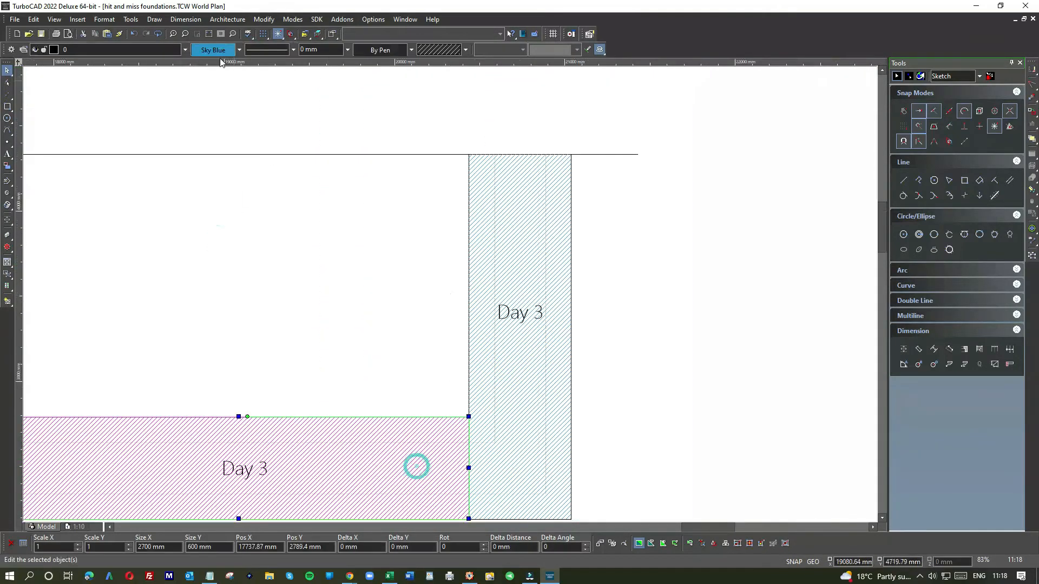
left_click(257, 46)
left_click(263, 161)
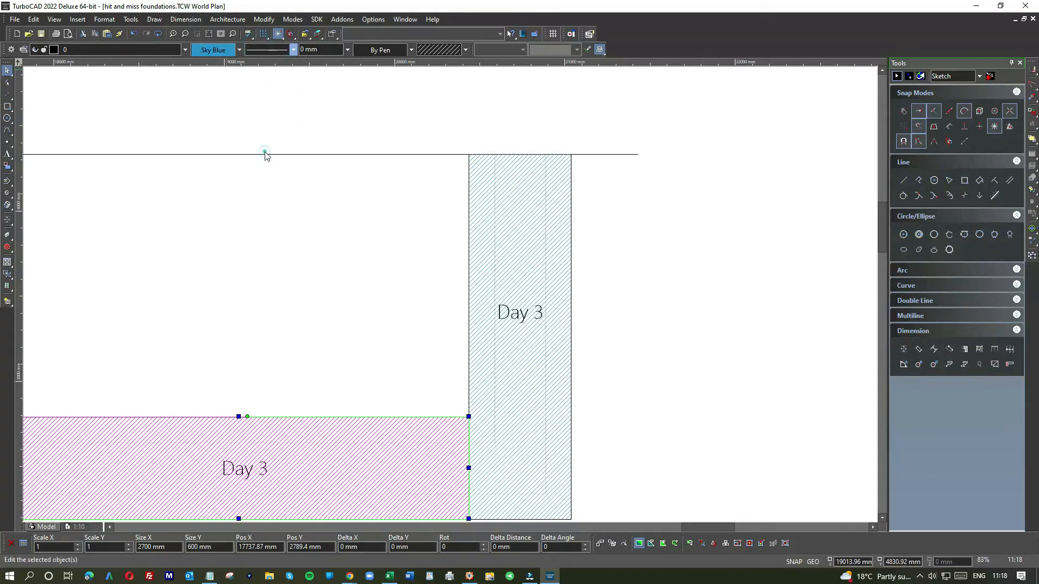
left_click(711, 275)
scroll(452, 300, "down", 2)
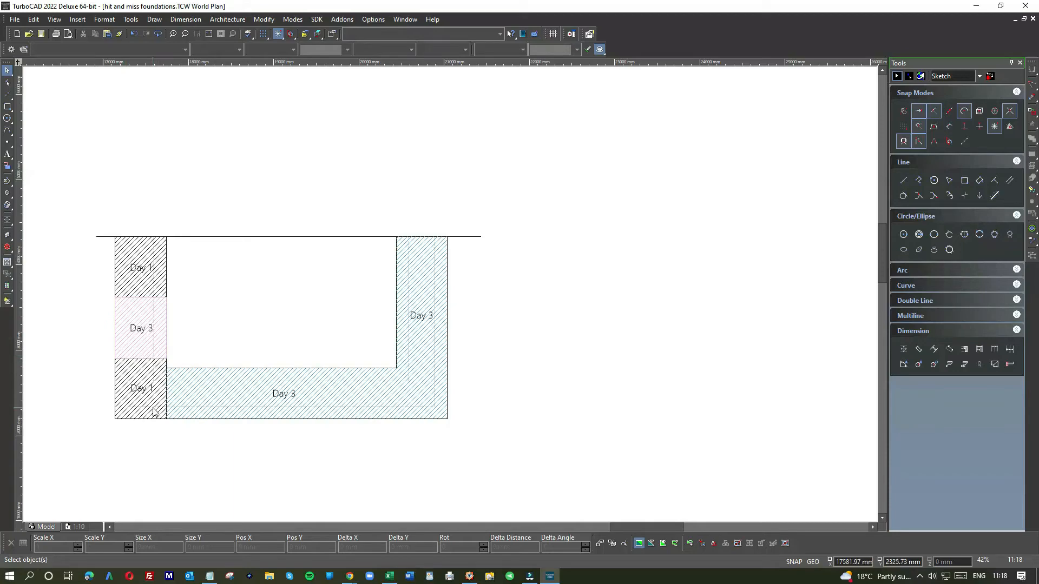
scroll(138, 389, "up", 1)
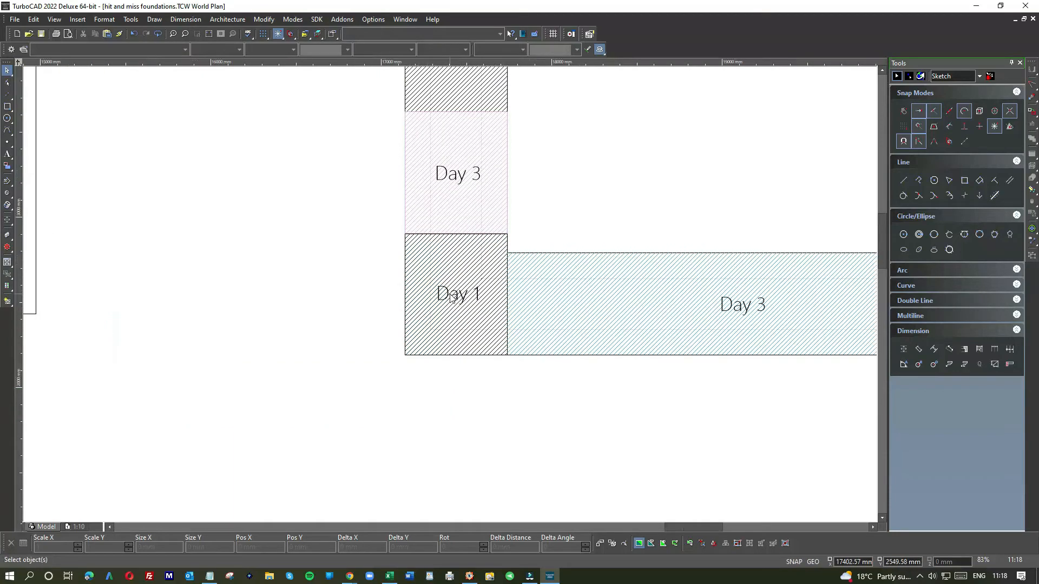
scroll(450, 295, "down", 1)
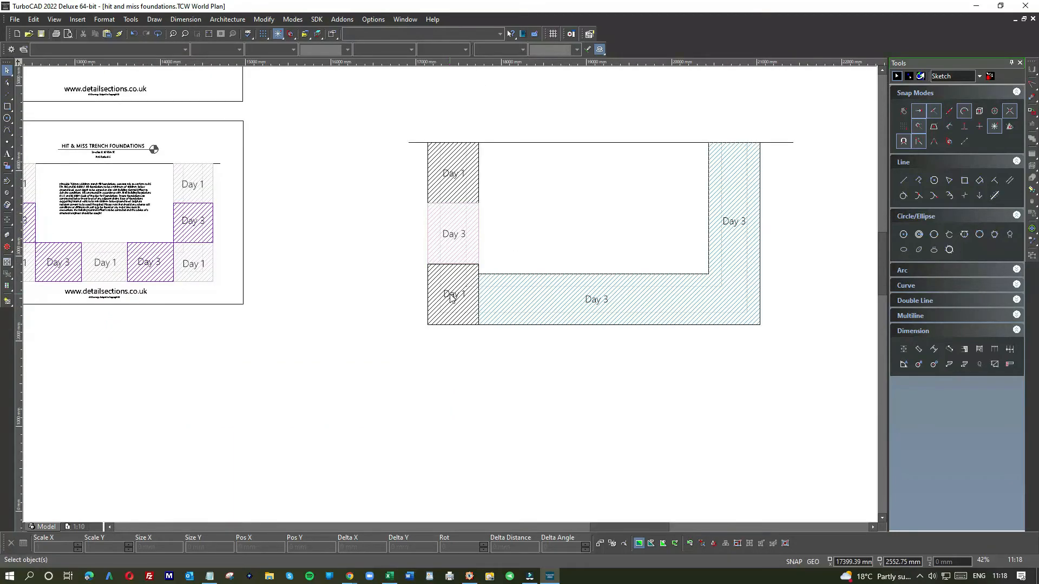
scroll(450, 297, "up", 2)
left_click(453, 298)
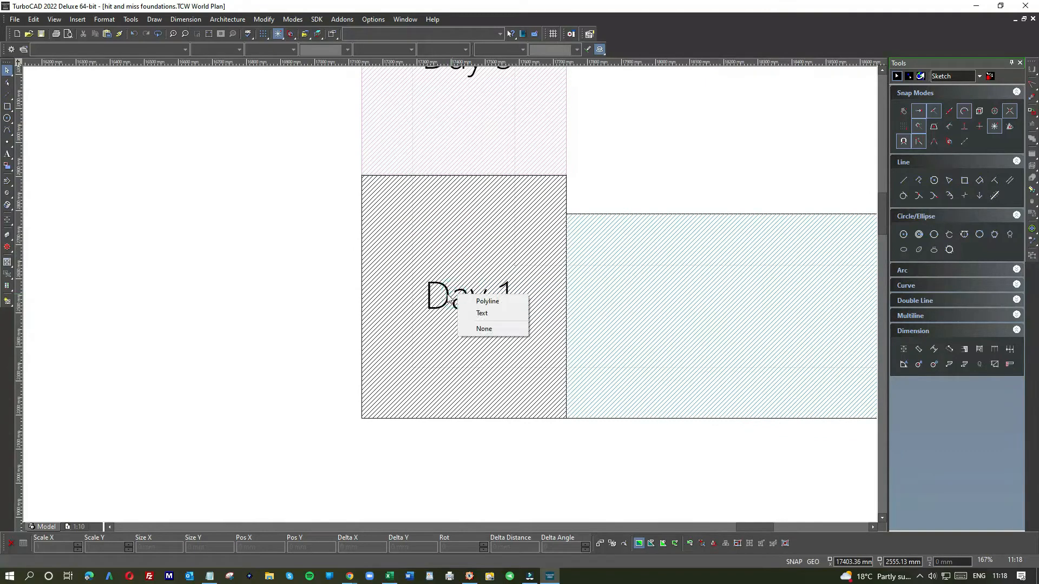
left_click(613, 154)
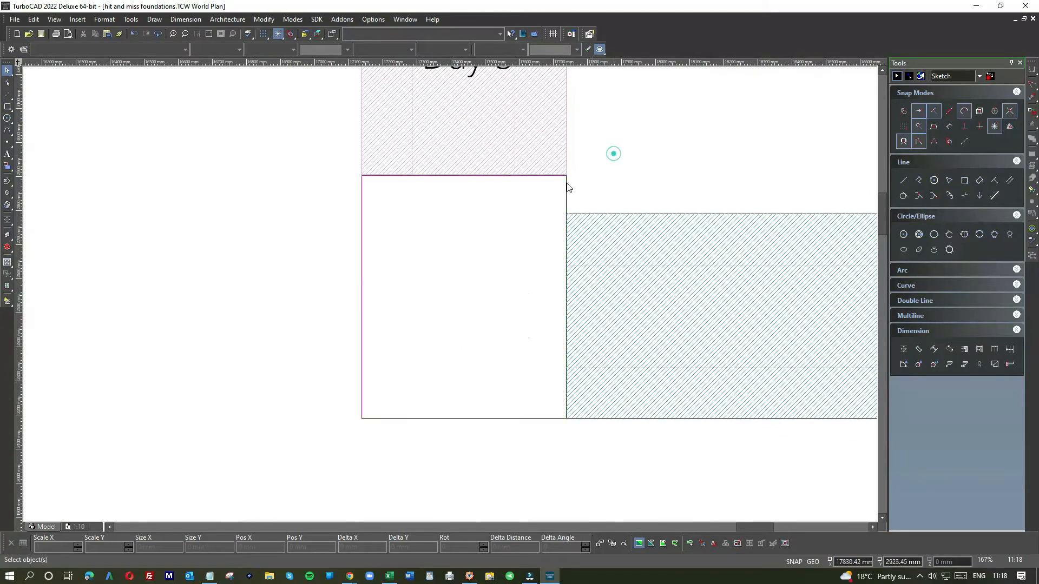
- Change the text of the label in the left strip's top bay to "Day 2"
scroll(540, 187, "down", 1)
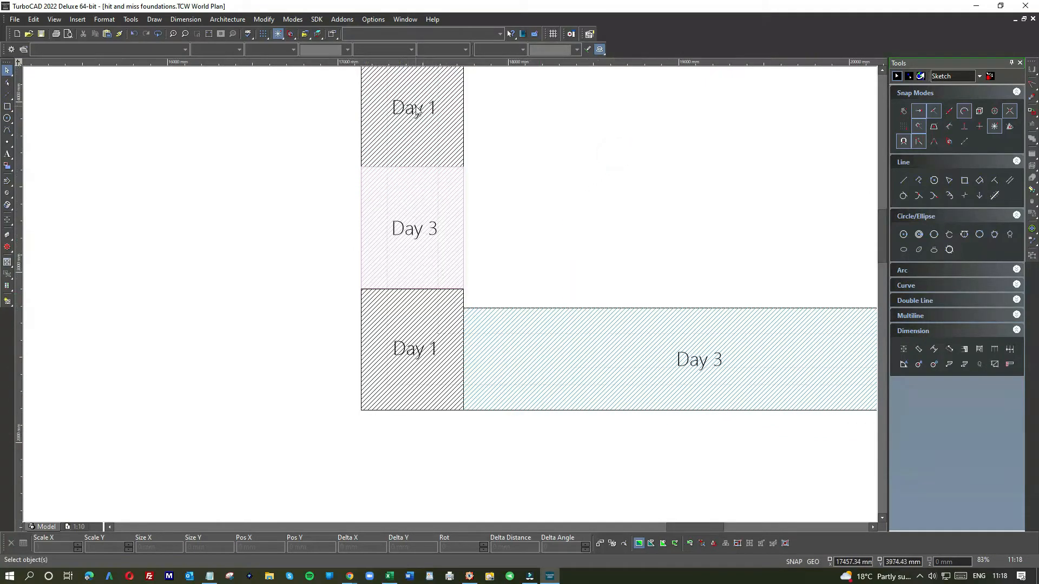
left_click(411, 111)
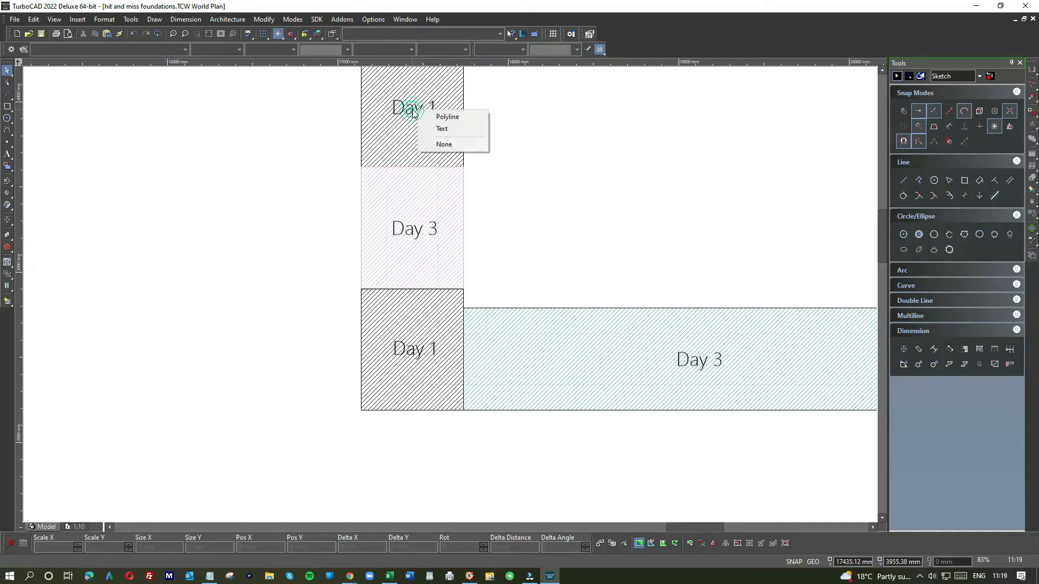
left_click(446, 128)
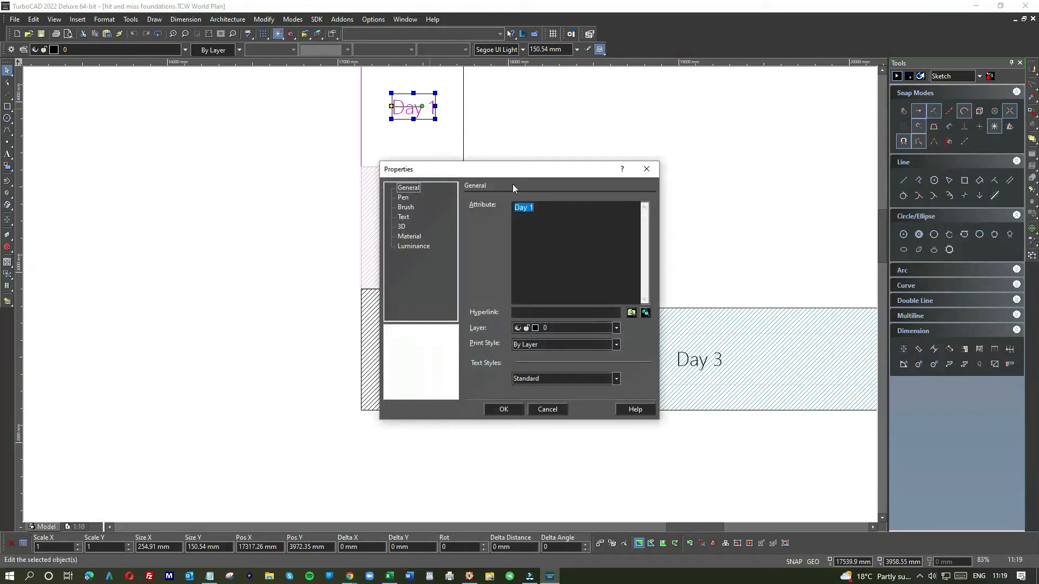
left_click(530, 207)
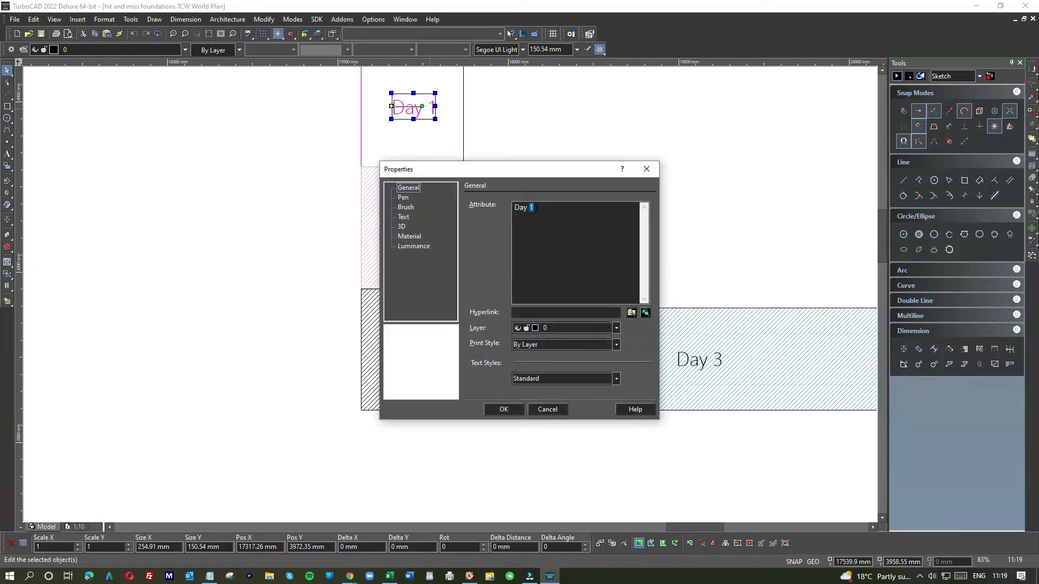
left_click(509, 409)
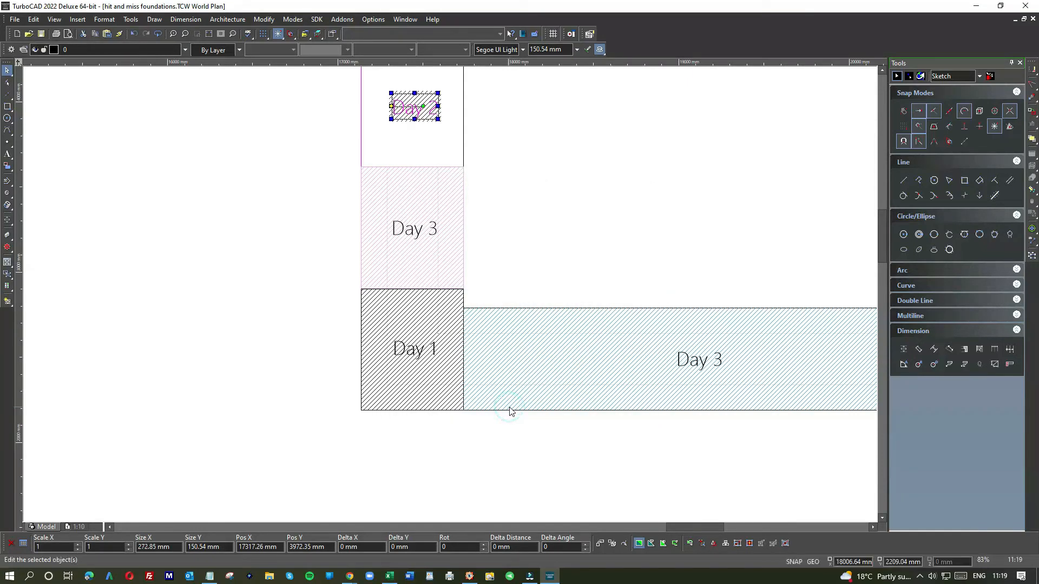
left_click(515, 240)
scroll(451, 298, "down", 2)
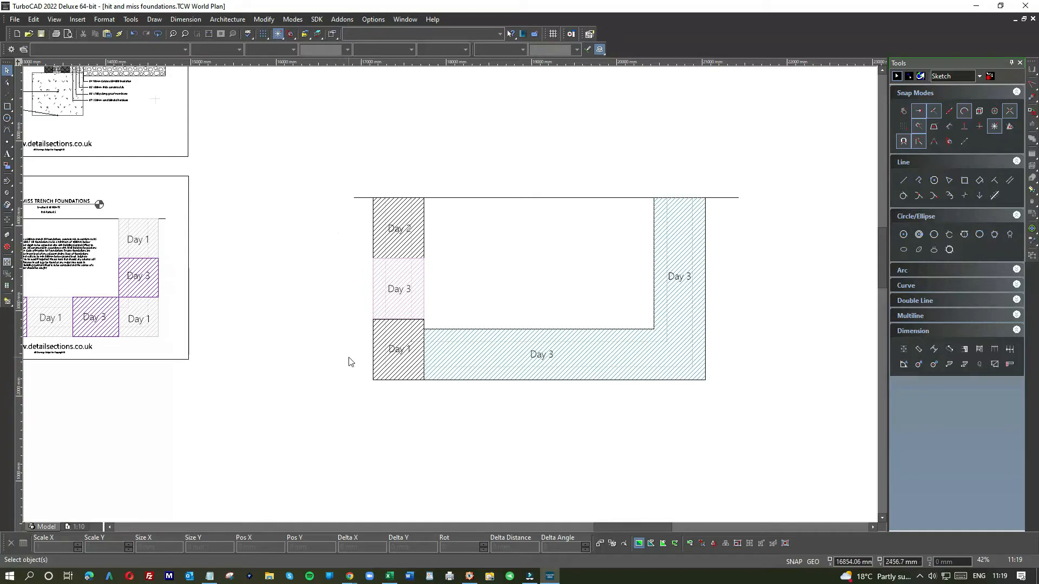
- Draw a rectangle about 5025 by 570 mm above the plan, ending at the right end of the top line
left_click(499, 267)
left_click(964, 180)
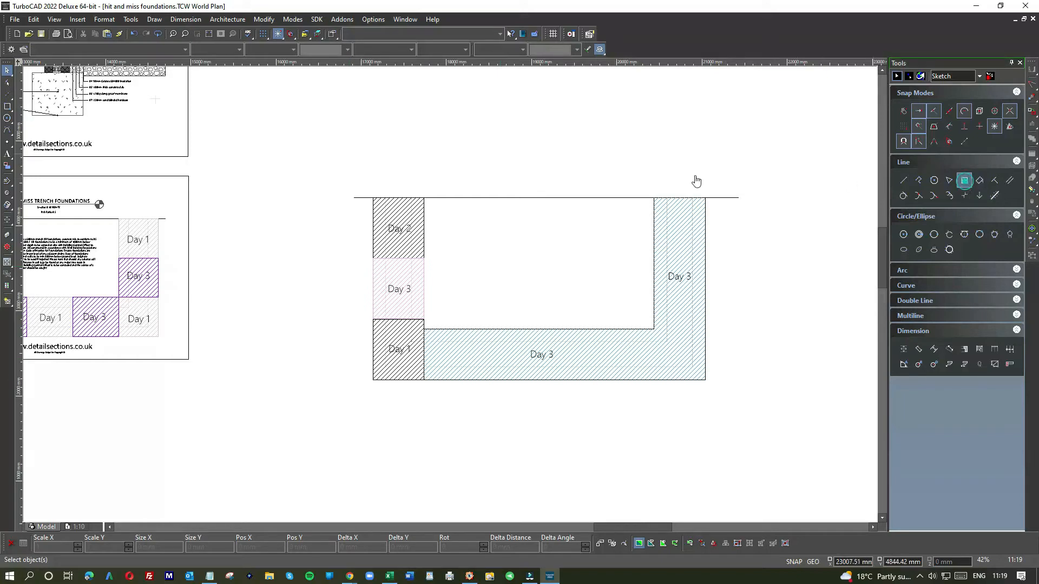
left_click(310, 149)
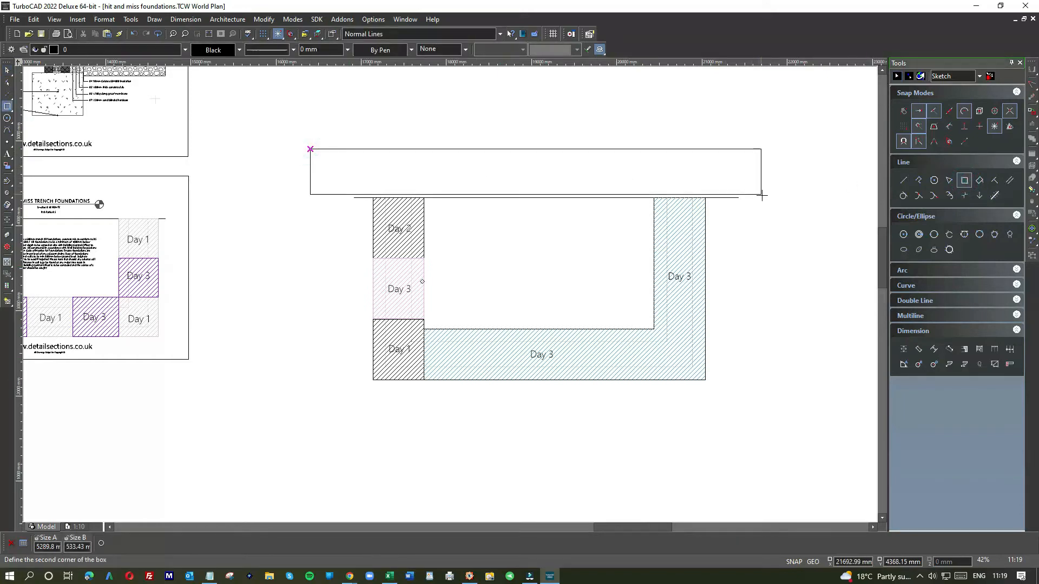
left_click(738, 198)
left_click(7, 69)
- Fill the rectangle above the plan with the hatch of horizontal lines and short diagonal strokes
left_click(386, 151)
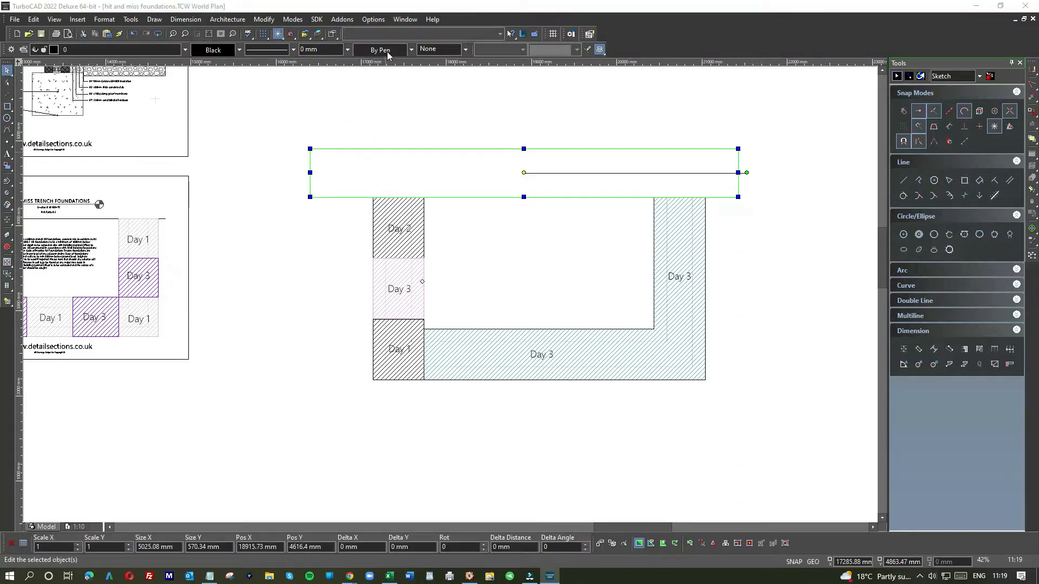
left_click(443, 49)
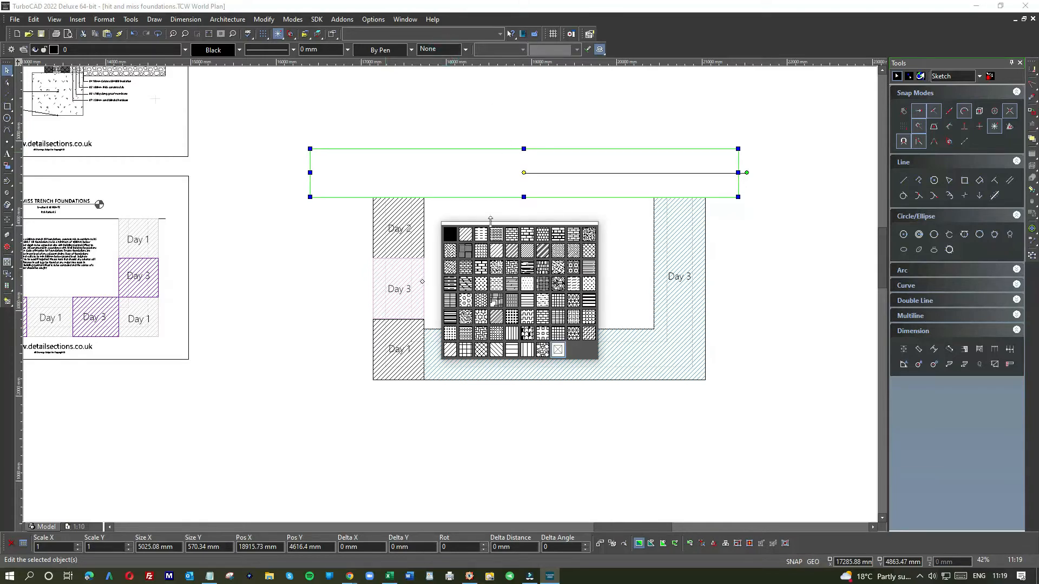
left_click(464, 282)
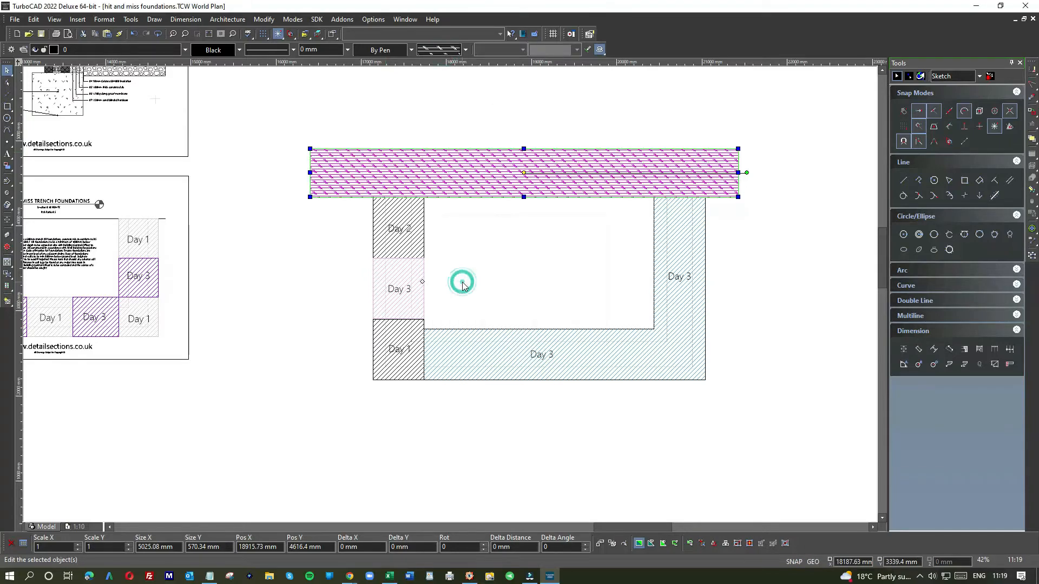
left_click(421, 122)
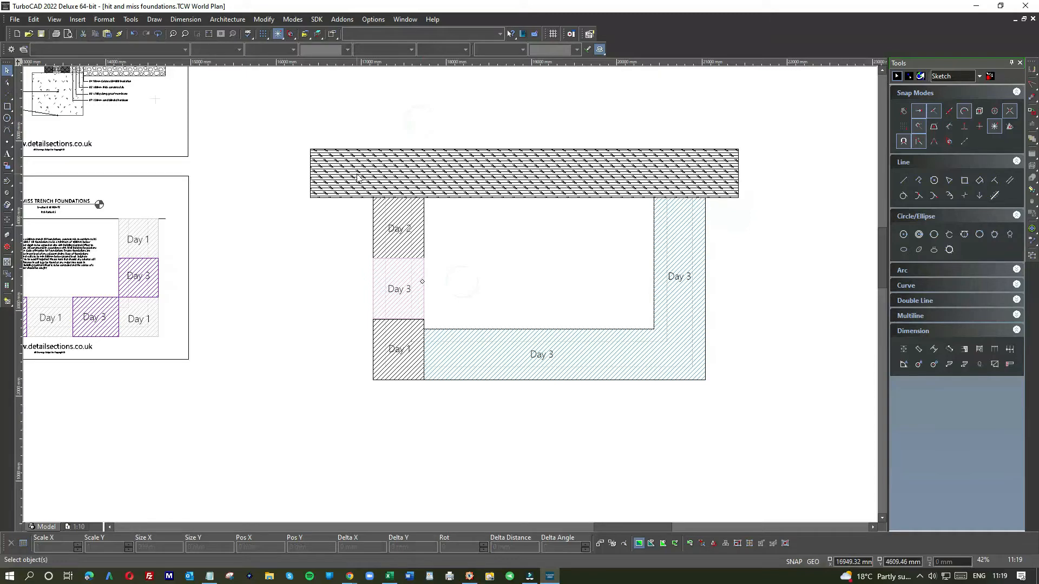
- Duplicate the hatched band above the plan and rotate the copy 90 degrees to stand vertically
left_click(358, 177)
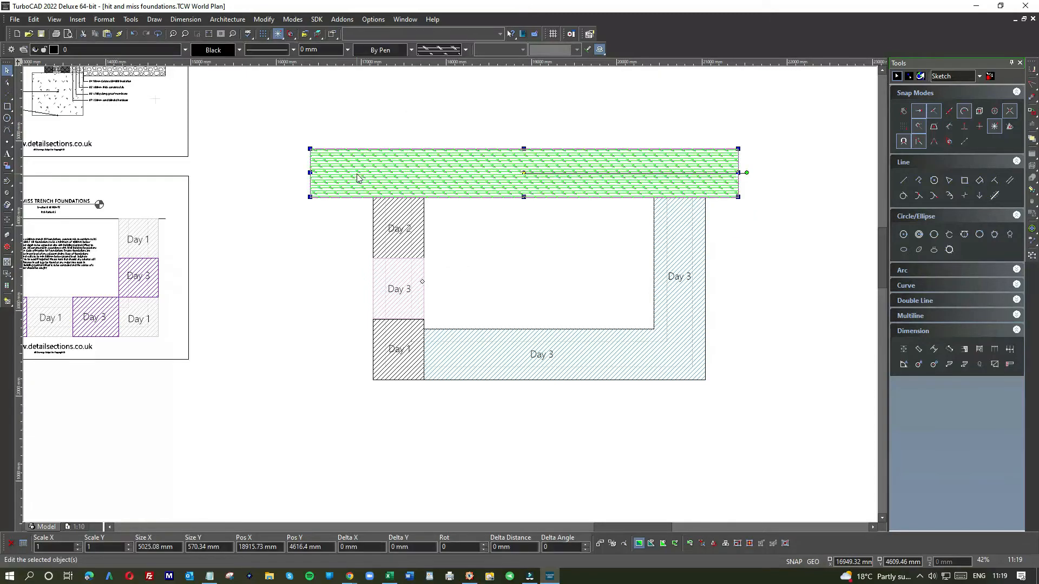
left_click(309, 242)
key("ctrl+v")
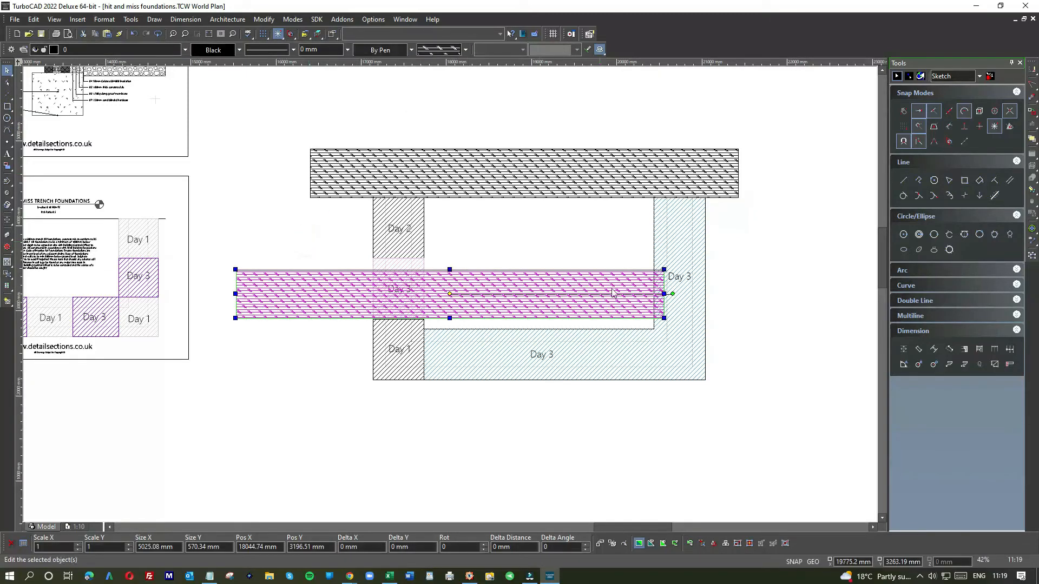
left_click(672, 294)
left_click(486, 184)
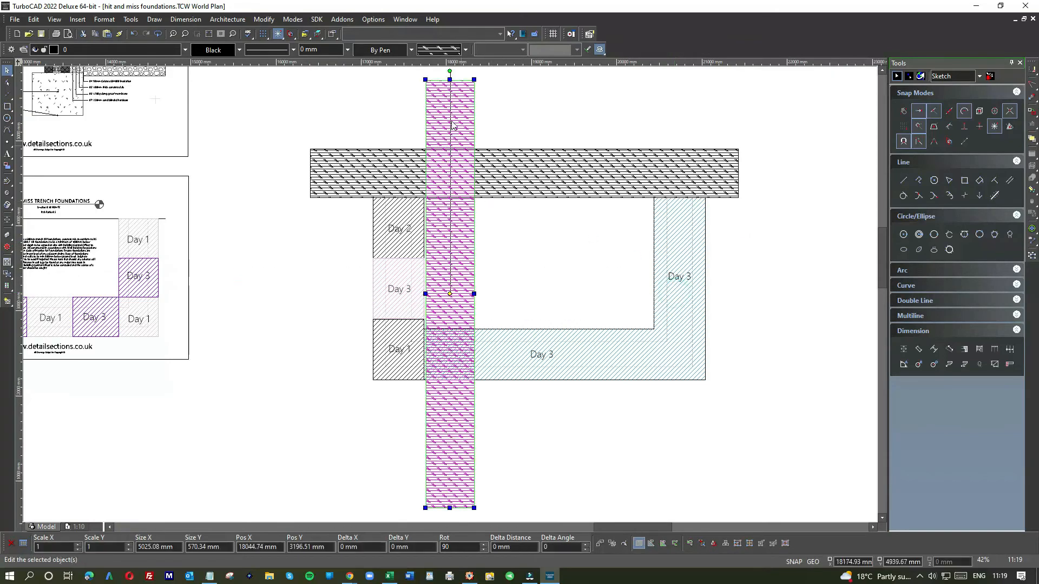
left_click(475, 90)
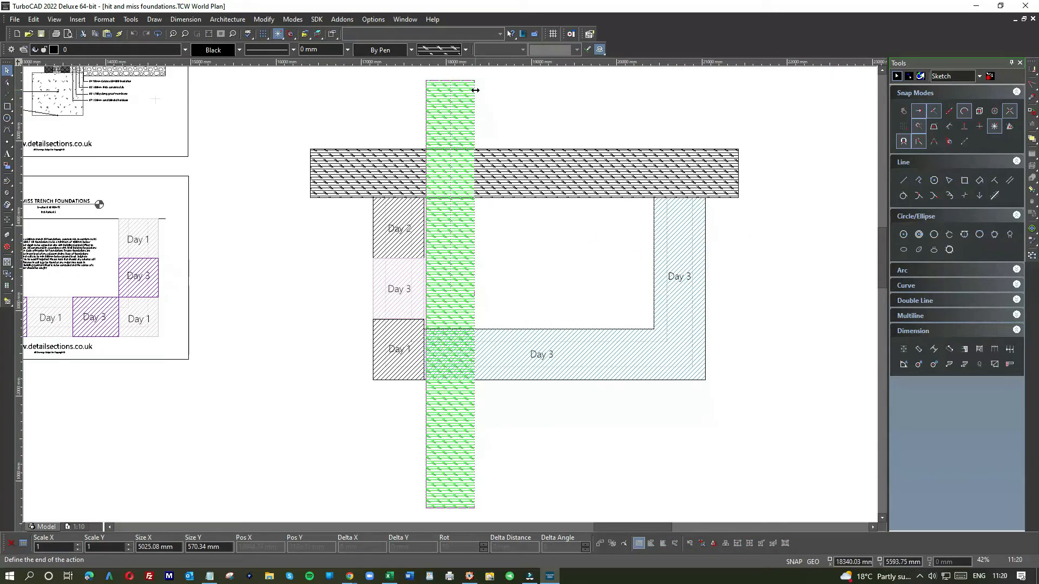
left_click(450, 90)
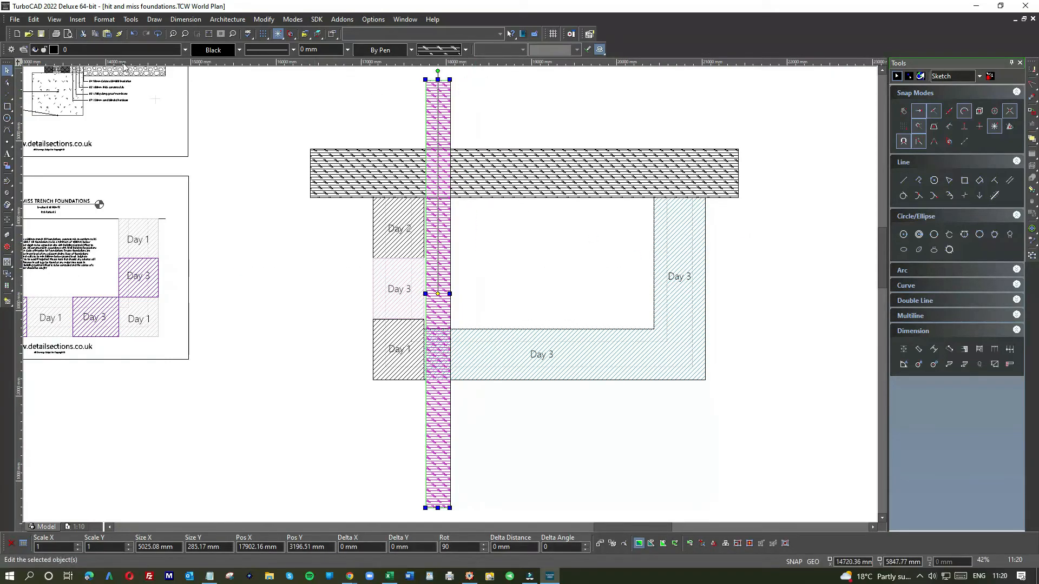
left_click(133, 36)
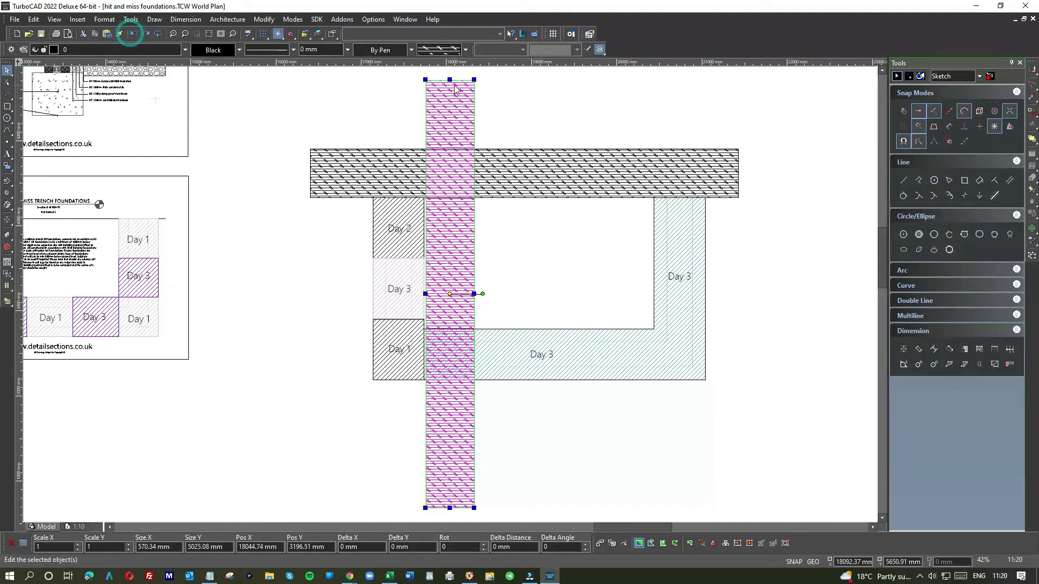
- Move the vertical hatched band beside the left strip, snapping its upper inner corner to the "Day 2" bay's top outer corner
left_click(456, 88)
left_click(355, 209)
scroll(450, 299, "up", 3)
mouse_move(461, 304)
left_mouse_down()
mouse_move(465, 285)
mouse_move(481, 292)
mouse_move(472, 297)
left_mouse_up()
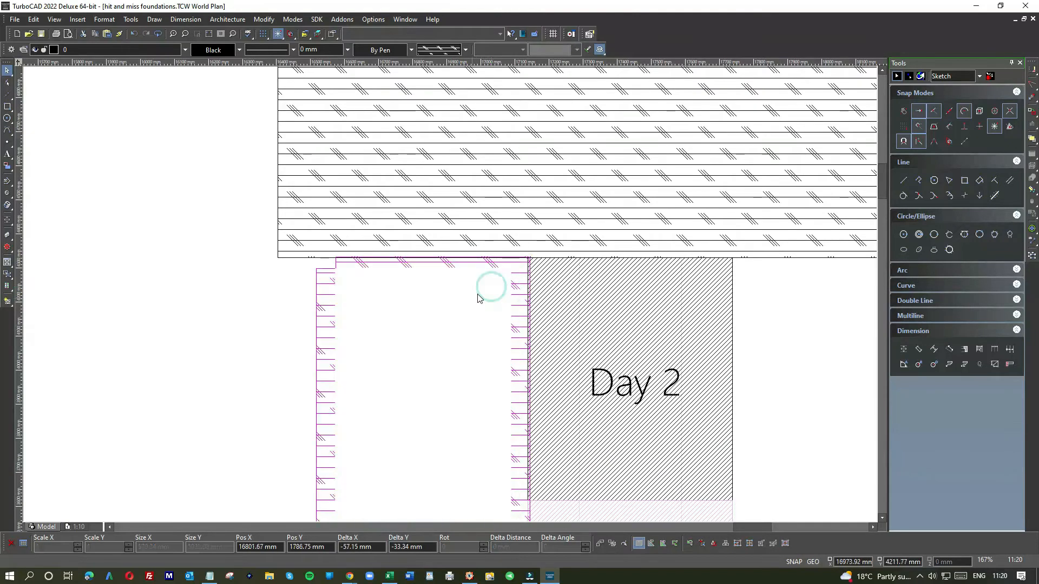
key("e")
left_click(510, 269)
left_click(510, 269)
left_click(510, 269)
left_click_drag(510, 269, 528, 259)
- Shorten the horizontal hatched band so its left end aligns with the vertical band's outer edge
left_click(287, 225)
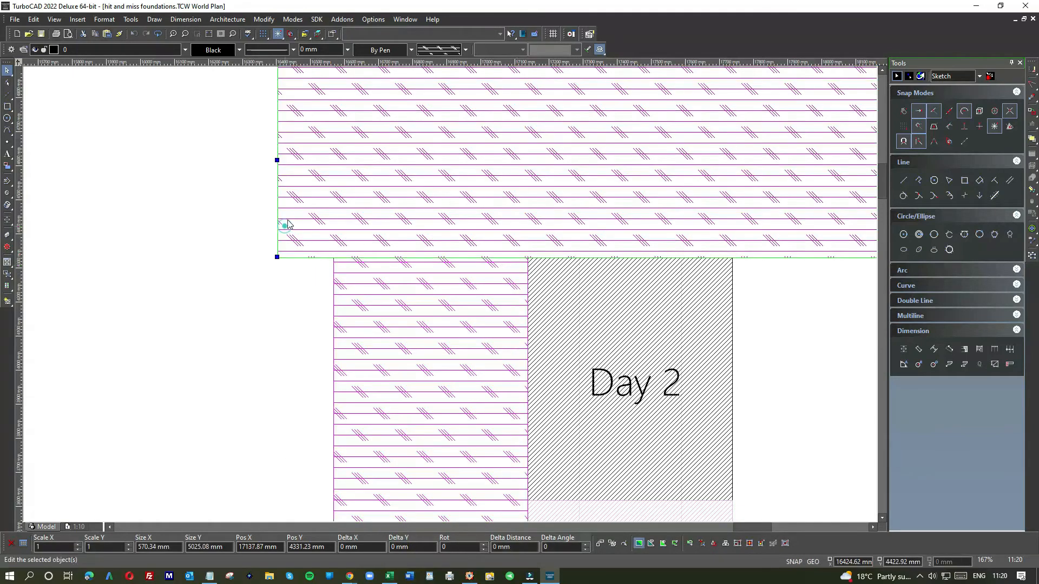
left_click(277, 161)
left_click(333, 262)
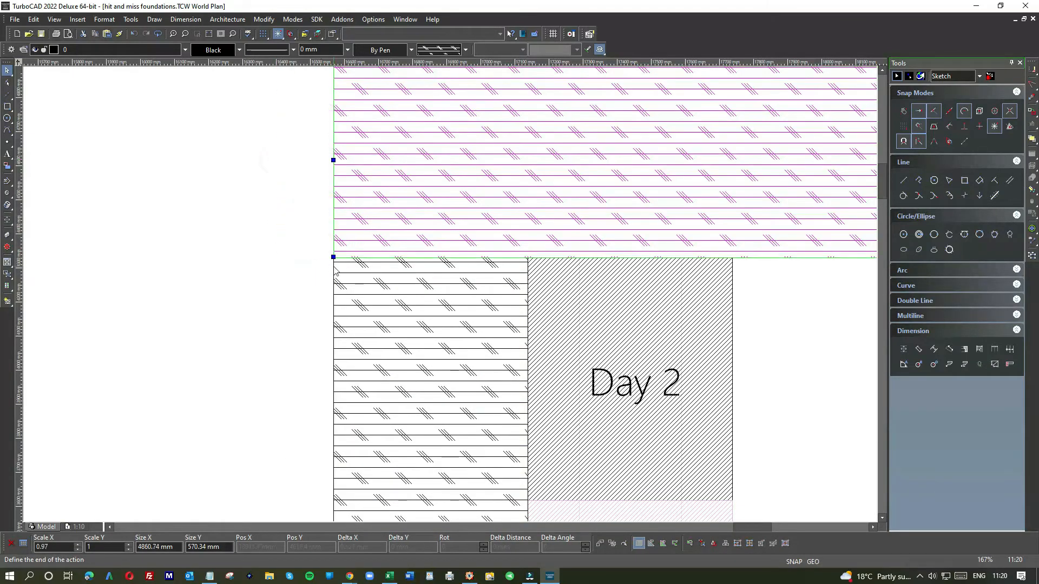
left_click(307, 300)
scroll(350, 319, "down", 1)
scroll(450, 297, "down", 1)
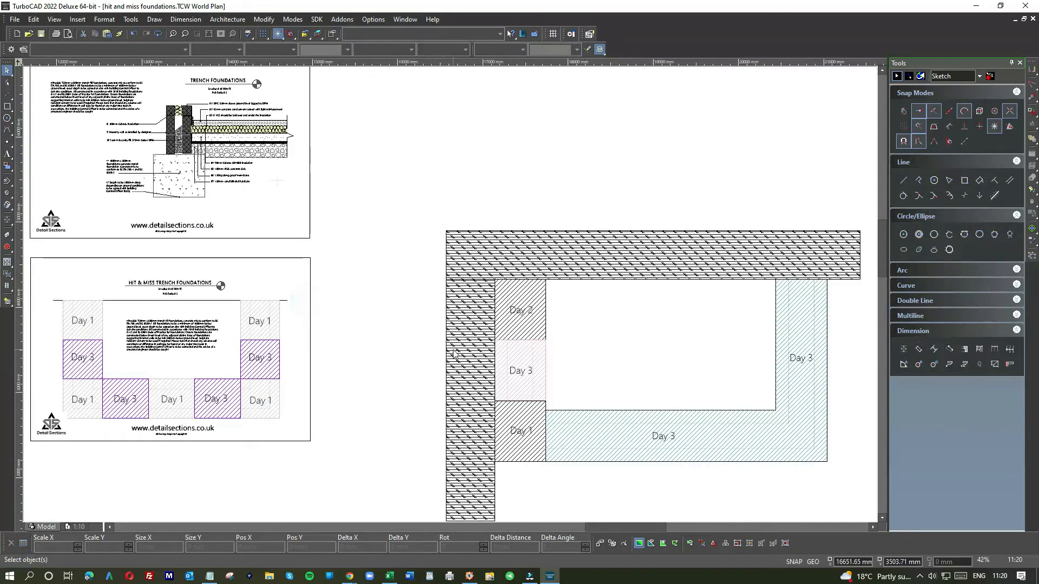
- Apply the blank line pattern to the outlines of the horizontal and vertical hatched bands
scroll(454, 354, "down", 1)
left_click(459, 445)
left_click(459, 473)
left_click(458, 365)
left_click(514, 377)
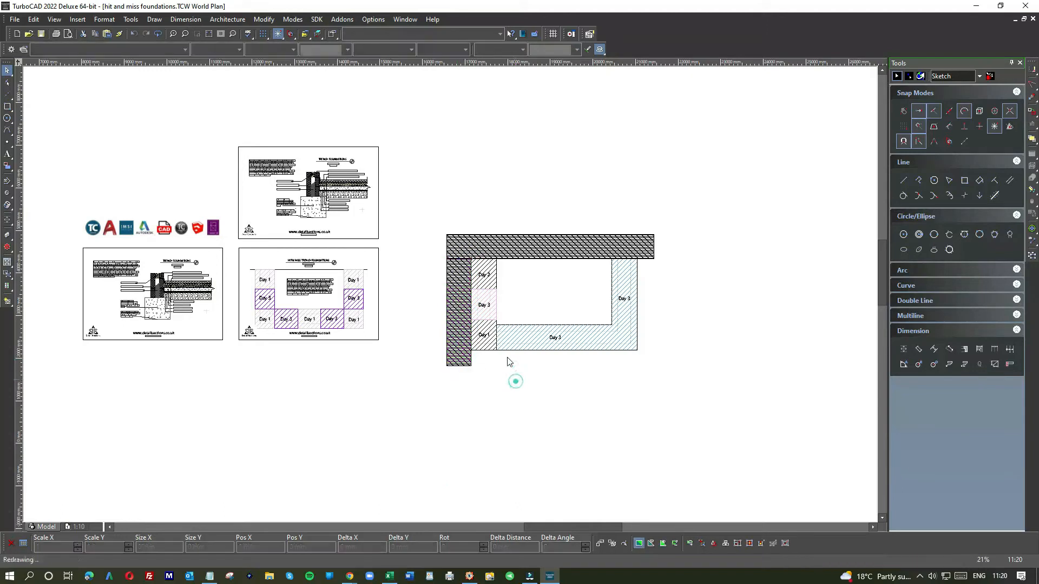
left_click(498, 251)
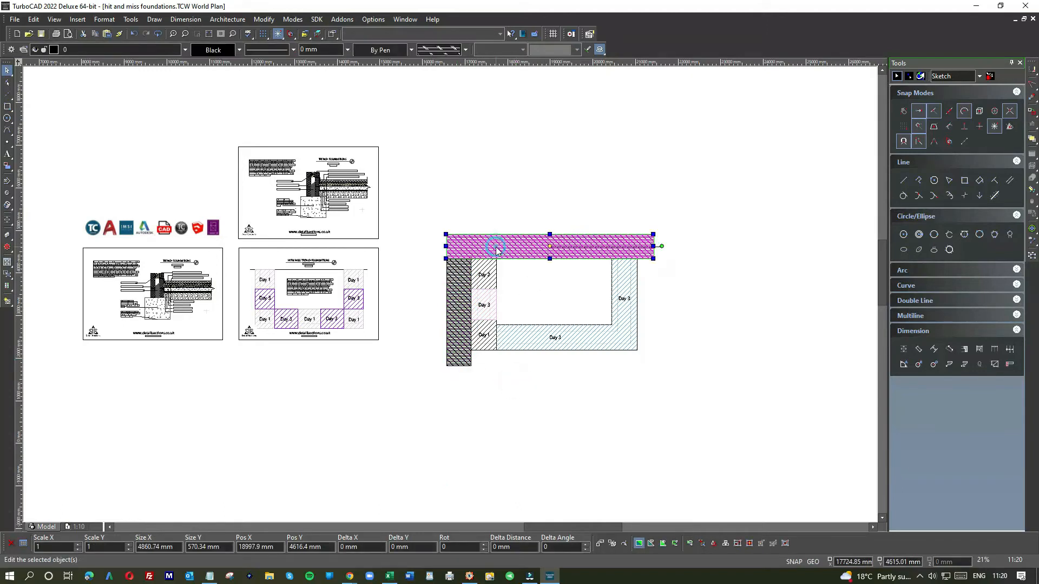
left_click(282, 52)
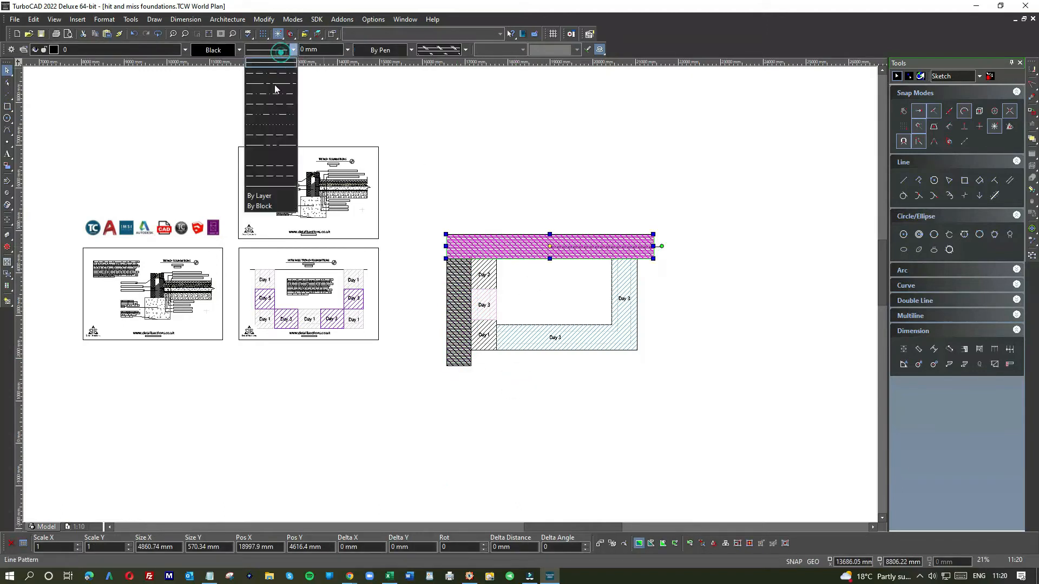
left_click(262, 148)
left_click(456, 289)
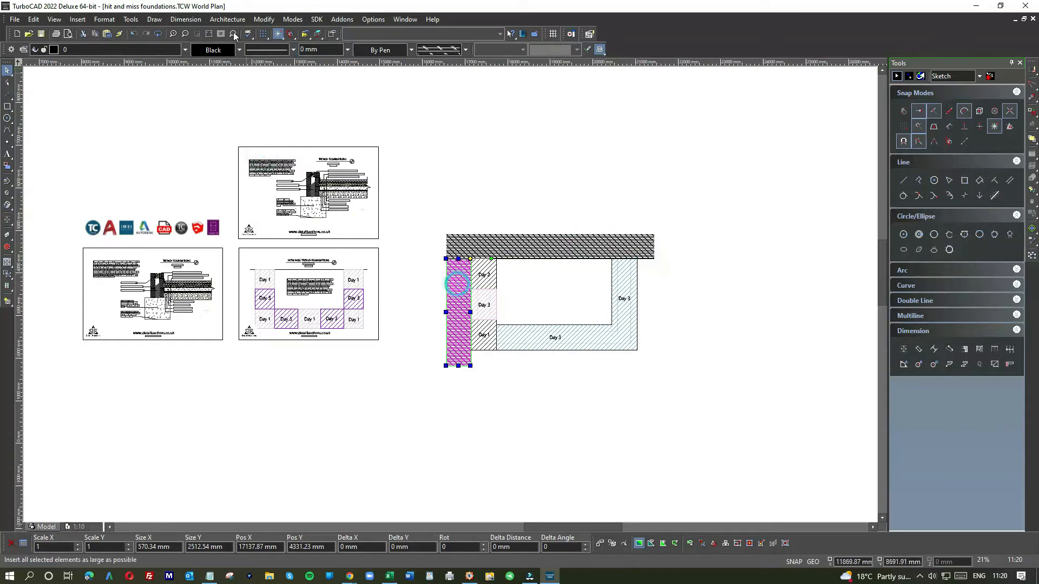
left_click(261, 47)
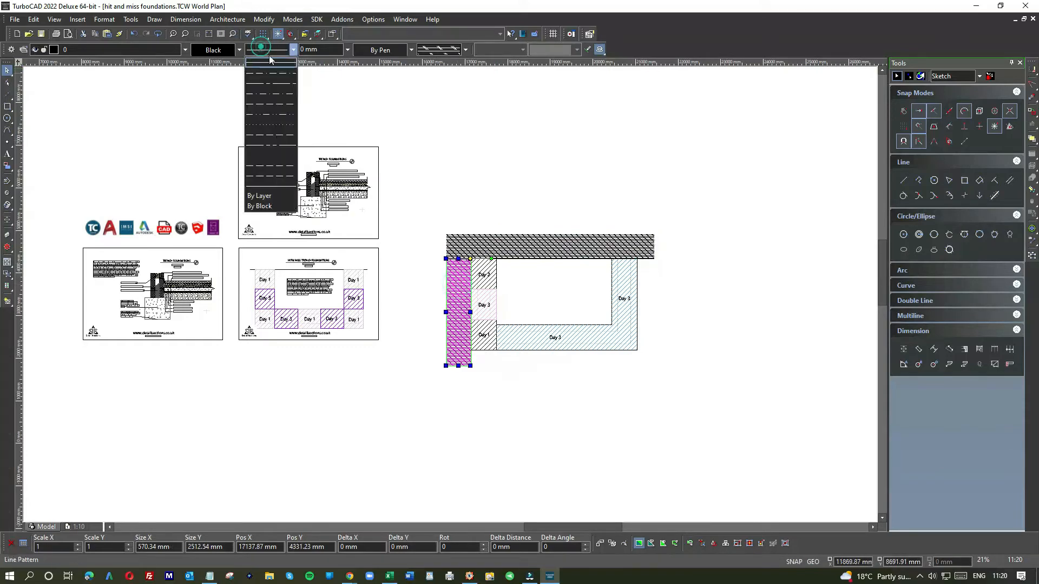
left_click(274, 157)
left_click(494, 159)
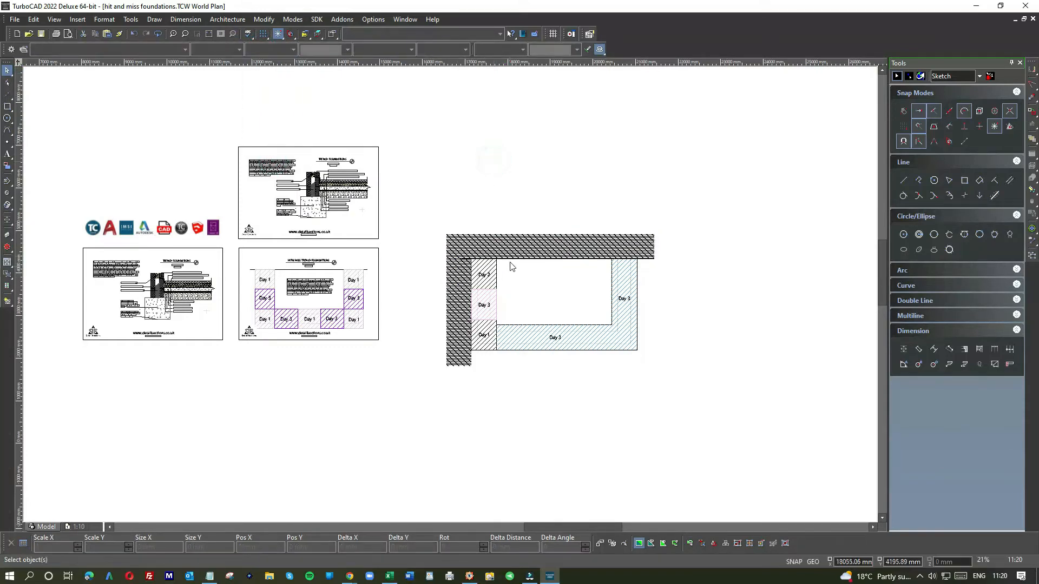
- Delete the separate line running along the lower edge of the horizontal hatched band
scroll(509, 260, "up", 5)
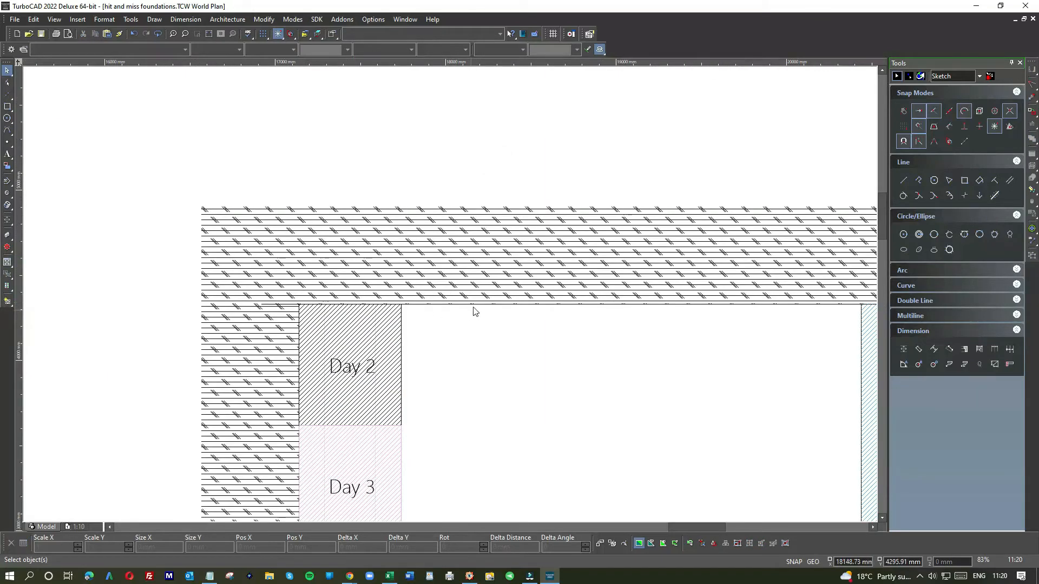
right_click(481, 309)
left_click(503, 316)
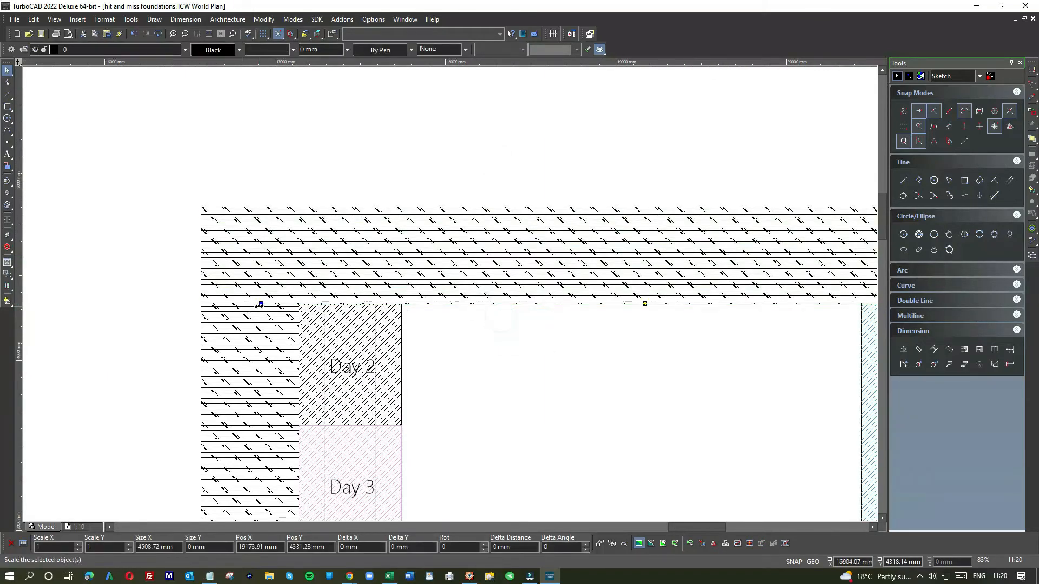
left_click(455, 262)
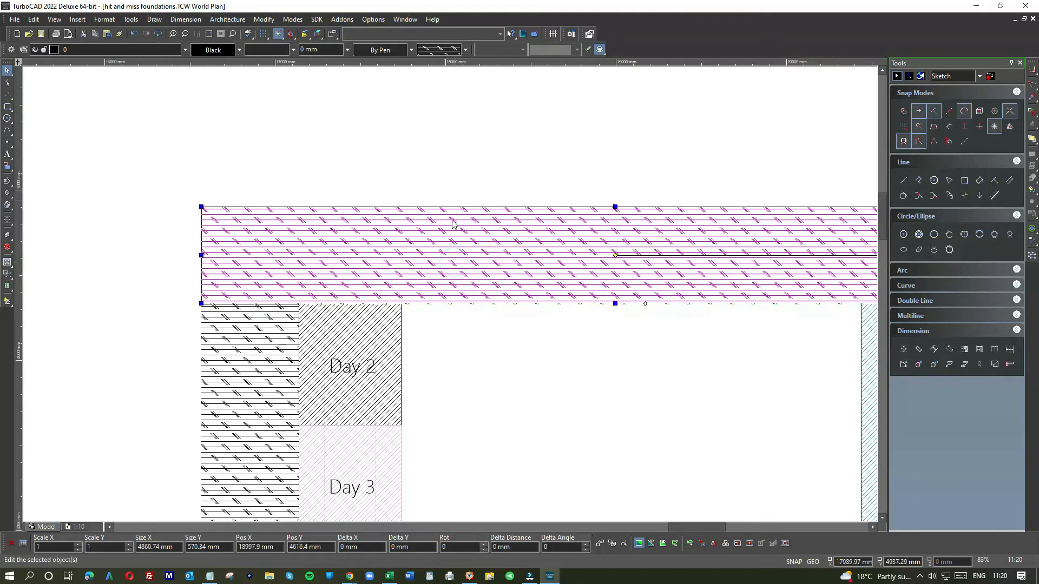
key("Delete")
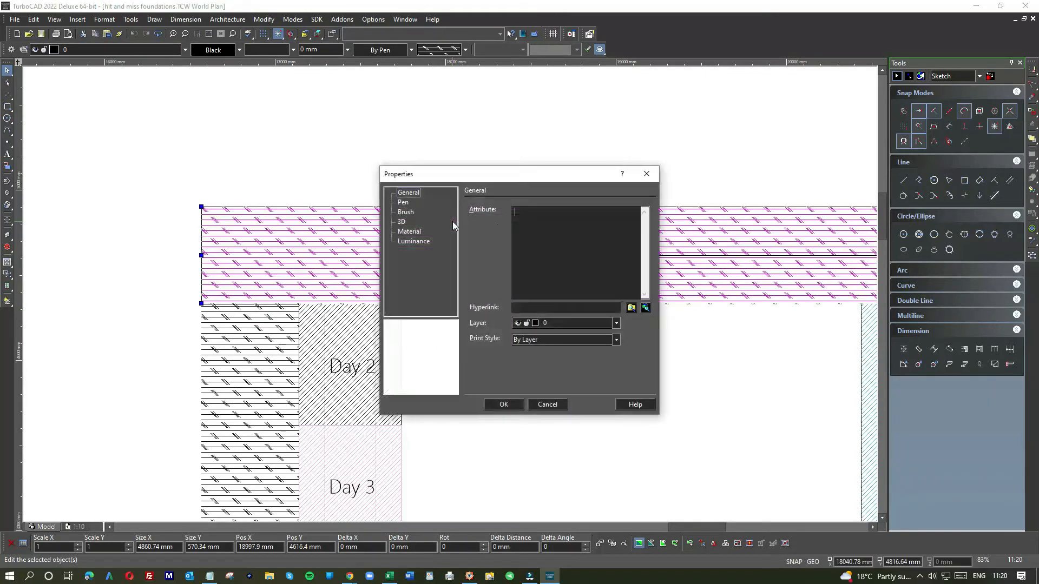
- Set the CORK brush pattern scale of the horizontal hatched band to 500
left_click(402, 222)
left_click(406, 212)
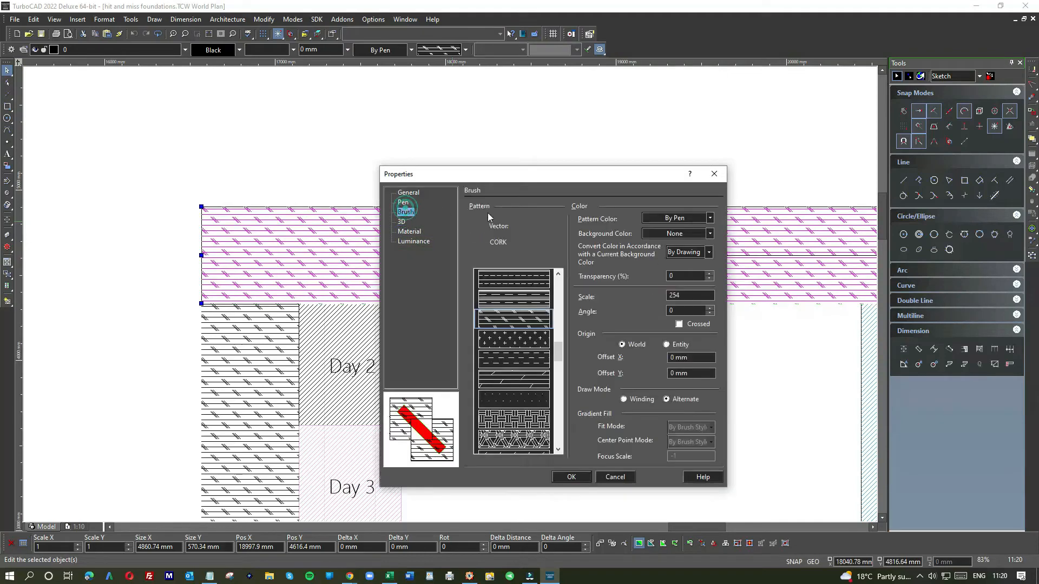
double_click(683, 296)
left_click(572, 477)
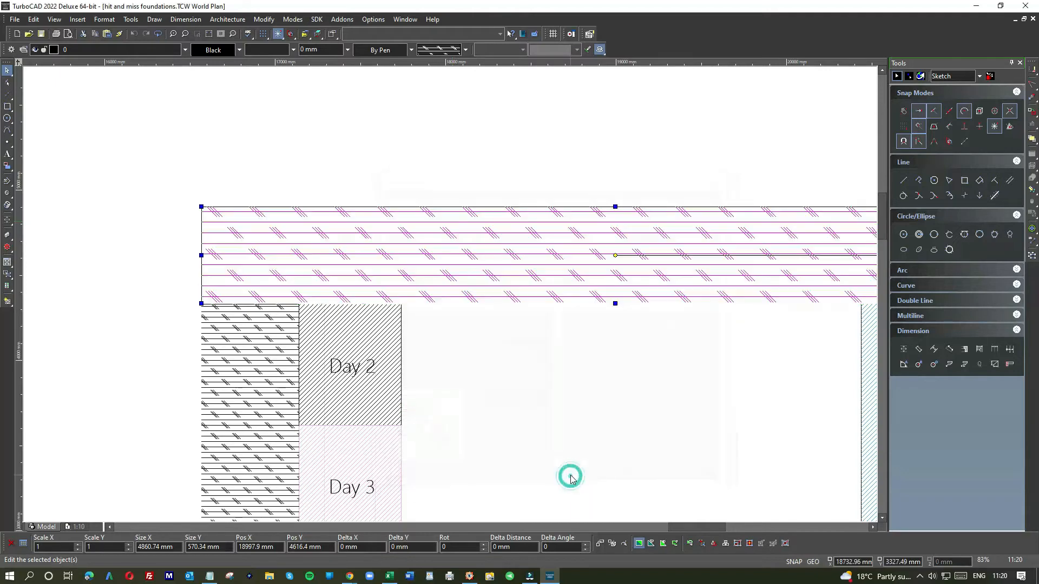
left_click(566, 427)
- Set the CORK brush pattern scale of the vertical hatched band to 500 as well
double_click(272, 396)
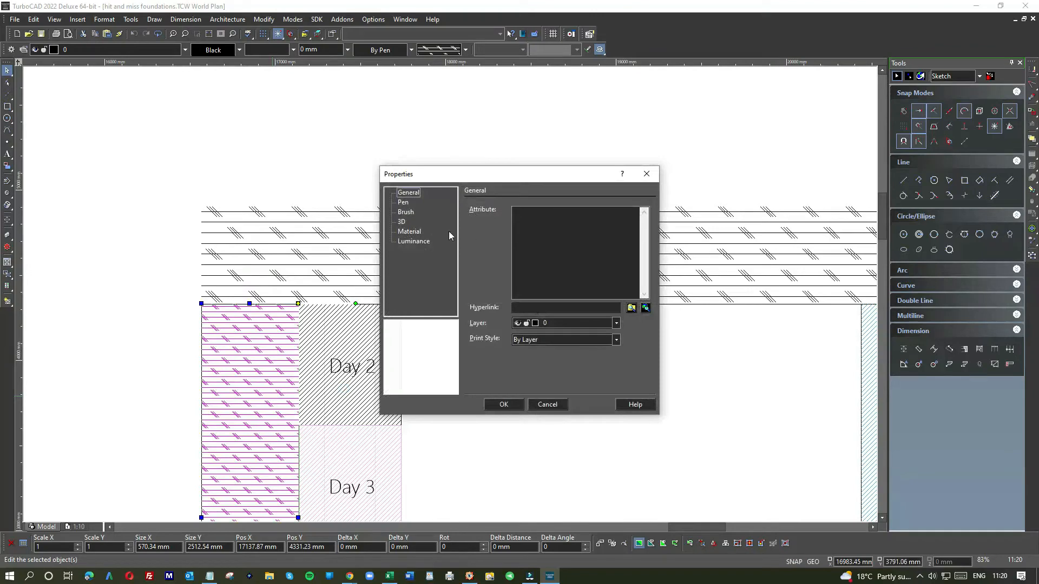
left_click(404, 213)
left_click_drag(690, 293, 644, 301)
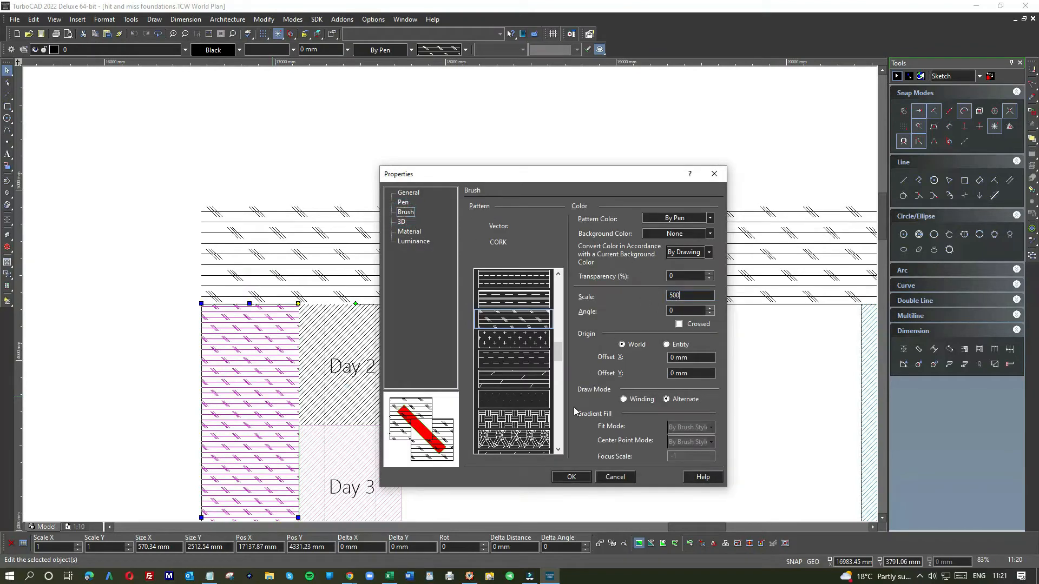
left_click(576, 480)
left_click(576, 448)
- Add the text "Existing Building" above the horizontal hatched band at 195.45 mm height
scroll(534, 412, "down", 1)
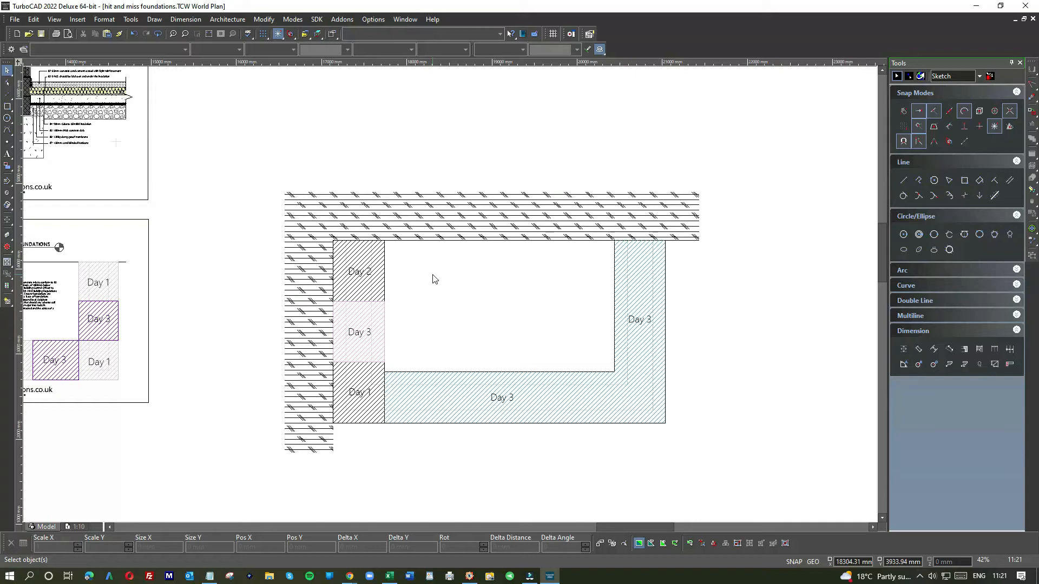
left_click(7, 154)
left_click(414, 165)
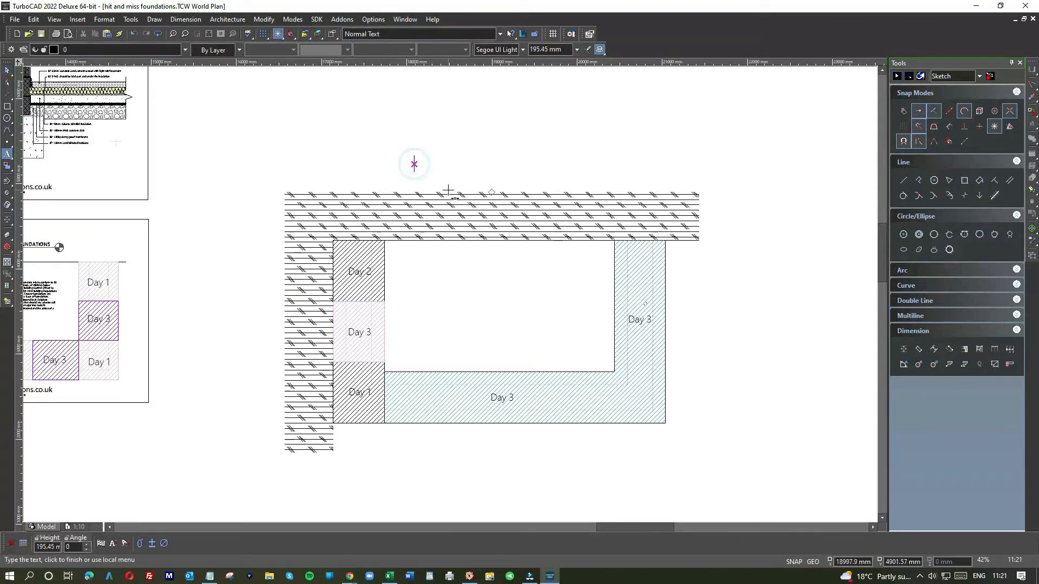
type("Ex")
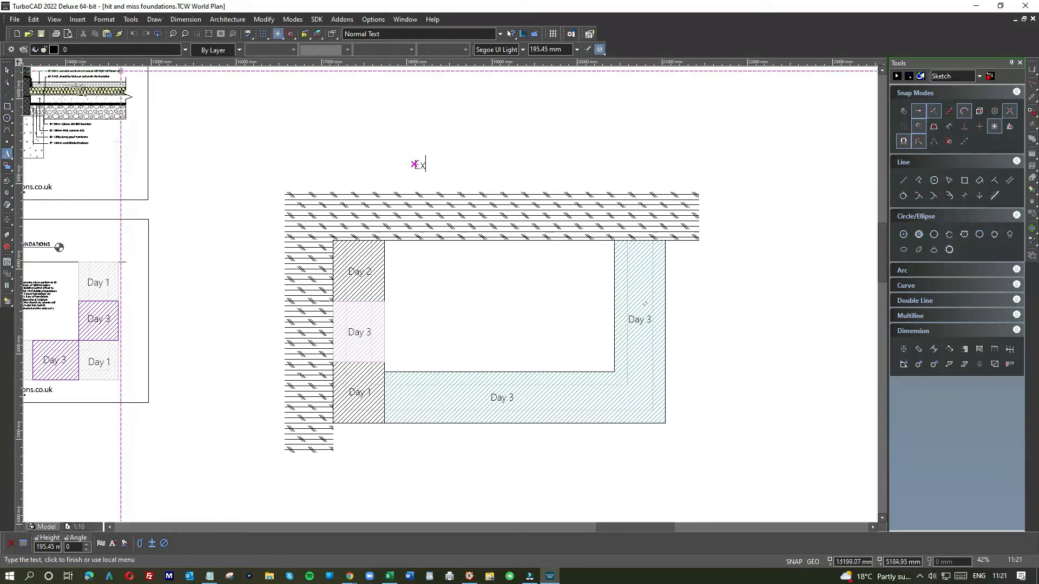
type("i")
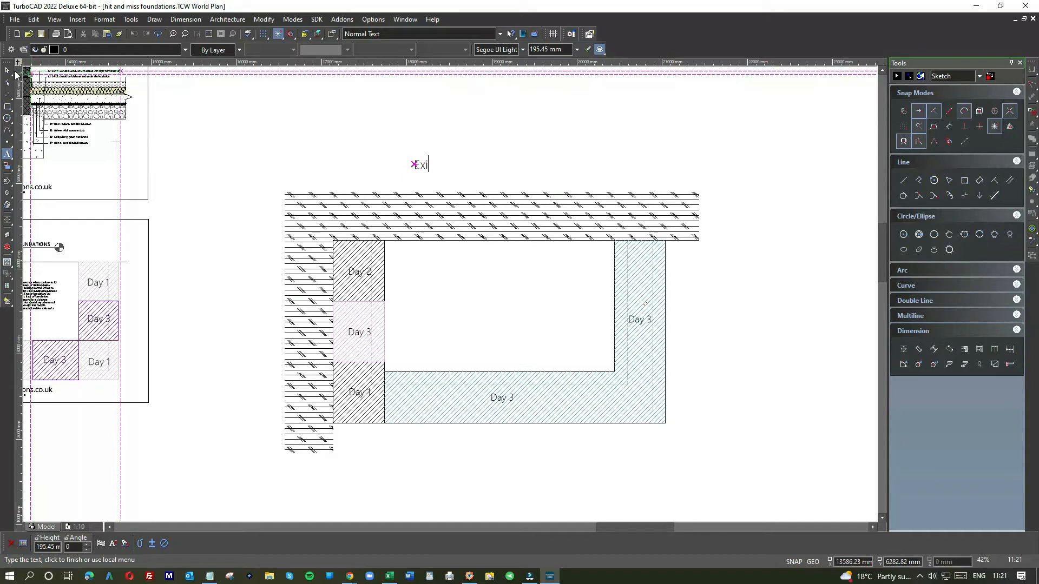
type("sting Building")
key("Escape")
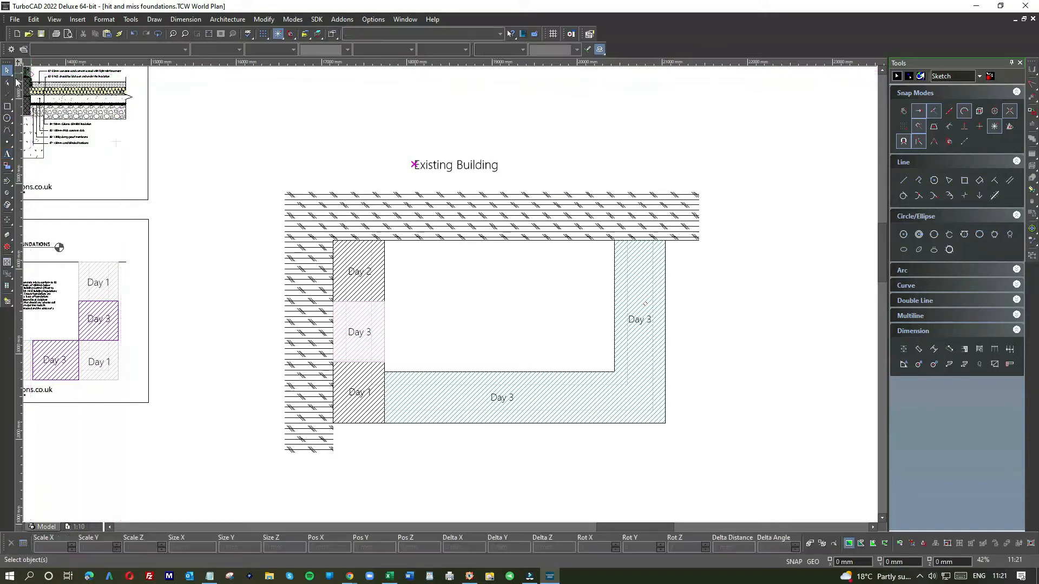
- Move the "Existing Building" label onto the middle of the horizontal hatched band
left_click(455, 165)
left_click_drag(474, 166, 499, 221)
left_click(527, 172)
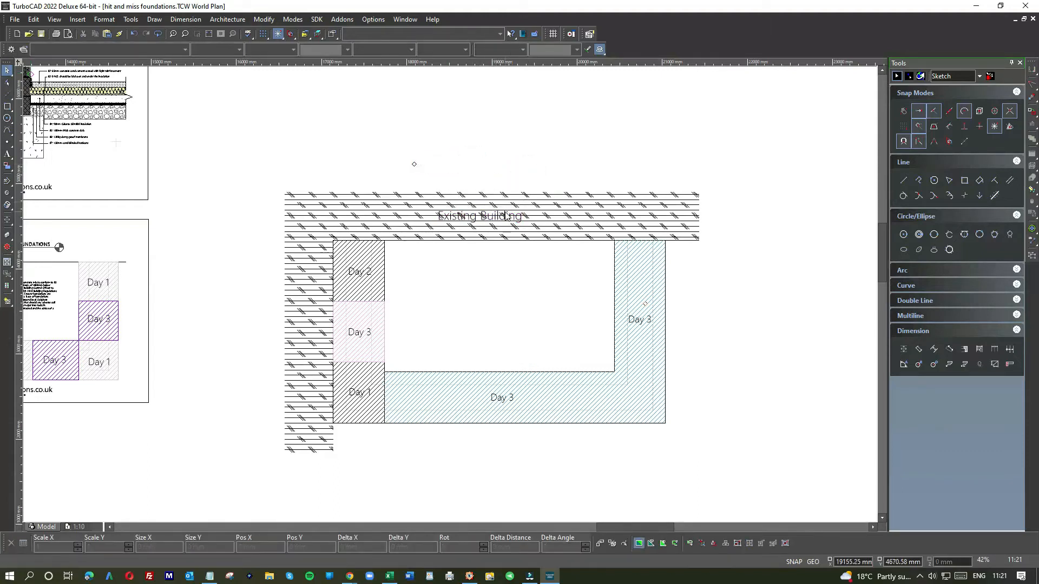
- Place a copy of the "Existing Building" label, rotated 90 degrees to read upward, on the vertical hatched band
right_click(506, 212)
left_click(528, 229)
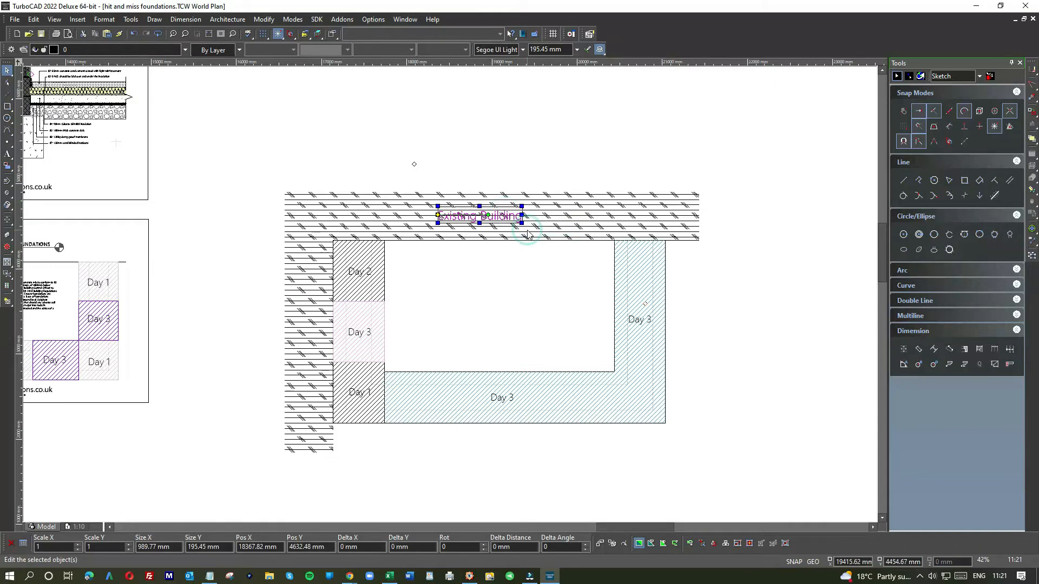
left_click(355, 145)
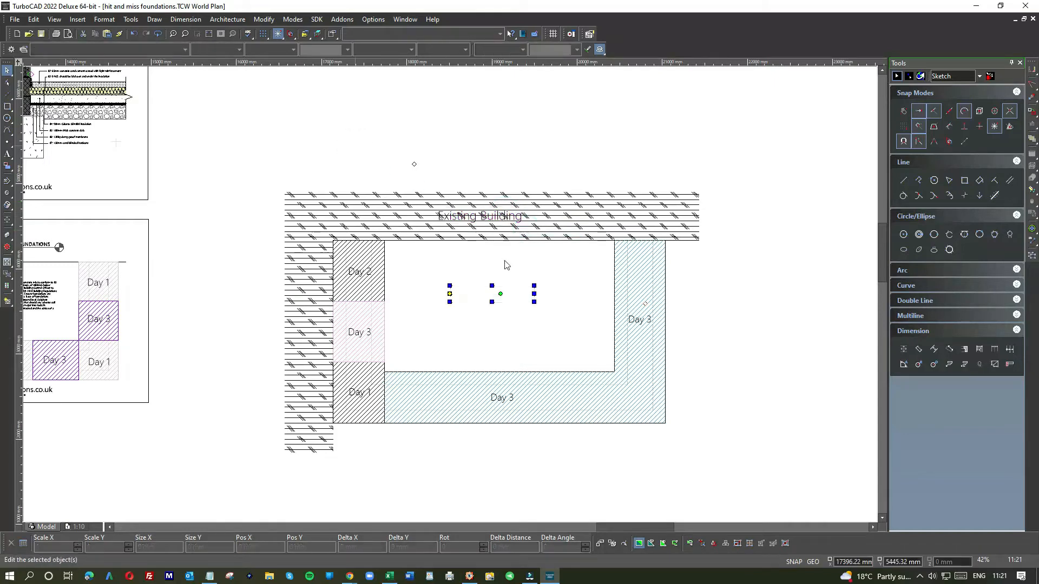
left_click(499, 294)
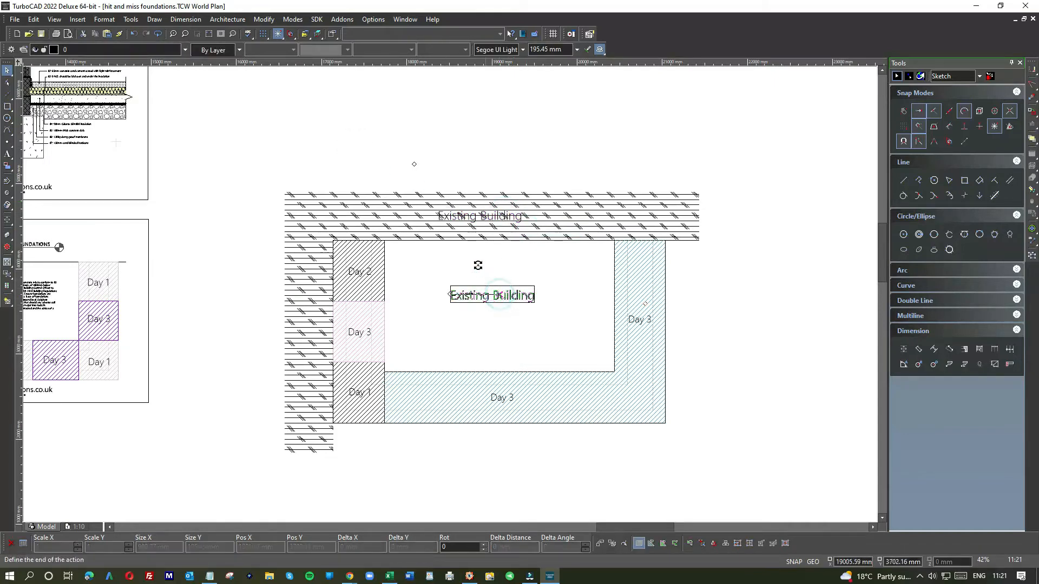
left_click(456, 263)
left_click(449, 259)
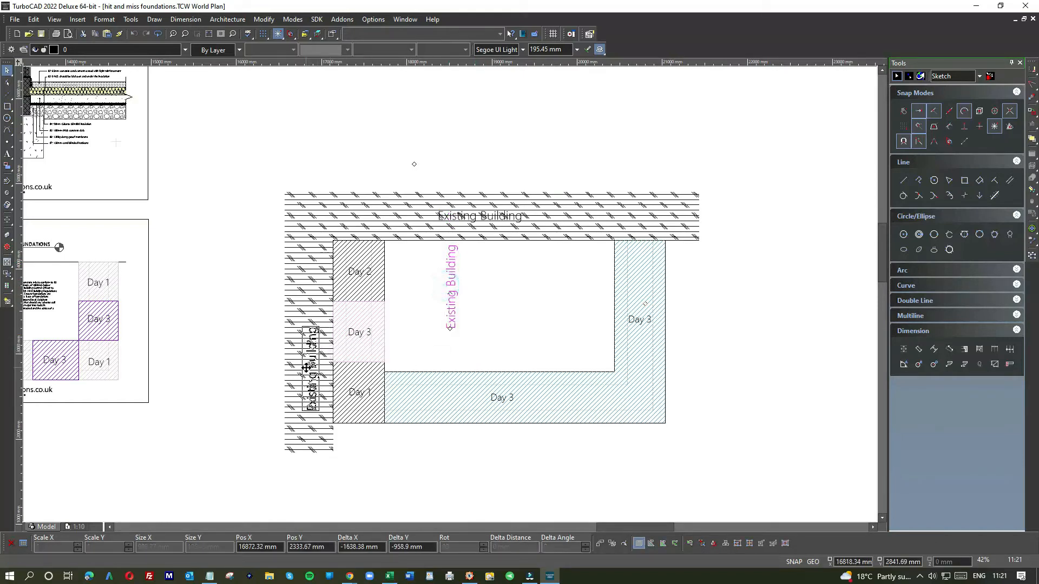
left_click(312, 370)
left_click(230, 349)
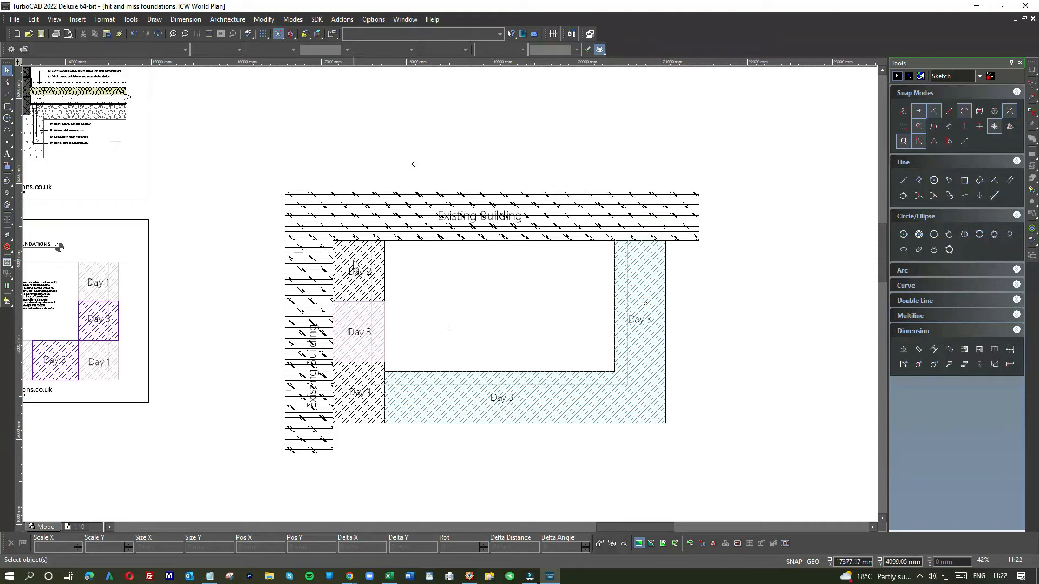
- Check the line colours of the "Day 3" bay in the left strip and the long lower "Day 3" strip
right_click(372, 335)
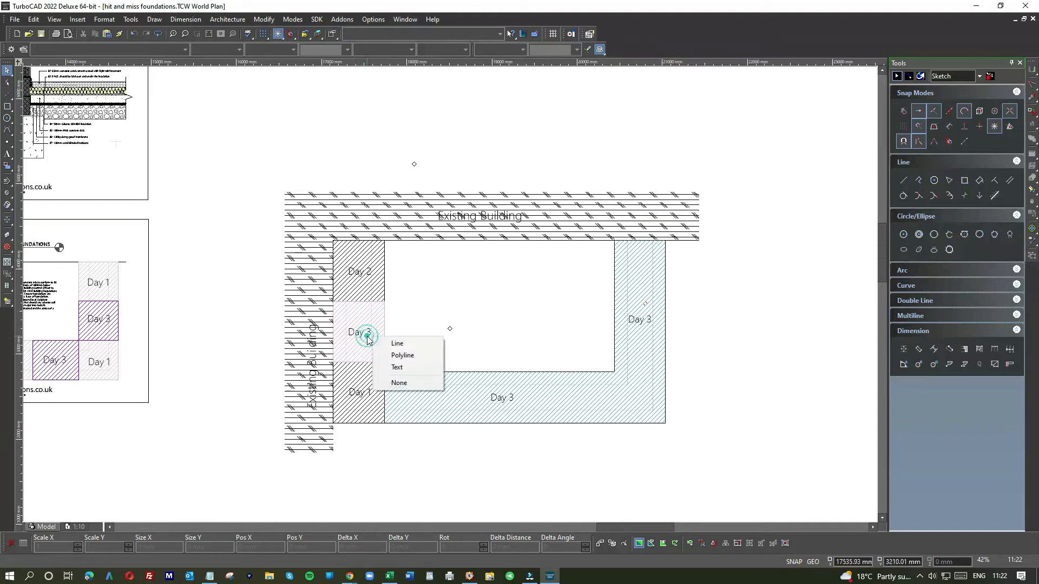
left_click(398, 356)
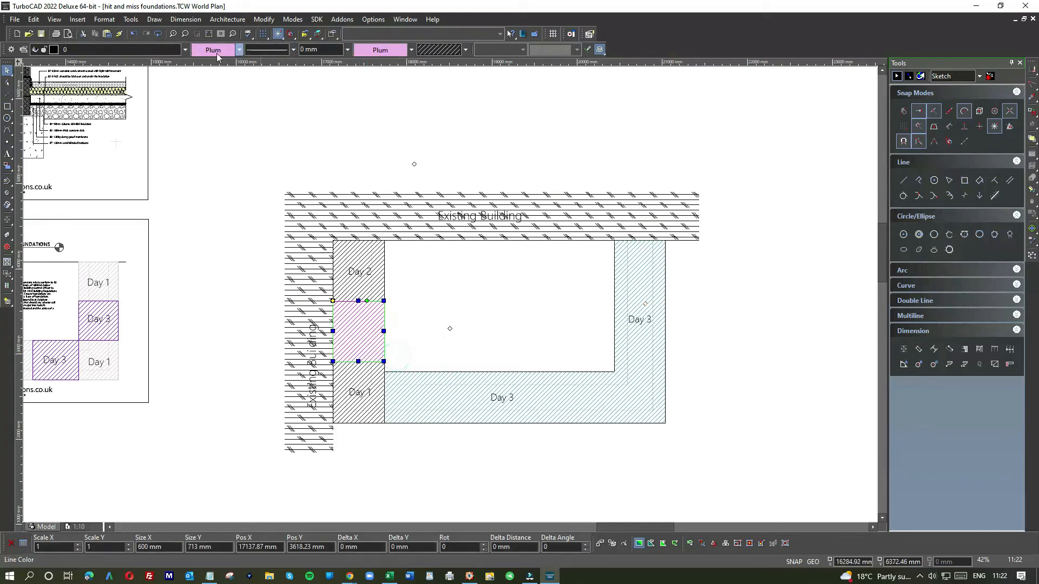
left_click(215, 51)
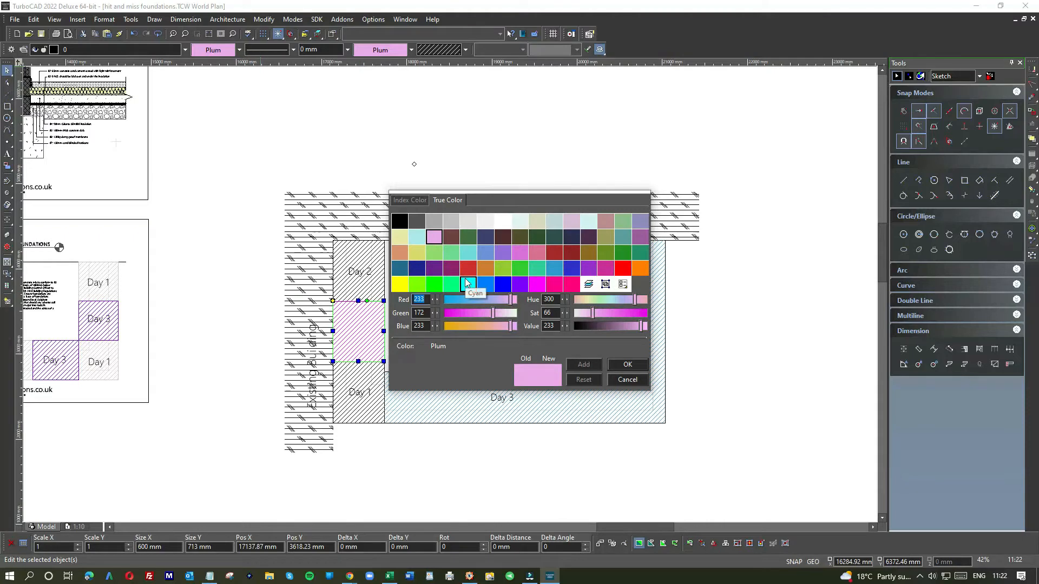
left_click(768, 301)
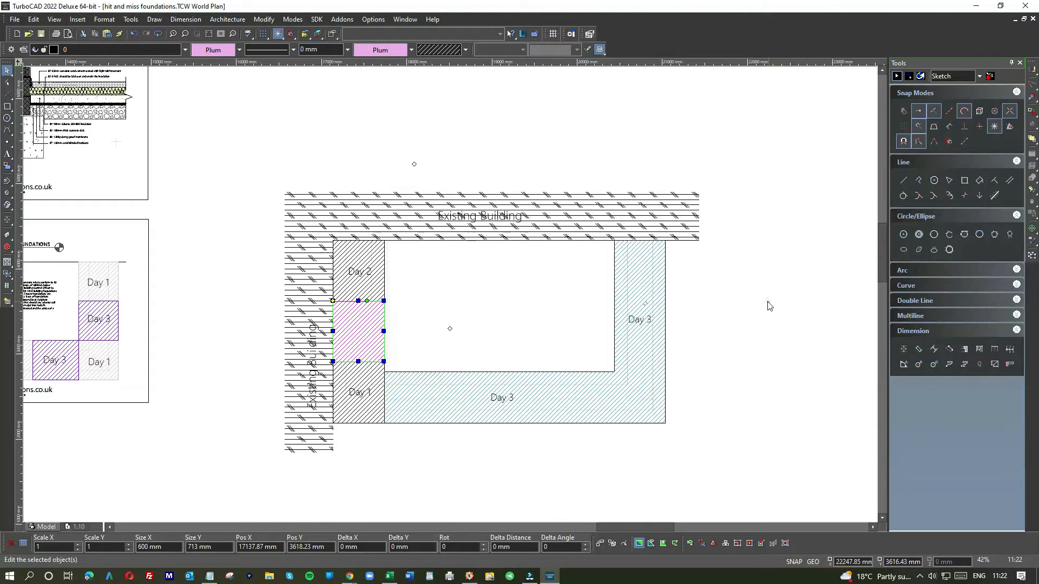
left_click(541, 401)
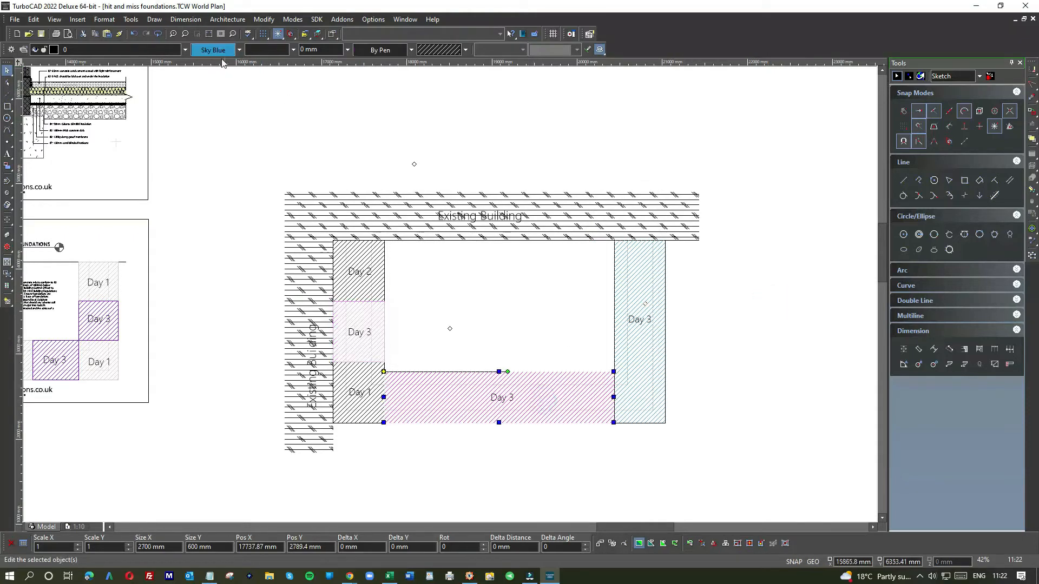
left_click(240, 49)
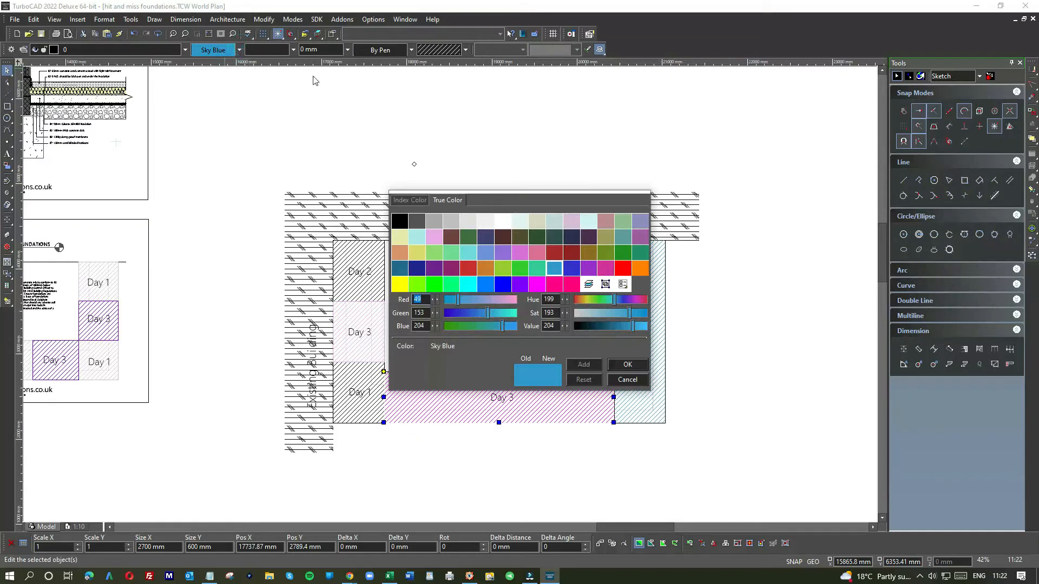
left_click(706, 308)
- Set the line colour of the "Day 3" bay between "Day 2" and "Day 1" to Sky Blue
right_click(371, 332)
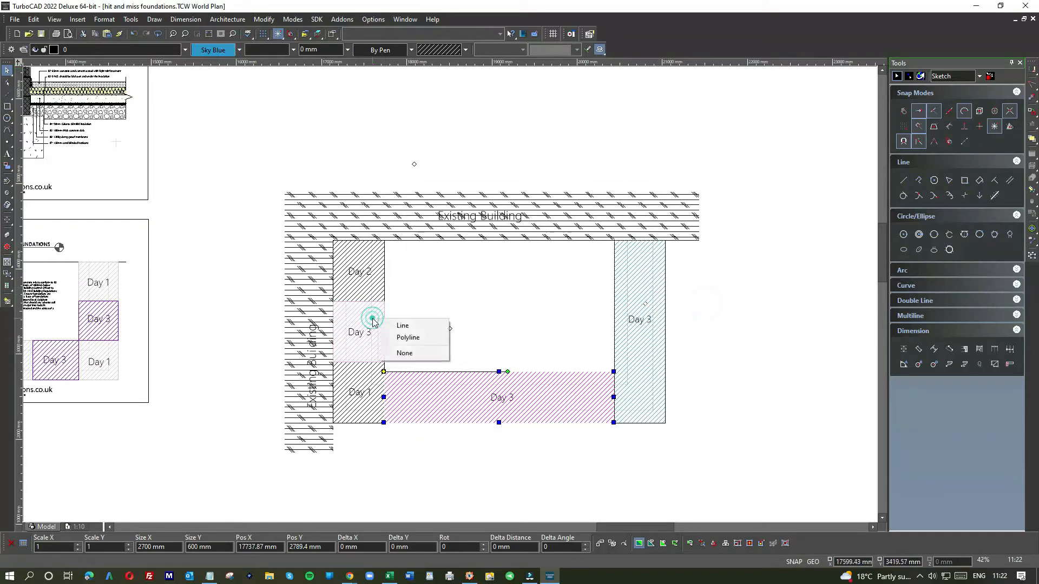
left_click(359, 333)
left_click(363, 323)
left_click(364, 326)
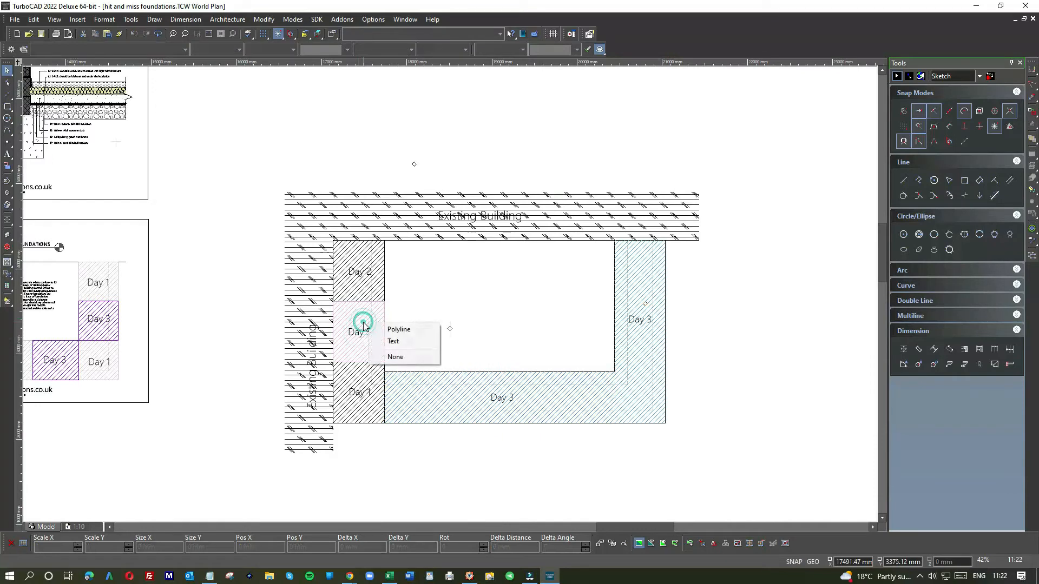
left_click(392, 329)
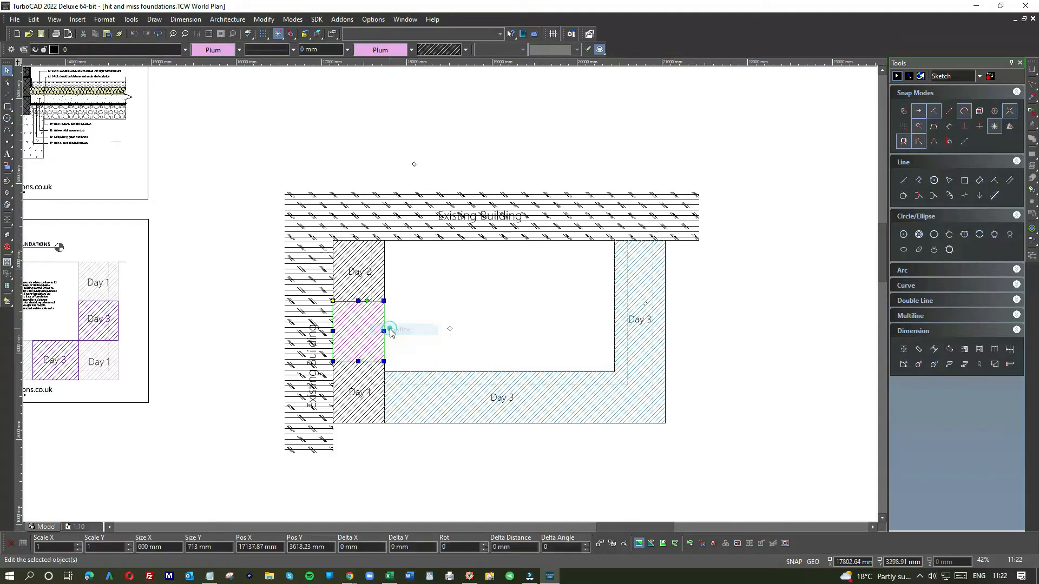
left_click(213, 49)
left_click(553, 268)
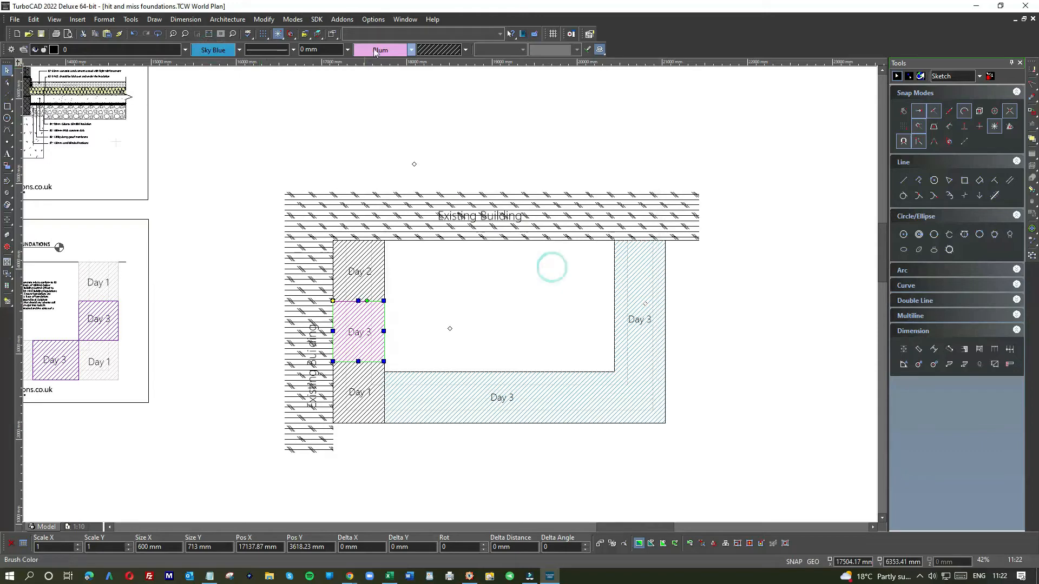
- Set the hatch colour of the "Day 3" bay between "Day 2" and "Day 1" to blue, matching its outline
left_click(378, 49)
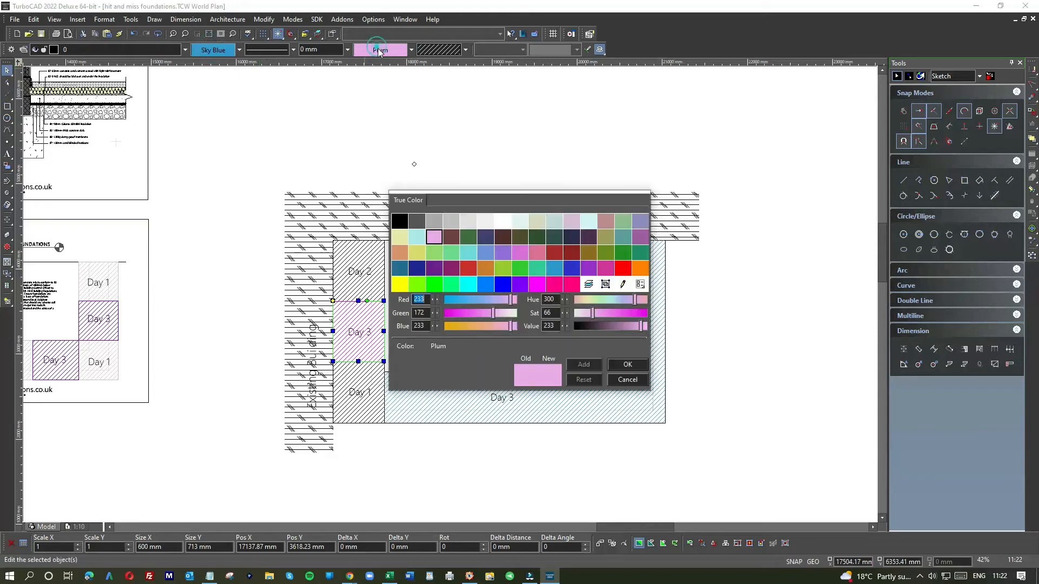
left_click(554, 268)
left_click(751, 336)
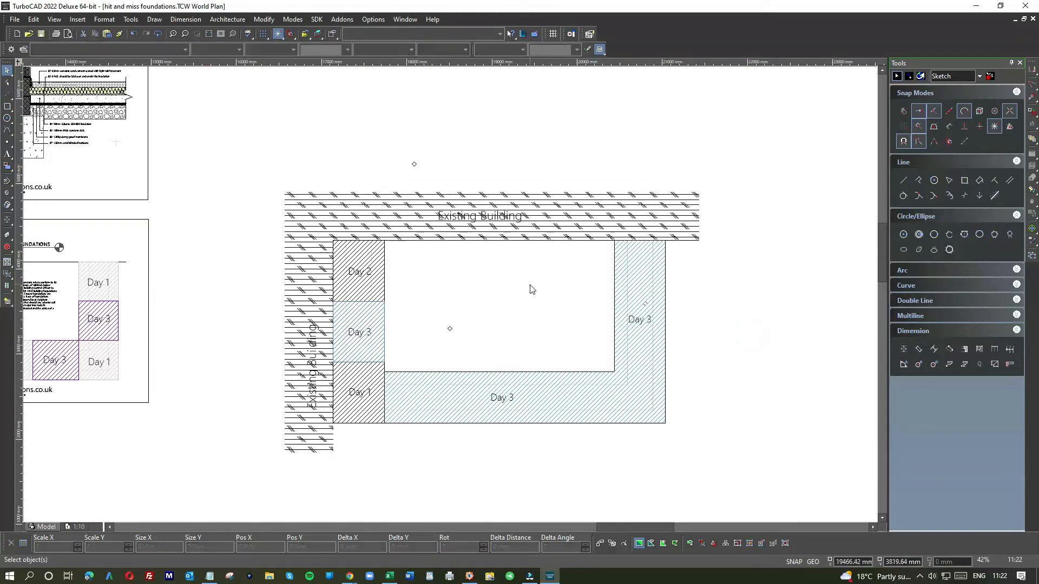
- Set both the hatch colour and the line colour of the "Day 2" bay to Plum
left_click(364, 291)
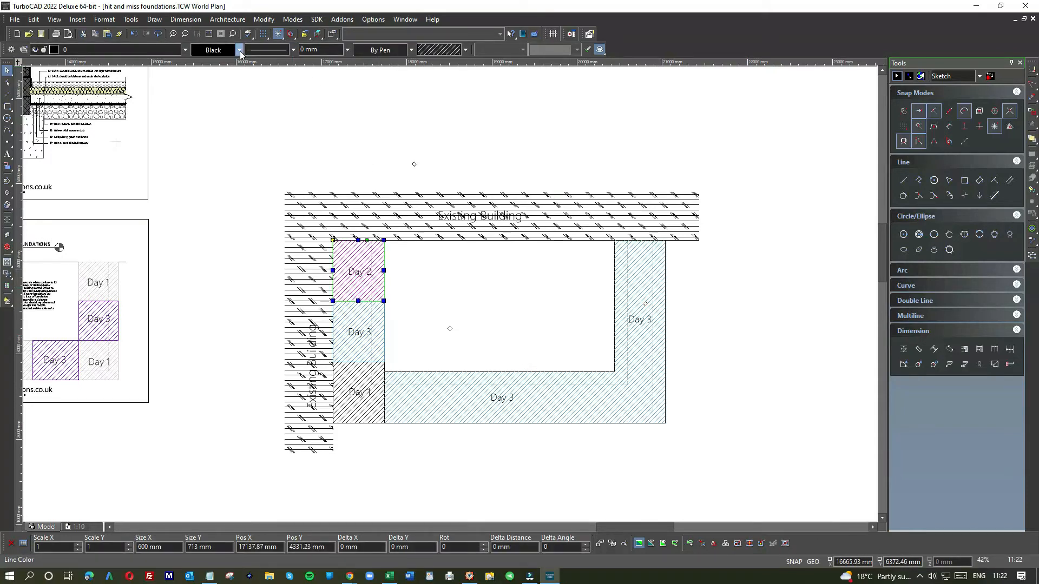
left_click(357, 49)
left_click(434, 237)
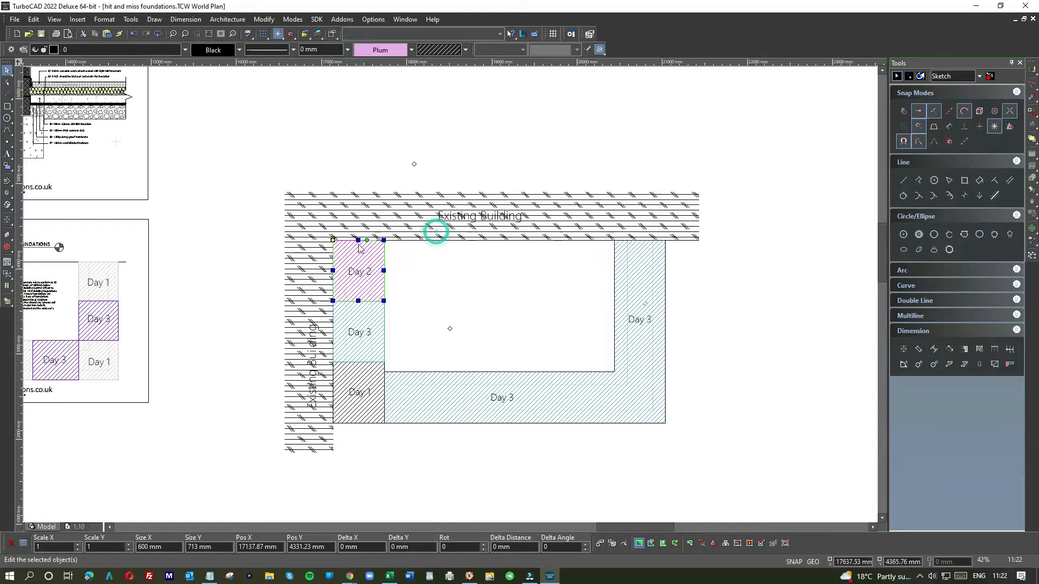
left_click(229, 51)
left_click(434, 237)
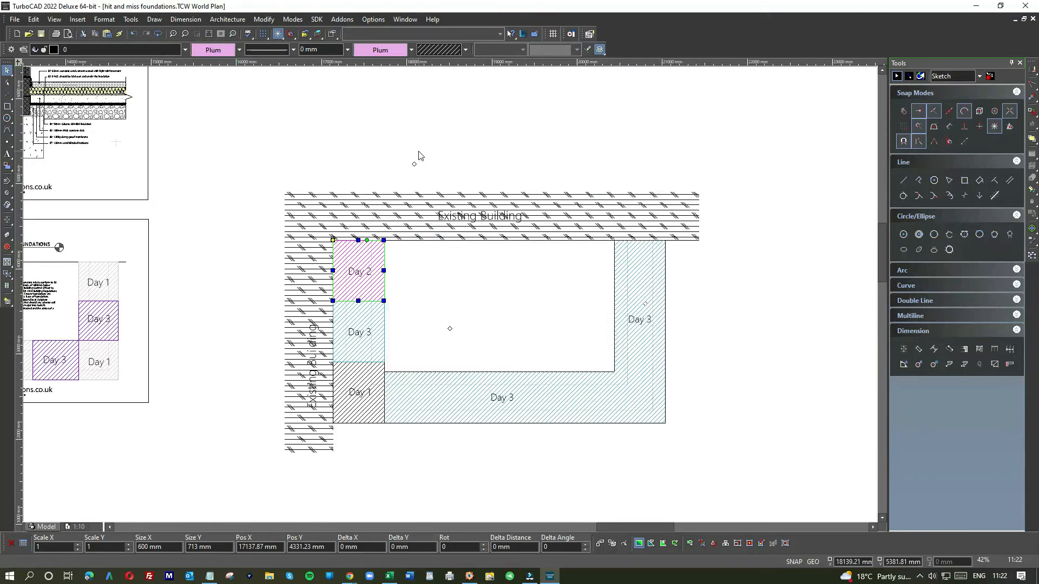
left_click(419, 153)
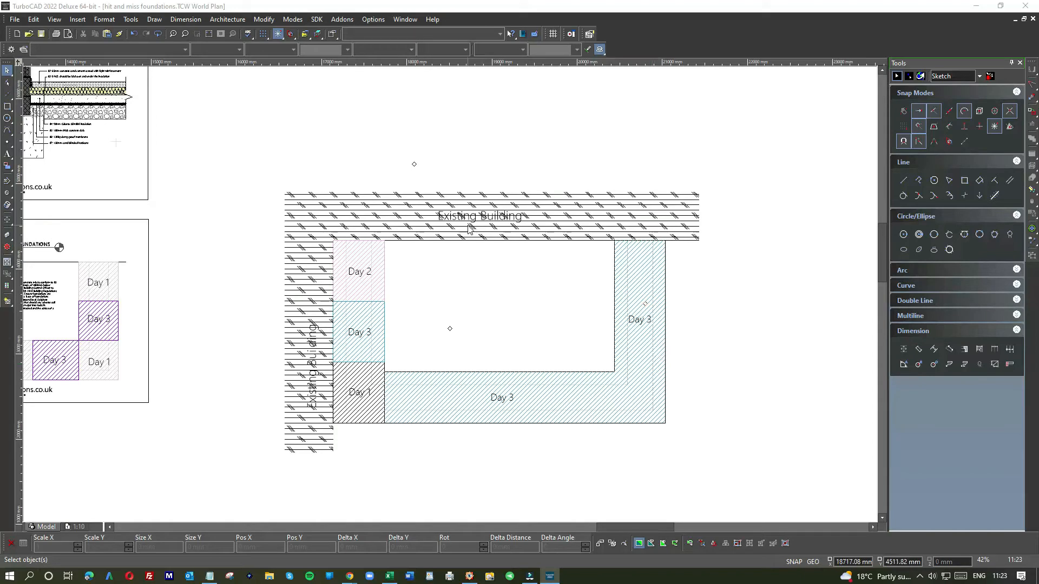
scroll(434, 267, "down", 2)
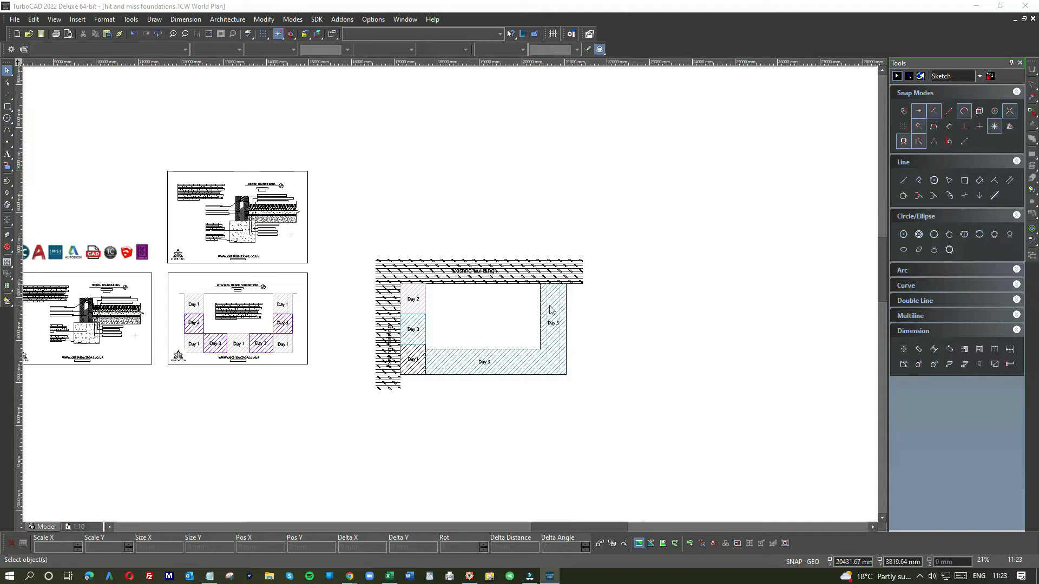
scroll(563, 305, "up", 3)
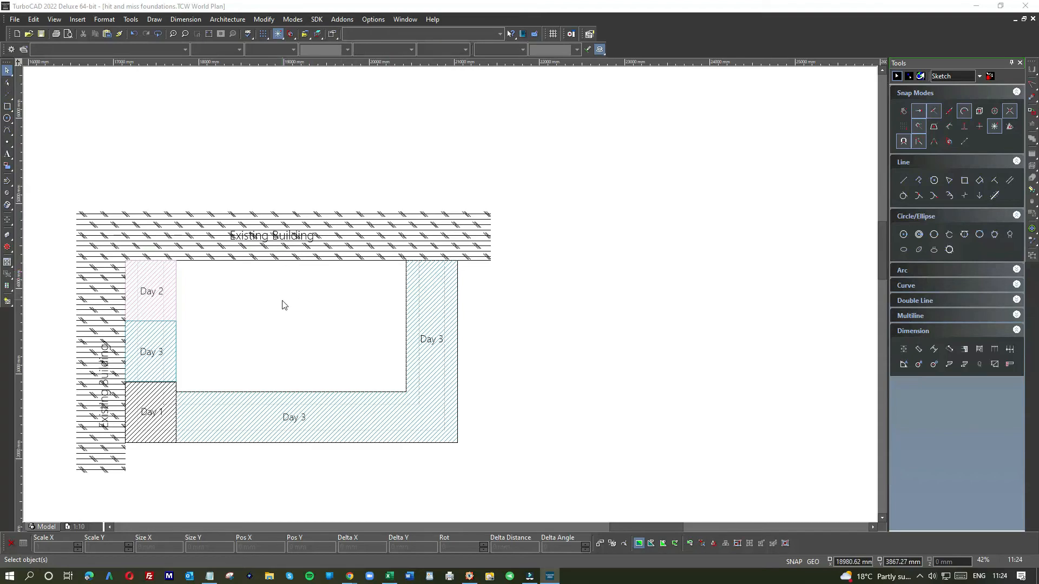
scroll(284, 305, "down", 2)
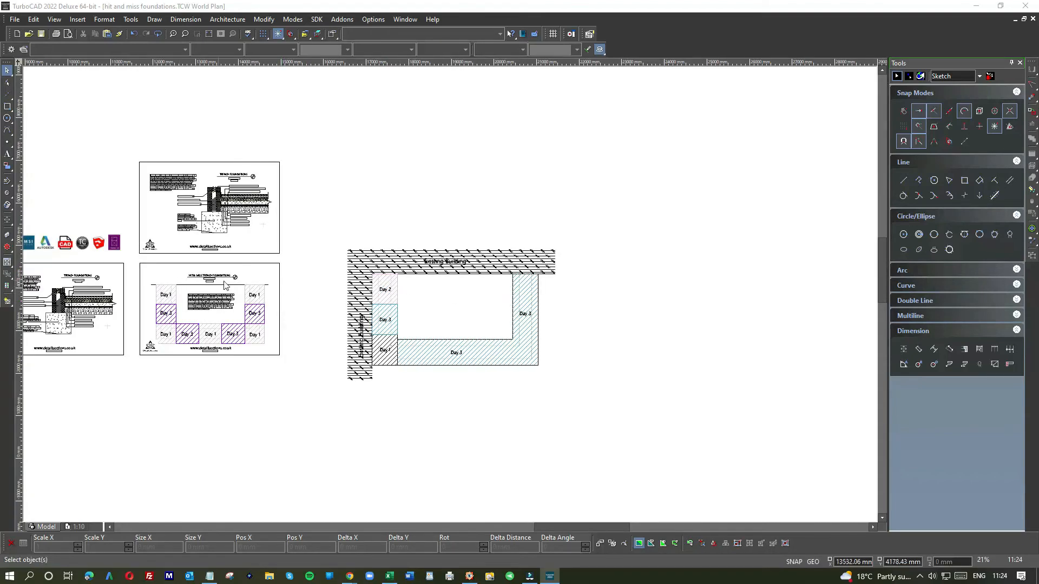
scroll(220, 285, "up", 2)
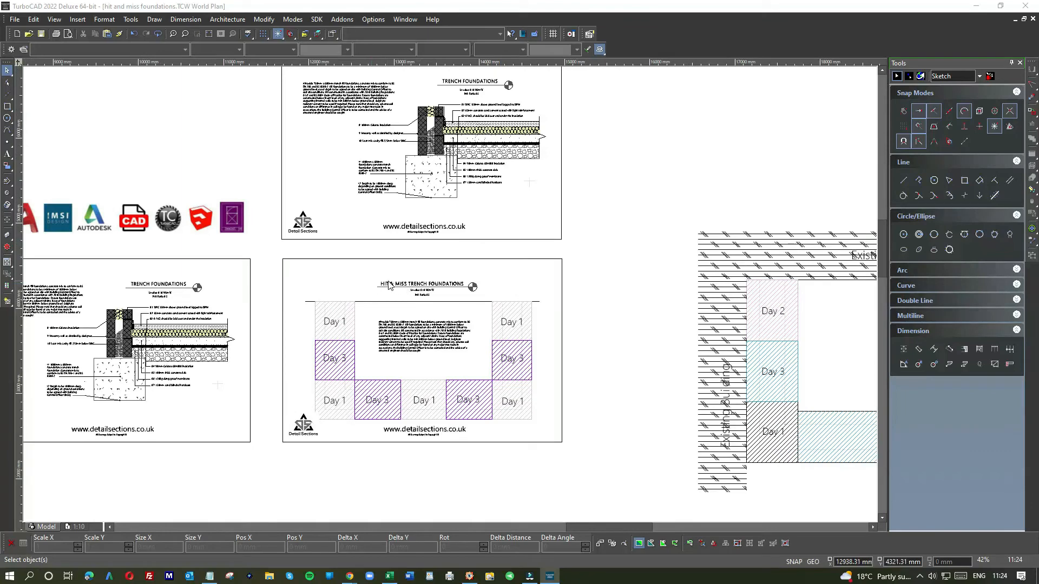
left_click(265, 253)
left_click_drag(266, 256, 580, 457)
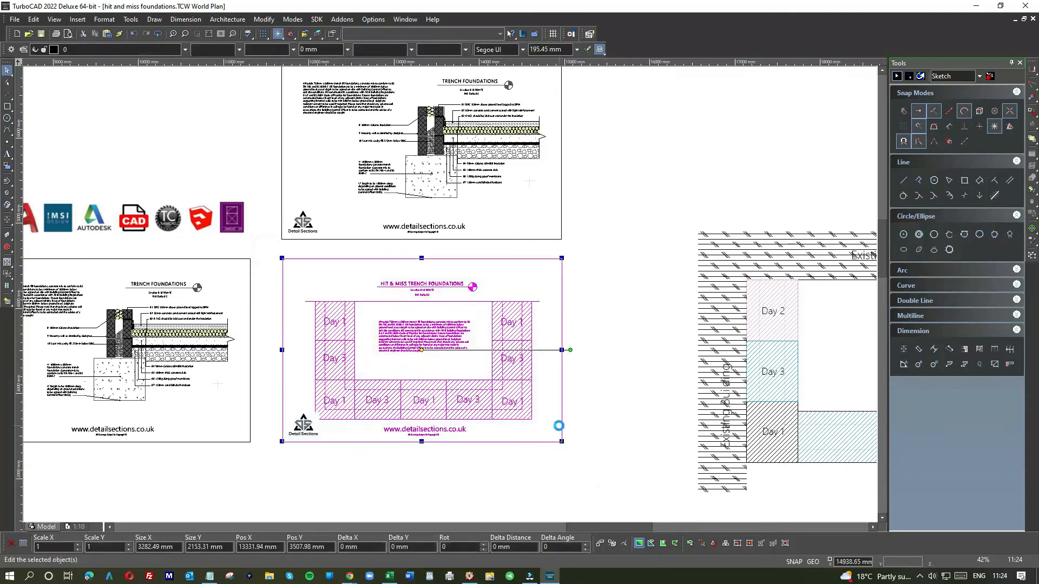
scroll(560, 269, "down", 2)
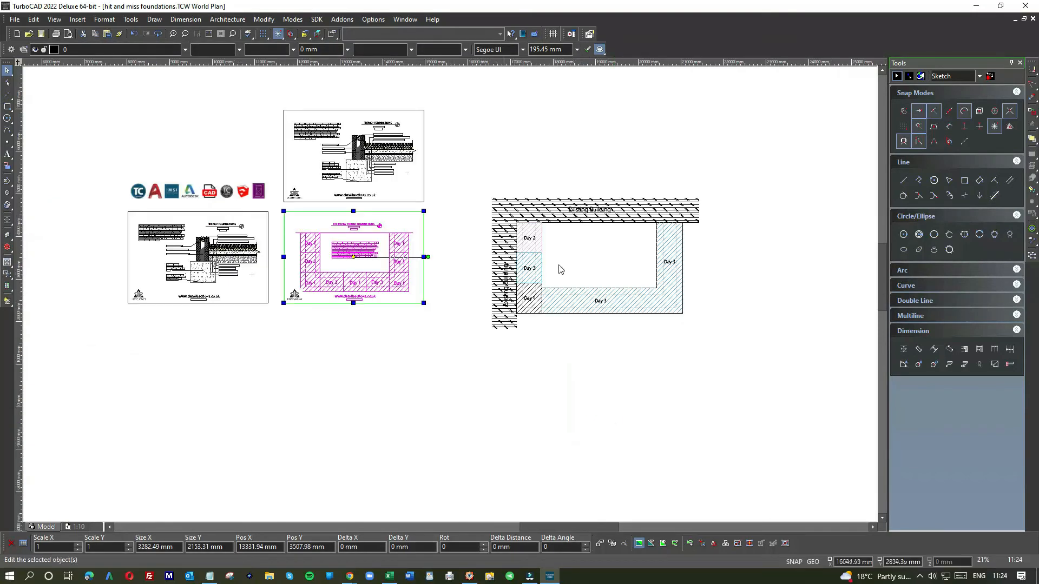
left_click(551, 357)
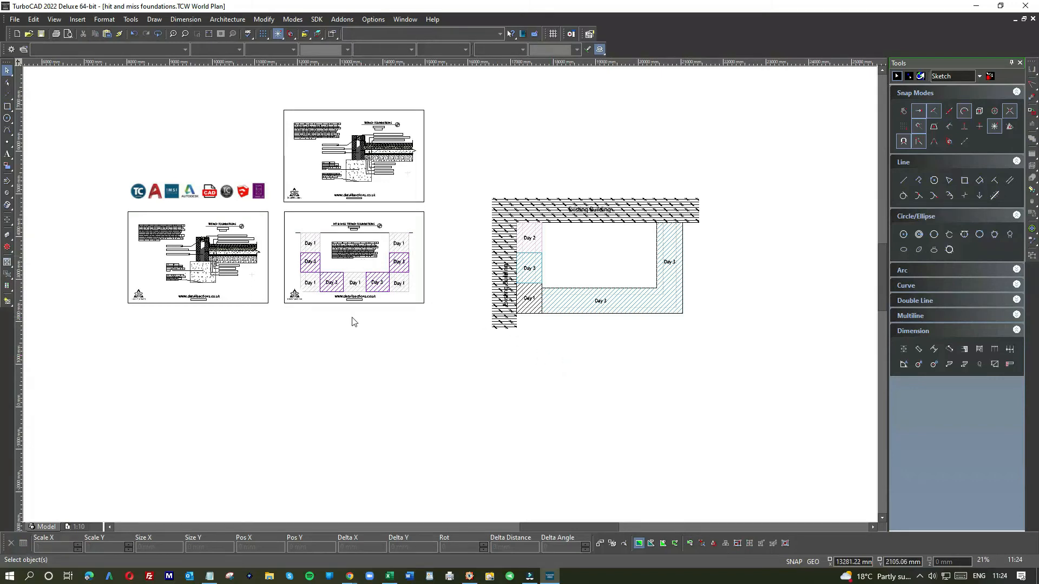
- Place a copy of the whole "Hit & Miss Trench Foundations" sheet below the new foundation plan
scroll(450, 295, "down", 1)
scroll(460, 278, "up", 1)
left_click_drag(353, 221, 535, 346)
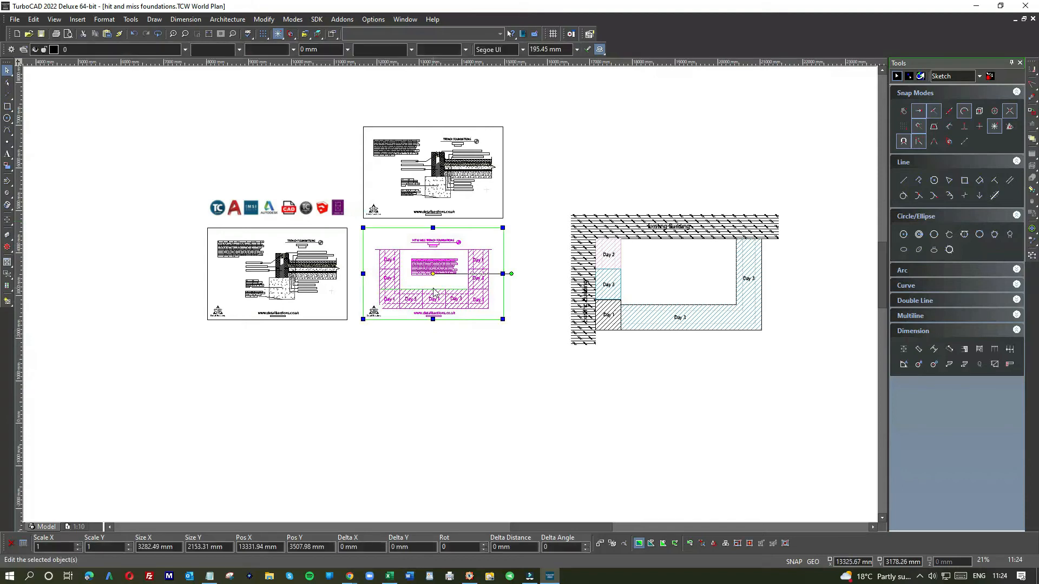
left_click(615, 389)
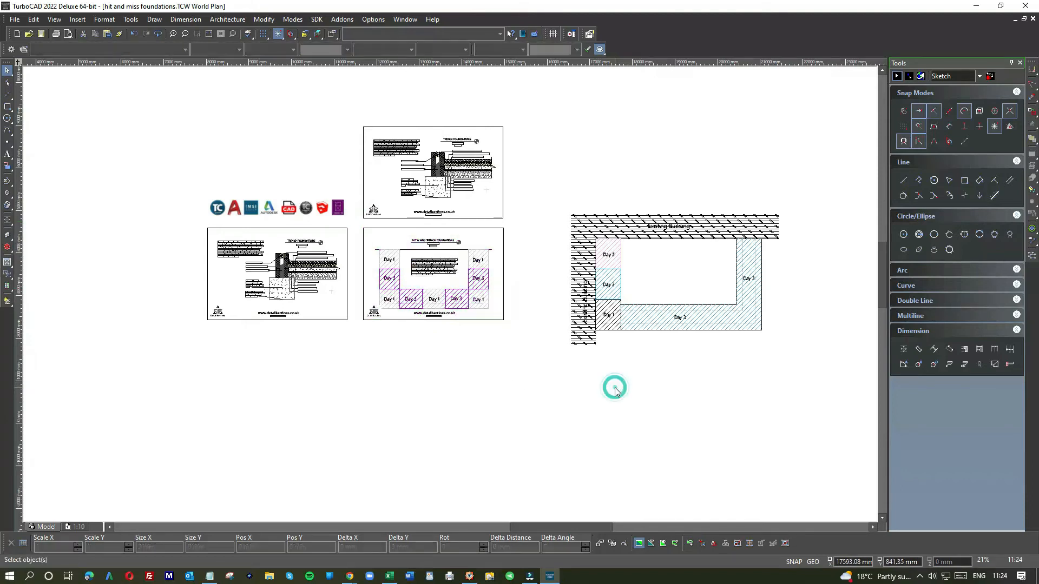
key("ctrl+v")
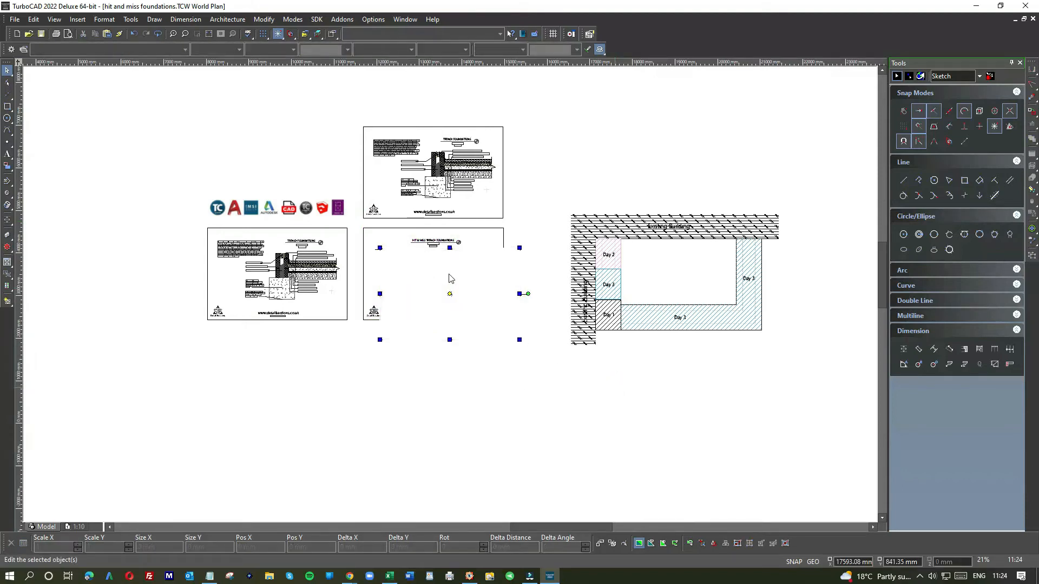
left_click_drag(449, 278, 672, 388)
left_click(789, 357)
- Move the title, note and day bays out of the copied sheet to the empty area right of its frame
scroll(709, 407, "up", 4)
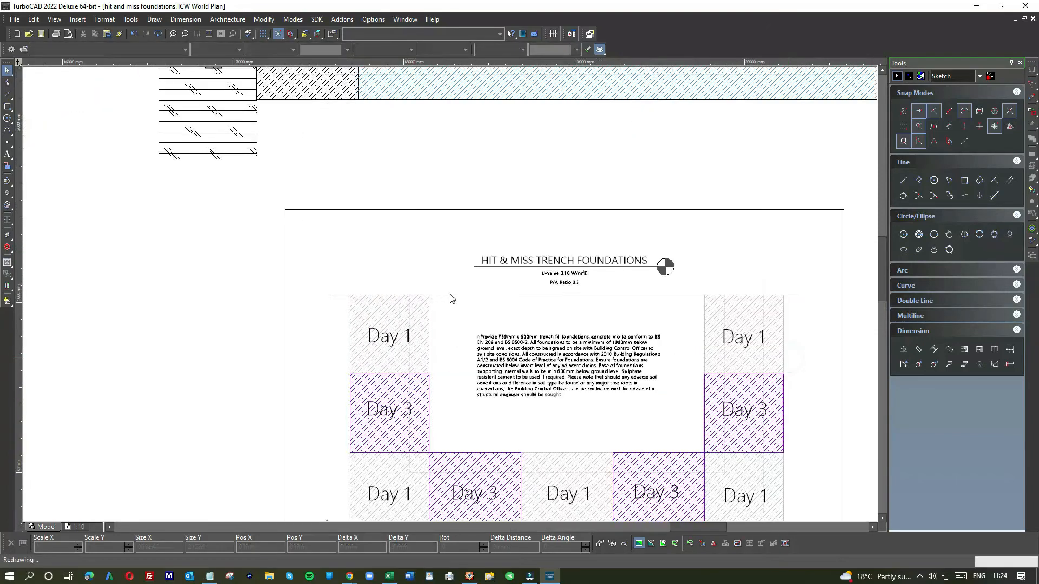
scroll(460, 179, "down", 2)
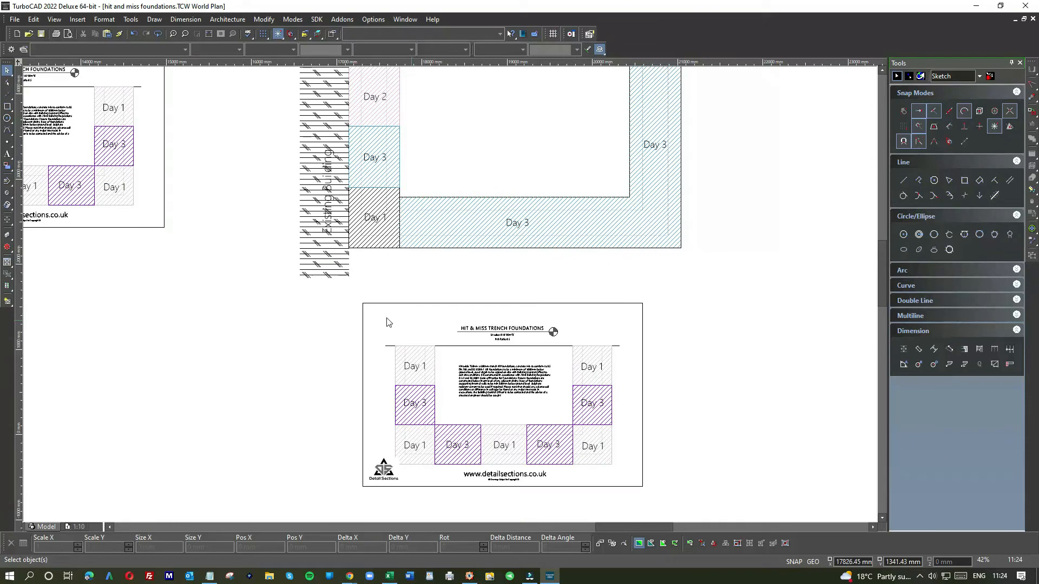
left_click_drag(378, 314, 629, 474)
scroll(536, 413, "down", 2)
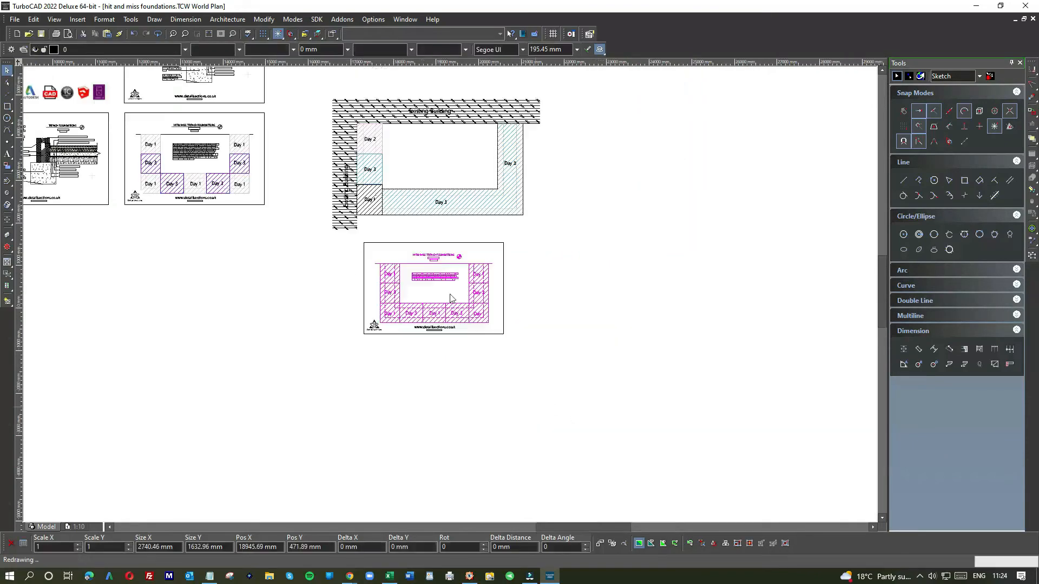
left_click_drag(446, 275, 747, 286)
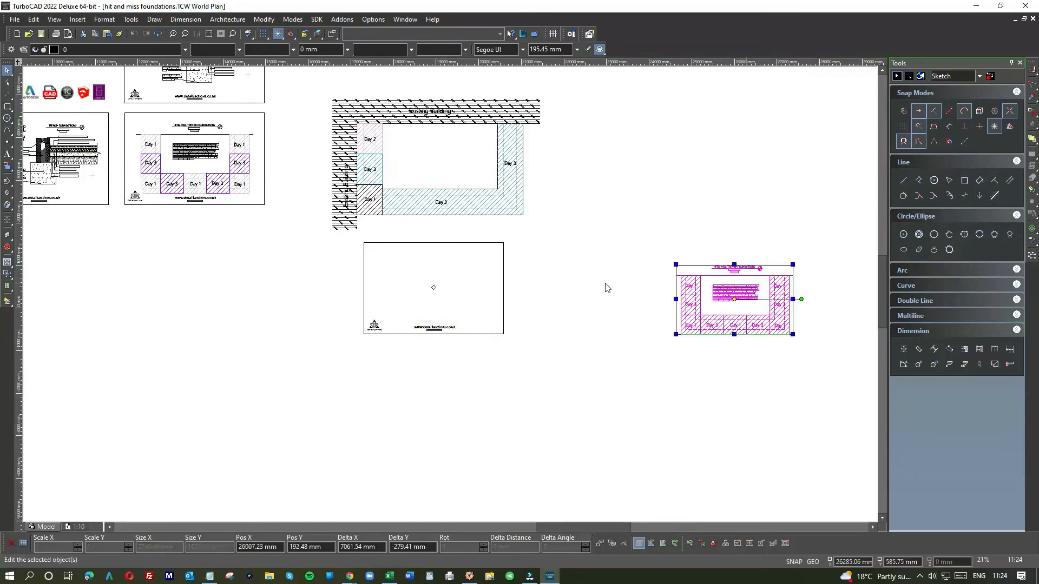
- Scale the foundation plan and existing-building bands down proportionally to about 2693 x 1708 mm and move them onto the emptied sheet frame
left_click_drag(319, 92, 559, 241)
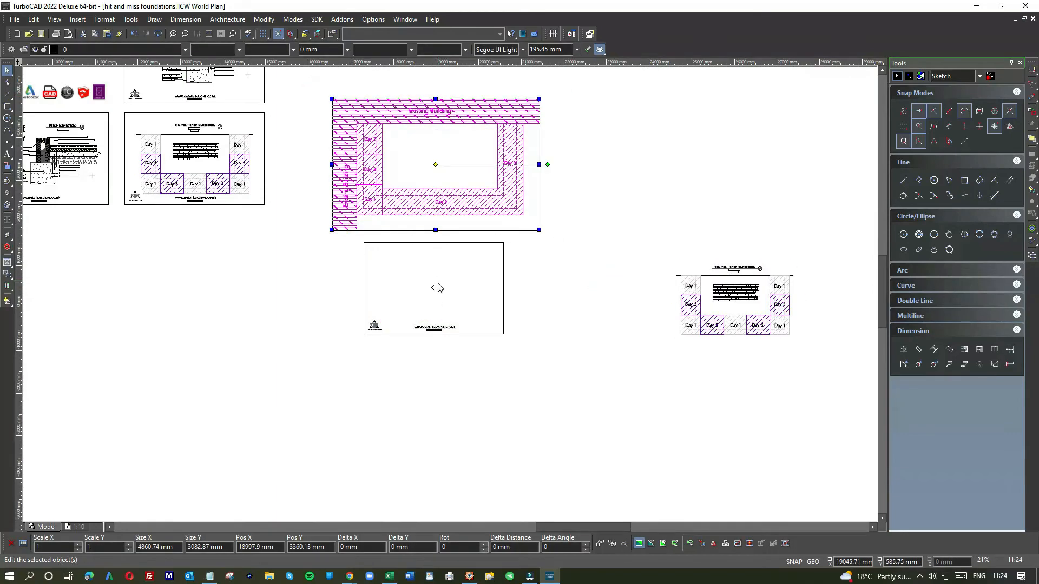
right_click(449, 173)
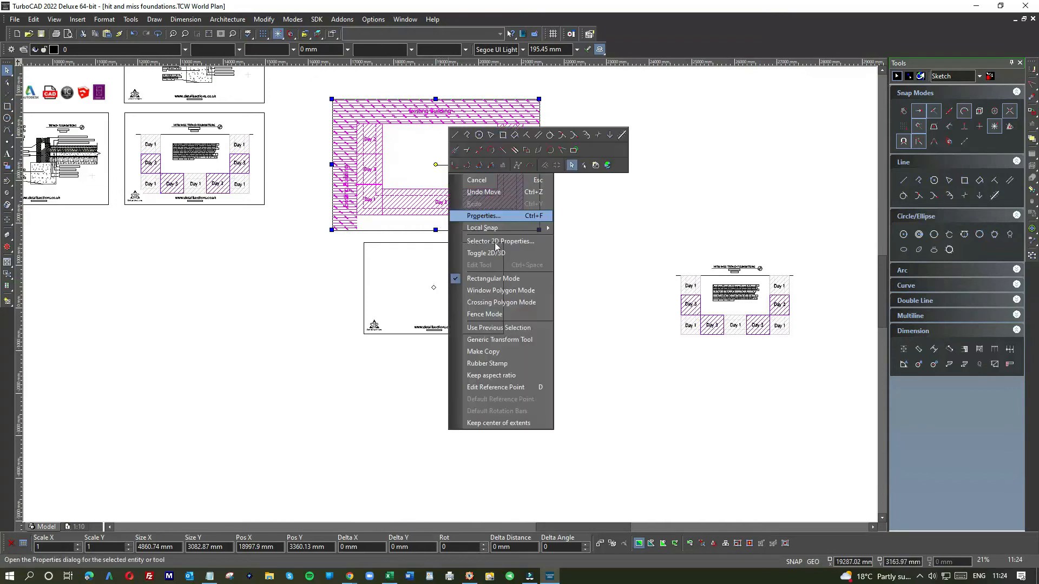
left_click(492, 374)
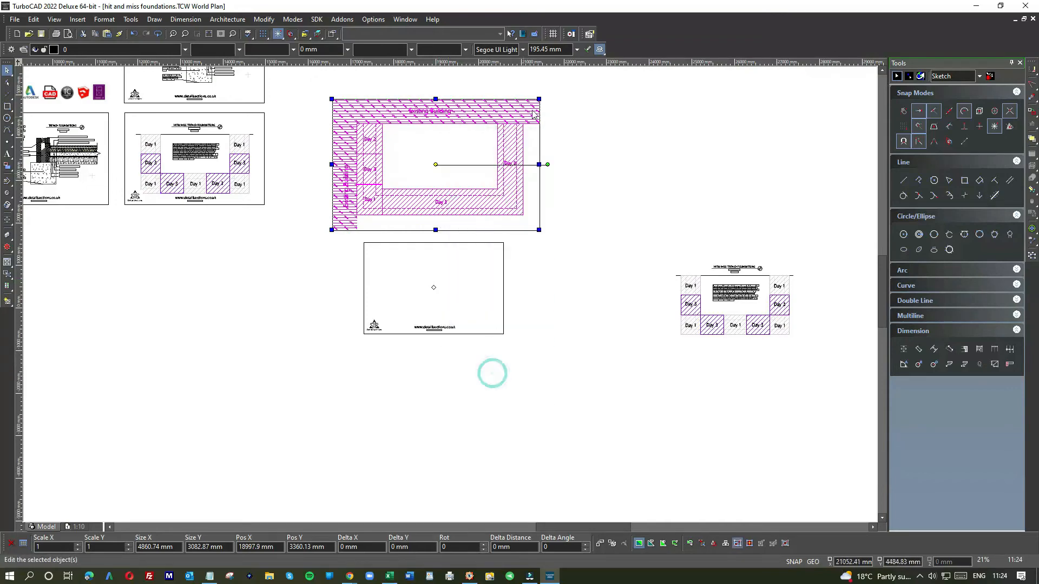
left_click_drag(539, 99, 456, 139)
left_click_drag(418, 167, 479, 239)
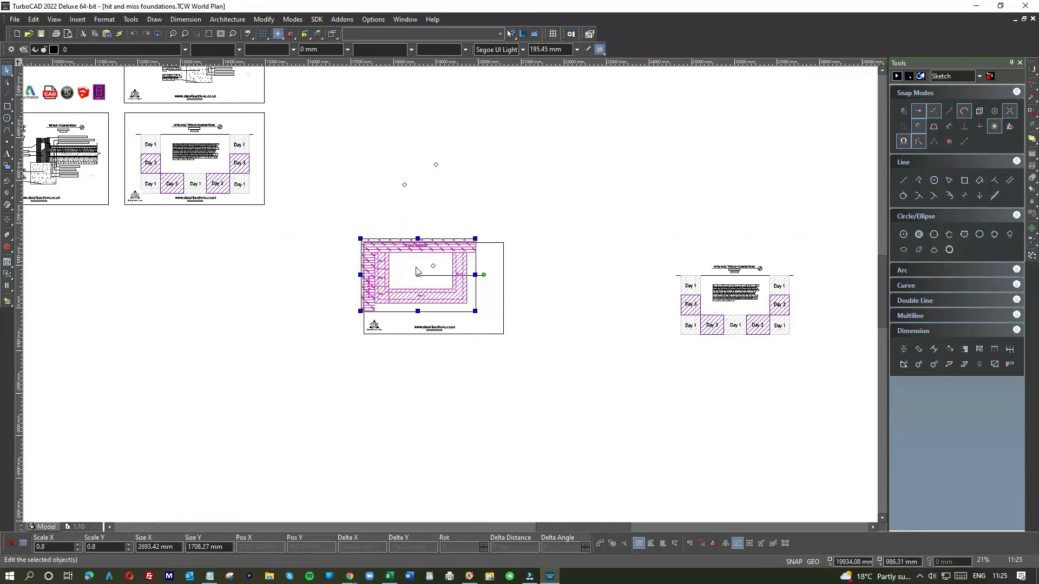
- Centre the foundation plan inside the sheet frame and shrink it slightly further to leave room for a title
left_click_drag(420, 269, 432, 286)
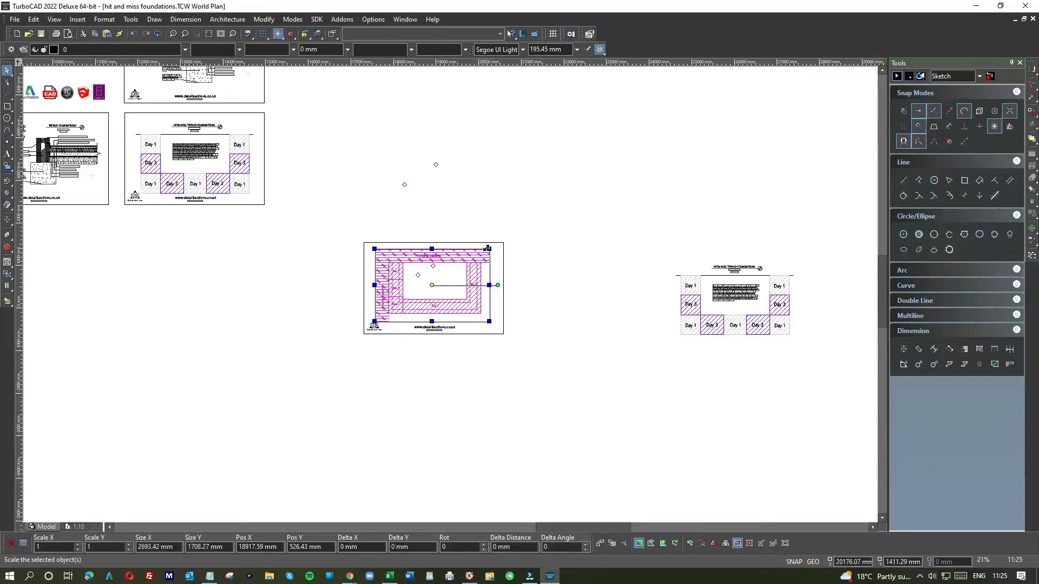
left_click_drag(487, 249, 443, 277)
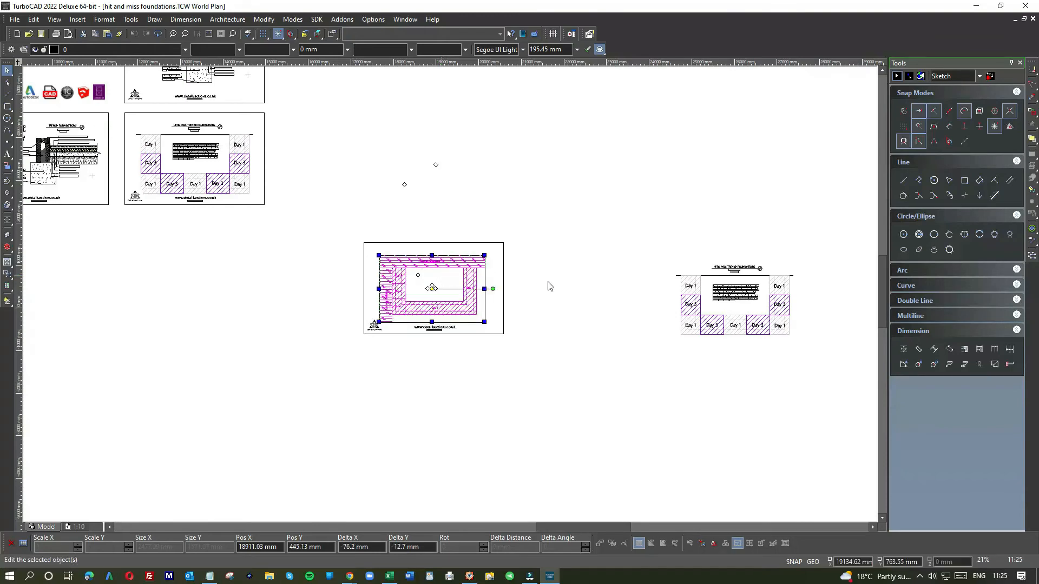
left_click(548, 281)
- Move the "HIT & MISS TRENCH FOUNDATIONS" title block with its symbol and U-value lines from the spare drawing to just above the sheet frame
scroll(450, 297, "up", 3)
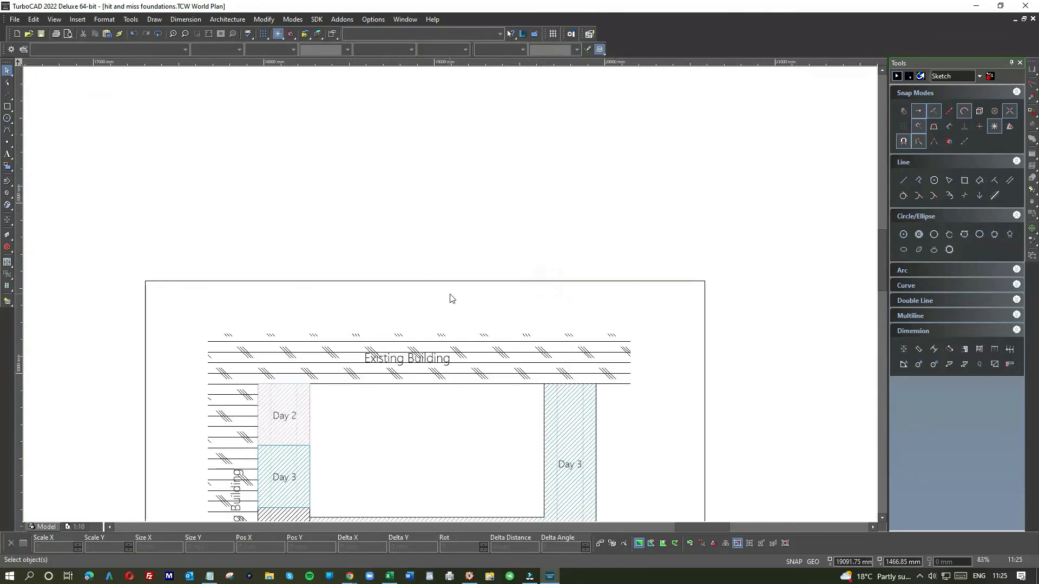
scroll(450, 297, "down", 3)
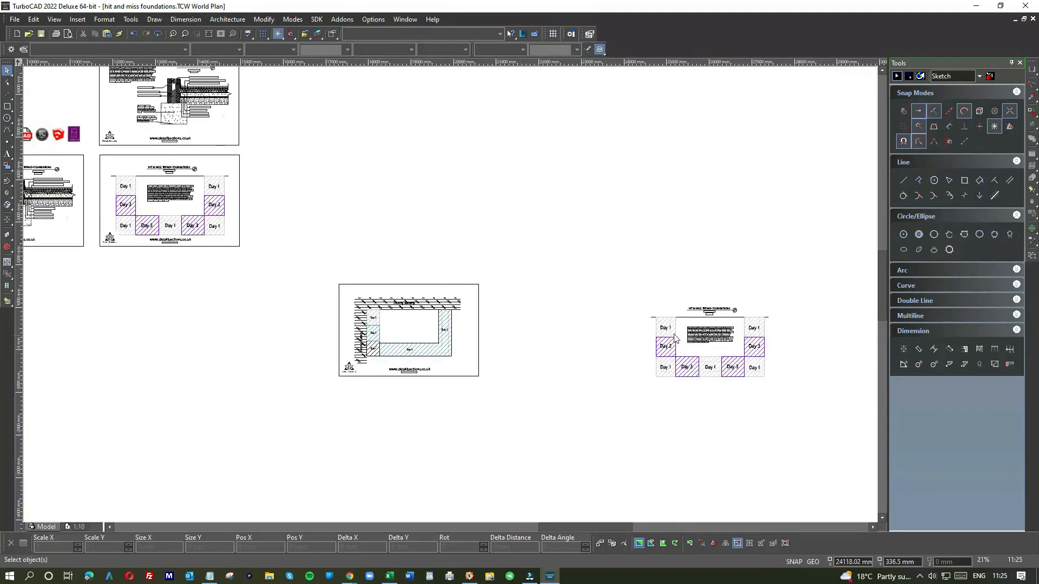
scroll(712, 326, "up", 8)
left_click_drag(241, 252, 713, 352)
scroll(361, 317, "down", 3)
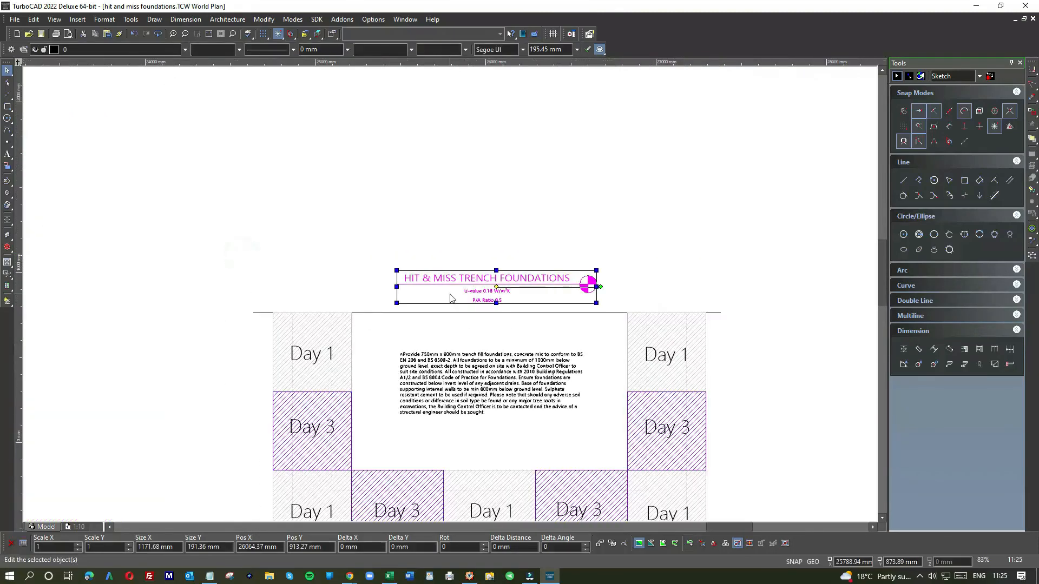
mouse_move(434, 293)
left_mouse_down()
mouse_move(211, 228)
mouse_move(420, 295)
mouse_move(255, 290)
mouse_move(331, 287)
mouse_move(297, 287)
mouse_move(307, 287)
left_mouse_up()
scroll(421, 295, "down", 3)
scroll(420, 295, "down", 3)
scroll(307, 289, "up", 3)
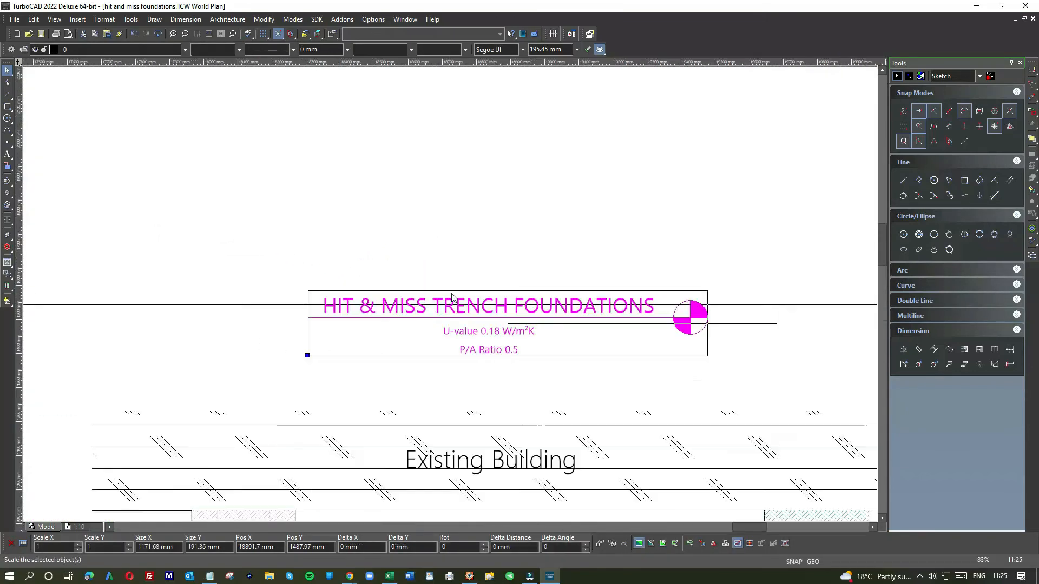
left_click_drag(418, 322, 323, 219)
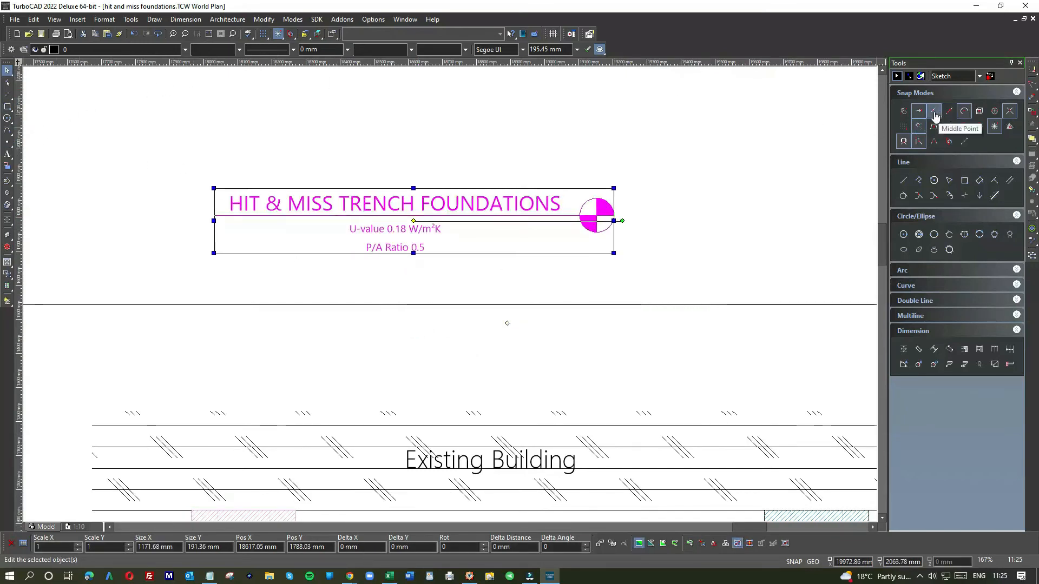
- Draw a vertical guide line from the midpoint of the sheet frame's upper edge down past its lower edge
left_click(903, 181)
scroll(465, 307, "down", 3)
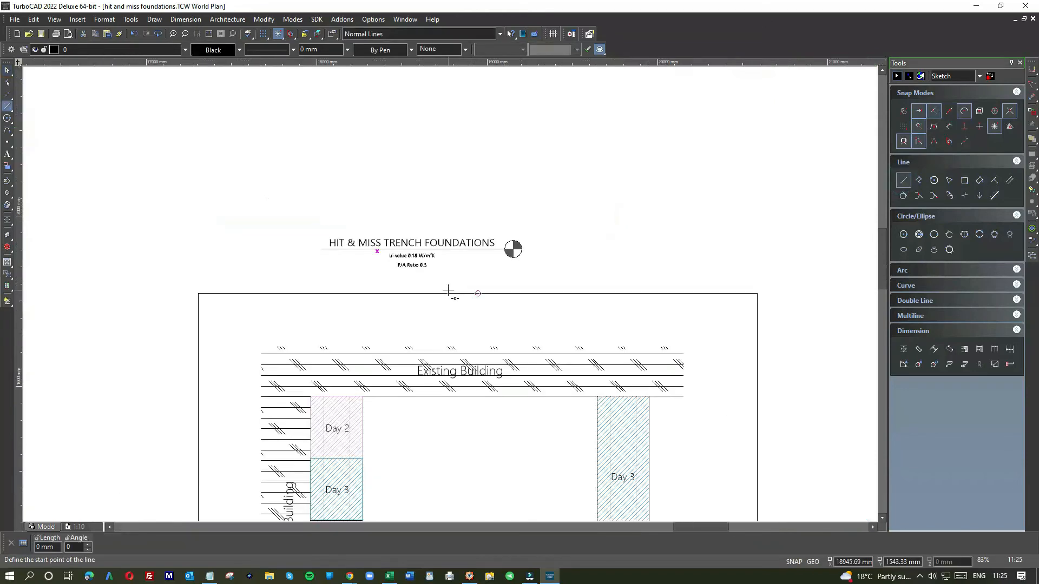
left_click(474, 294)
scroll(473, 294, "down", 3)
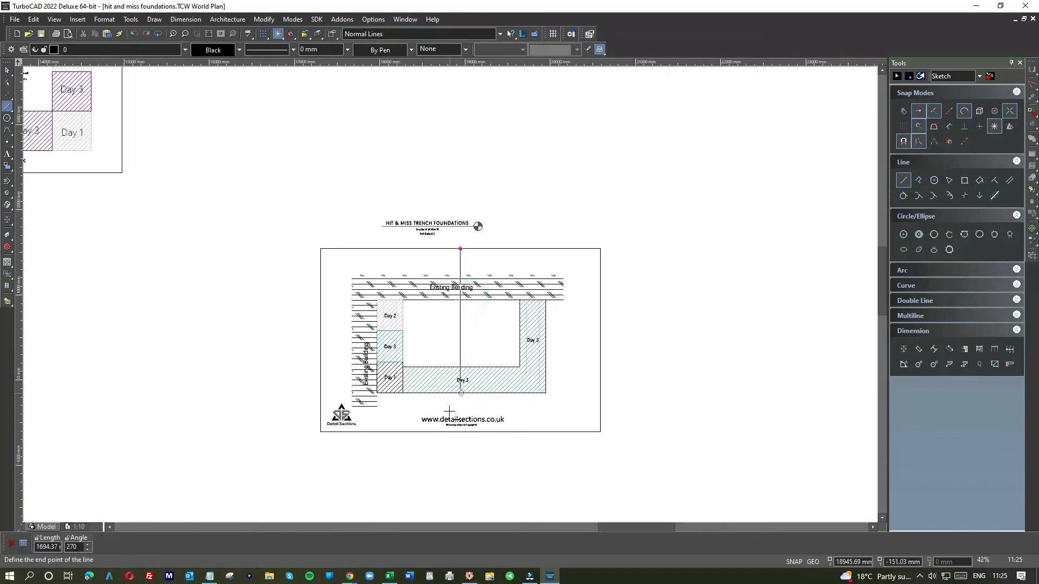
left_click(441, 456)
key("Escape")
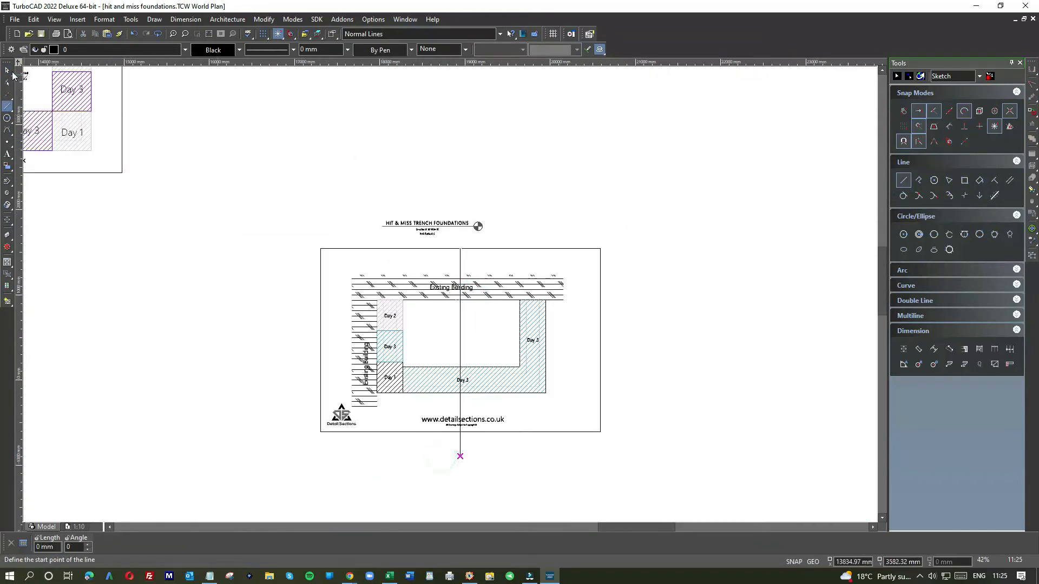
- Move the title block inside the frame above the existing-building band, centred on the vertical guide line
left_click_drag(364, 209, 490, 267)
scroll(454, 297, "up", 8)
left_click_drag(457, 297, 412, 308)
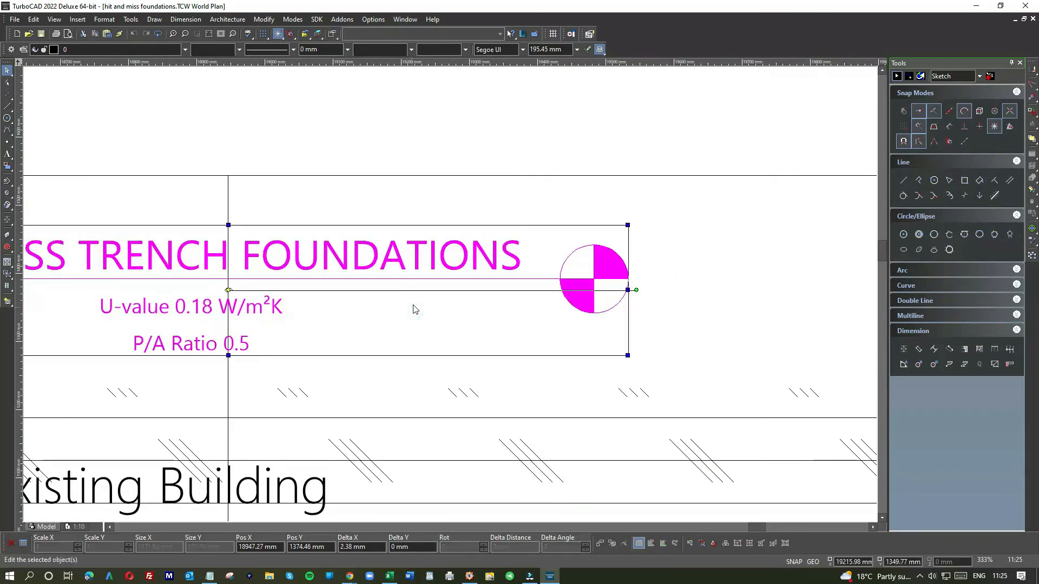
- Lower the title block by about 73 mm so it sits closer to the upper existing-building band
scroll(486, 283, "down", 1)
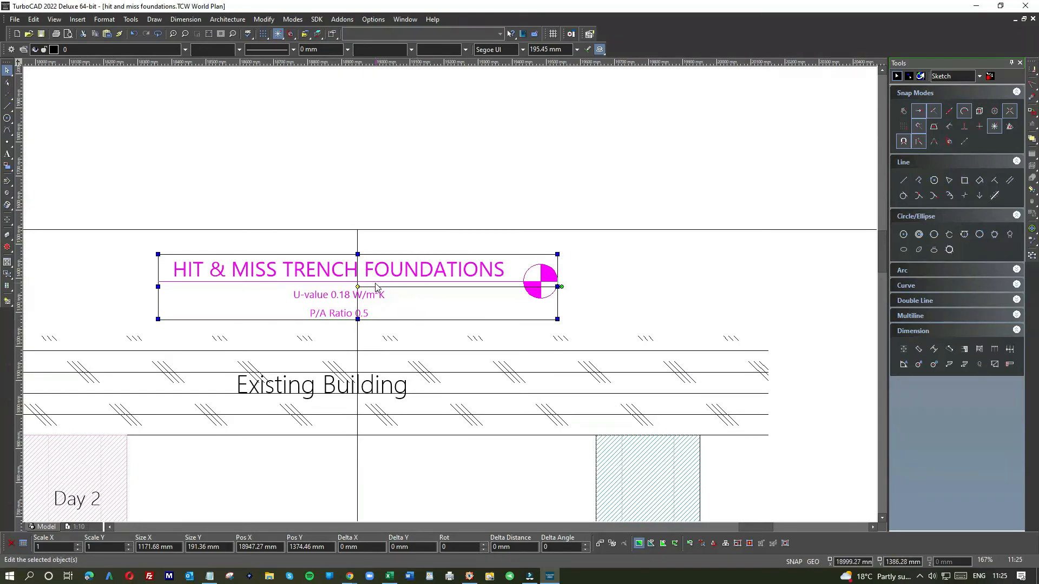
left_click_drag(407, 301, 406, 320)
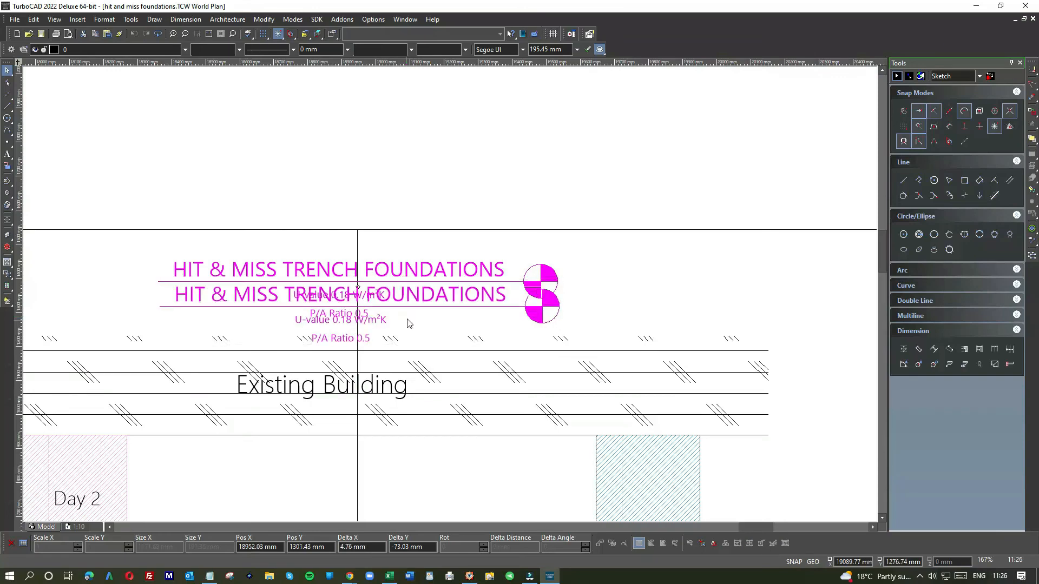
left_click(389, 199)
- Delete the vertical guide line running through the centre of the sheet
scroll(470, 326, "down", 5)
left_click(453, 377)
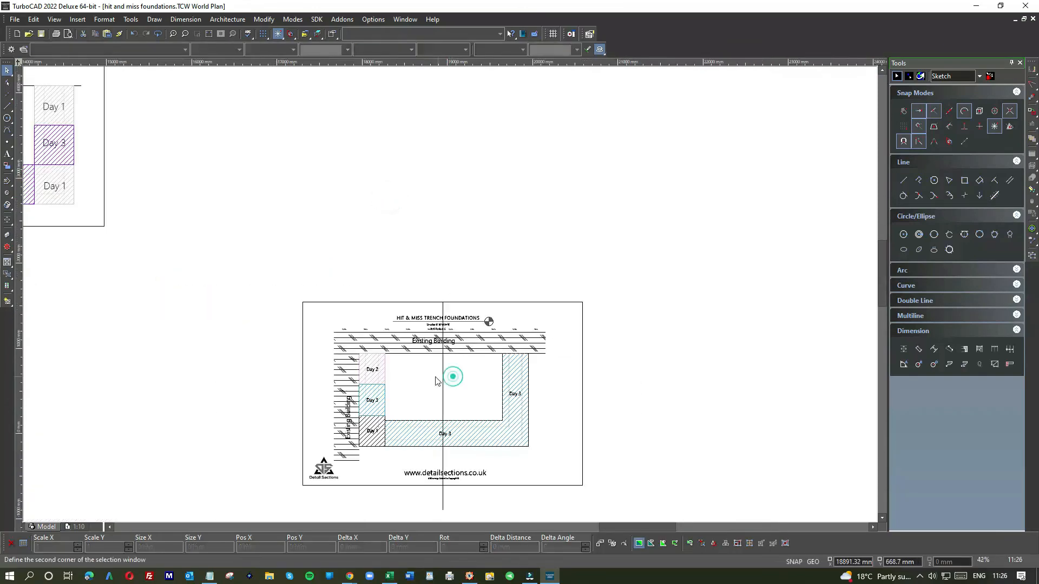
key("Delete")
scroll(433, 380, "down", 1)
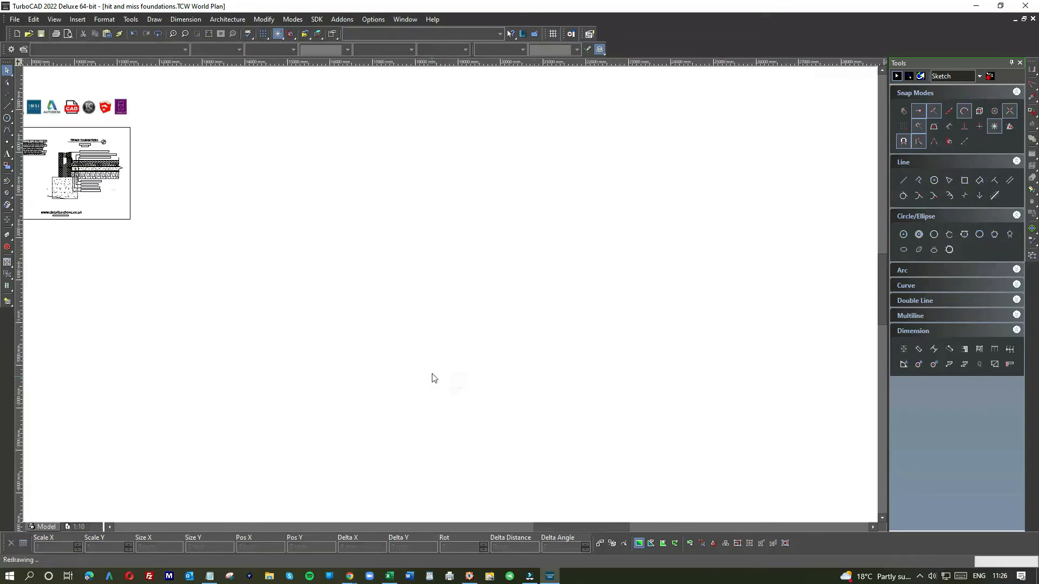
scroll(444, 284, "up", 1)
scroll(445, 287, "up", 1)
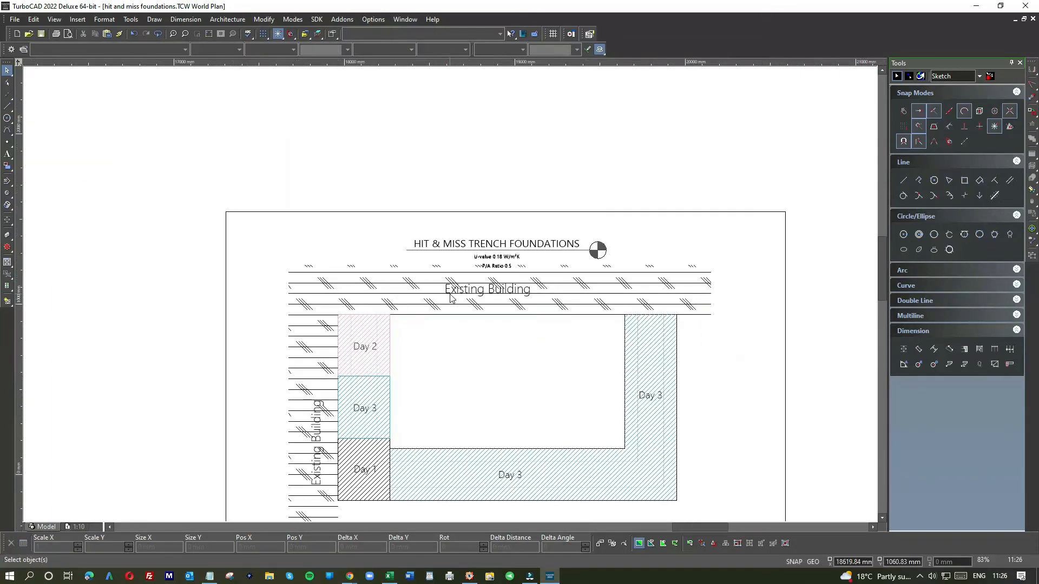
- Copy the trench fill foundation specification note from the spare drawing into the open middle of the foundation plan
scroll(172, 222, "down", 1)
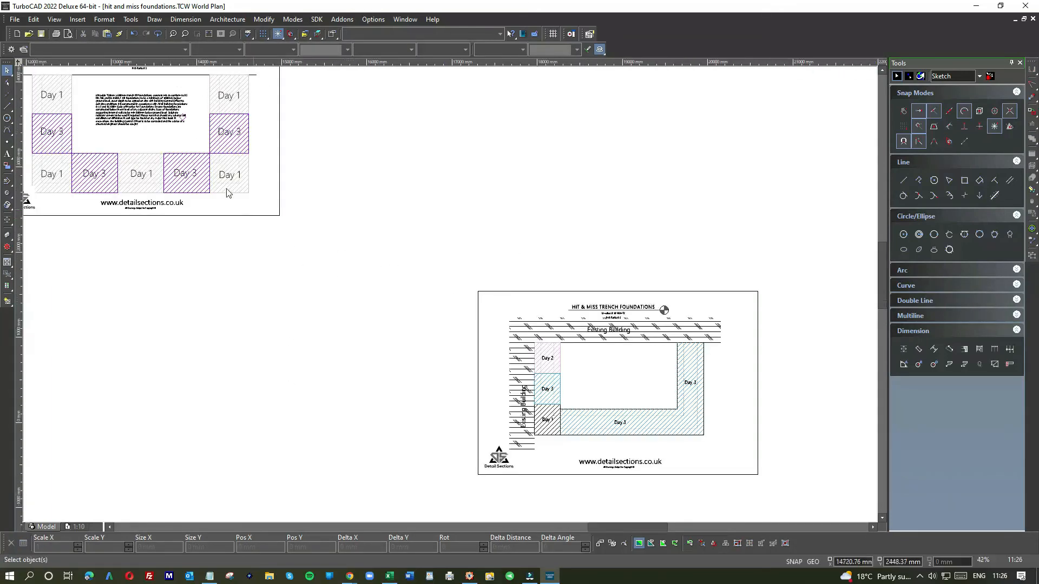
left_click(153, 122)
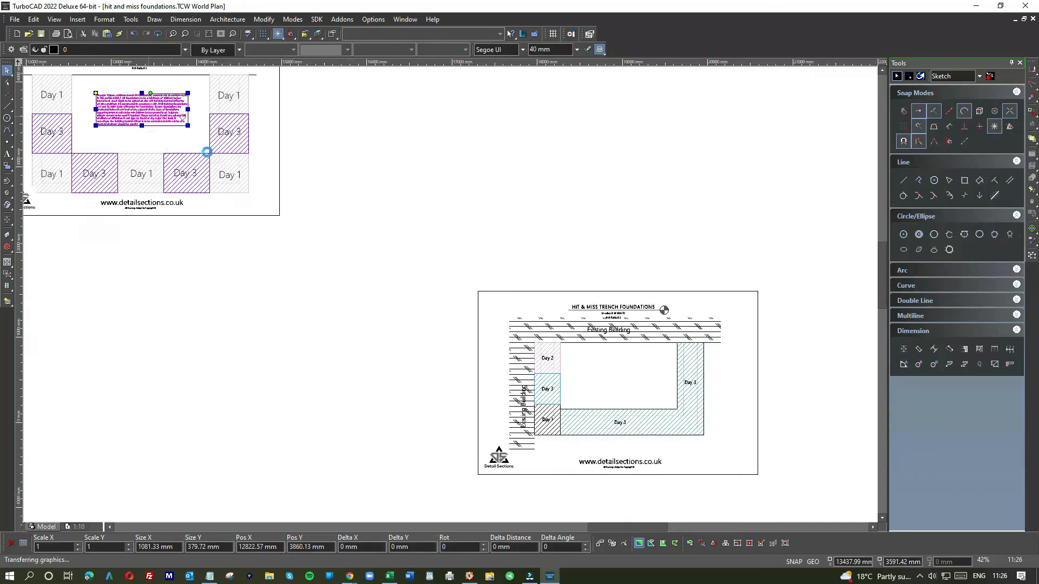
scroll(645, 400, "up", 1)
scroll(460, 296, "up", 1)
left_click(464, 295)
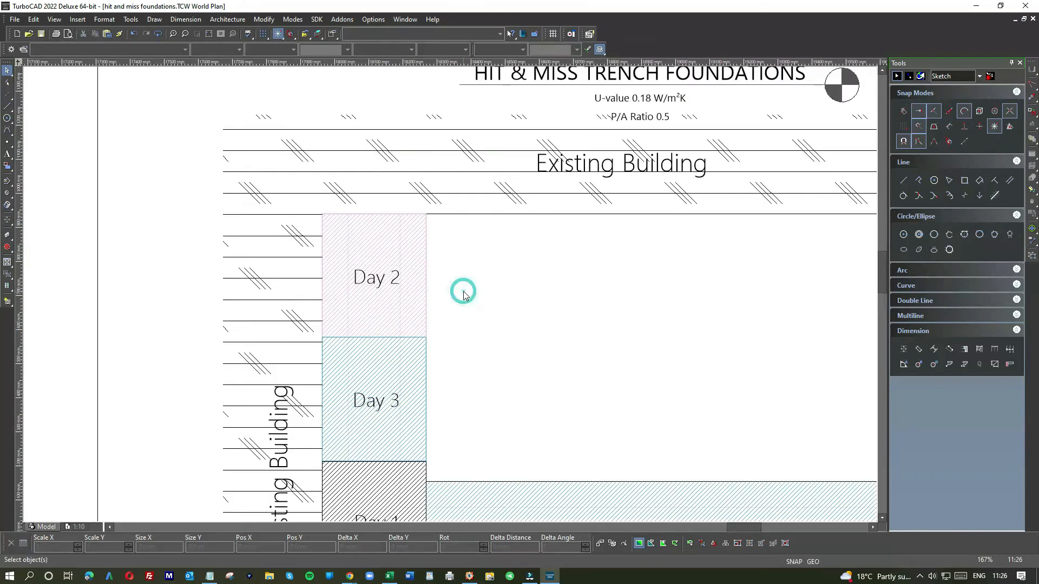
scroll(612, 348, "down", 1)
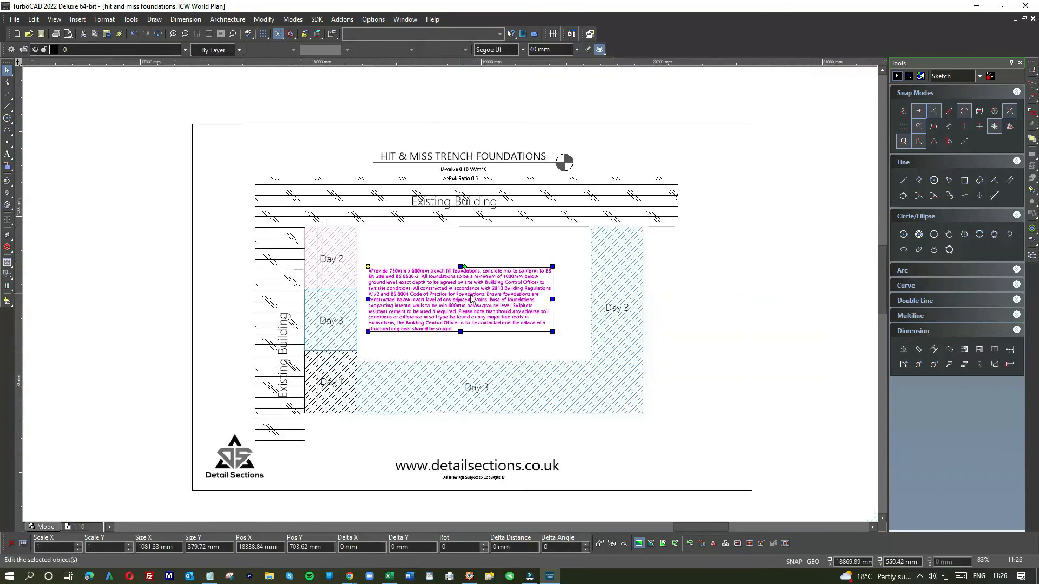
left_click_drag(471, 299, 482, 299)
left_click(800, 292)
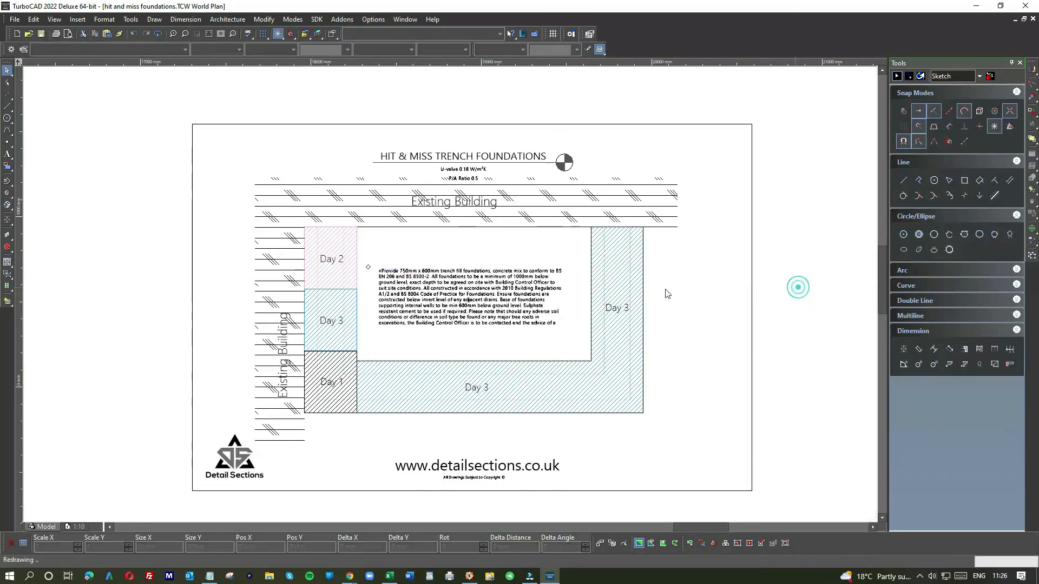
- Shift the specification note about 13 mm to the right within the open middle of the plan
scroll(451, 298, "down", 1)
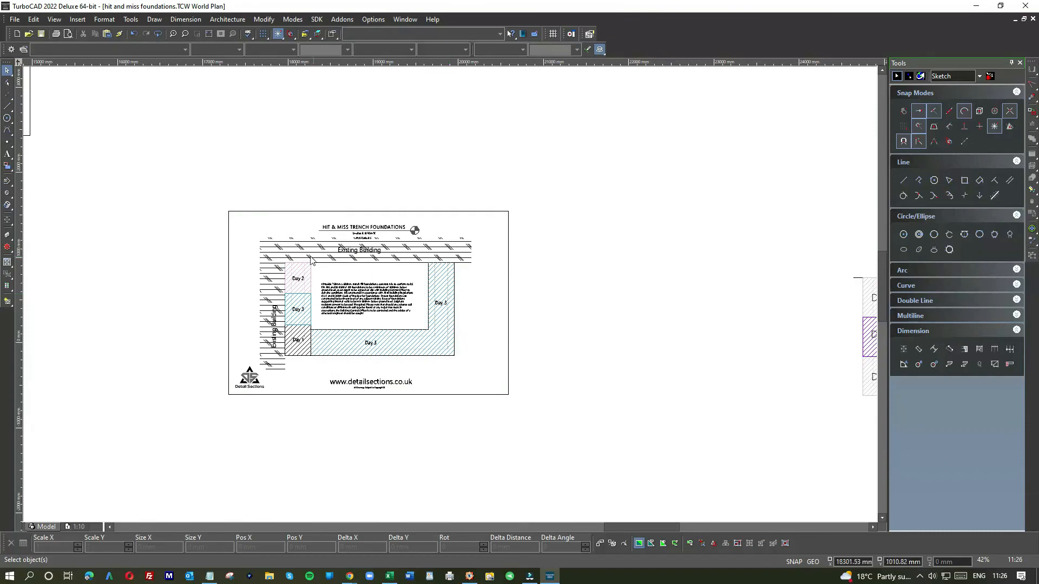
scroll(451, 298, "up", 1)
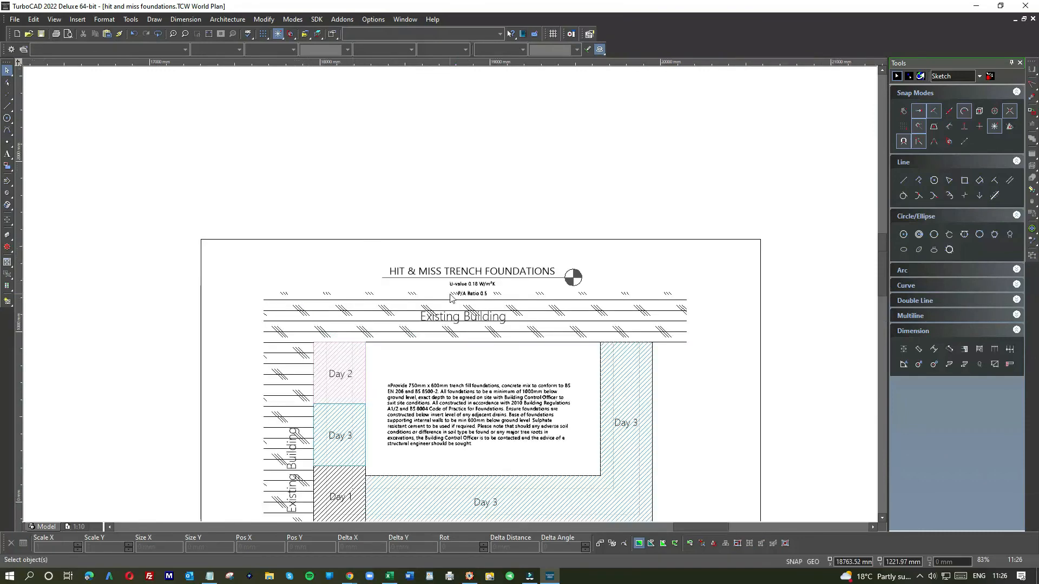
scroll(452, 296, "up", 1)
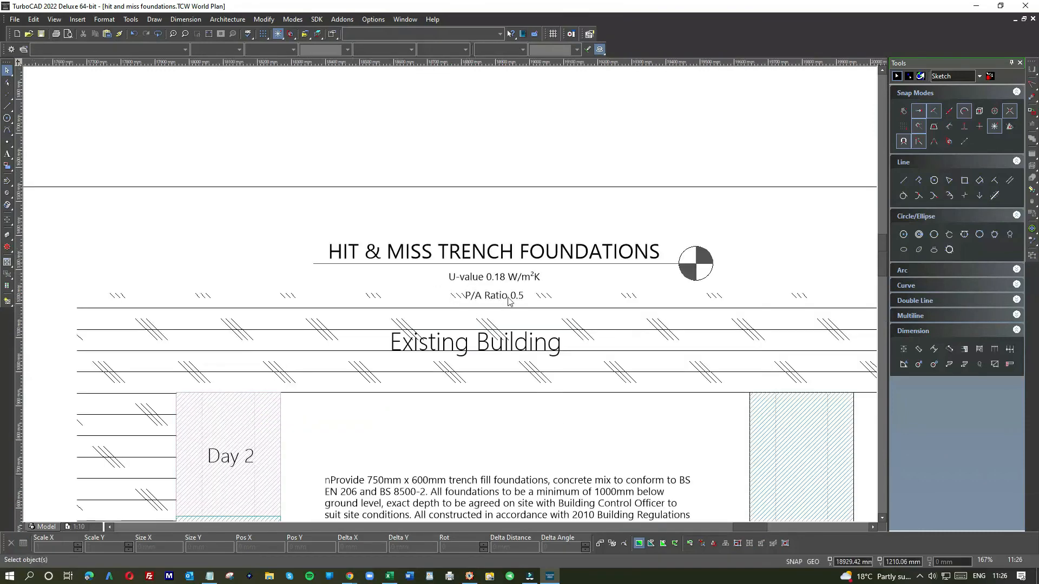
scroll(469, 294, "down", 1)
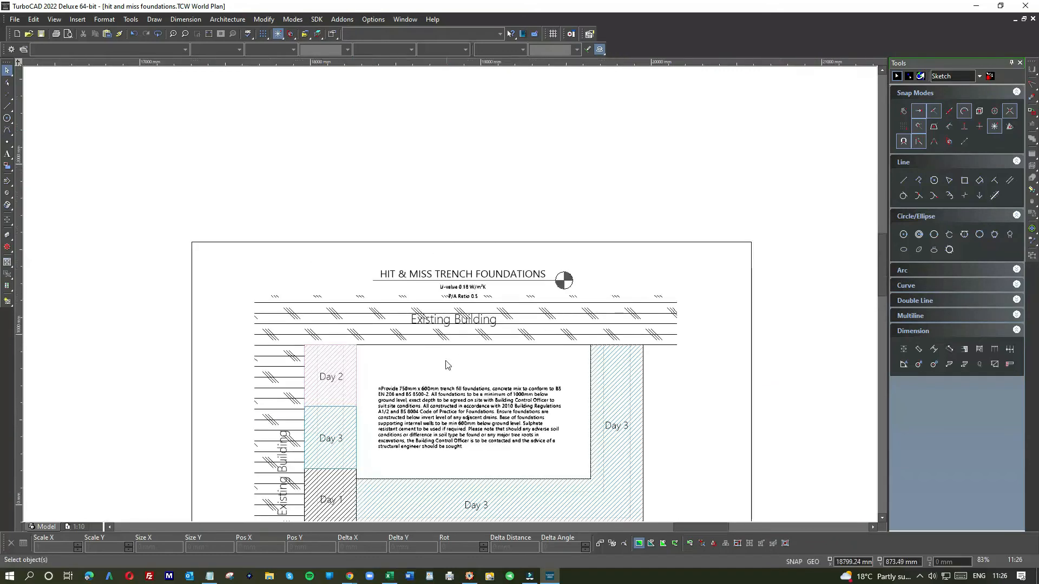
scroll(448, 362, "down", 1)
scroll(472, 342, "up", 1)
left_click(475, 294)
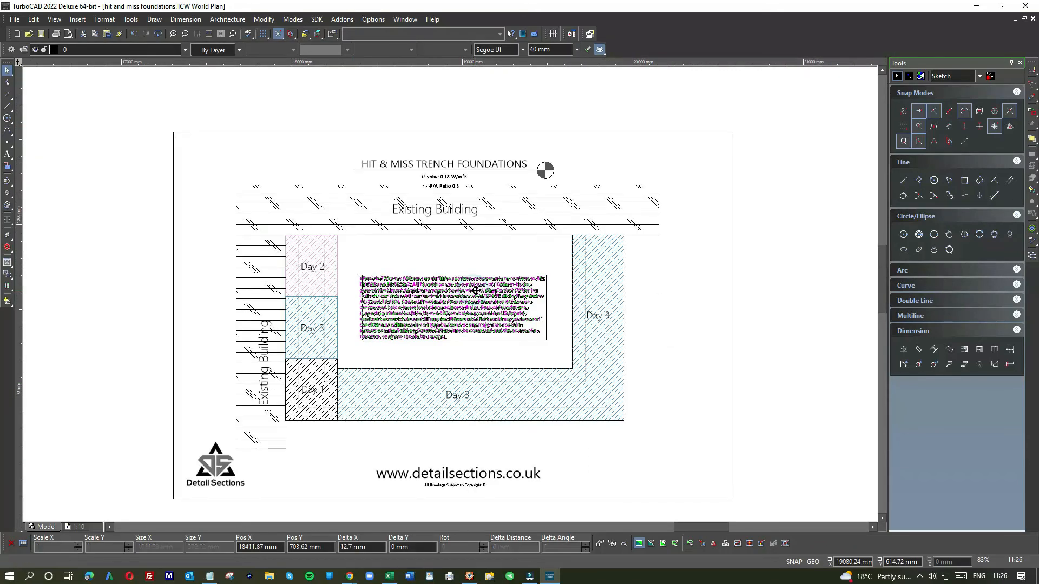
scroll(452, 297, "down", 1)
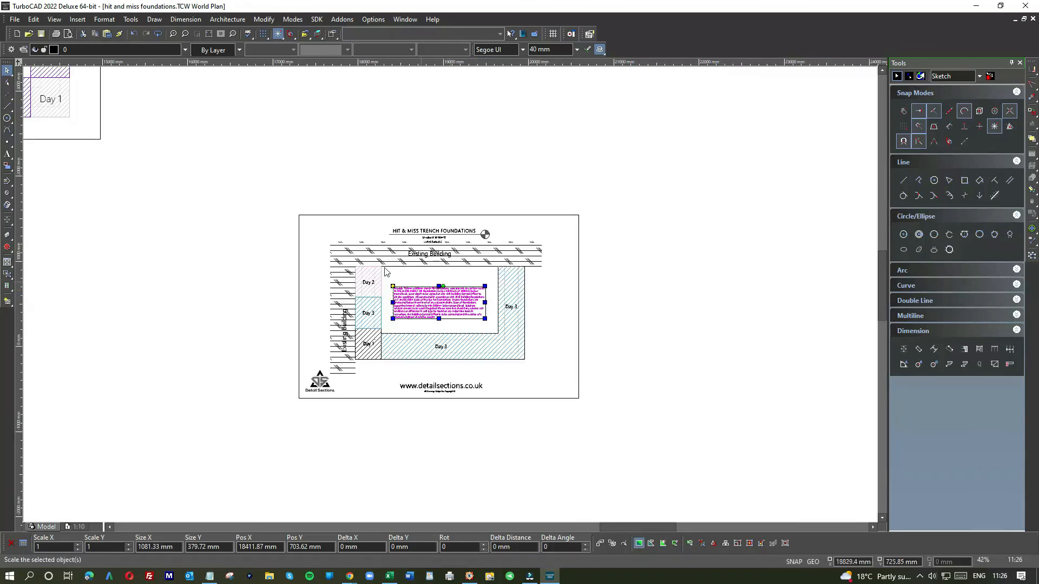
- Delete the piece of the vertical existing-building band that projects below the Day 1 trench's lower edge
scroll(349, 368, "up", 2)
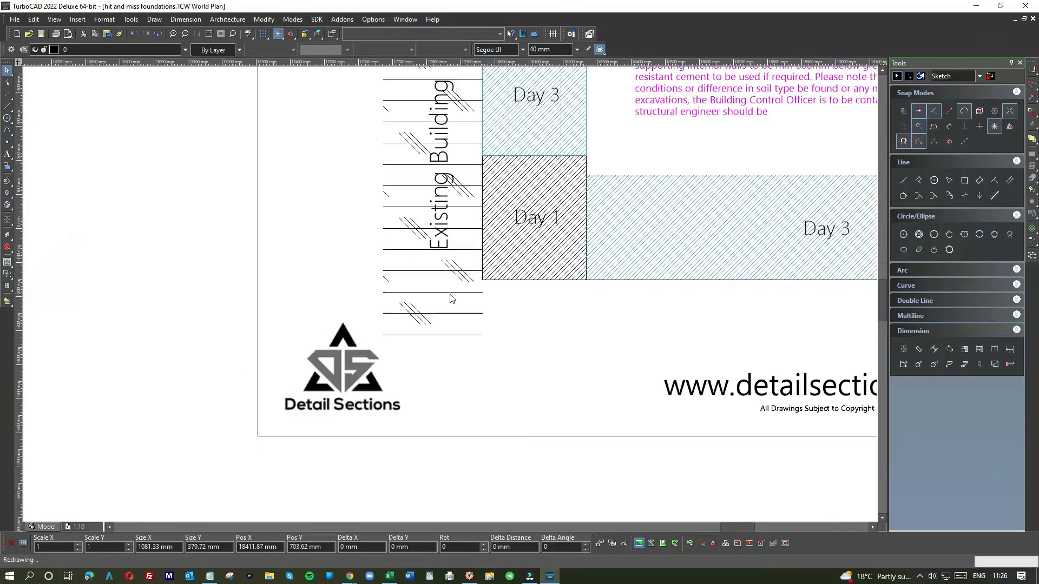
left_click(342, 368)
left_click_drag(430, 344, 450, 280)
left_click(558, 316)
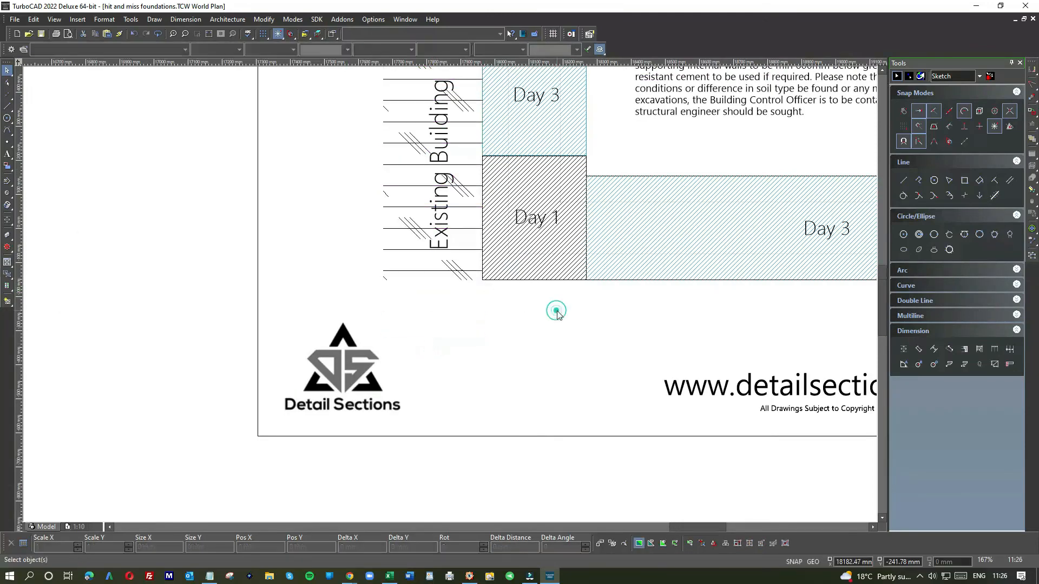
- Move the whole plan with its note and title block about 165 mm down and 19 mm right inside the sheet frame
scroll(557, 309, "down", 2)
left_click_drag(394, 164, 589, 196)
left_click(501, 118)
mouse_move(397, 156)
left_mouse_down()
mouse_move(563, 171)
mouse_move(594, 185)
mouse_move(641, 302)
left_mouse_up()
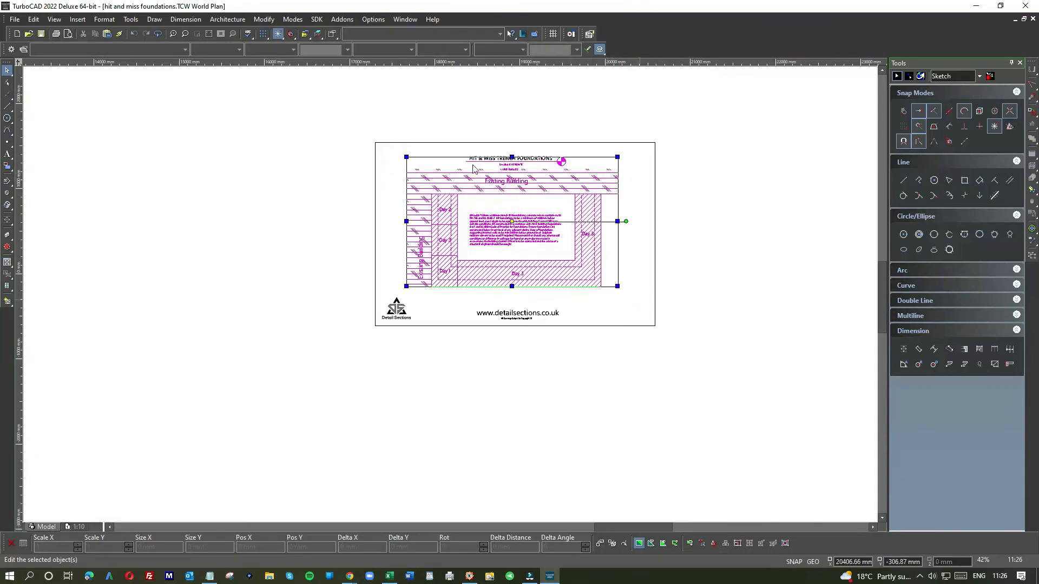
left_click(409, 128)
mouse_move(399, 146)
left_mouse_down()
mouse_move(628, 259)
mouse_move(631, 295)
left_mouse_up()
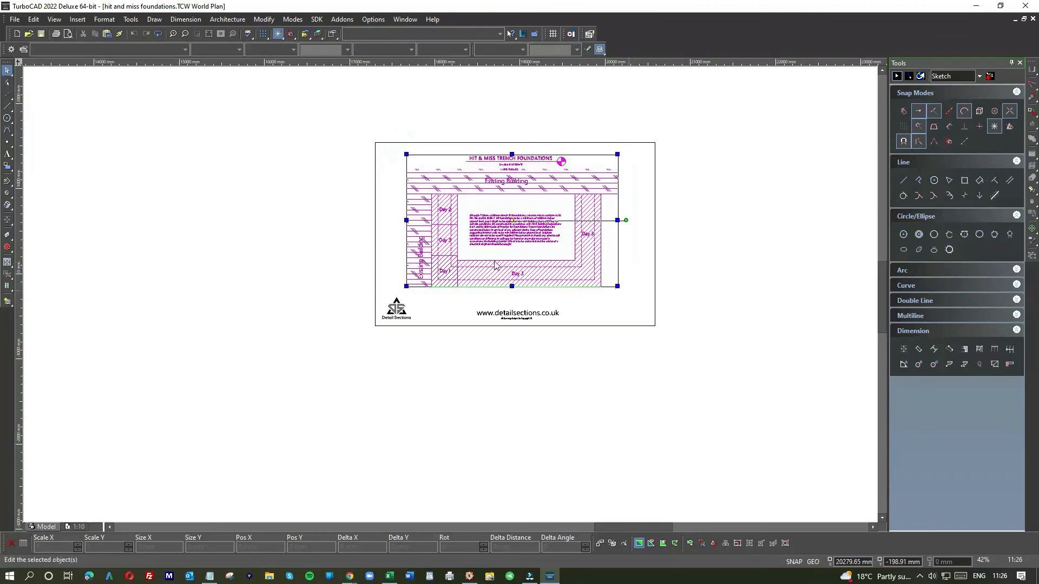
left_click_drag(505, 259, 506, 270)
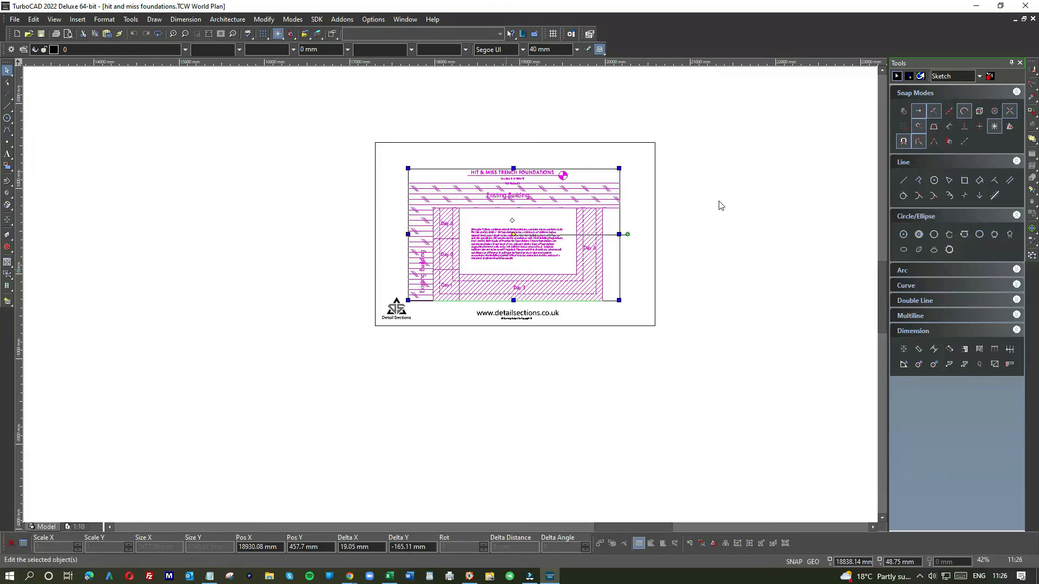
left_click(721, 200)
- Raise the title block with its symbol and U-value lines about 89 mm, clear of the existing-building band
scroll(450, 297, "up", 5)
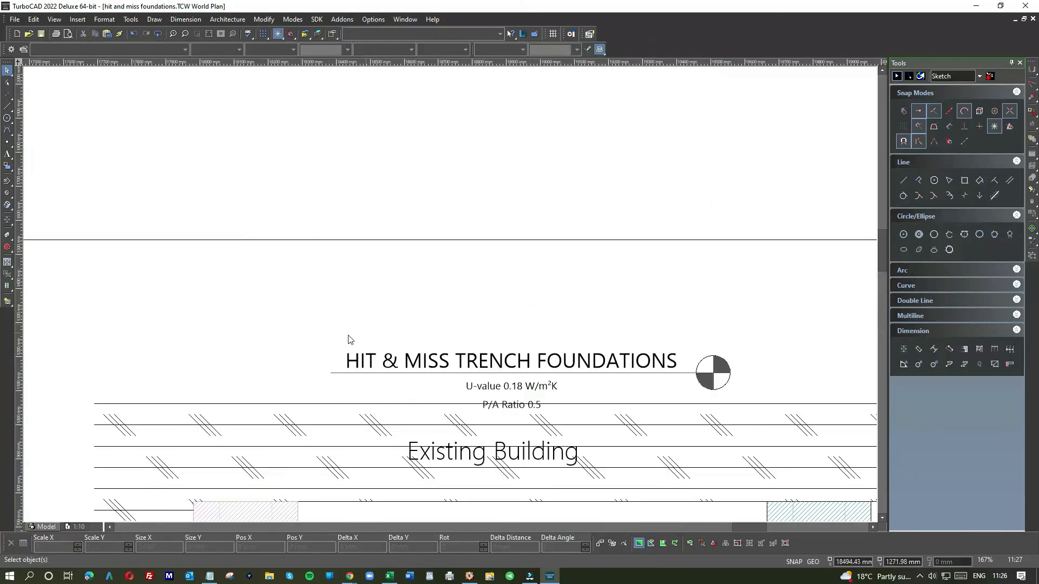
left_click_drag(308, 339, 762, 425)
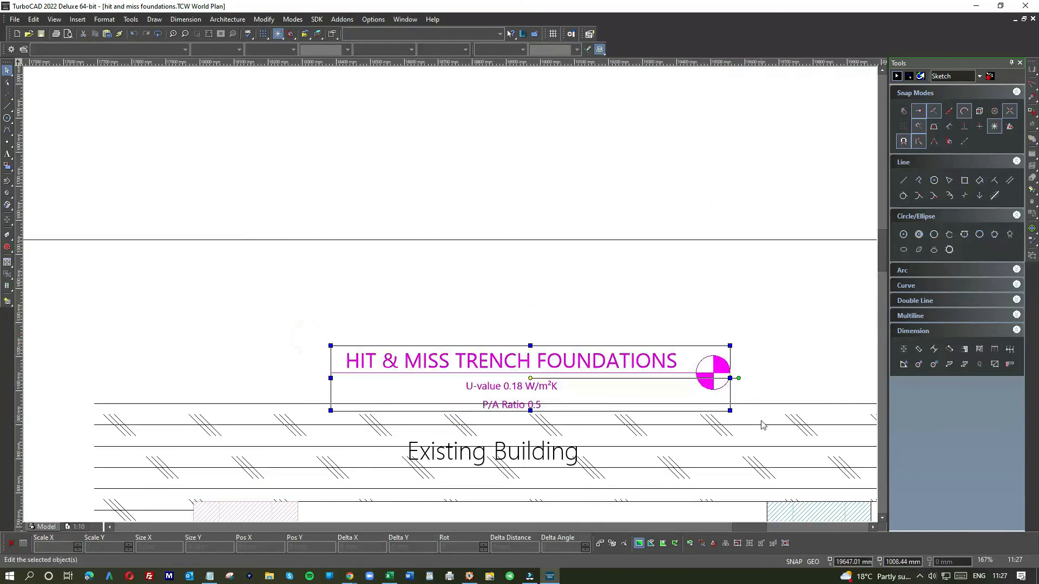
left_click_drag(619, 380, 618, 349)
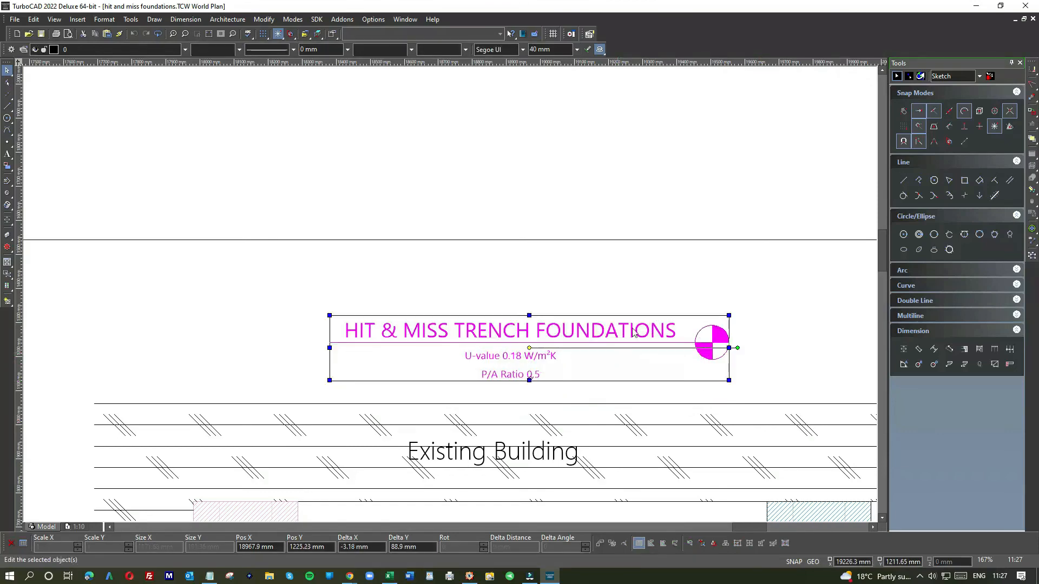
left_click(622, 214)
- Examine the finished sheet's layout, day-by-day trench sections and specification note, and compare it with the neighbouring drawings
scroll(450, 297, "down", 5)
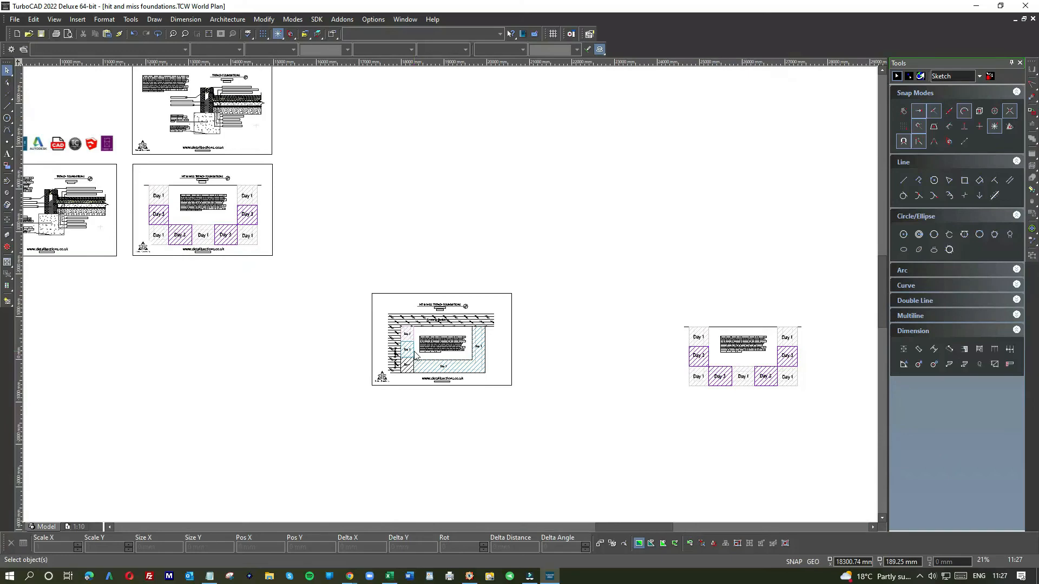
scroll(428, 336, "up", 2)
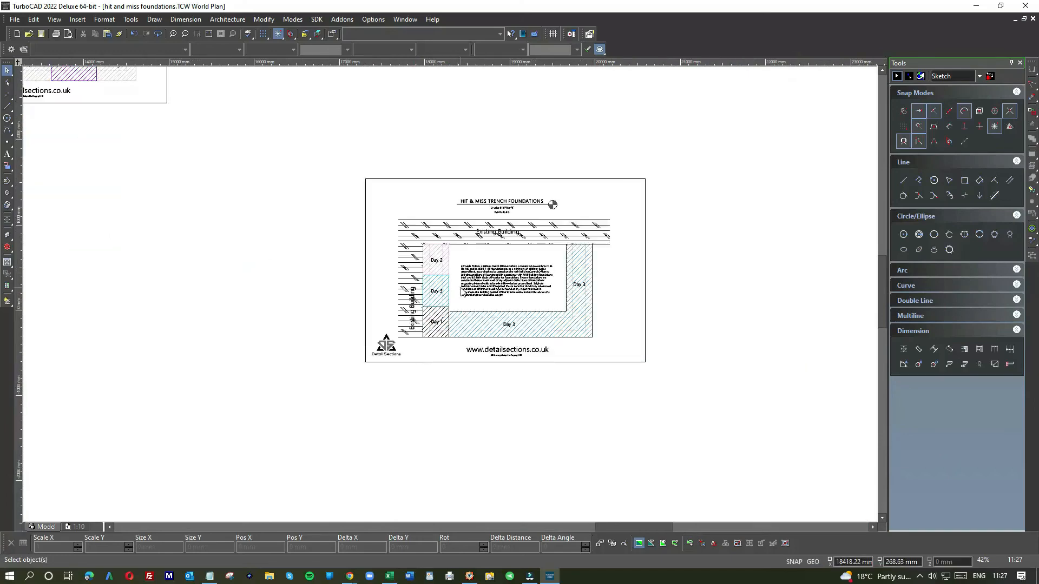
scroll(481, 292, "up", 4)
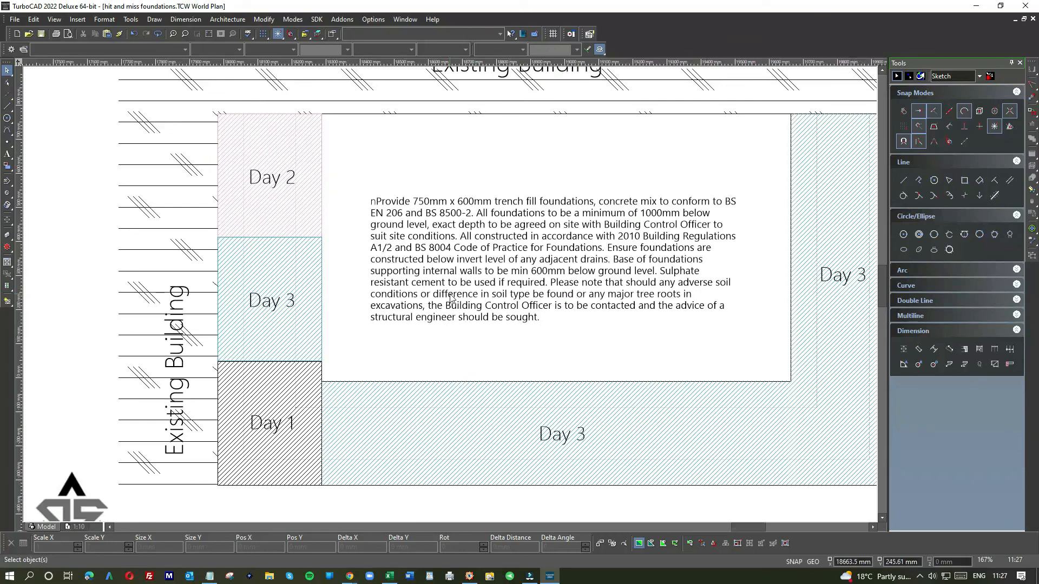
scroll(450, 297, "down", 2)
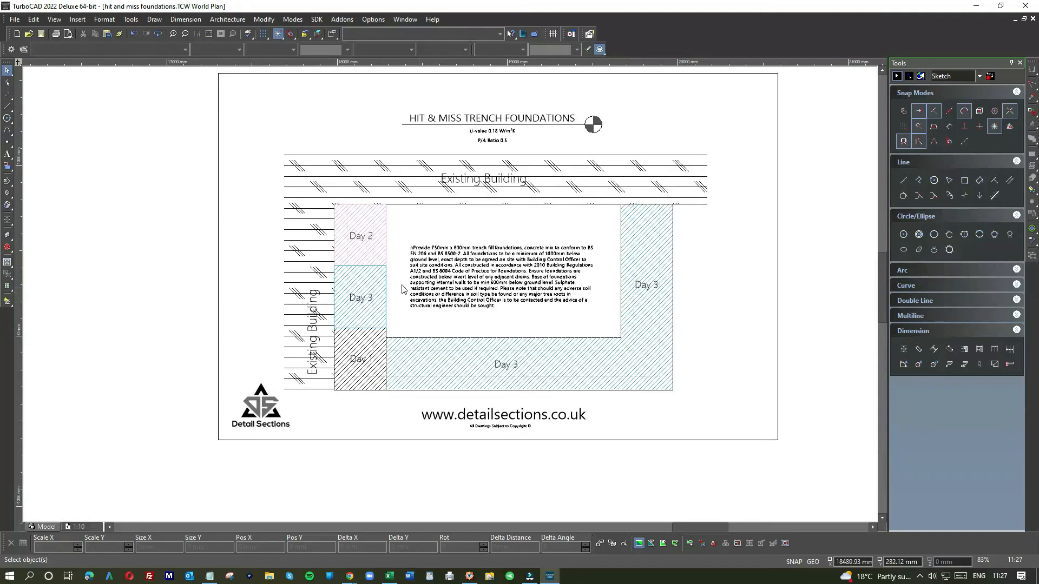
scroll(450, 297, "down", 2)
scroll(456, 289, "up", 2)
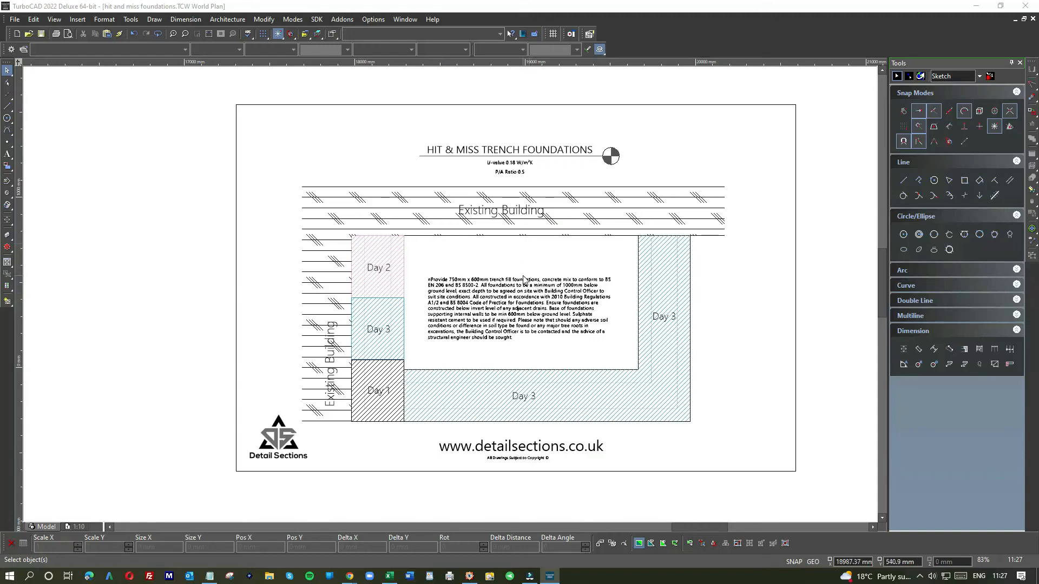
scroll(450, 296, "down", 3)
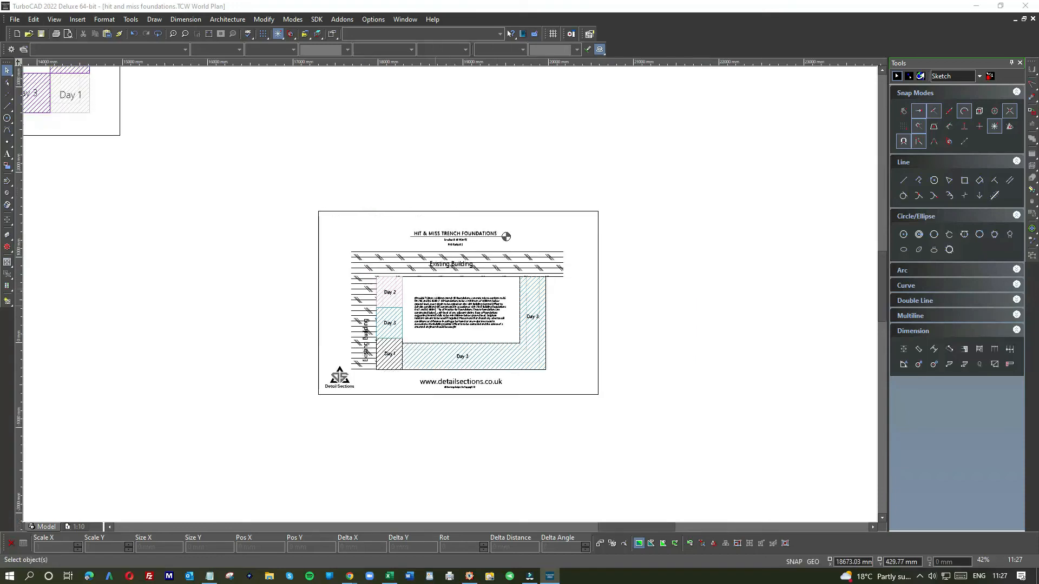
scroll(431, 295, "up", 3)
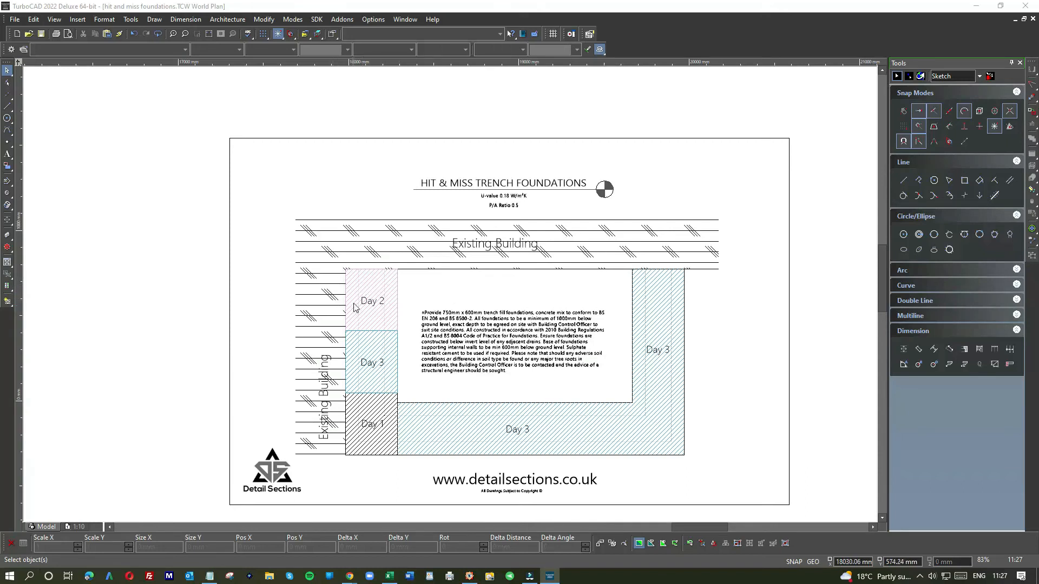
scroll(448, 231, "down", 2)
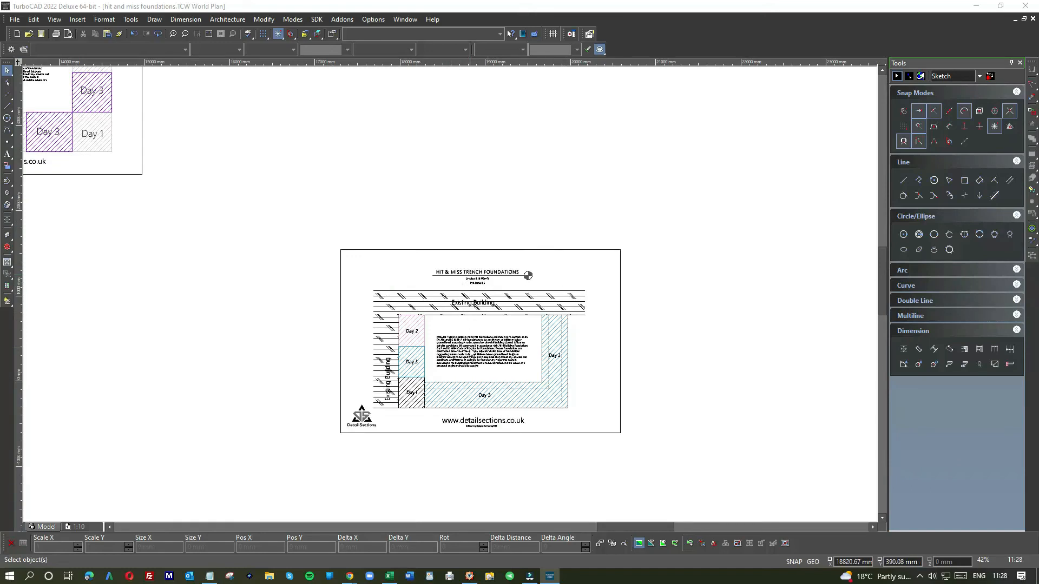
scroll(338, 324, "down", 2)
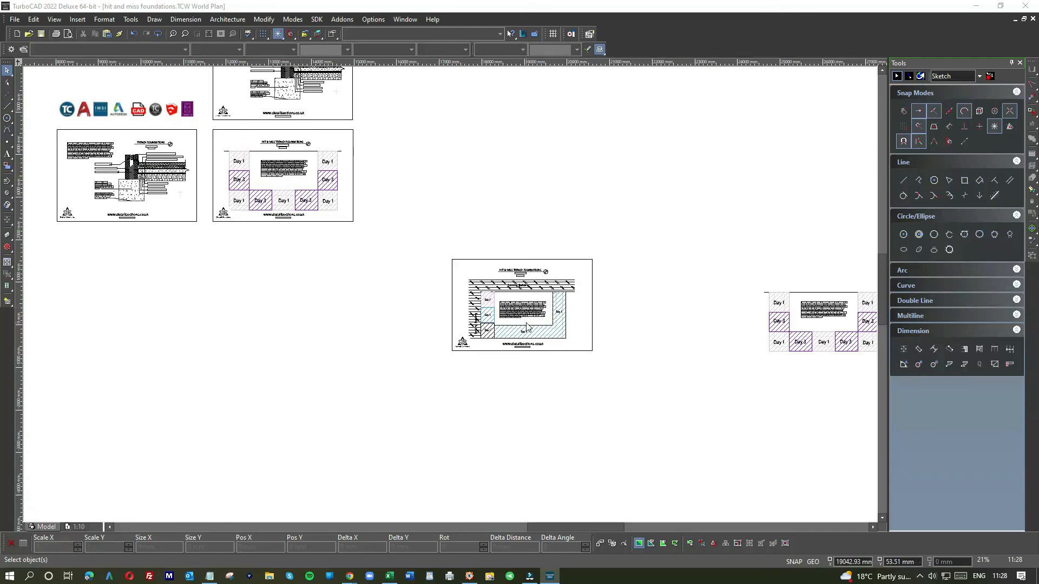
scroll(520, 322, "up", 5)
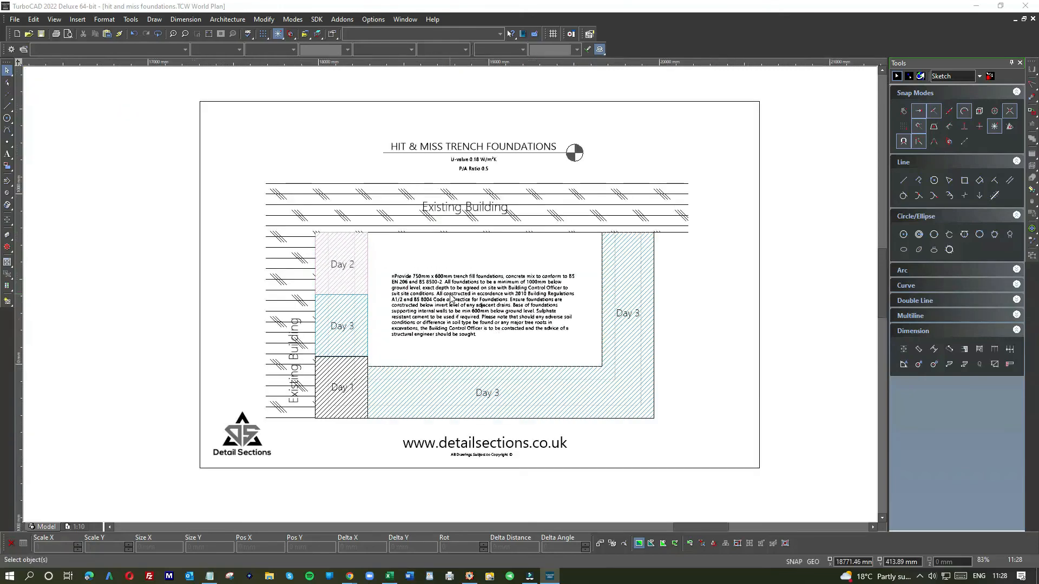
scroll(452, 299, "up", 3)
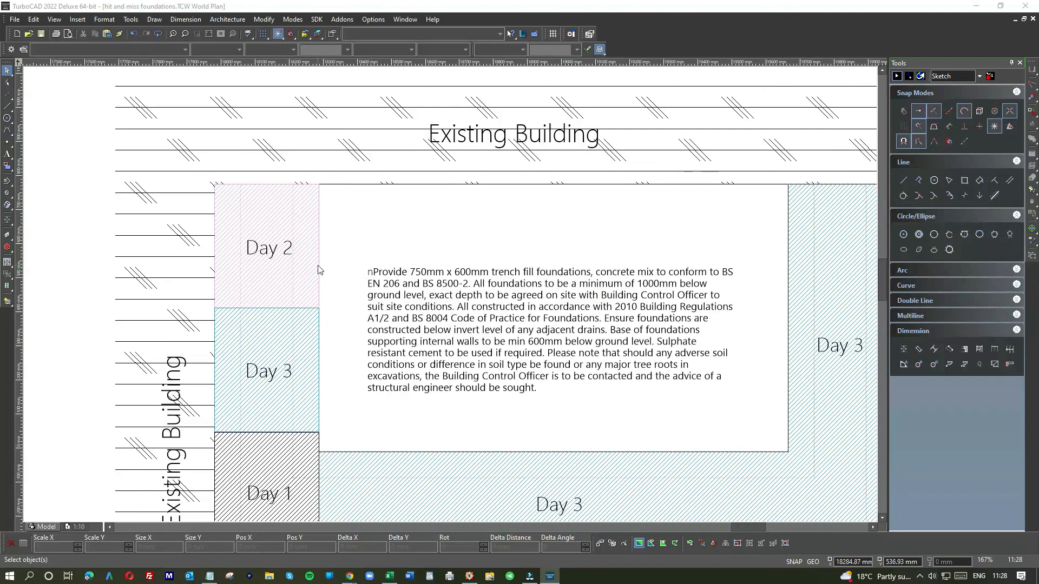
scroll(556, 300, "down", 3)
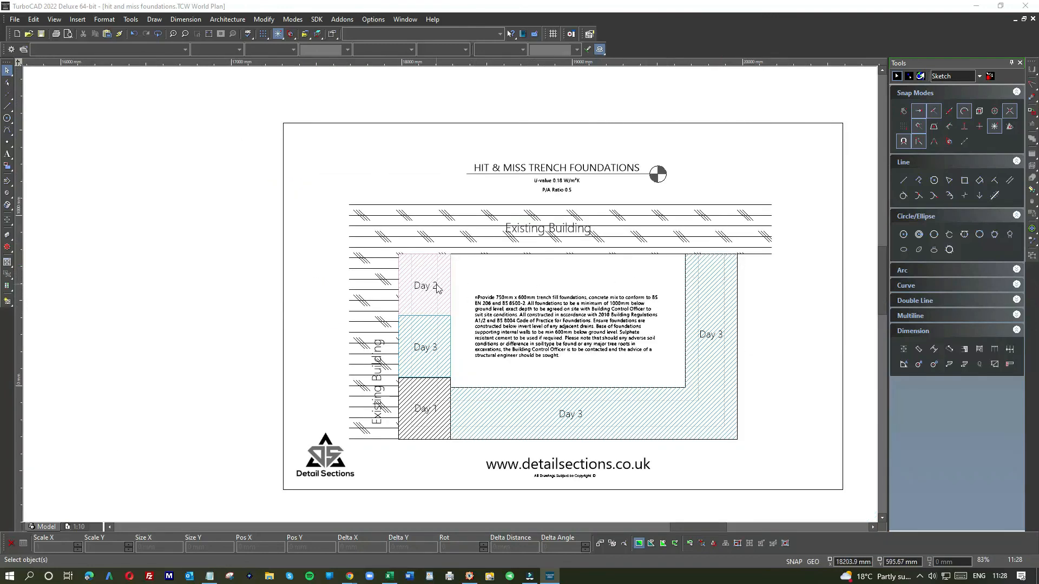
scroll(690, 312, "down", 1)
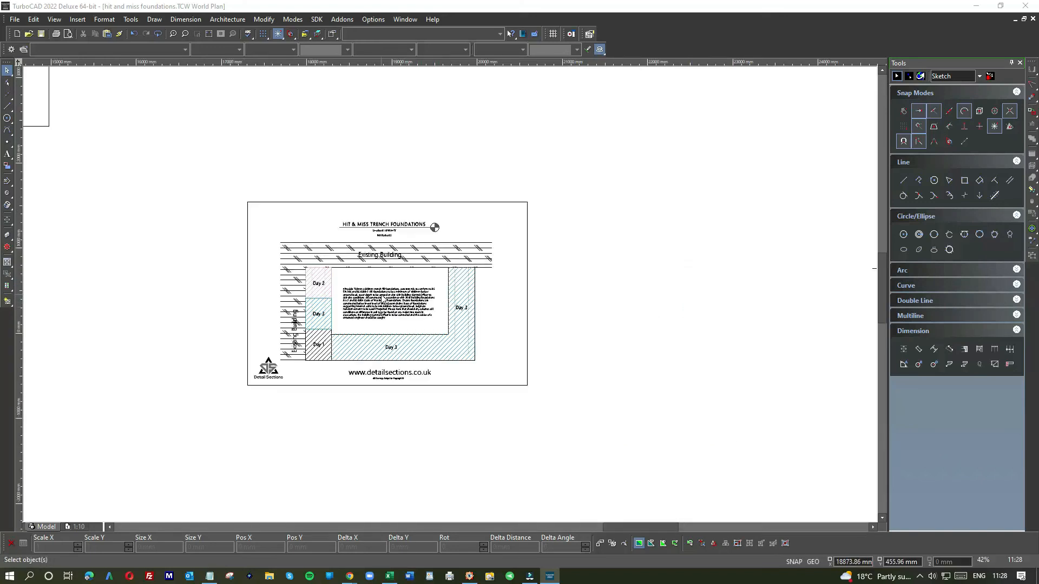
scroll(383, 299, "up", 1)
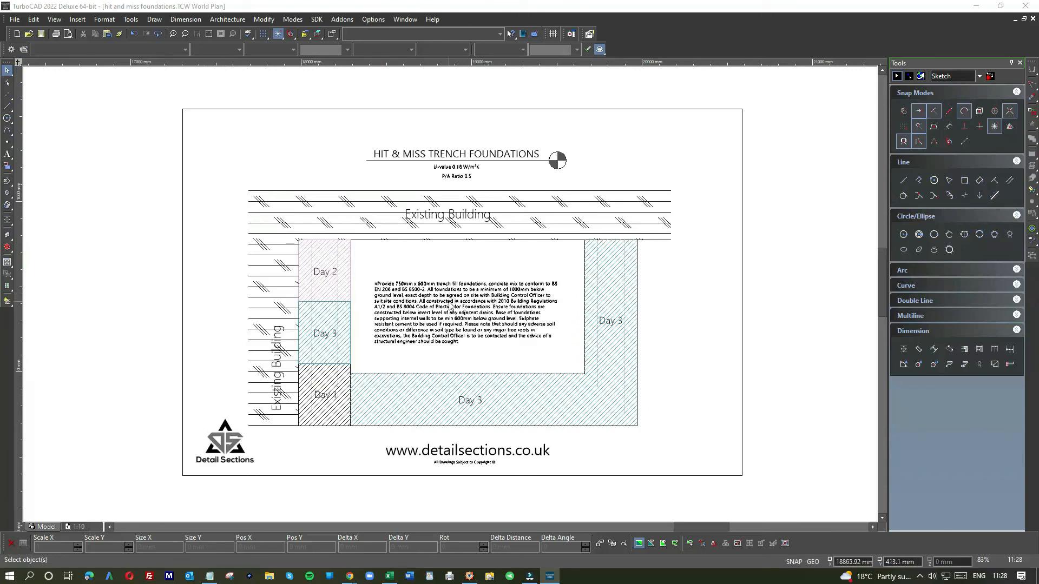
scroll(450, 307, "down", 1)
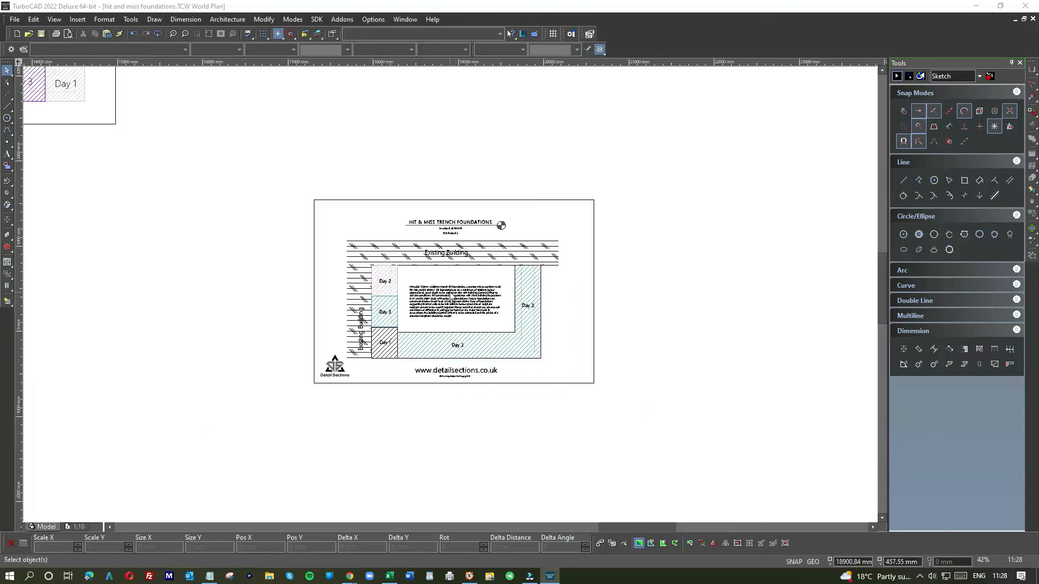
scroll(452, 298, "up", 1)
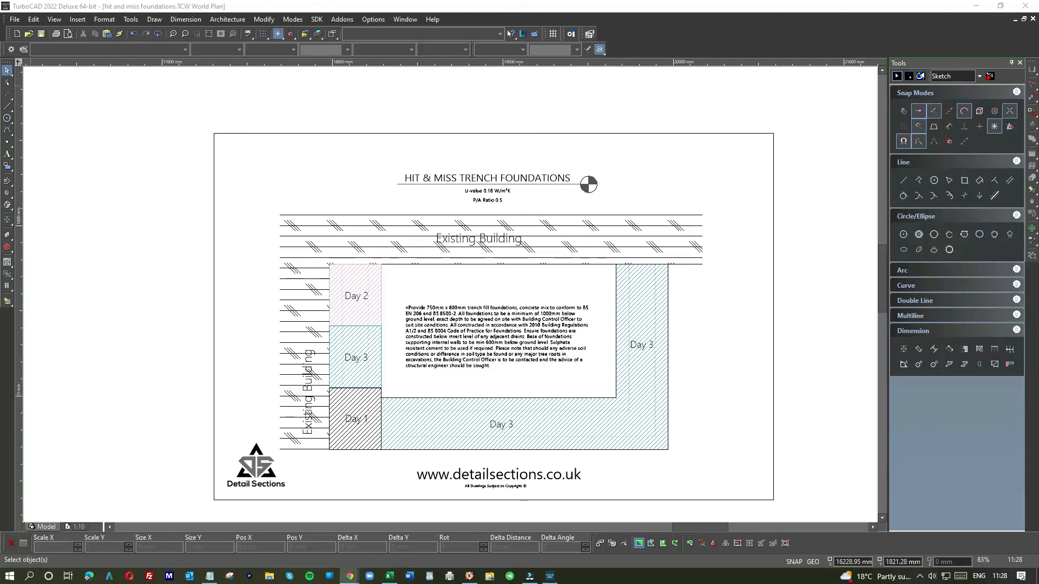
- Switch to Chrome and examine the detailsections.co.uk homepage, including its stud walls drawing, introduction text and list of available detail sections
left_click_drag(0, 52, 446, 76)
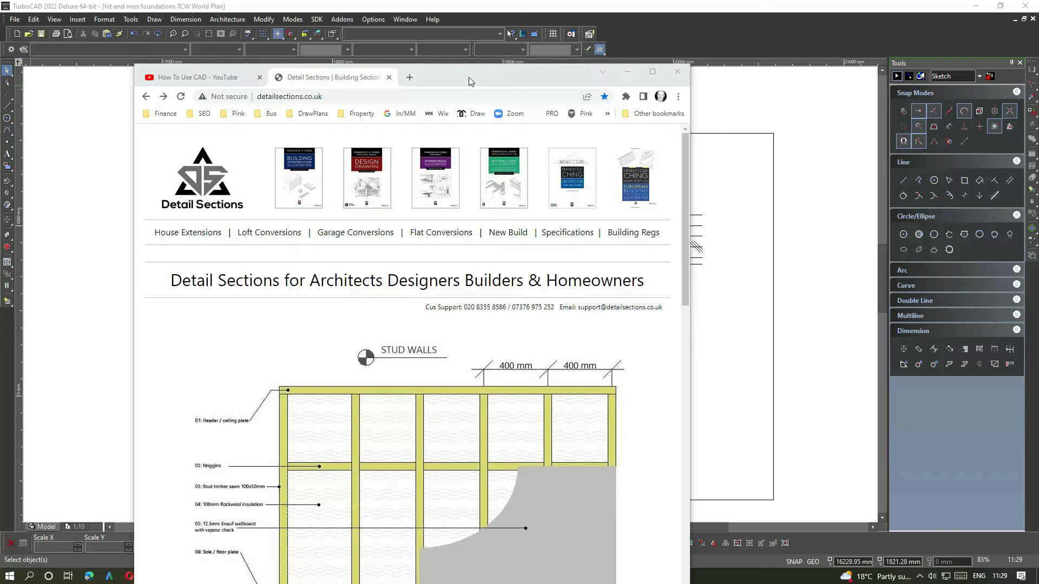
left_click_drag(468, 77, 452, 72)
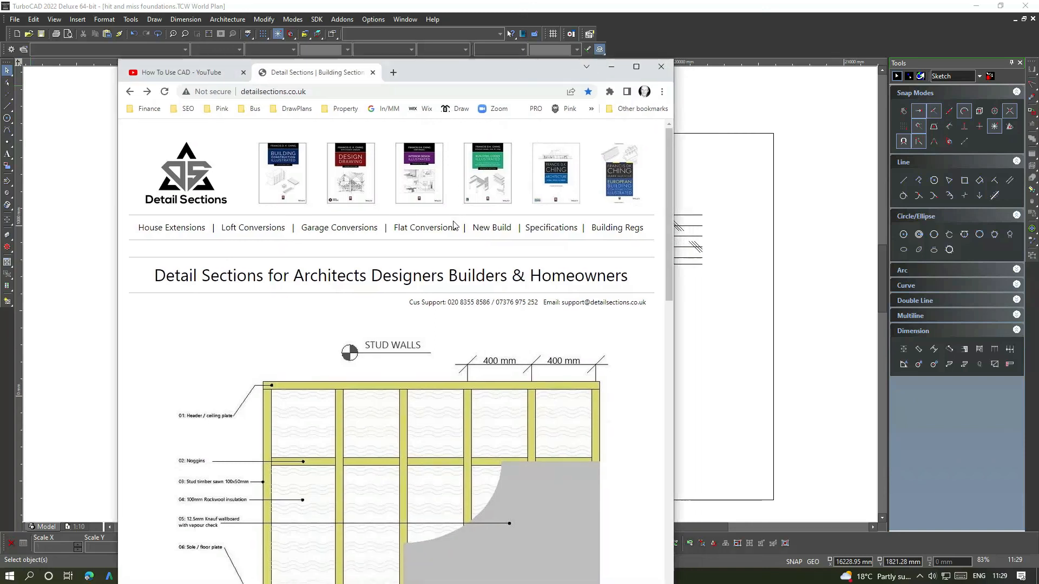
scroll(454, 222, "down", 2)
scroll(454, 223, "down", 5)
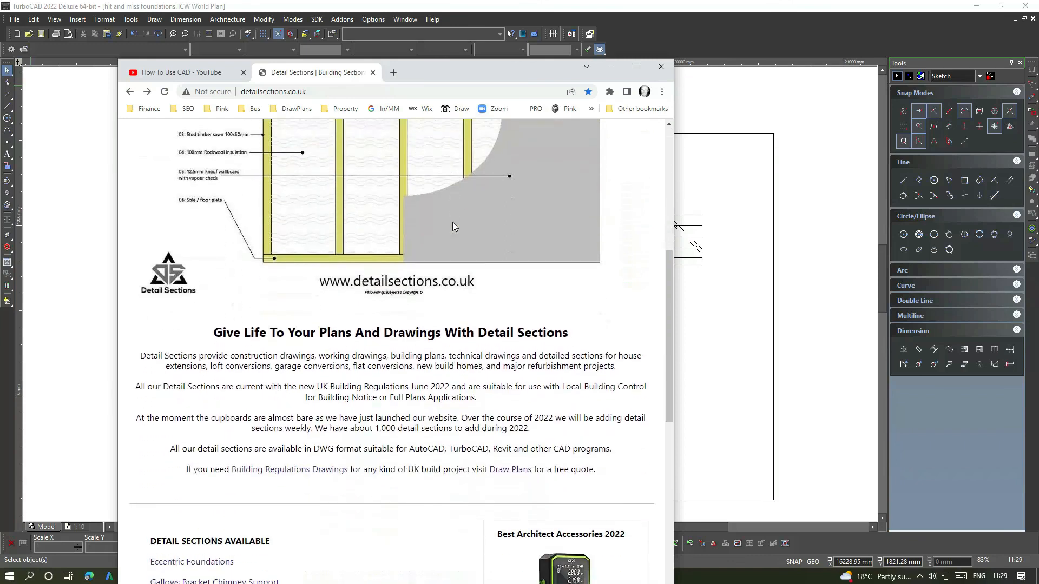
scroll(453, 227, "down", 2)
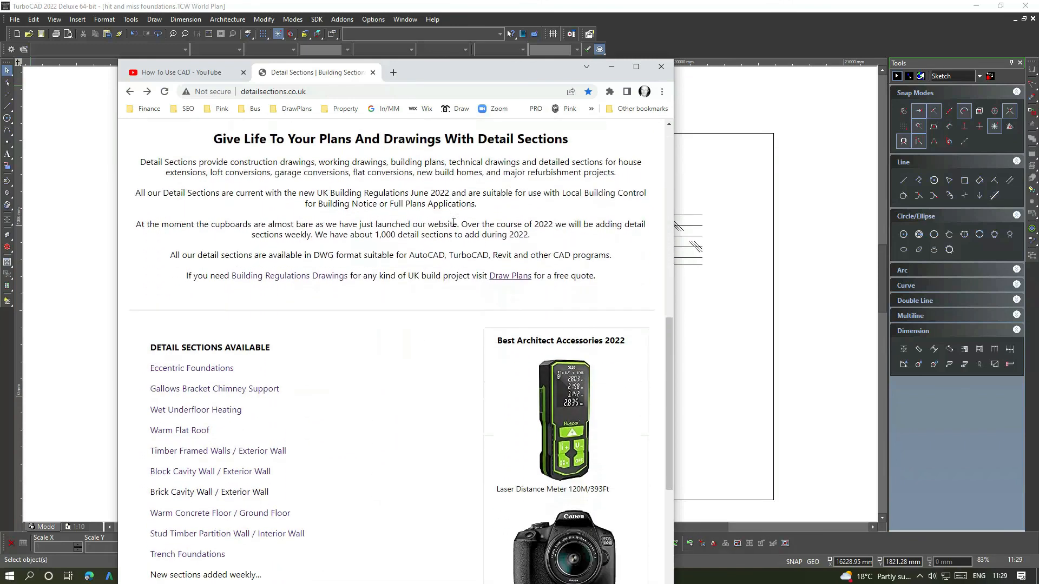
mouse_move(467, 69)
left_mouse_down()
mouse_move(456, 66)
mouse_move(449, 151)
left_mouse_up()
scroll(464, 301, "up", 5)
scroll(463, 301, "up", 1)
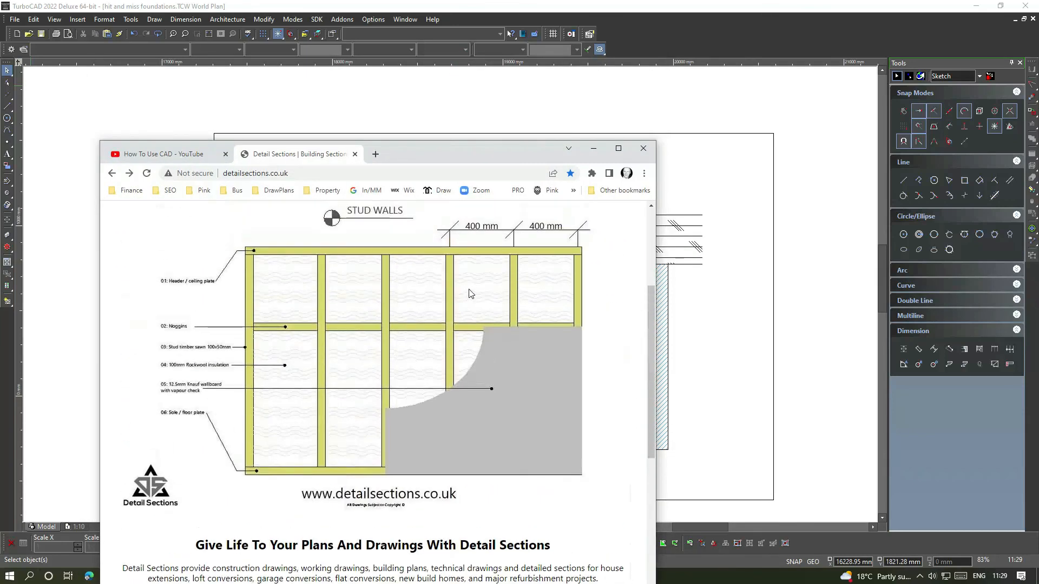
scroll(471, 293, "up", 1)
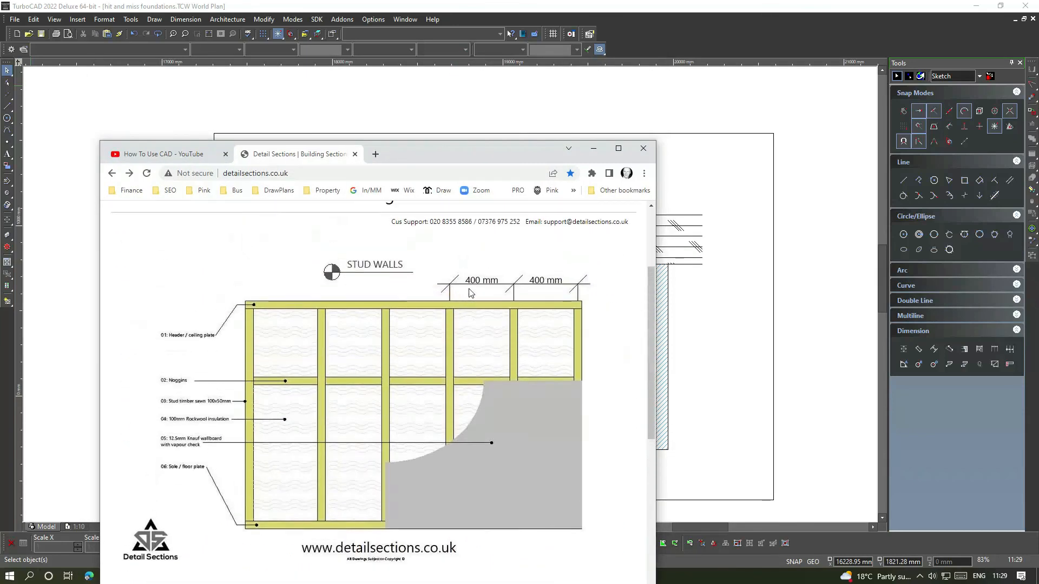